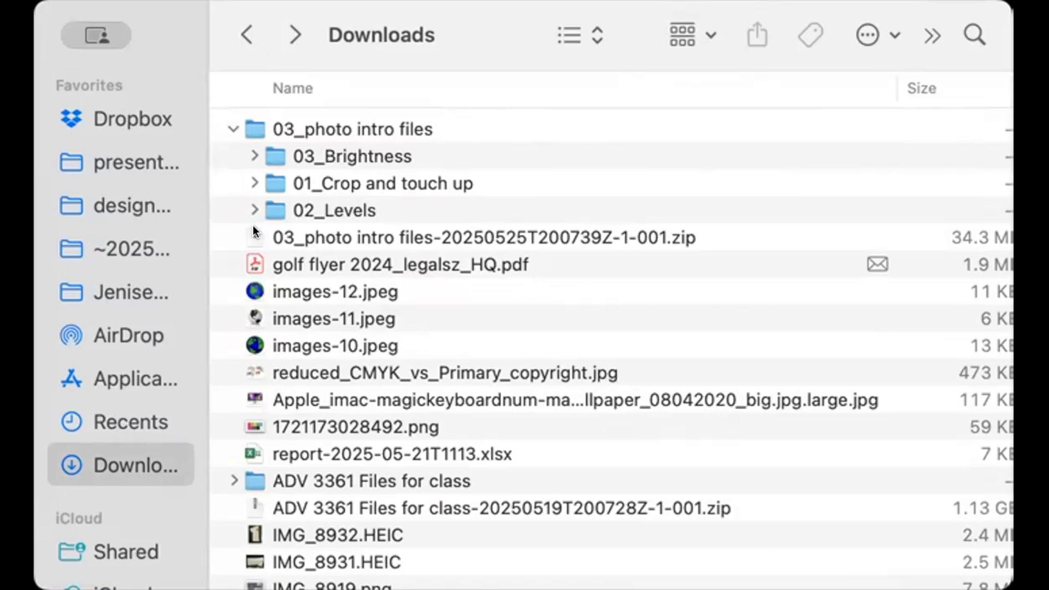
# Extract the 03_photo intro files zip archive in Downloads and open the 03_photo intro files folder
pyautogui.click(234, 129)
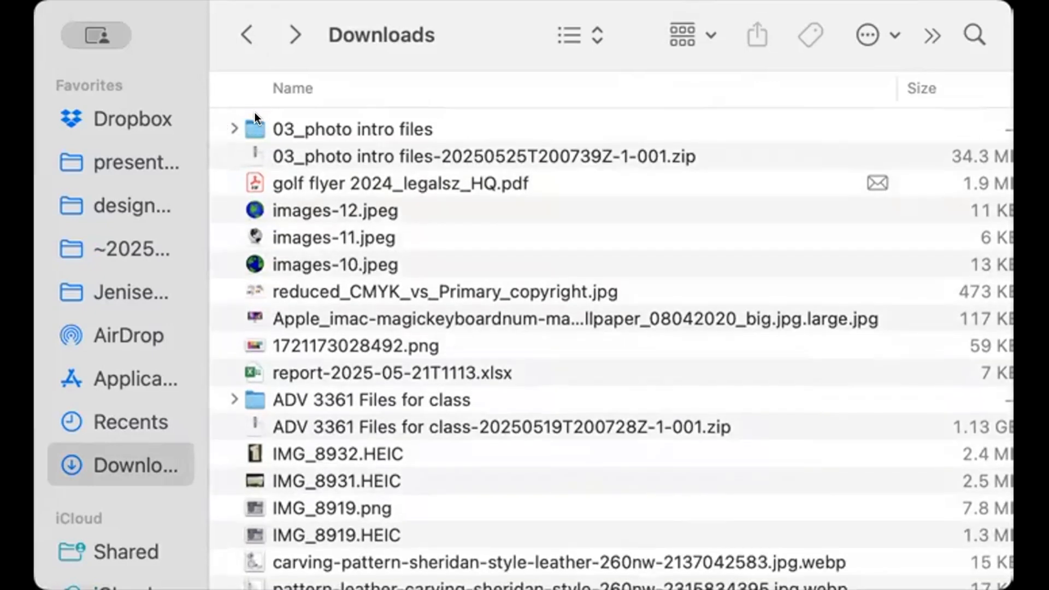
pyautogui.doubleClick(241, 143)
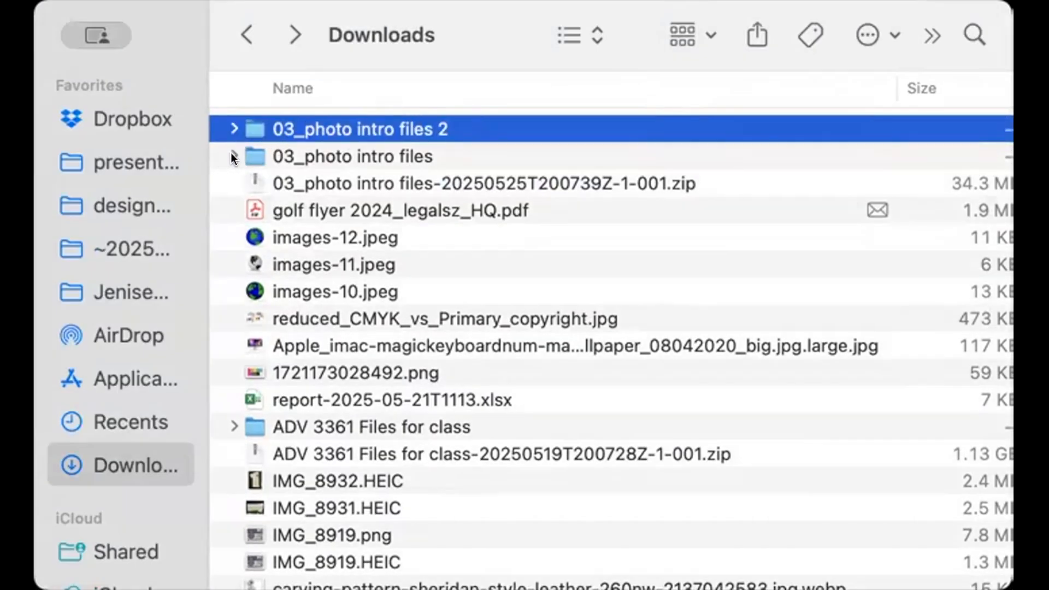
pyautogui.click(231, 152)
pyautogui.doubleClick(241, 144)
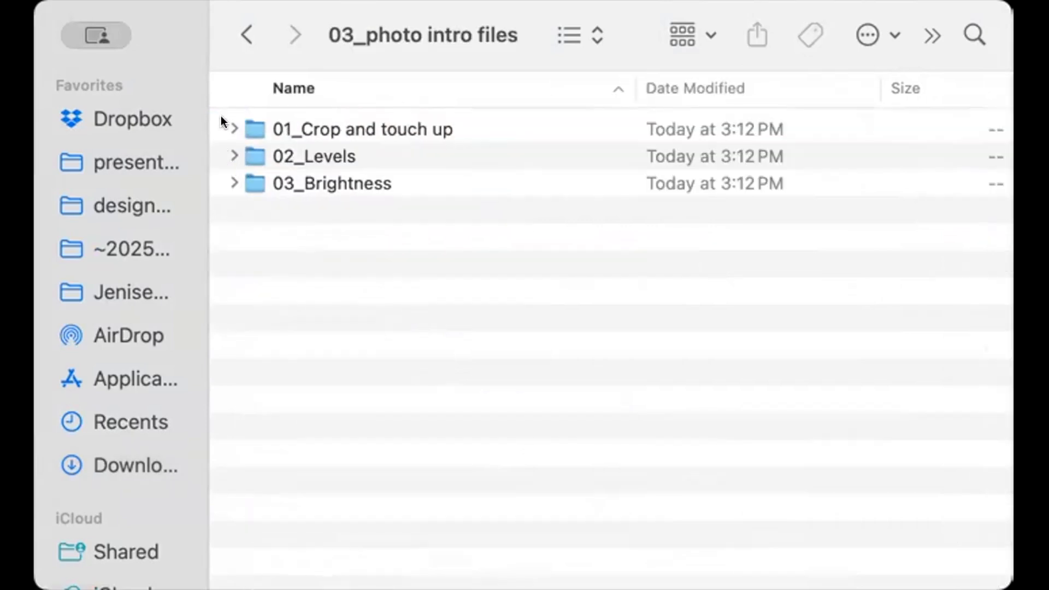
# Expand the 01_Crop and touch up, 02_Levels and 03_Brightness folders to view the image files inside
pyautogui.click(233, 127)
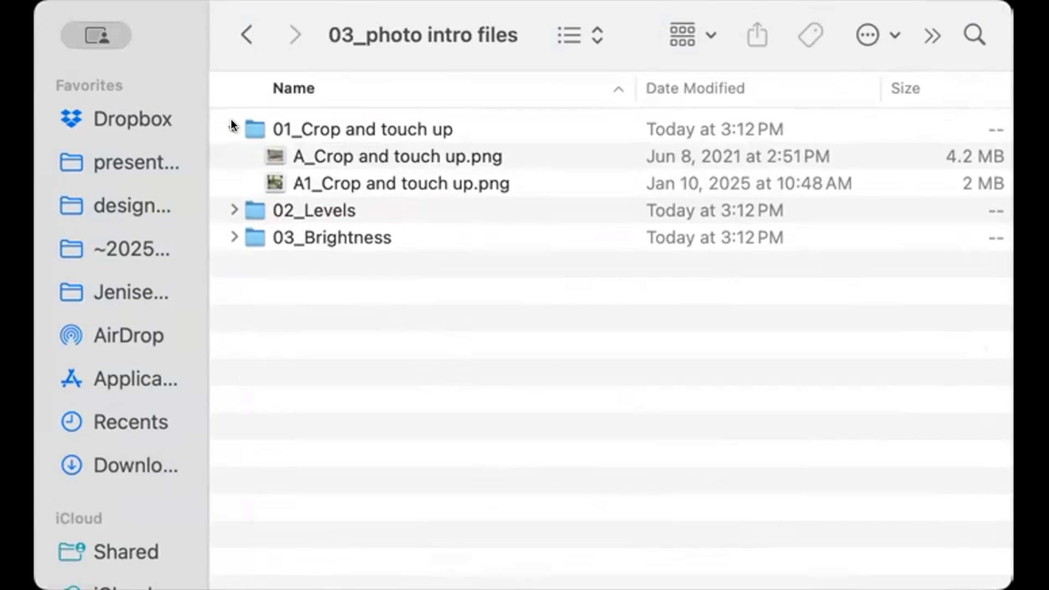
pyautogui.click(234, 210)
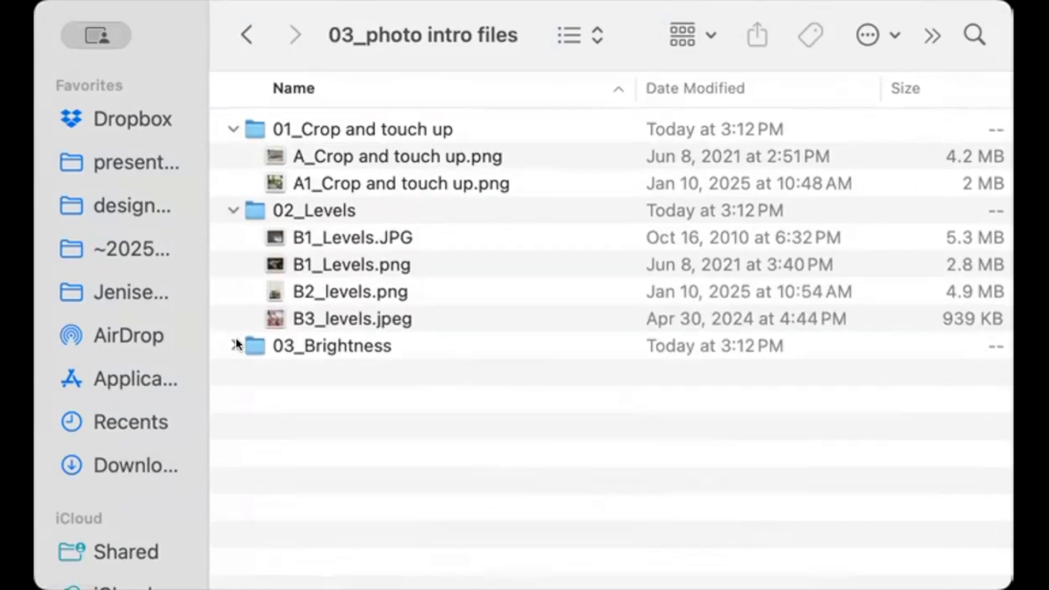
pyautogui.click(233, 345)
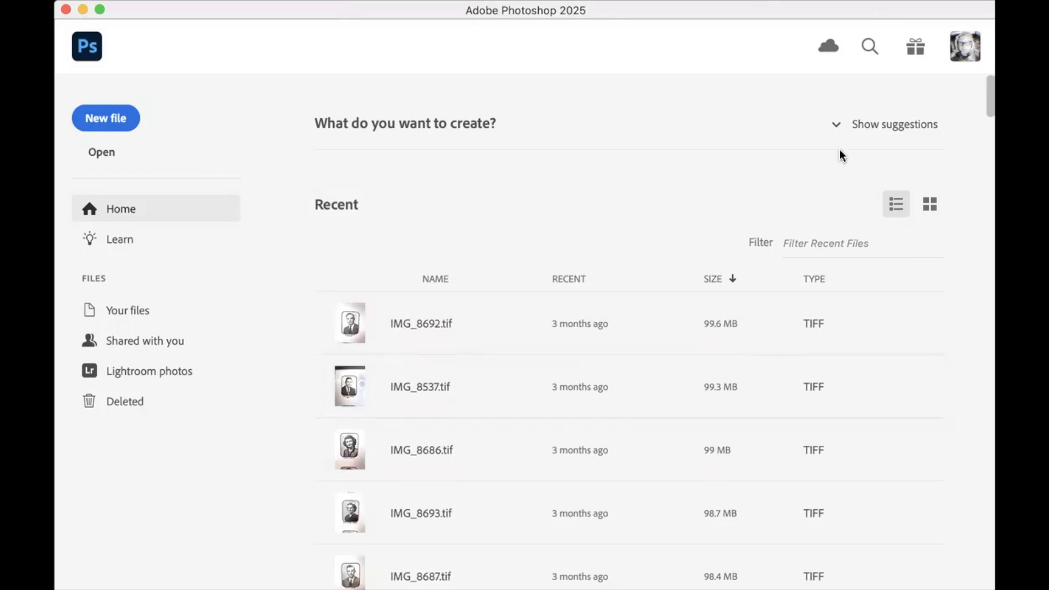
# Switch to Photoshop and compare the list and thumbnail layouts of the recent files, ending on thumbnails
pyautogui.click(928, 206)
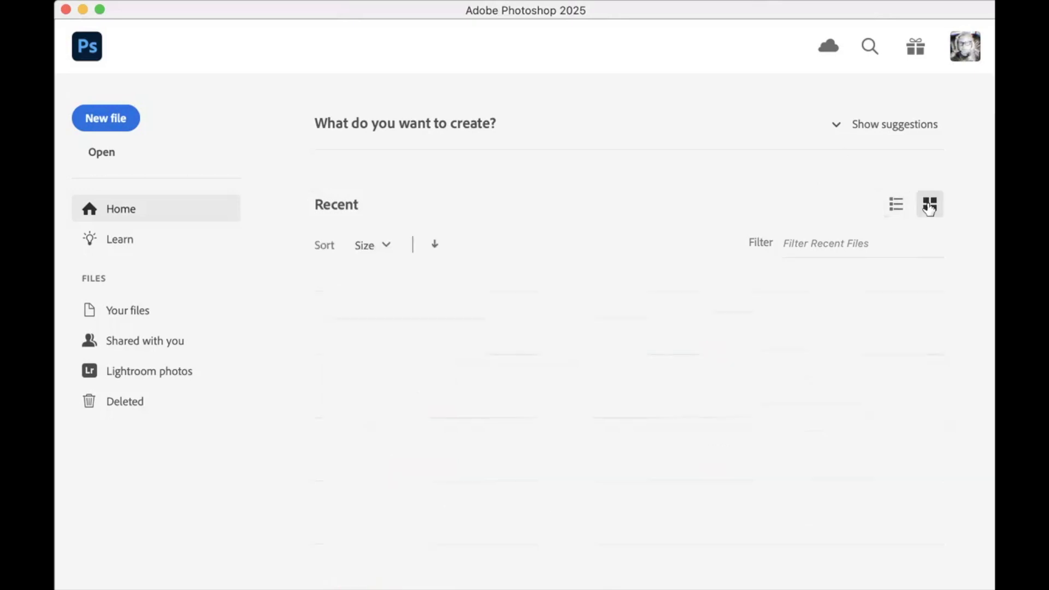
pyautogui.click(896, 204)
pyautogui.click(927, 205)
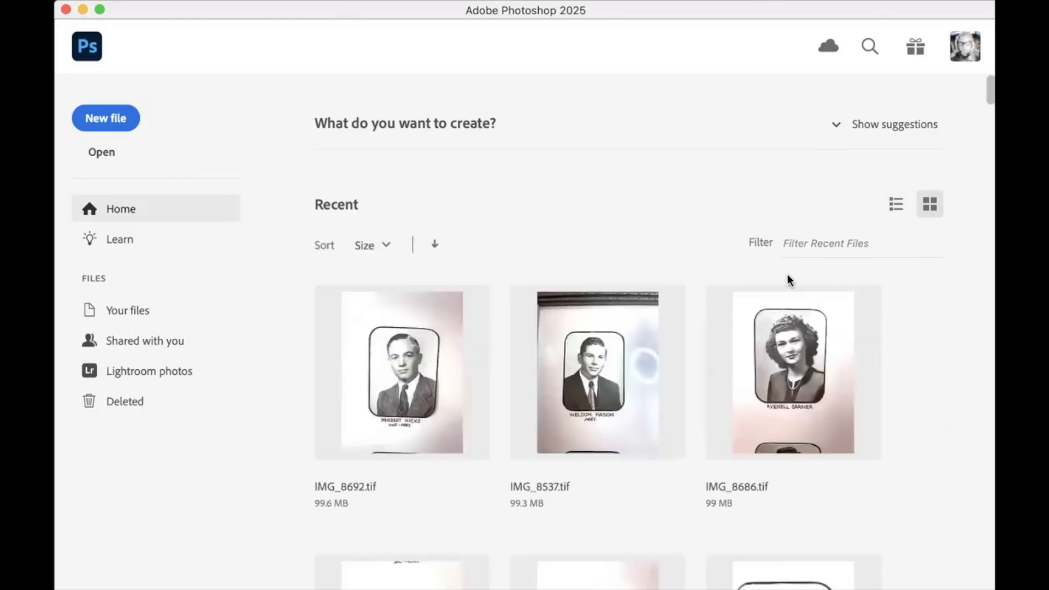
# Try sorting the recent files by Name and Type, ending with the Recent sort order
pyautogui.click(389, 249)
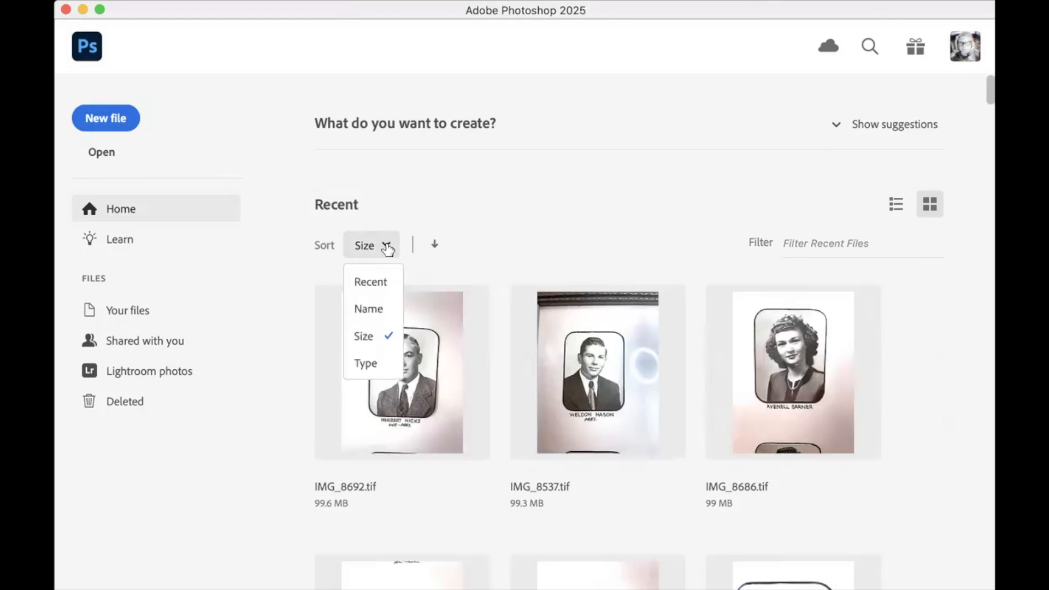
pyautogui.click(366, 309)
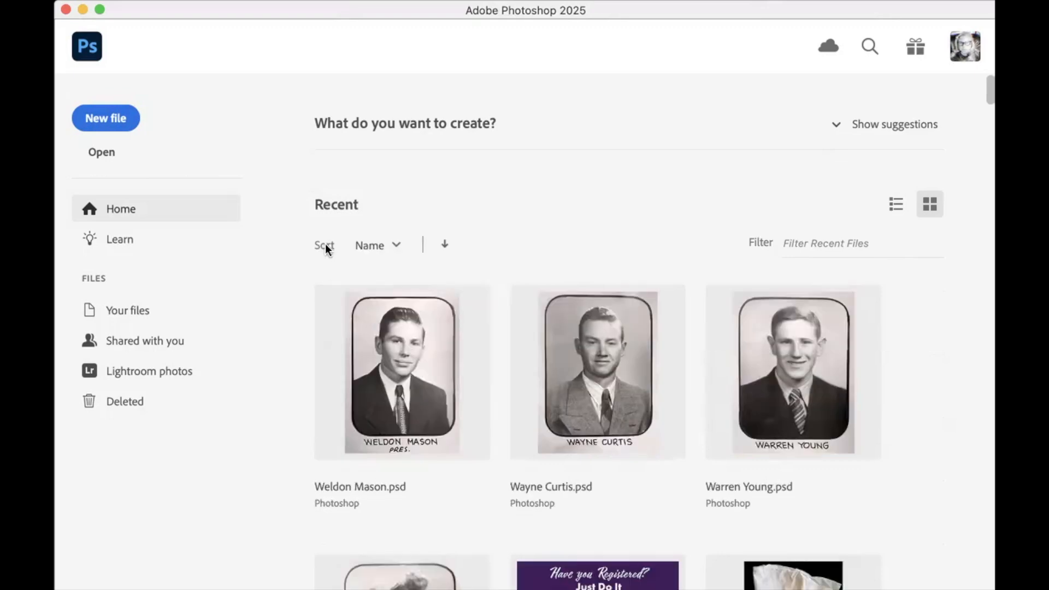
pyautogui.click(388, 247)
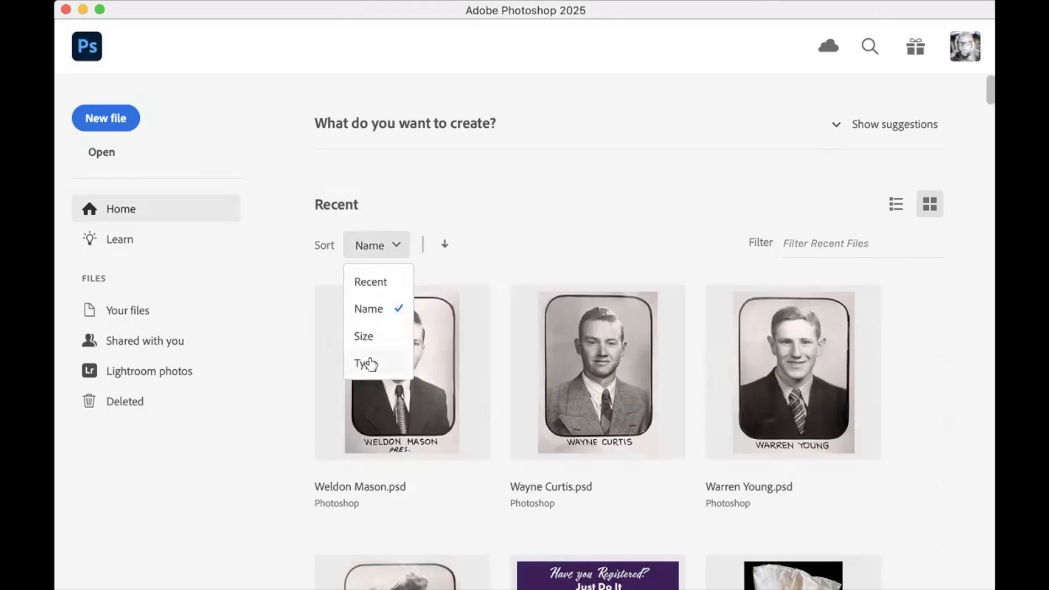
pyautogui.click(365, 363)
pyautogui.click(389, 247)
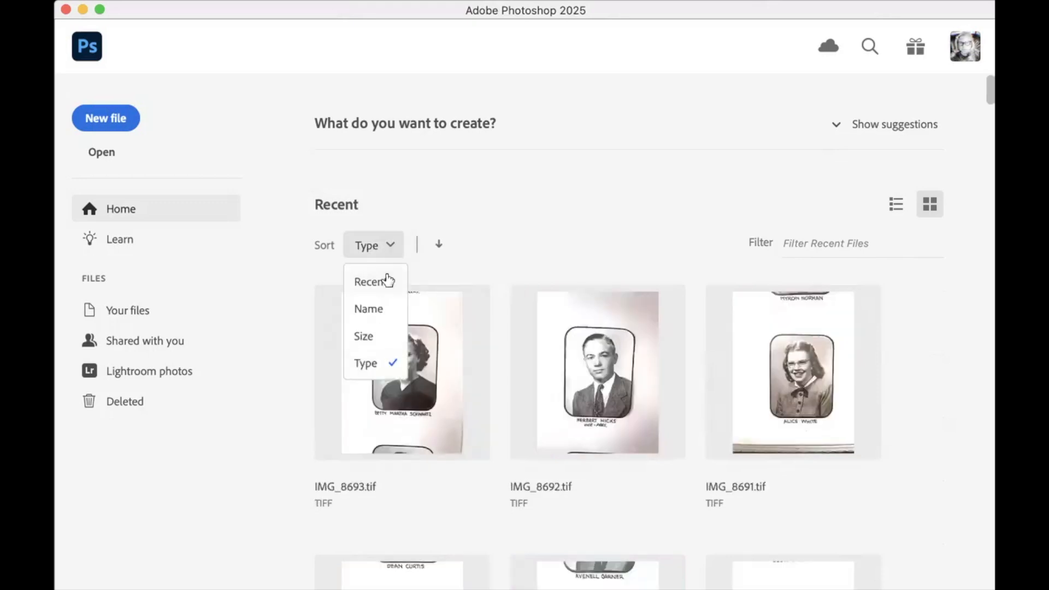
pyautogui.click(370, 284)
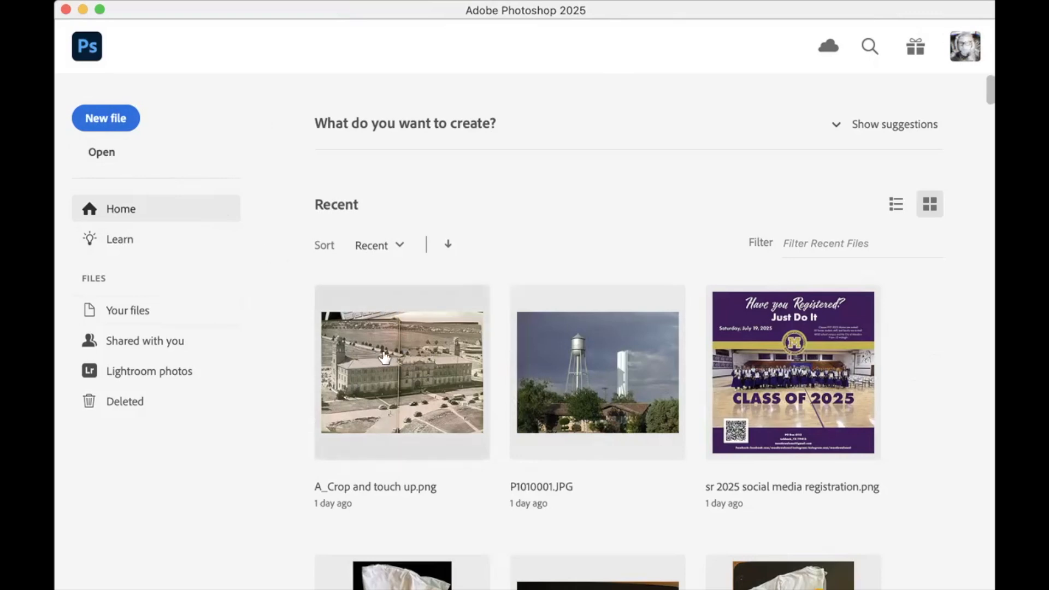
# Open A_Crop and touch up.png from the 01_Crop and touch up folder within Week 2_2 photo intro files
pyautogui.click(98, 151)
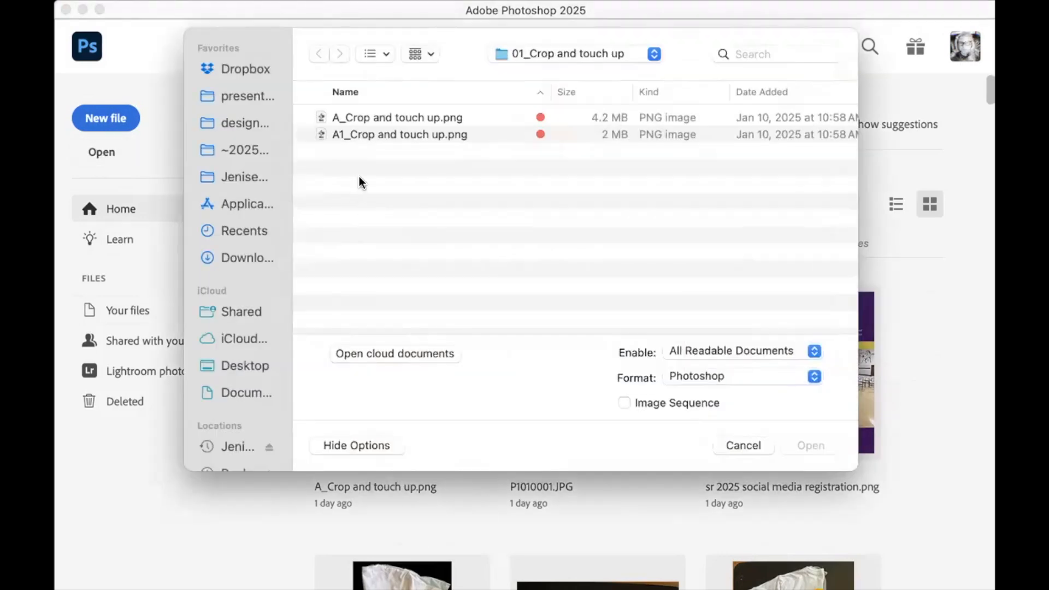
pyautogui.click(371, 116)
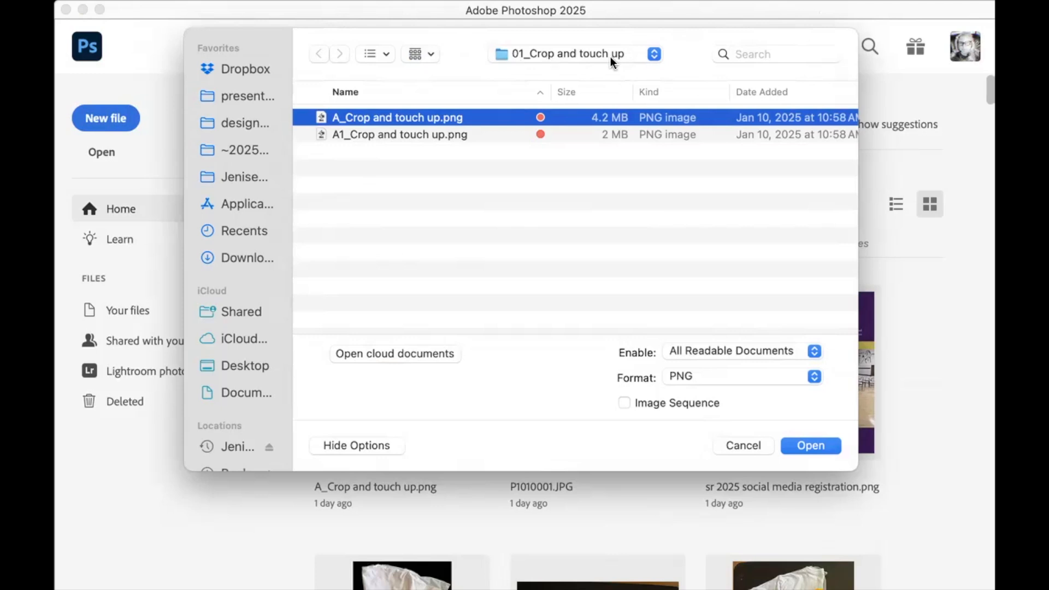
pyautogui.click(632, 66)
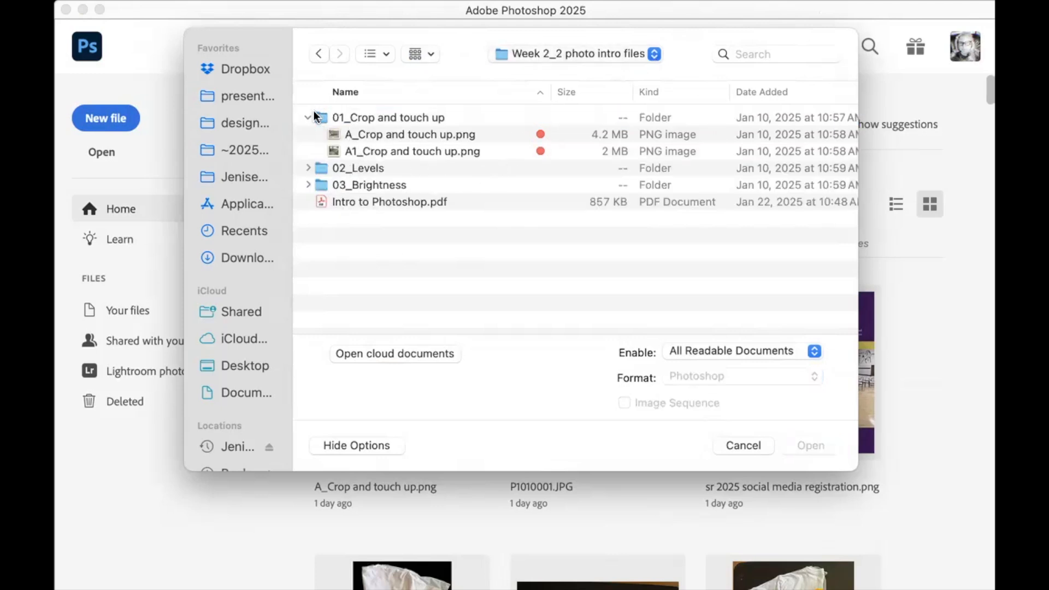
pyautogui.click(336, 136)
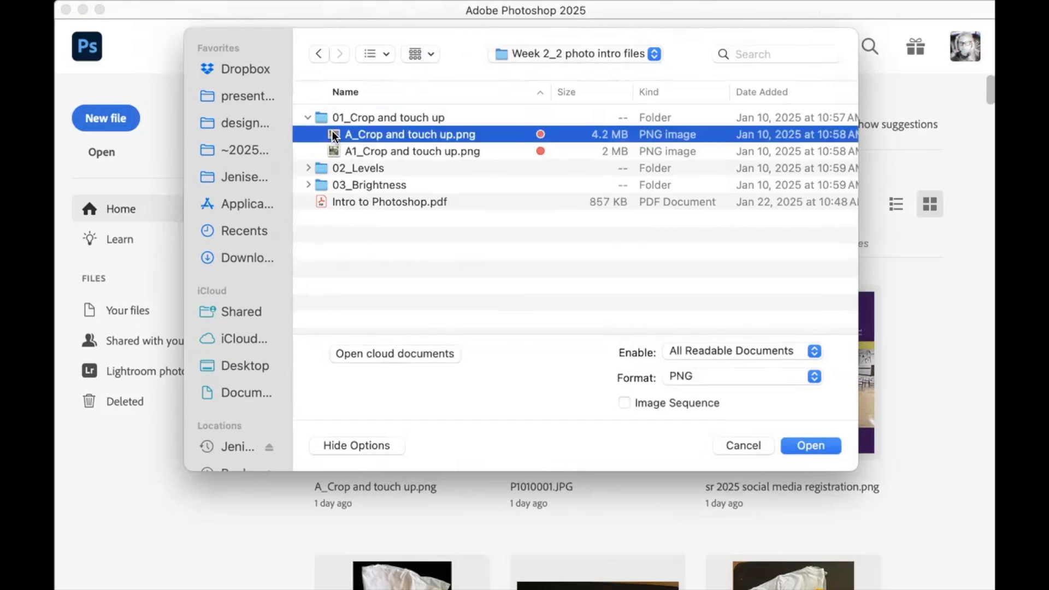
pyautogui.doubleClick(336, 136)
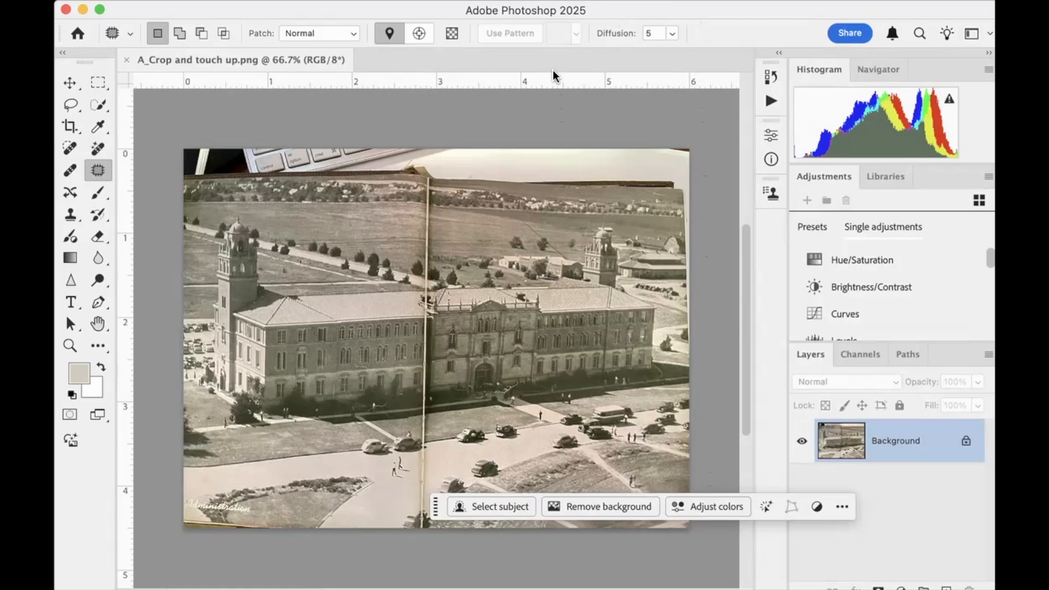
# Crop the photo closely around the building with the Crop Tool, to about 5.5 in wide and 2.8 in high
pyautogui.click(546, 114)
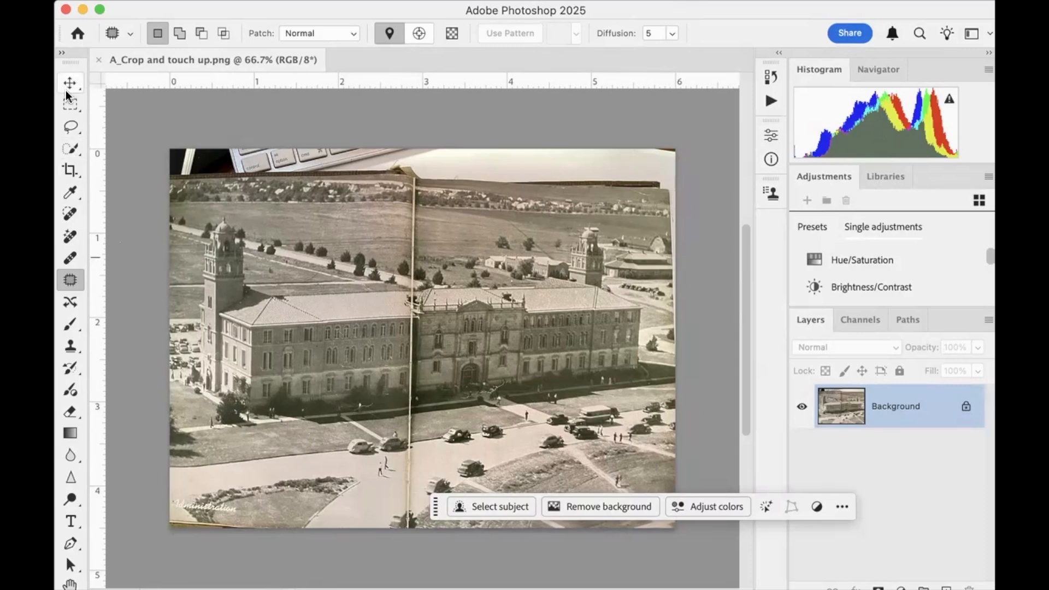
pyautogui.click(70, 171)
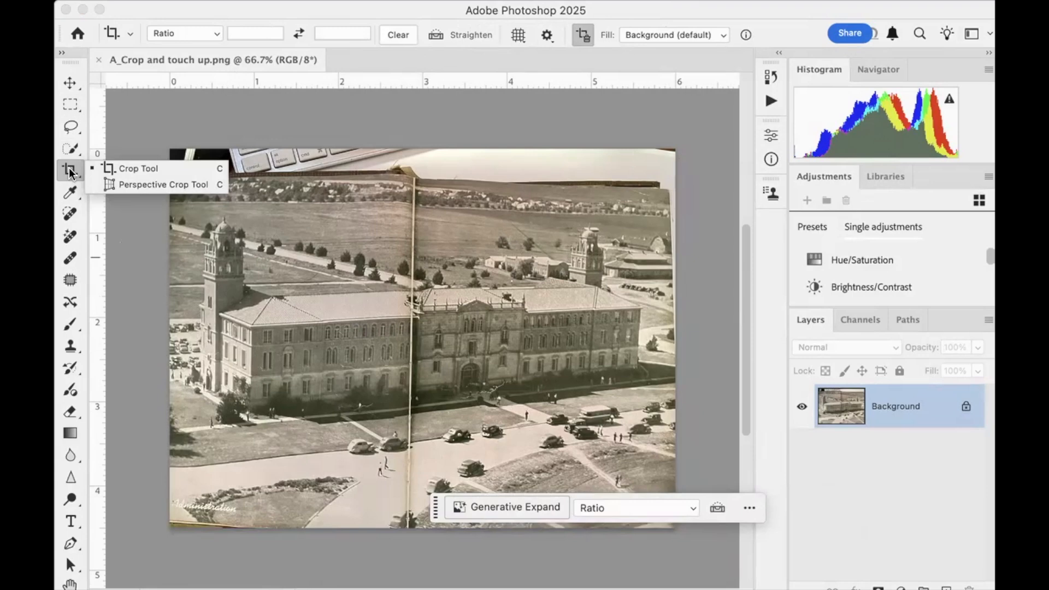
pyautogui.click(127, 169)
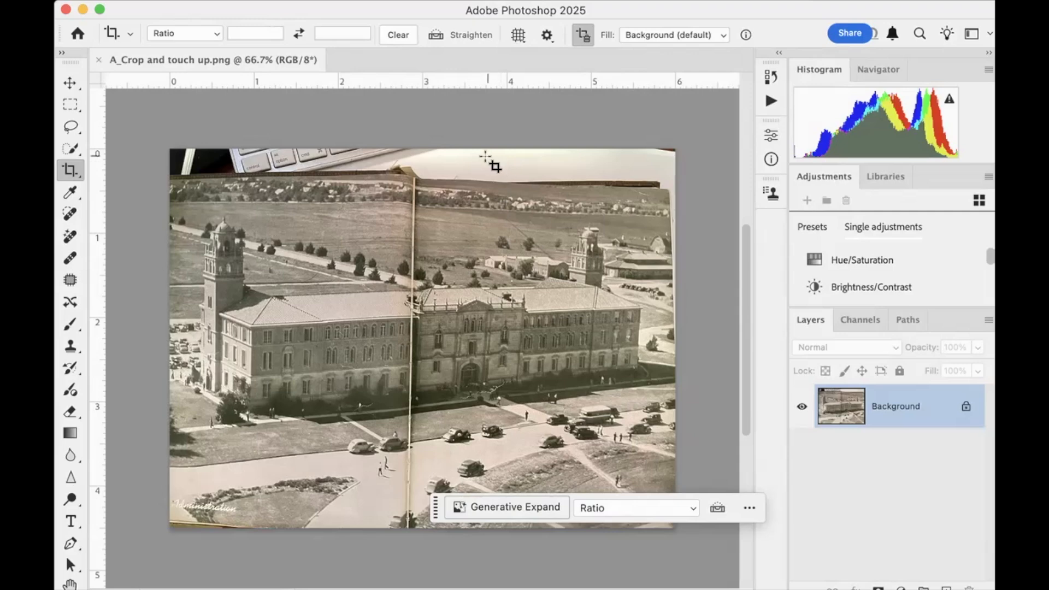
pyautogui.click(189, 209)
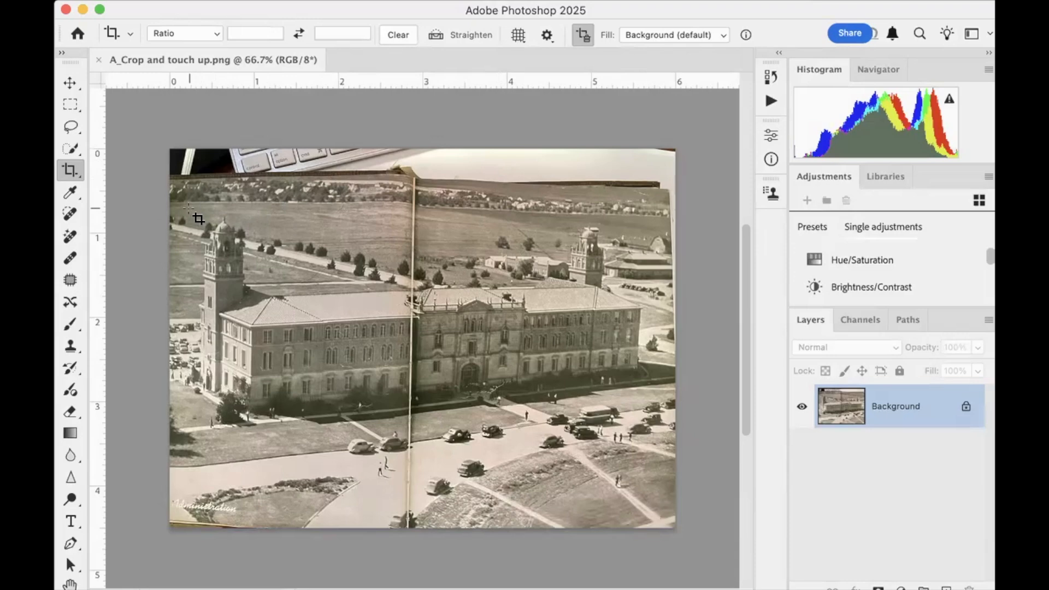
pyautogui.moveTo(189, 208); pyautogui.dragTo(656, 423)
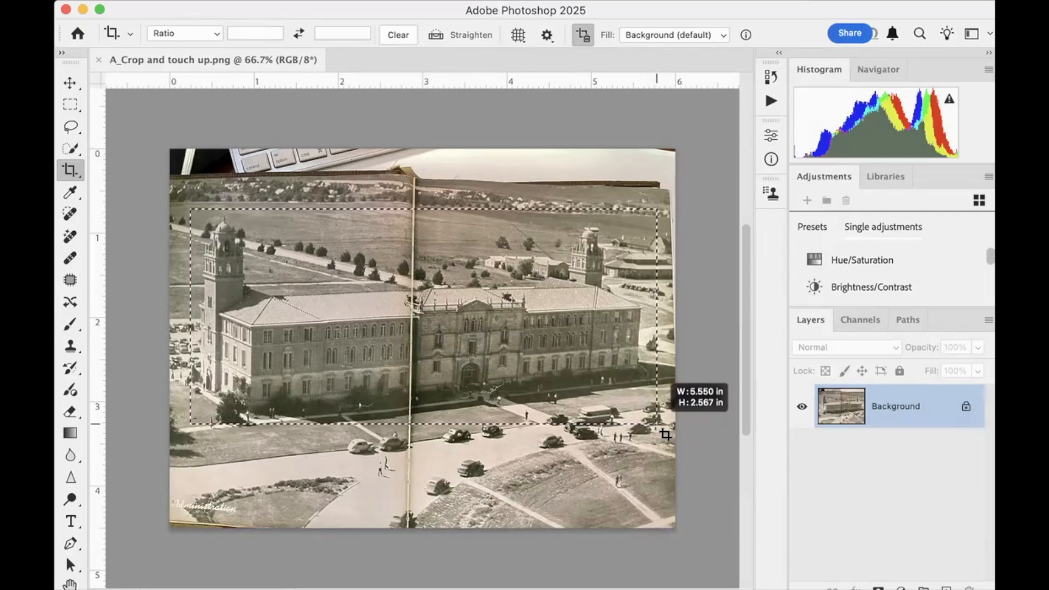
pyautogui.moveTo(665, 434); pyautogui.dragTo(651, 430)
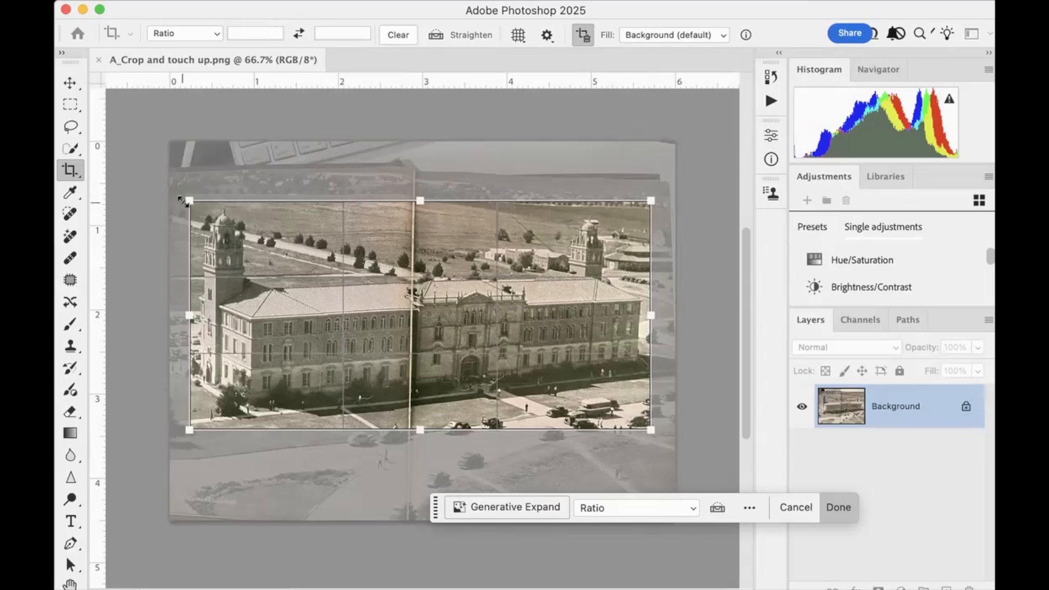
pyautogui.moveTo(184, 201); pyautogui.dragTo(188, 198)
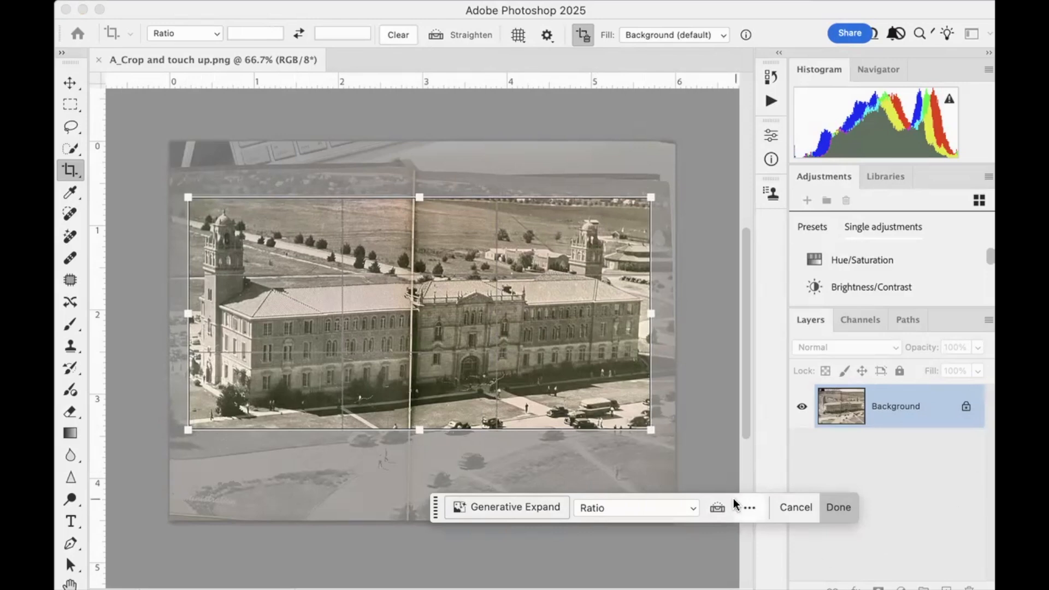
pyautogui.click(839, 508)
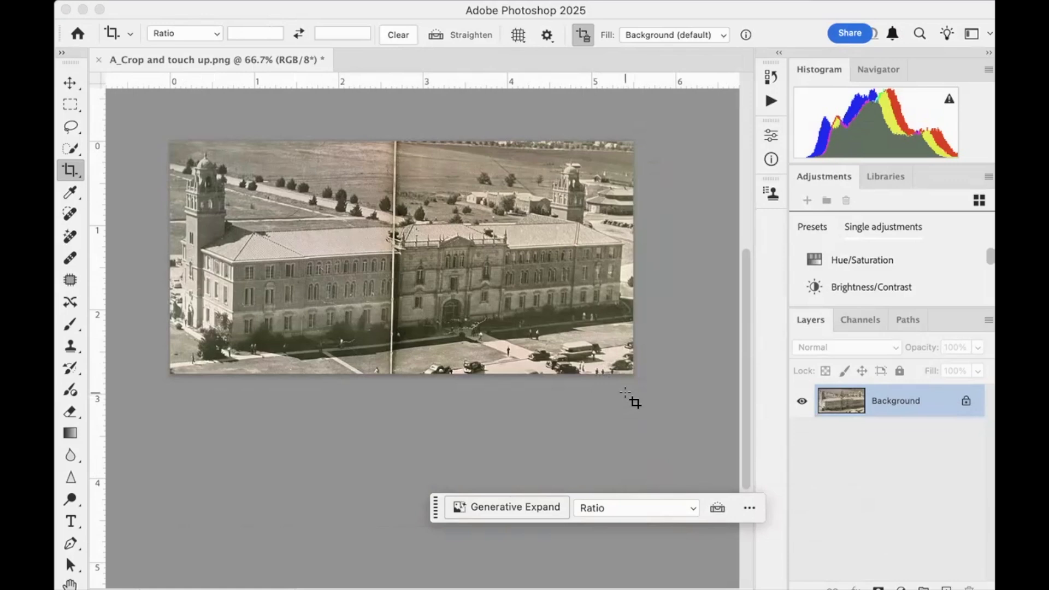
# Undo the crop and compare the original, opened and cropped states in the document history, ending on the Open state
pyautogui.press('super+z')
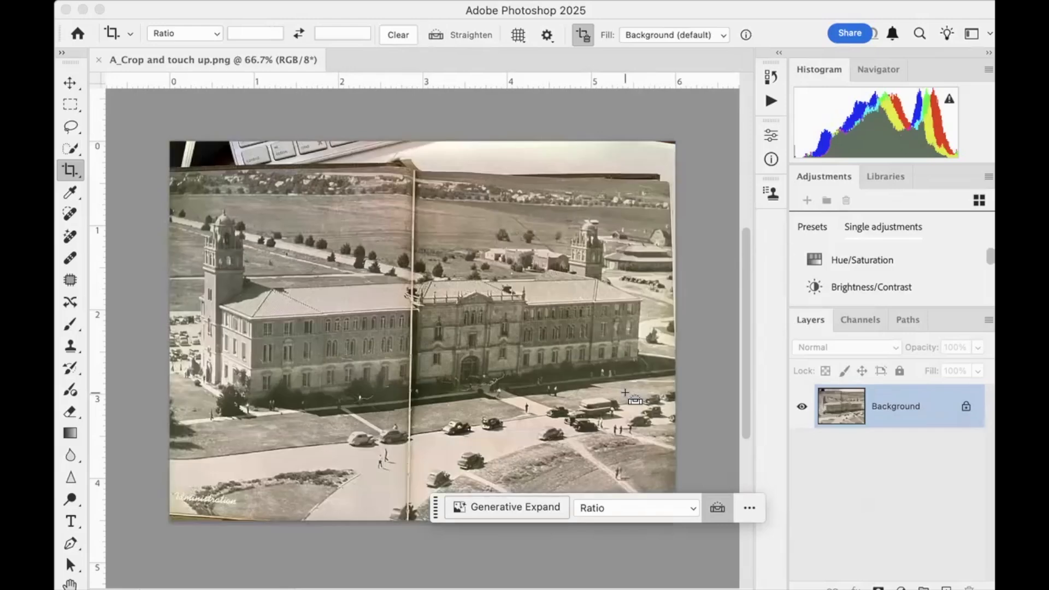
pyautogui.click(767, 81)
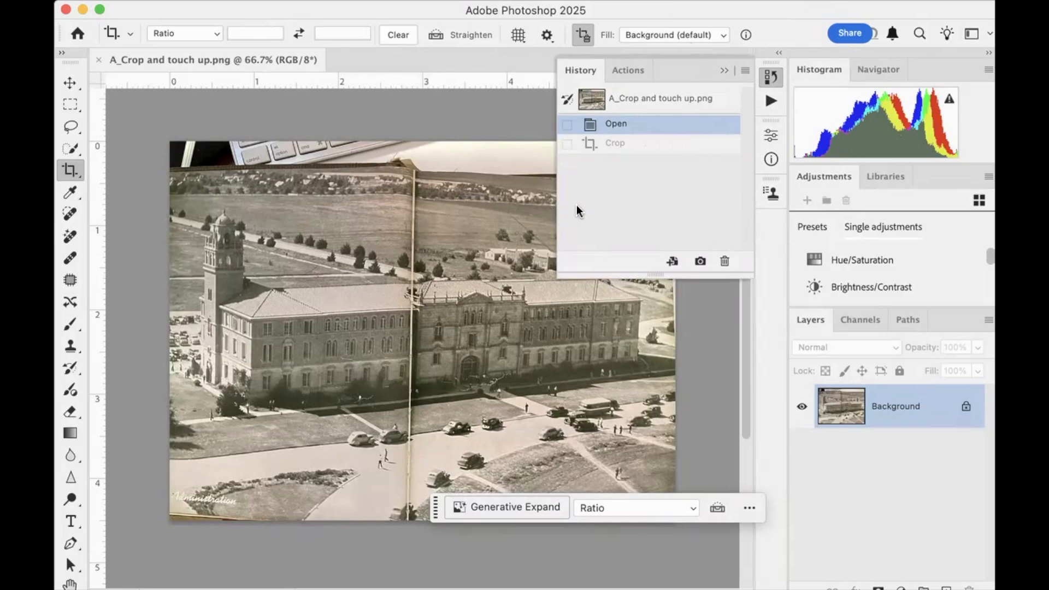
pyautogui.click(647, 104)
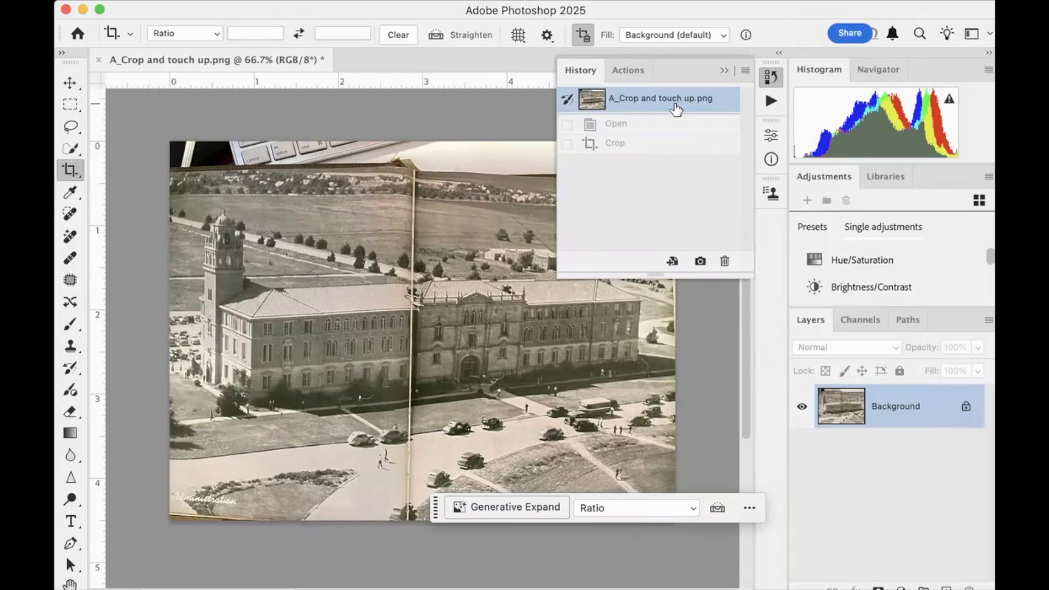
pyautogui.click(661, 130)
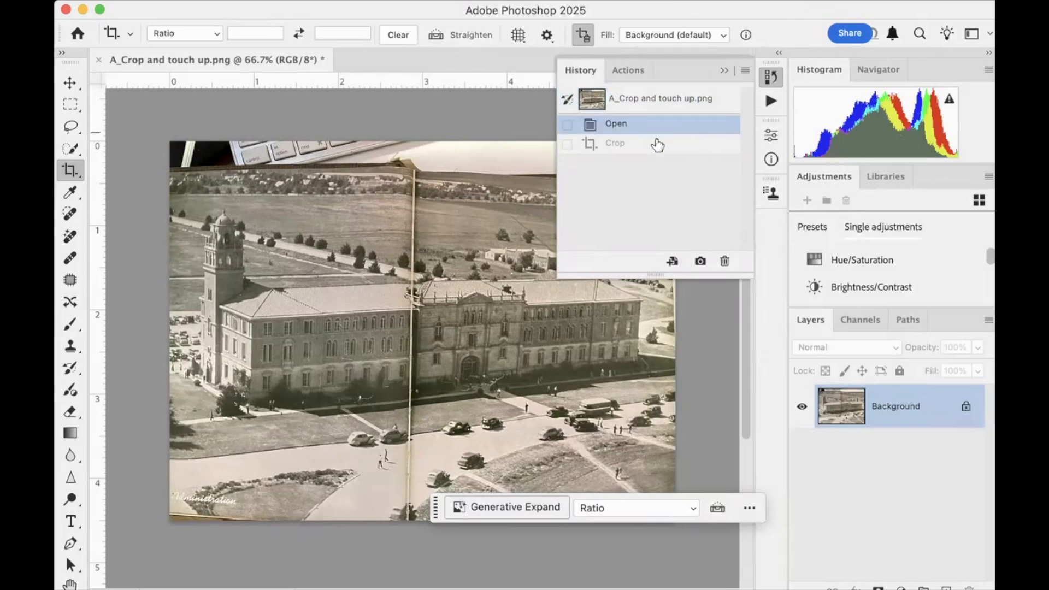
pyautogui.click(657, 153)
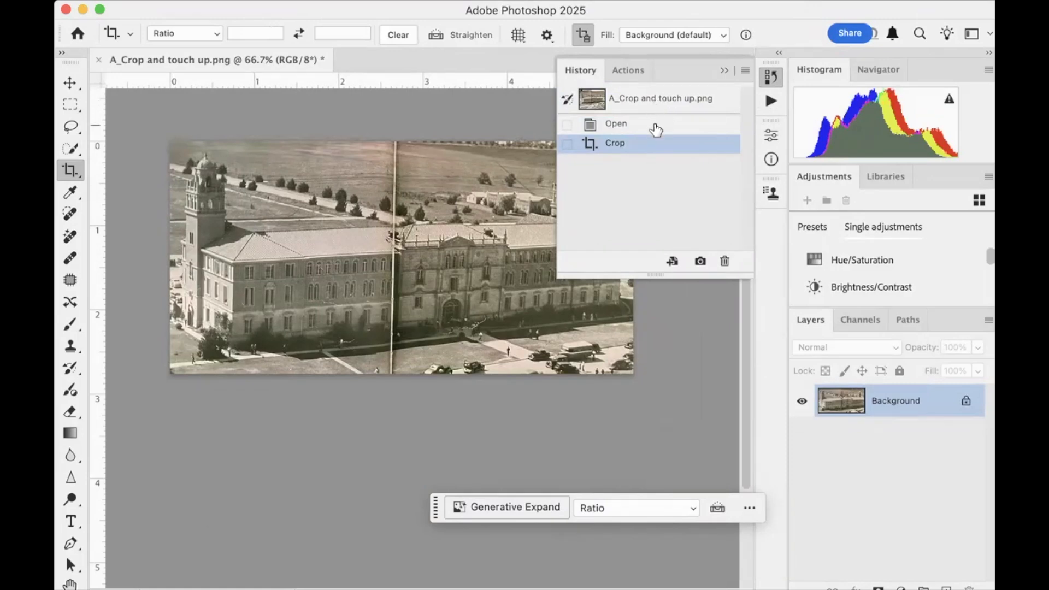
pyautogui.click(656, 130)
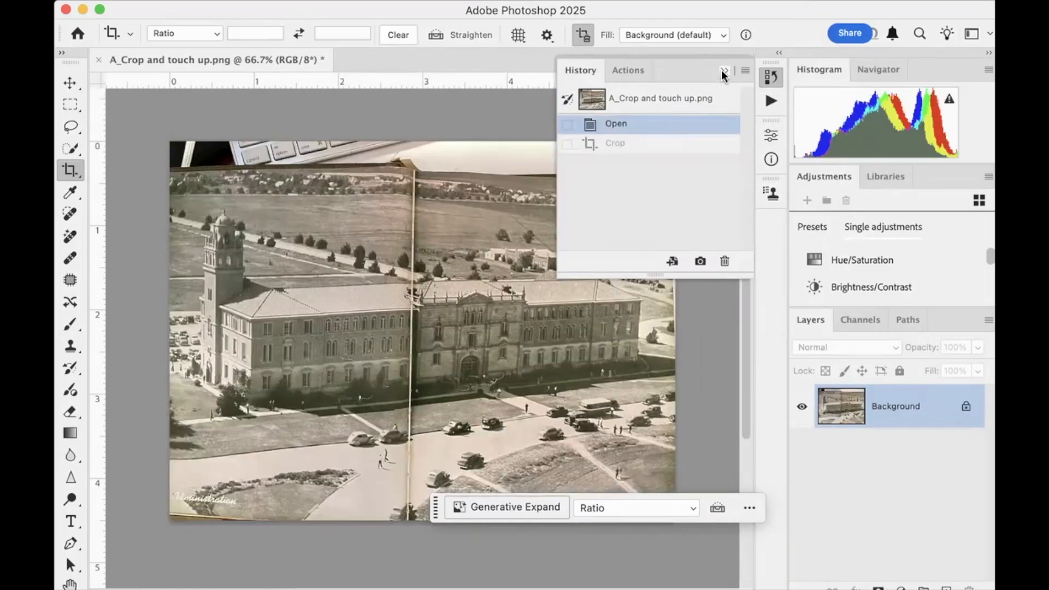
pyautogui.click(724, 70)
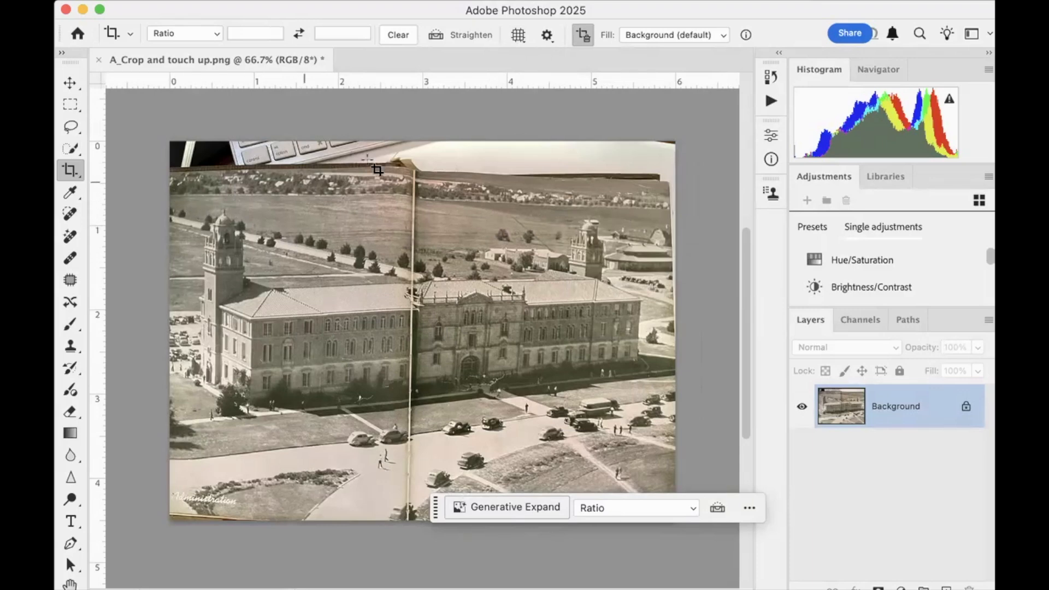
pyautogui.click(437, 36)
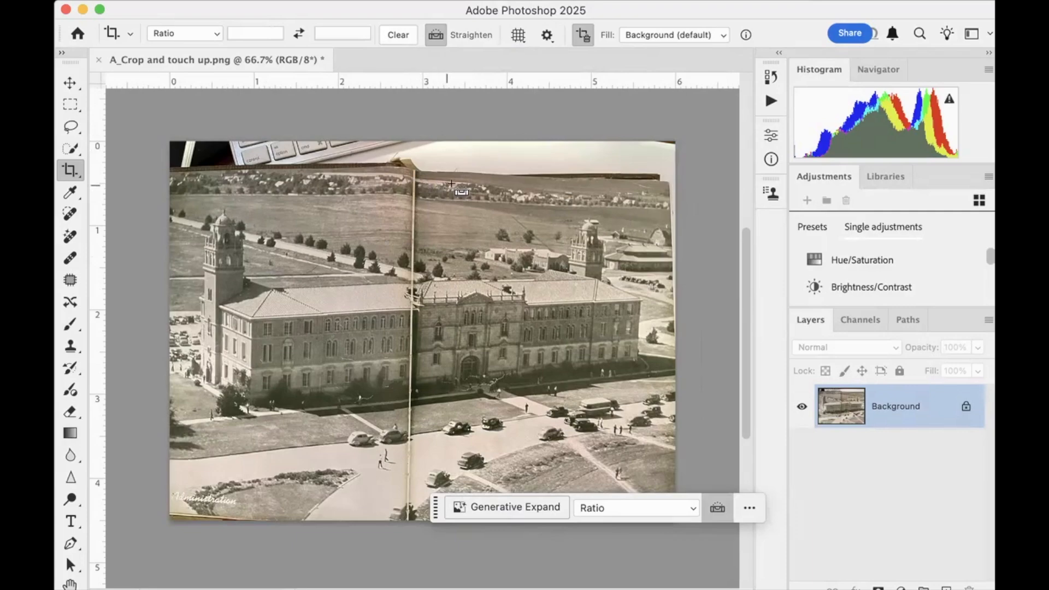
pyautogui.press('super+equal')
pyautogui.press('super+equal')
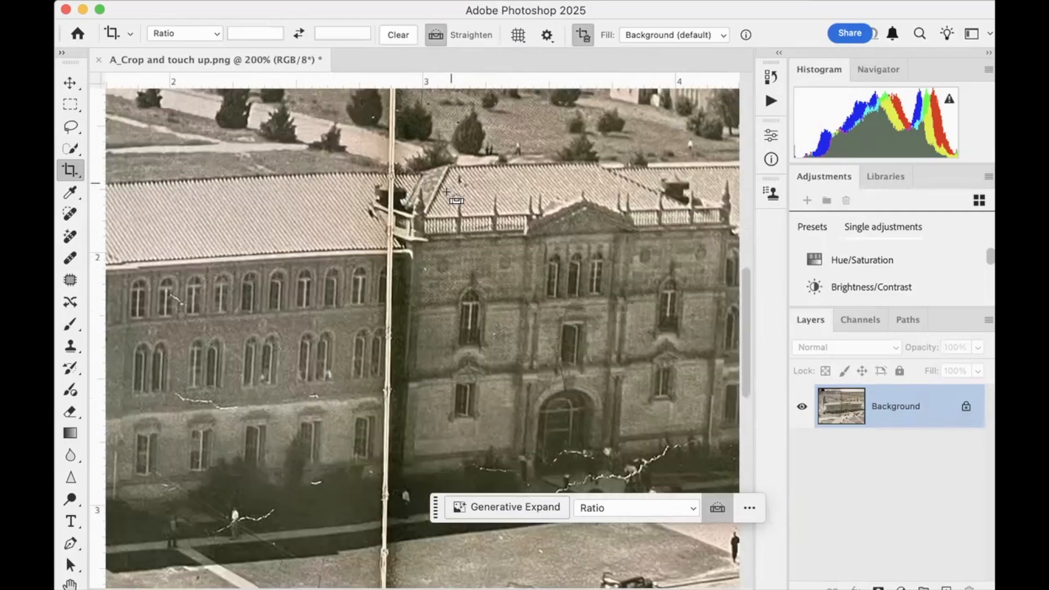
pyautogui.hscroll(-10, 451, 182)
pyautogui.hscroll(6, 435, 197)
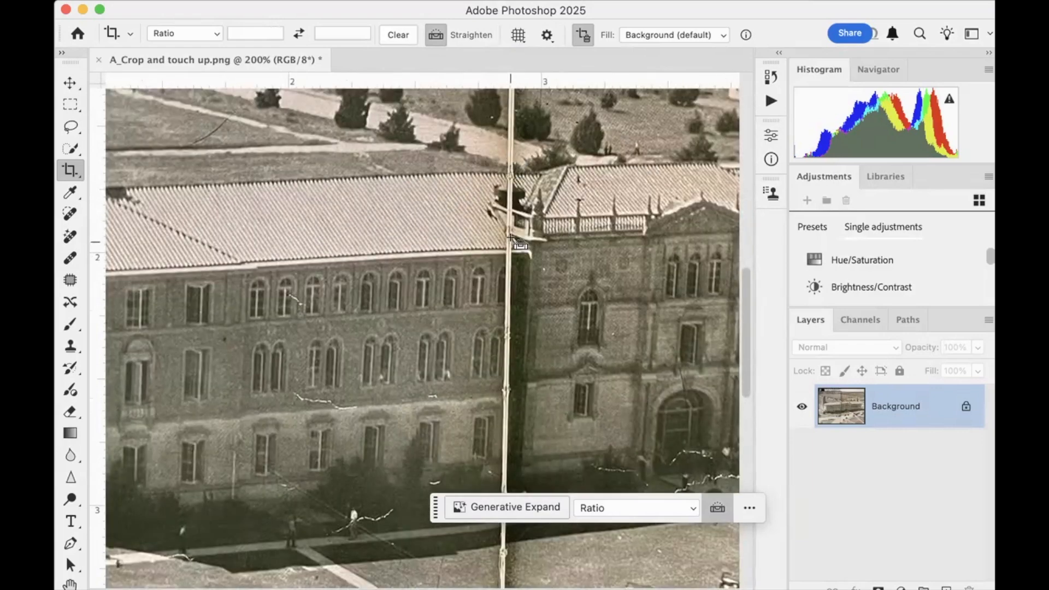
pyautogui.hscroll(-4, 452, 213)
pyautogui.hscroll(-4, 453, 214)
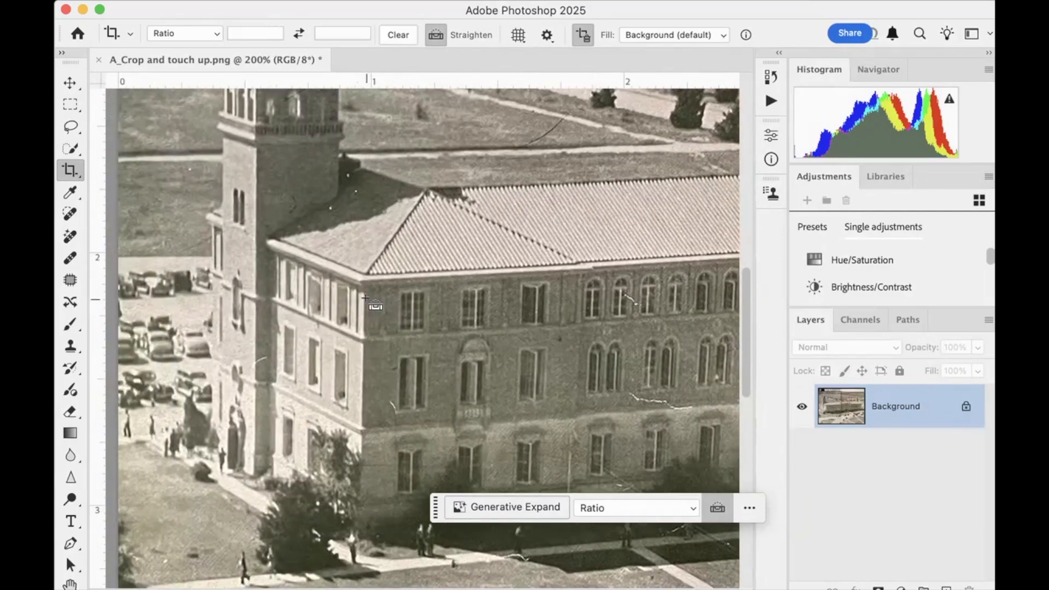
pyautogui.moveTo(363, 298); pyautogui.dragTo(362, 447)
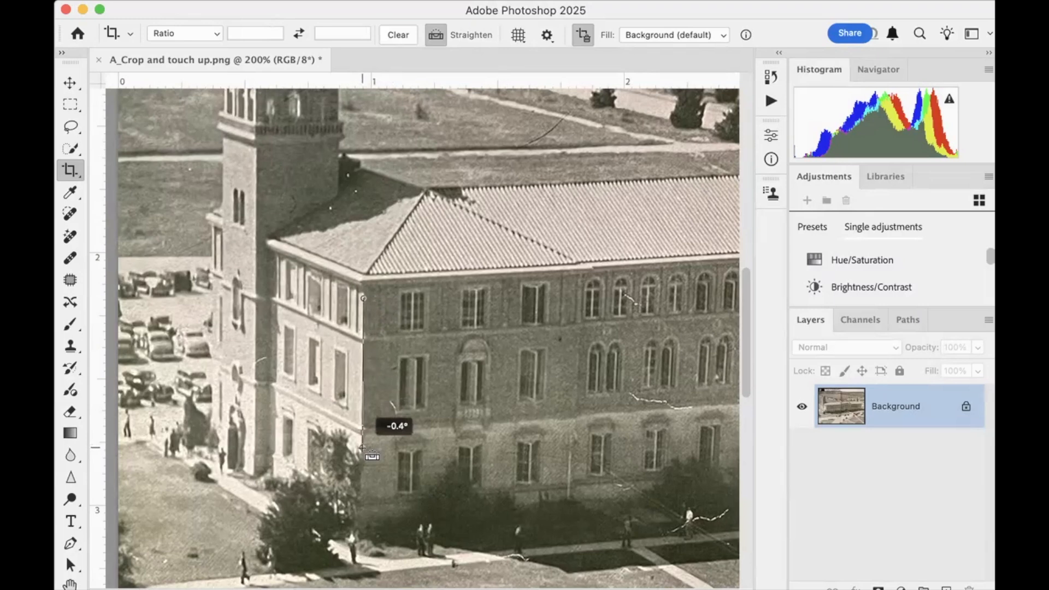
pyautogui.moveTo(362, 447); pyautogui.dragTo(362, 447)
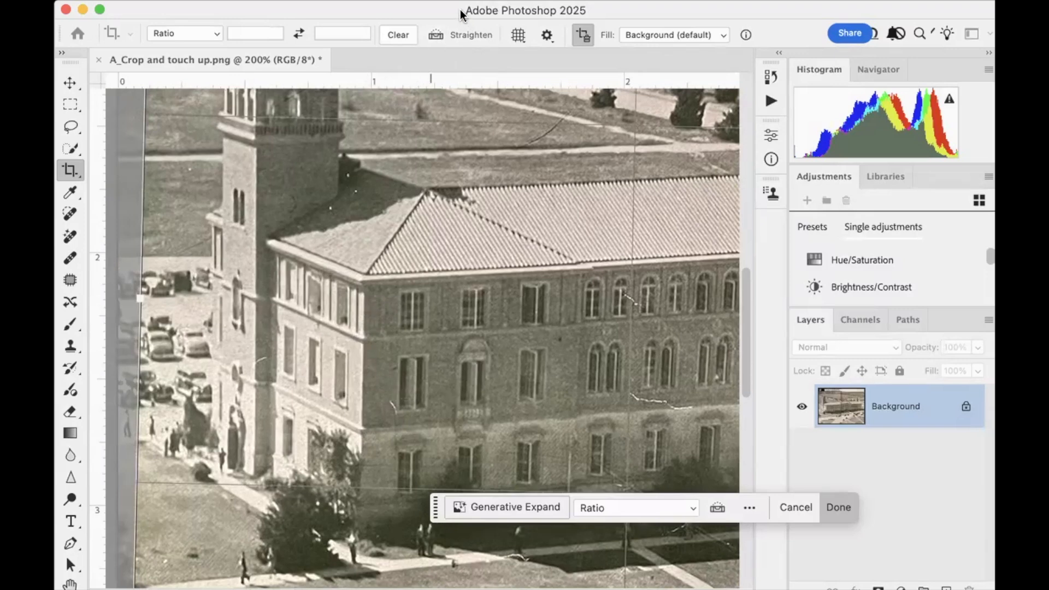
pyautogui.click(771, 77)
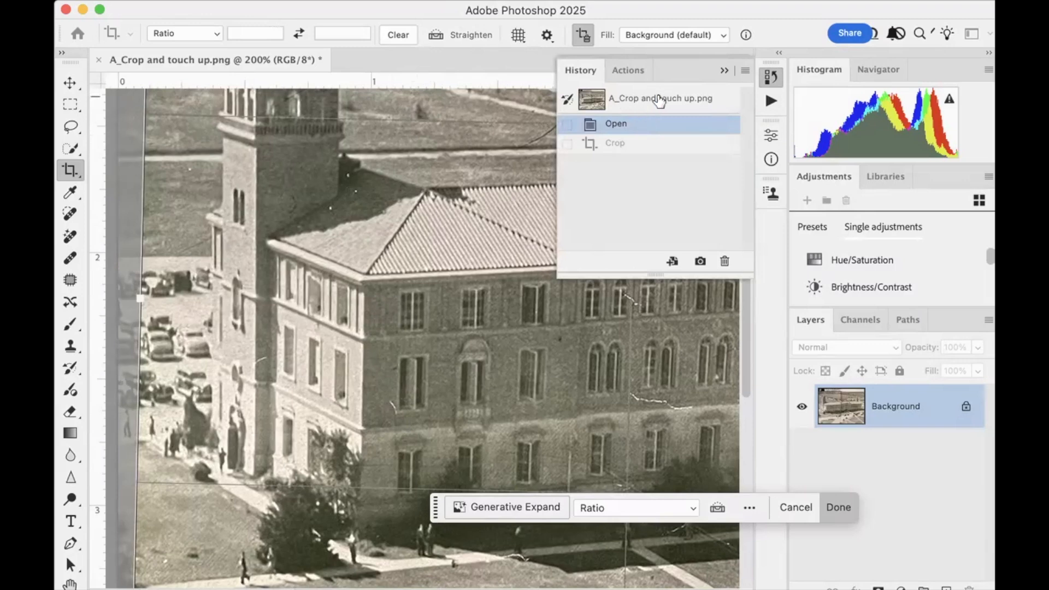
pyautogui.click(790, 507)
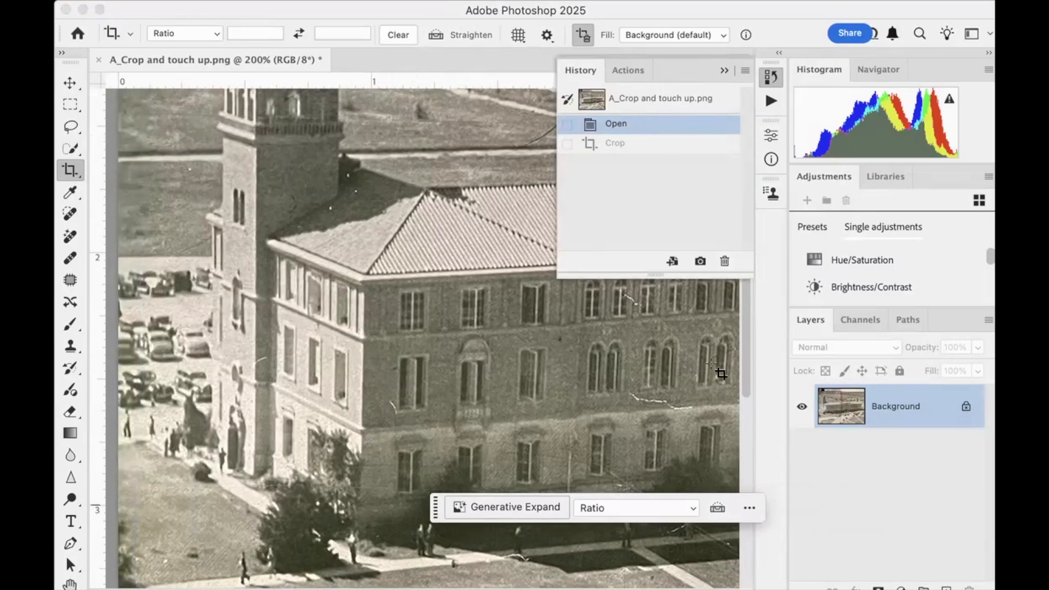
pyautogui.click(766, 76)
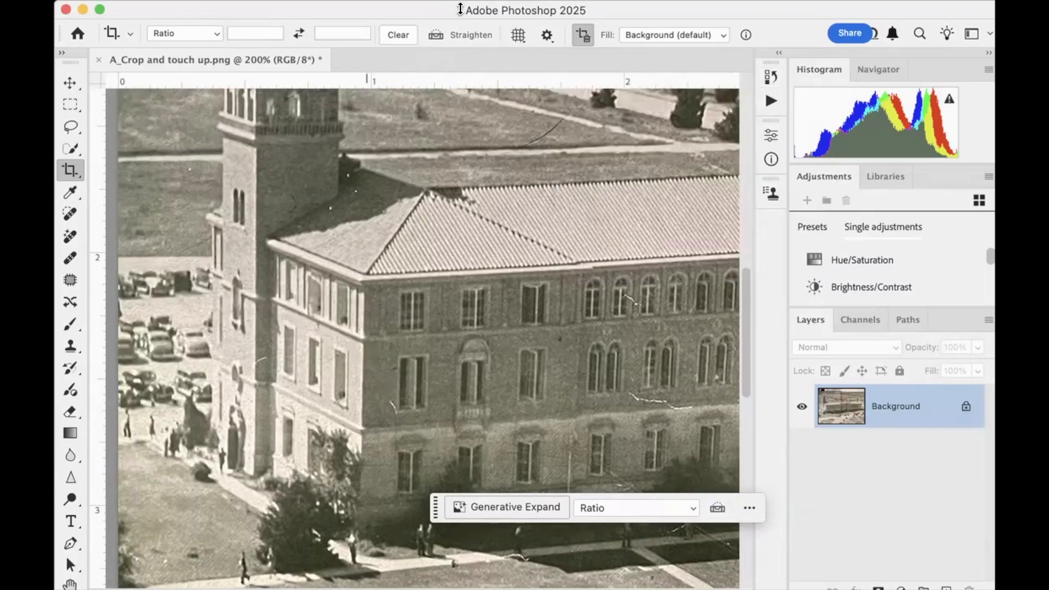
# Draw a Straighten line at about -0.7° down the vertical corner edge of the building's near wing
pyautogui.click(436, 34)
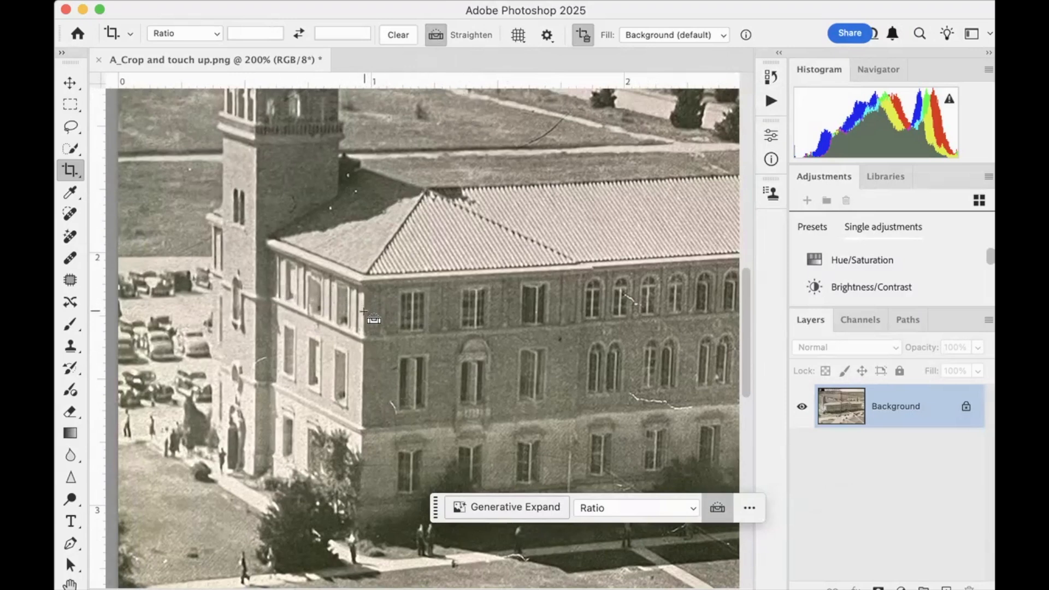
pyautogui.moveTo(364, 311); pyautogui.dragTo(362, 413)
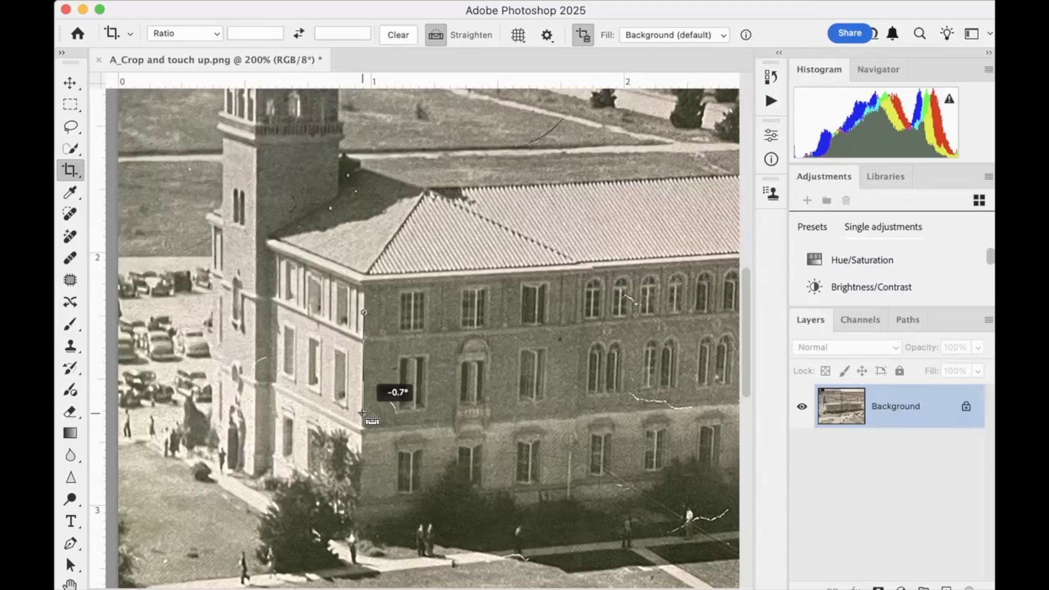
pyautogui.moveTo(362, 413)
pyautogui.mouseDown()
pyautogui.moveTo(335, 405)
pyautogui.moveTo(362, 413)
pyautogui.mouseUp()
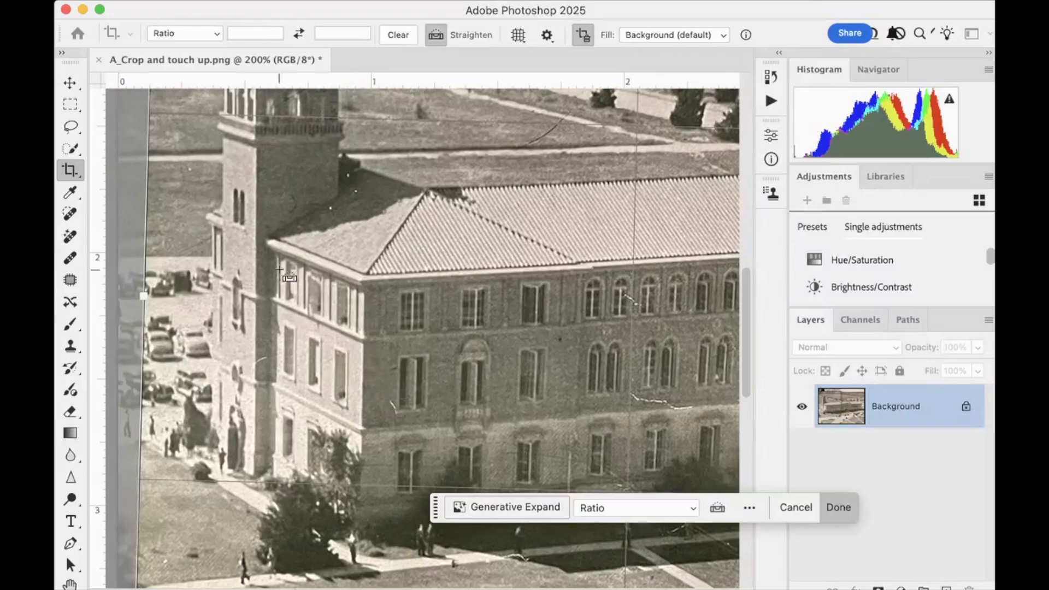
# Inspect the rotated crop preview of the whole photo at different zoom levels
pyautogui.press('super+equal')
pyautogui.press('super+minus')
pyautogui.press('super+minus')
pyautogui.press('super+minus')
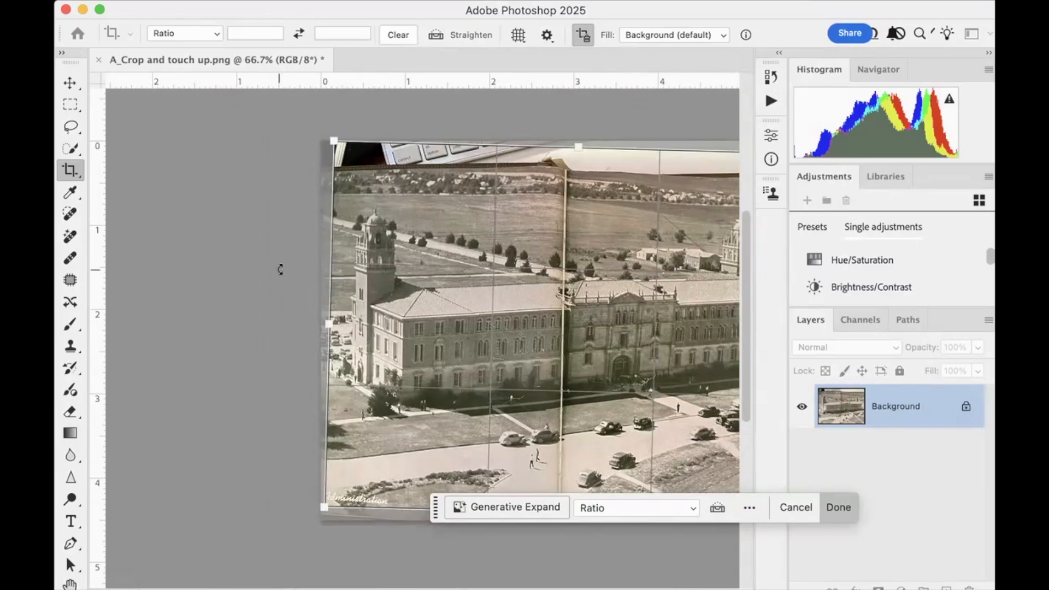
pyautogui.press('super+plus')
pyautogui.press('super+plus')
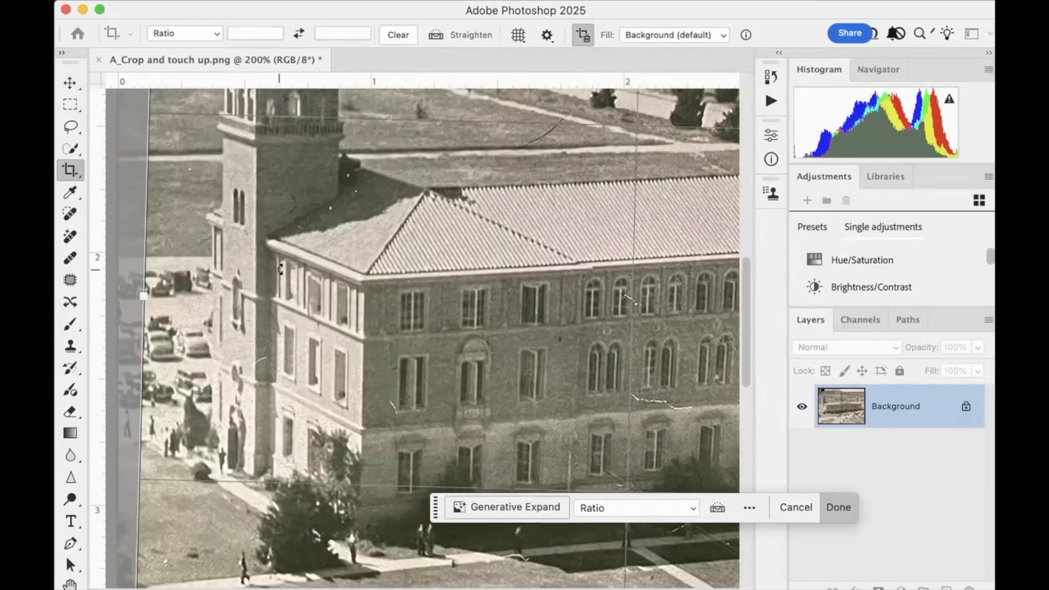
pyautogui.press('super+plus')
pyautogui.press('super+plus')
pyautogui.press('super+minus')
pyautogui.press('super+minus')
pyautogui.press('super+minus')
pyautogui.press('super+minus')
pyautogui.press('super+minus')
pyautogui.press('super+minus')
pyautogui.press('super+minus')
pyautogui.press('super+minus')
pyautogui.press('super+minus')
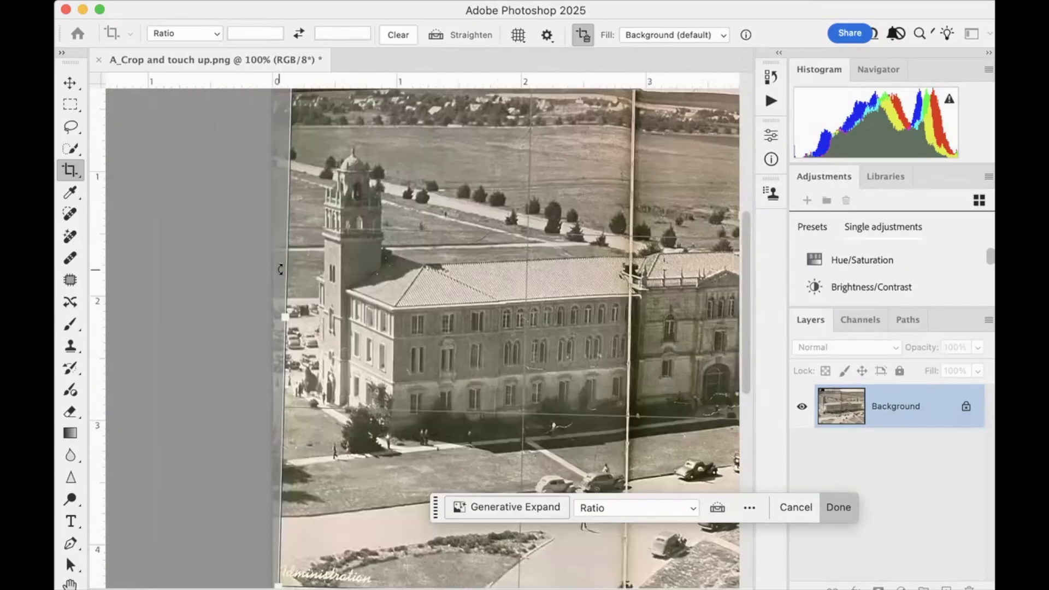
pyautogui.press('super+minus')
pyautogui.press('super+plus')
pyautogui.press('super+plus')
pyautogui.press('super+plus')
pyautogui.press('super+plus')
pyautogui.press('super+plus')
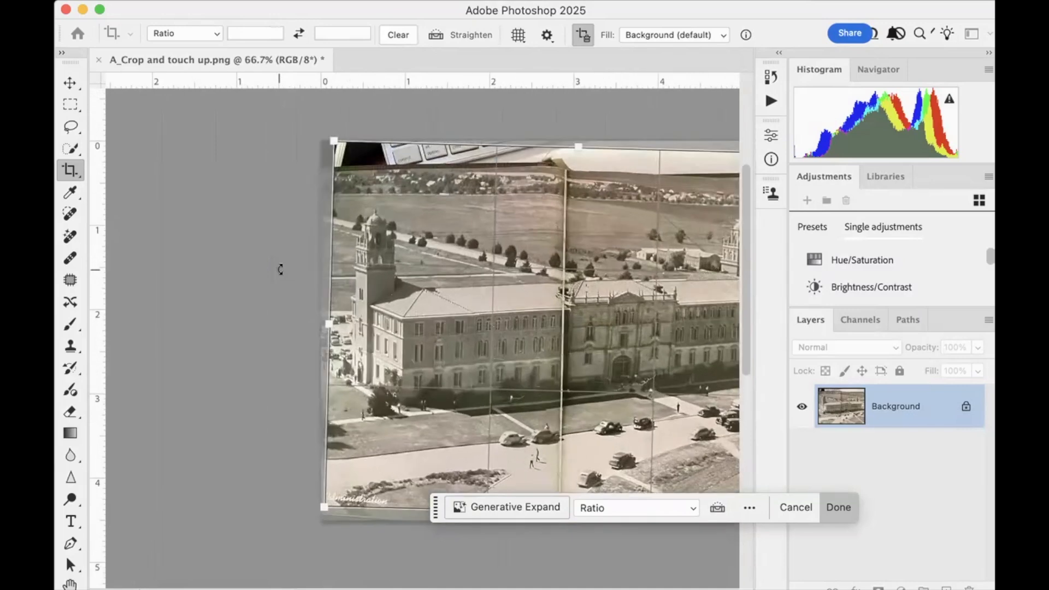
pyautogui.moveTo(396, 301); pyautogui.dragTo(338, 307)
pyautogui.press('super+z')
pyautogui.hscroll(5, 359, 331)
pyautogui.hscroll(-3, 358, 329)
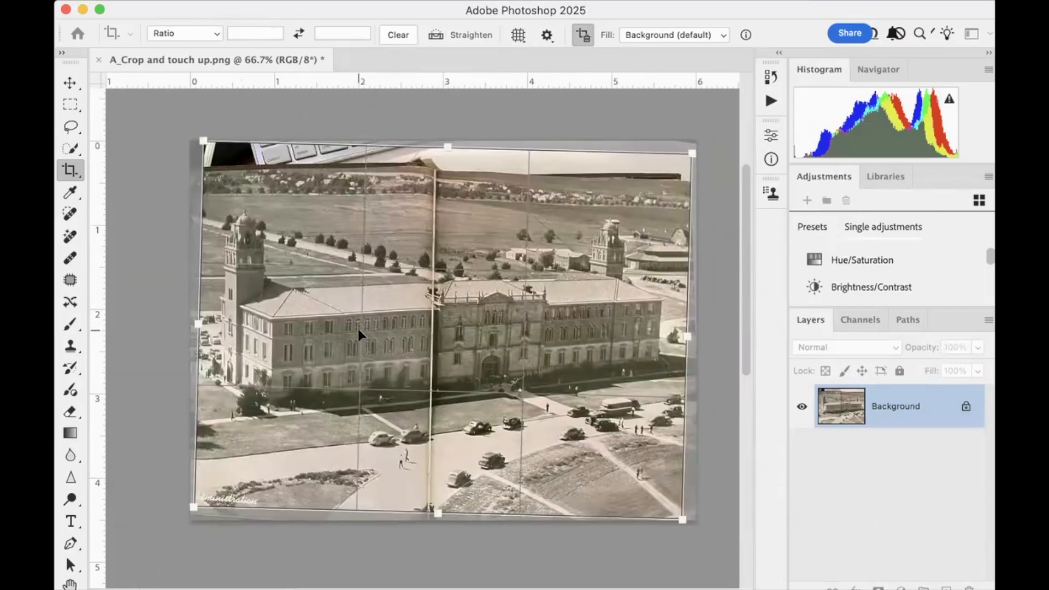
# Apply the straightening to the photo
pyautogui.hscroll(1, 358, 328)
pyautogui.scroll(-1, 358, 327)
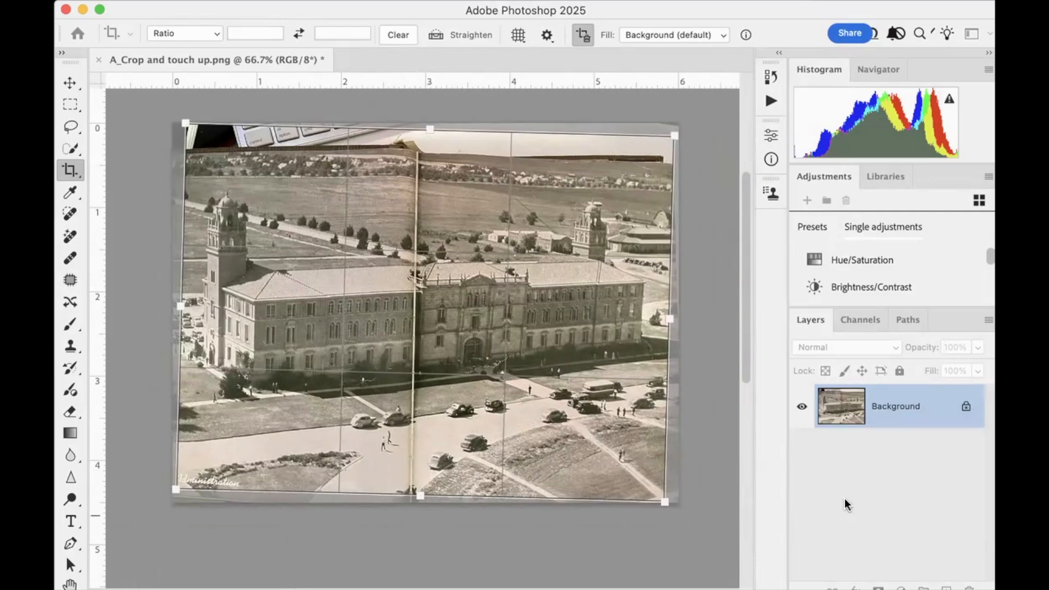
pyautogui.press('Return')
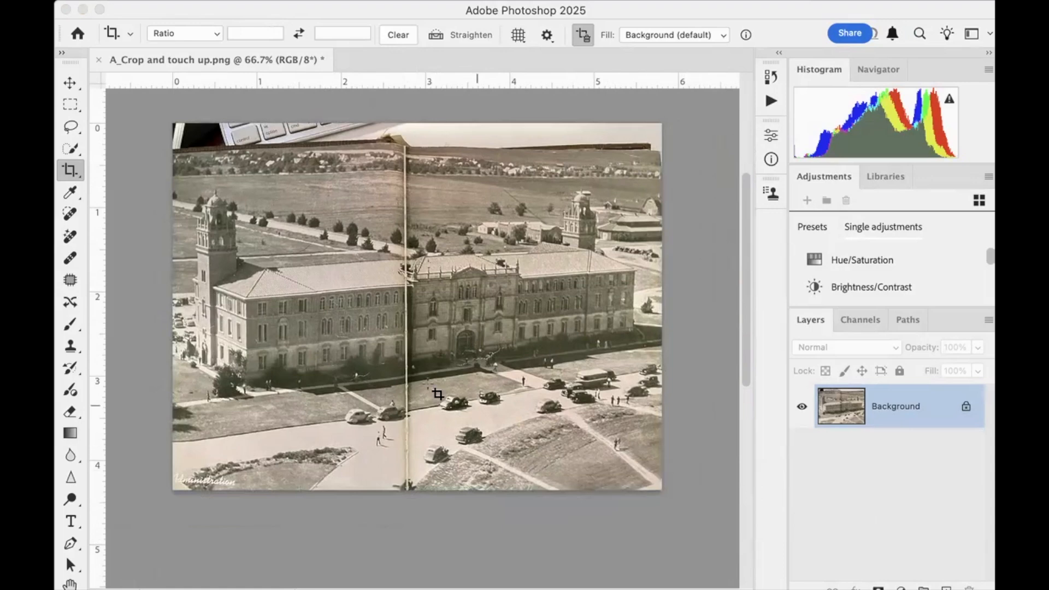
# Crop the straightened photo around the building and its two towers, to about 5.4 in wide and 2.6 in high
pyautogui.click(69, 174)
pyautogui.moveTo(195, 188); pyautogui.dragTo(643, 377)
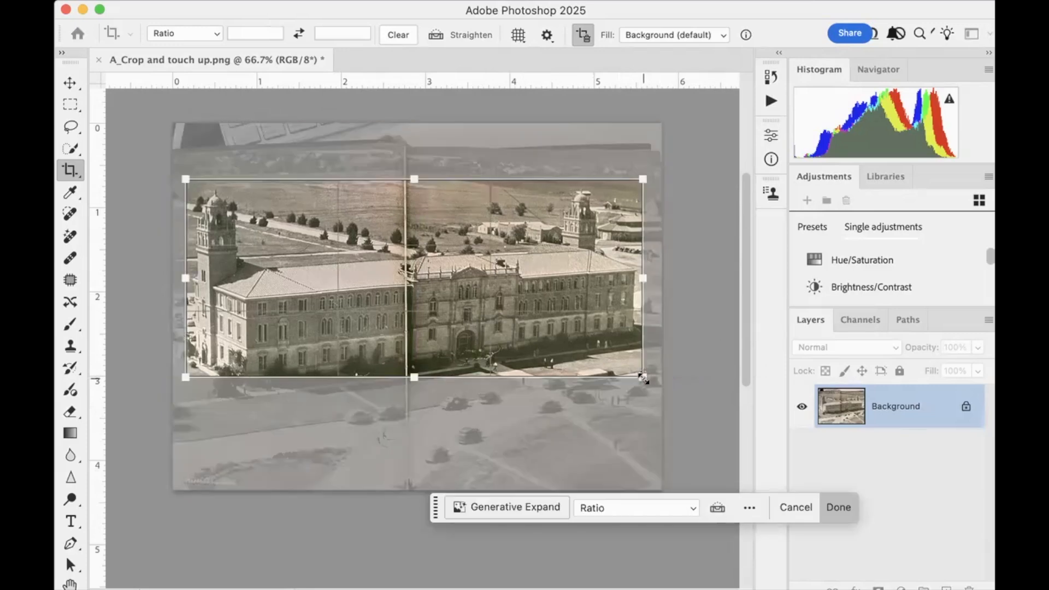
pyautogui.moveTo(414, 378); pyautogui.dragTo(416, 395)
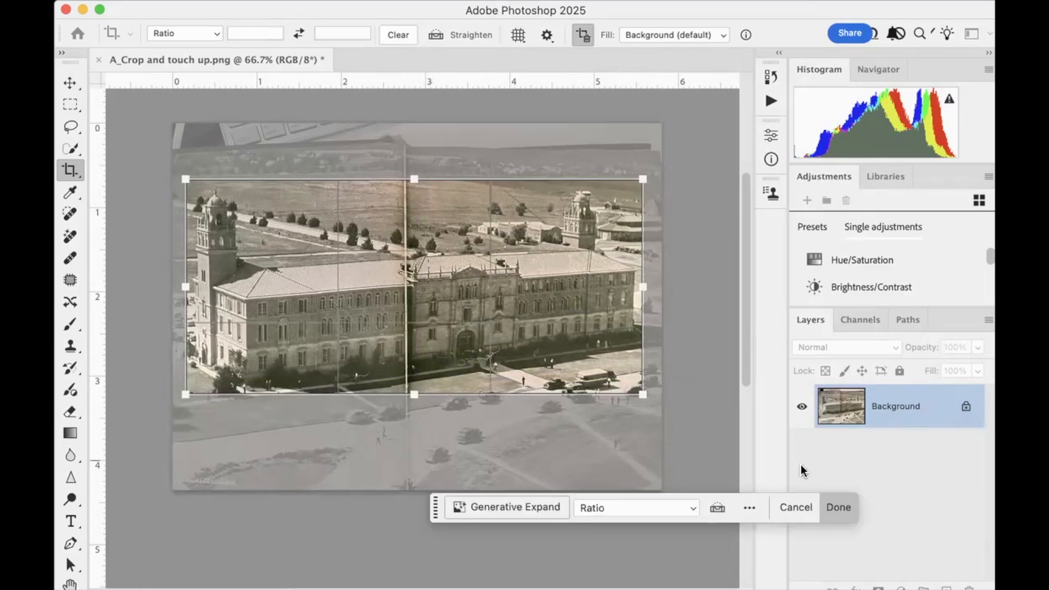
pyautogui.click(839, 505)
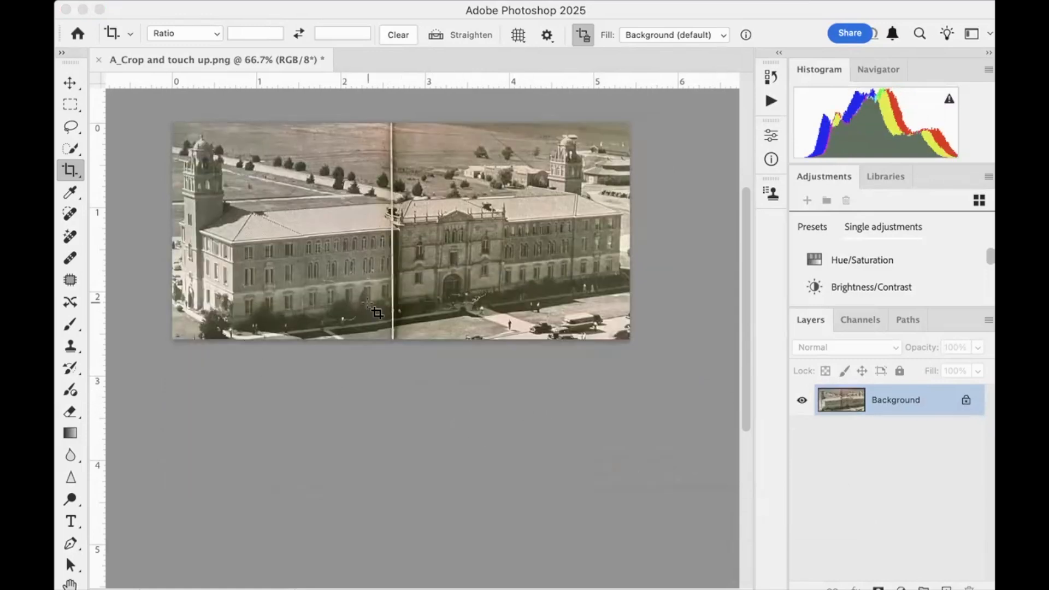
# Examine the cropped photo at 300% for scratches, specks and the book fold above and around the roof
pyautogui.press('super')
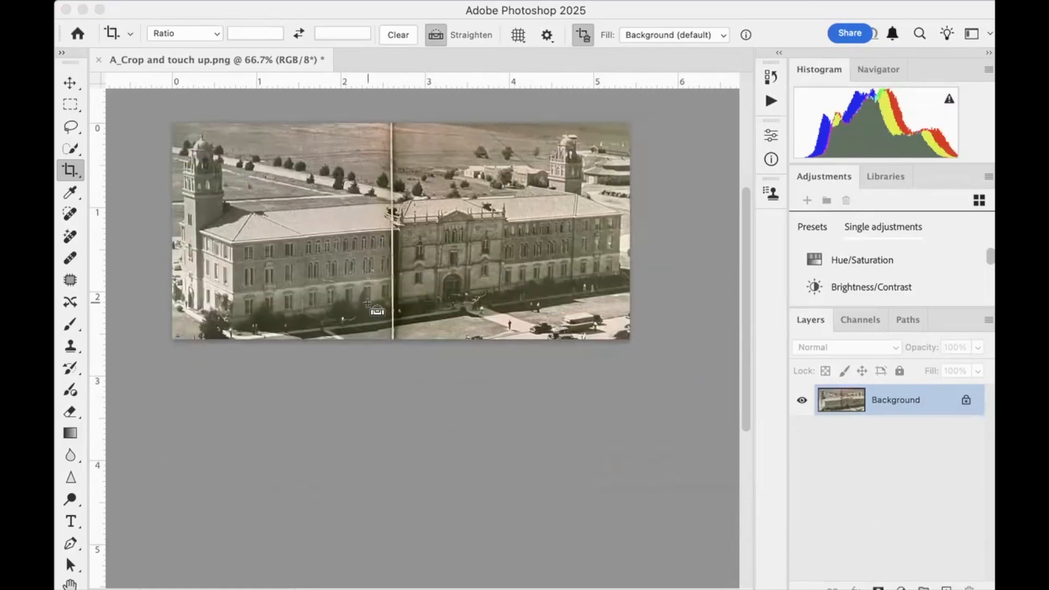
pyautogui.scroll(5, 367, 304)
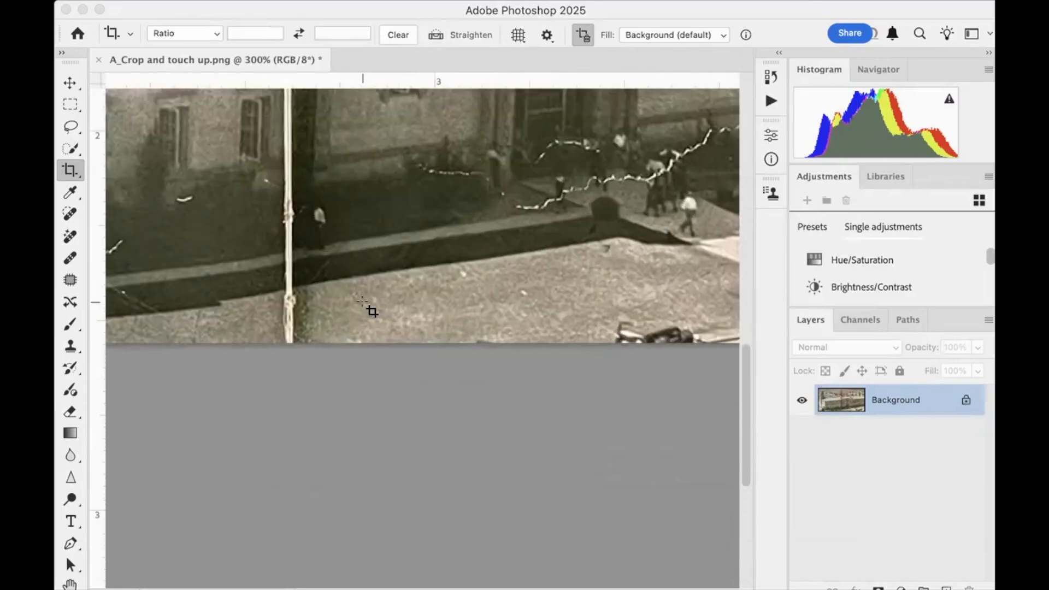
pyautogui.scroll(10, 367, 304)
pyautogui.scroll(10, 367, 304)
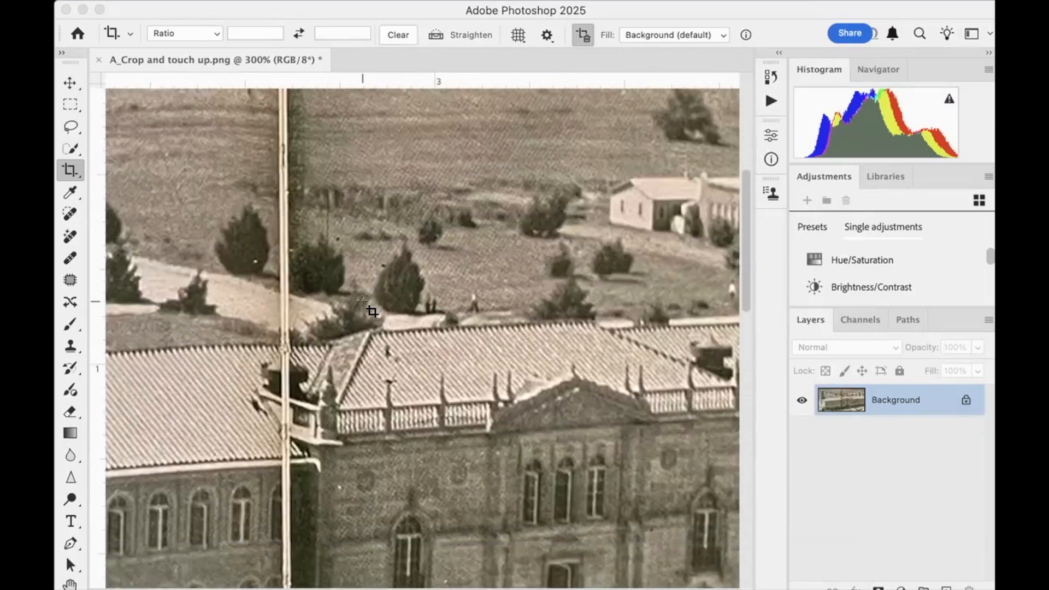
pyautogui.hscroll(-3, 367, 304)
pyautogui.hscroll(-5, 367, 303)
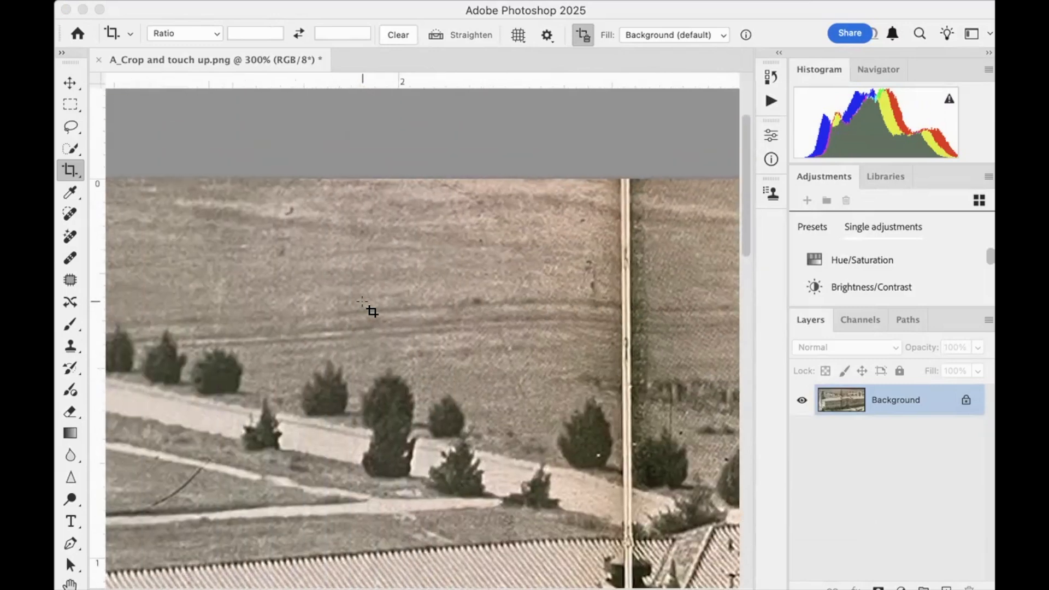
pyautogui.scroll(-5, 367, 304)
pyautogui.hscroll(-5, 367, 303)
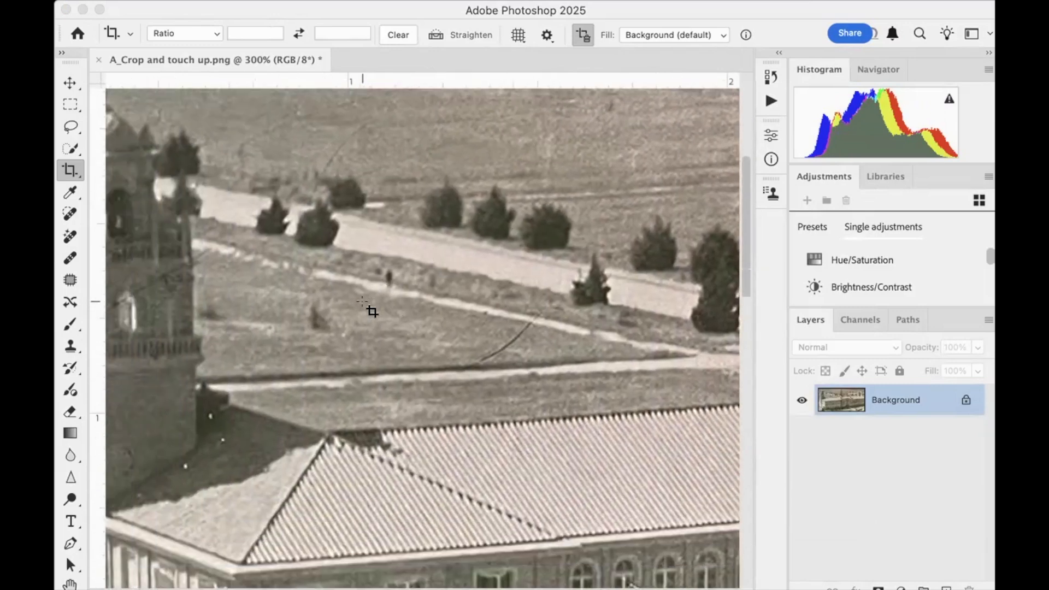
pyautogui.hscroll(15, 367, 303)
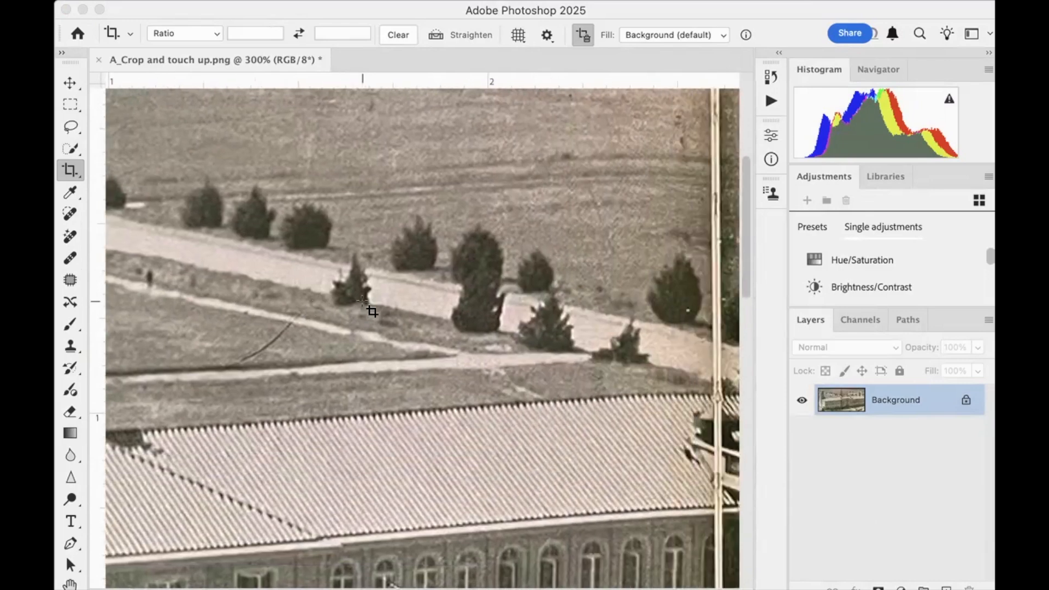
pyautogui.hscroll(2, 371, 311)
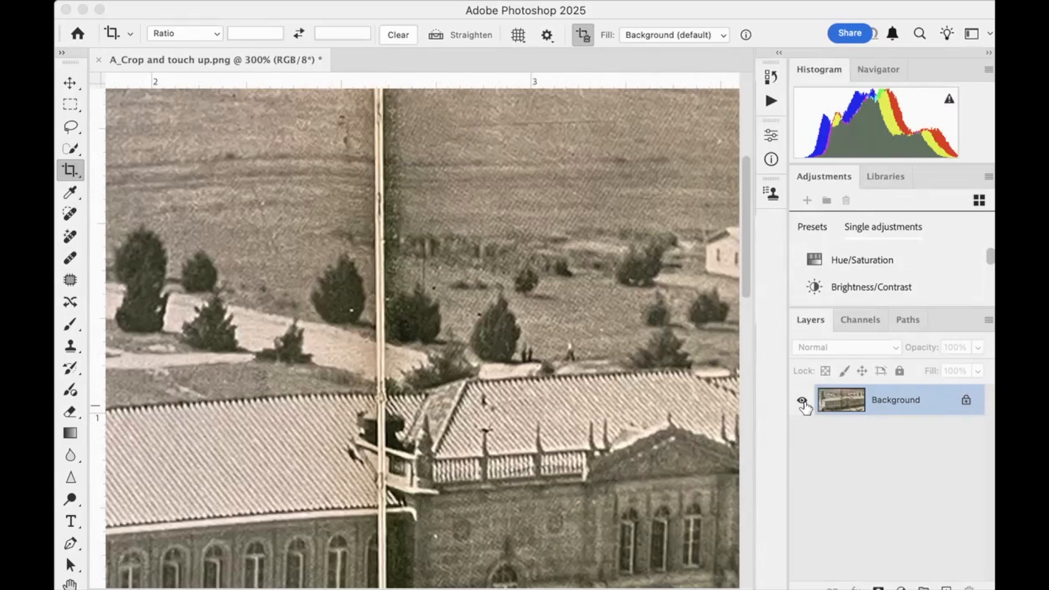
# Unlock the Background layer, then hide it and show it again
pyautogui.click(966, 404)
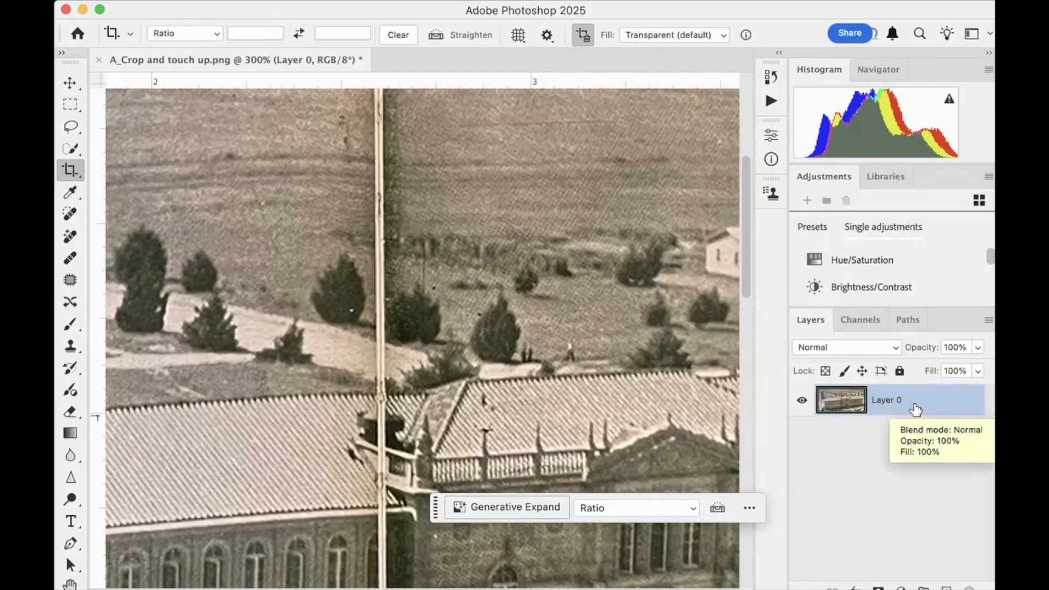
pyautogui.click(801, 402)
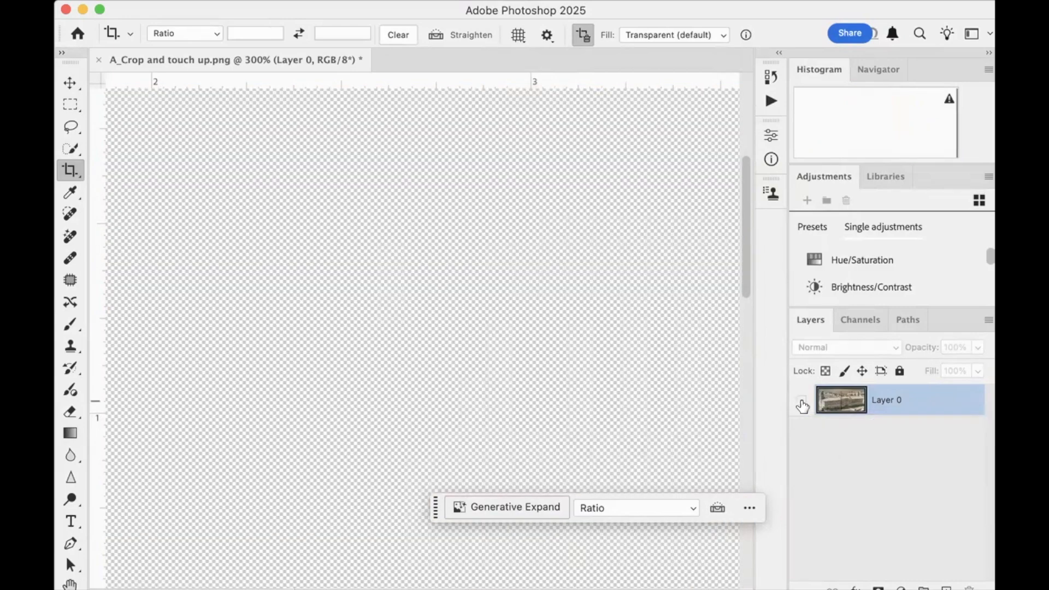
pyautogui.click(801, 402)
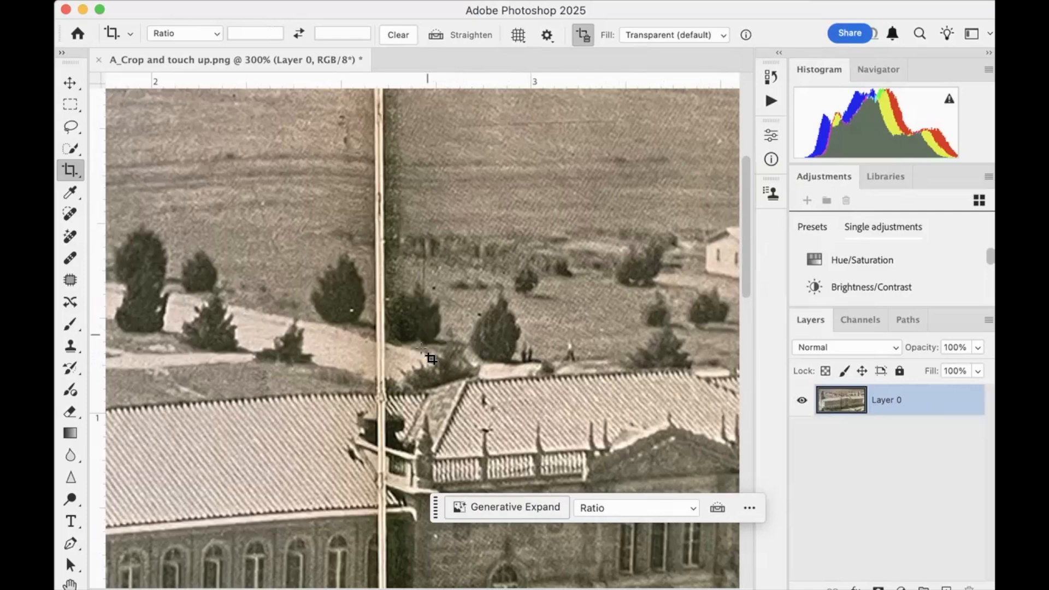
# Set up the Spot Healing Brush with a size of 21 px and a hardness of 0%
pyautogui.hscroll(-2, 431, 359)
pyautogui.scroll(6, 434, 391)
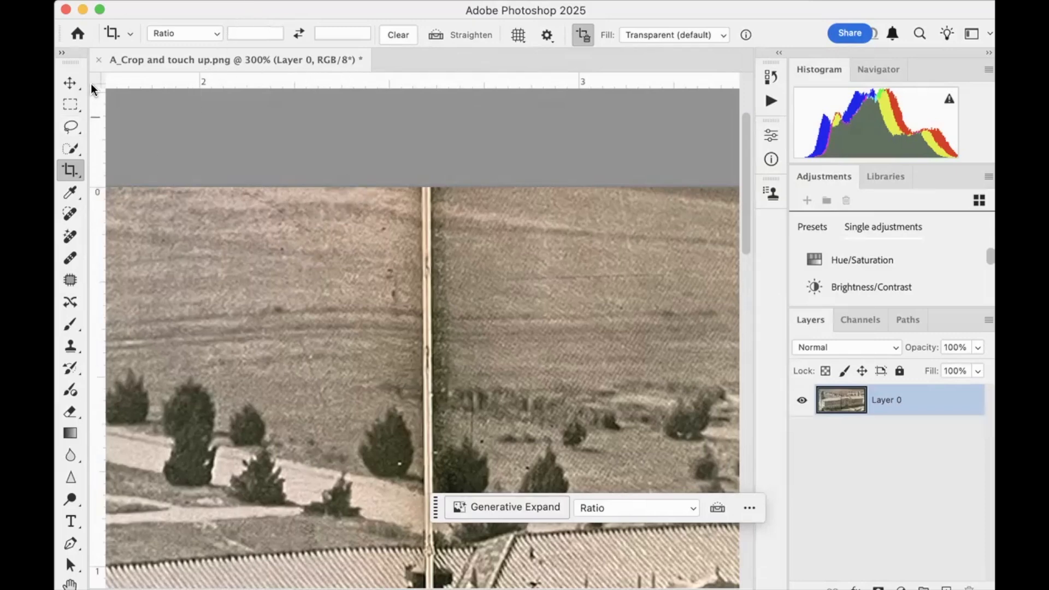
pyautogui.click(70, 214)
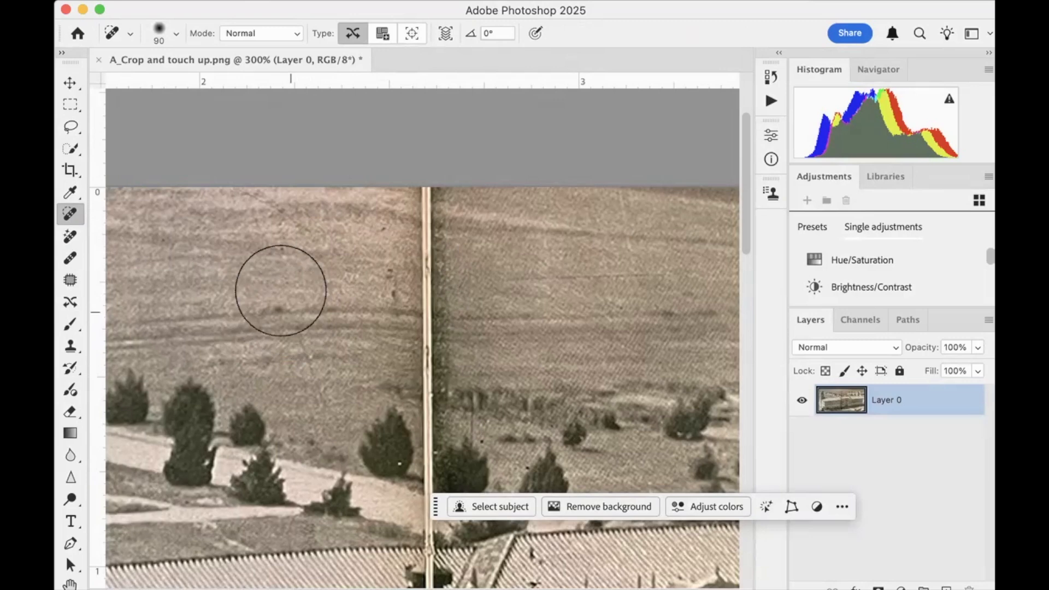
pyautogui.click(176, 36)
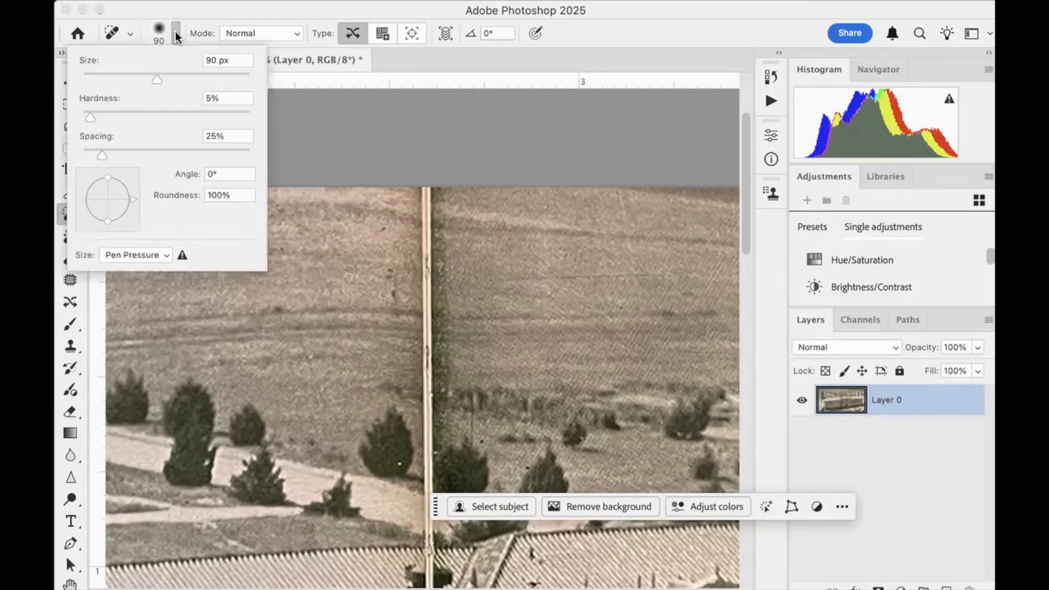
pyautogui.moveTo(155, 77); pyautogui.dragTo(113, 78)
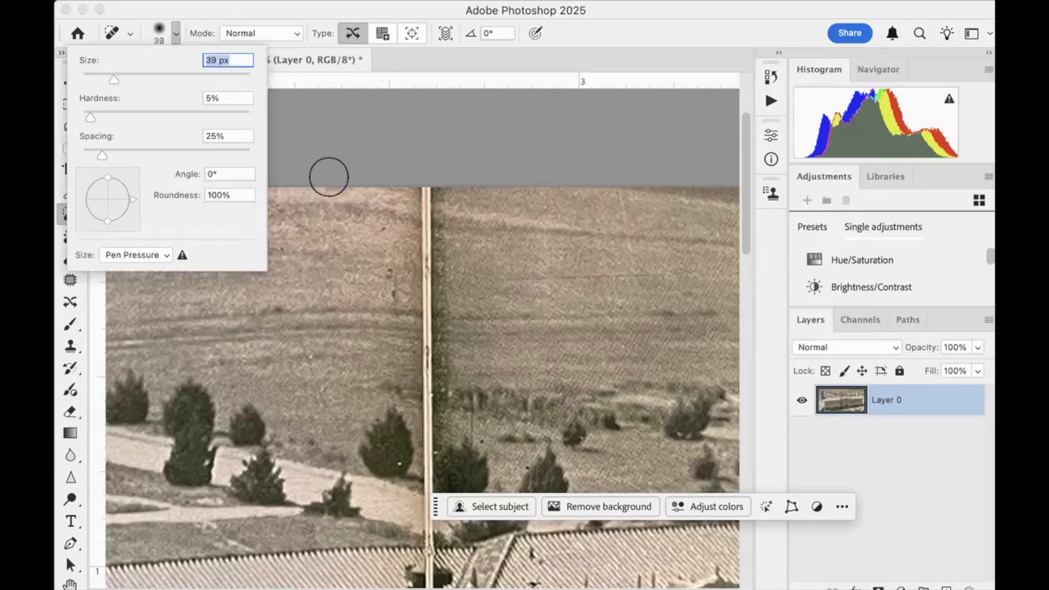
pyautogui.moveTo(110, 76); pyautogui.dragTo(98, 77)
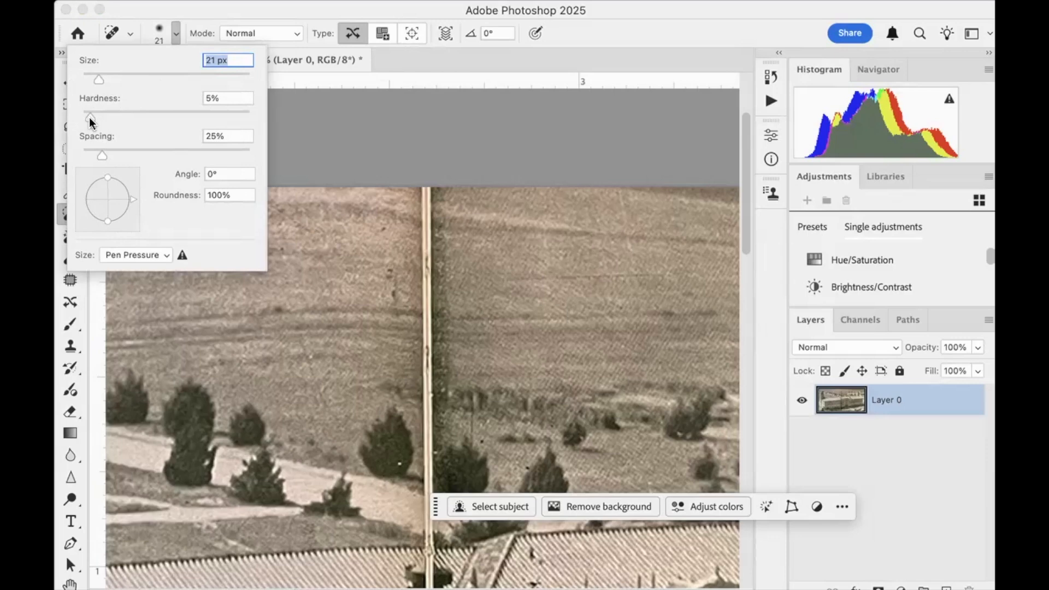
pyautogui.moveTo(90, 118); pyautogui.dragTo(251, 119)
pyautogui.moveTo(249, 116); pyautogui.dragTo(79, 112)
pyautogui.press('Tab')
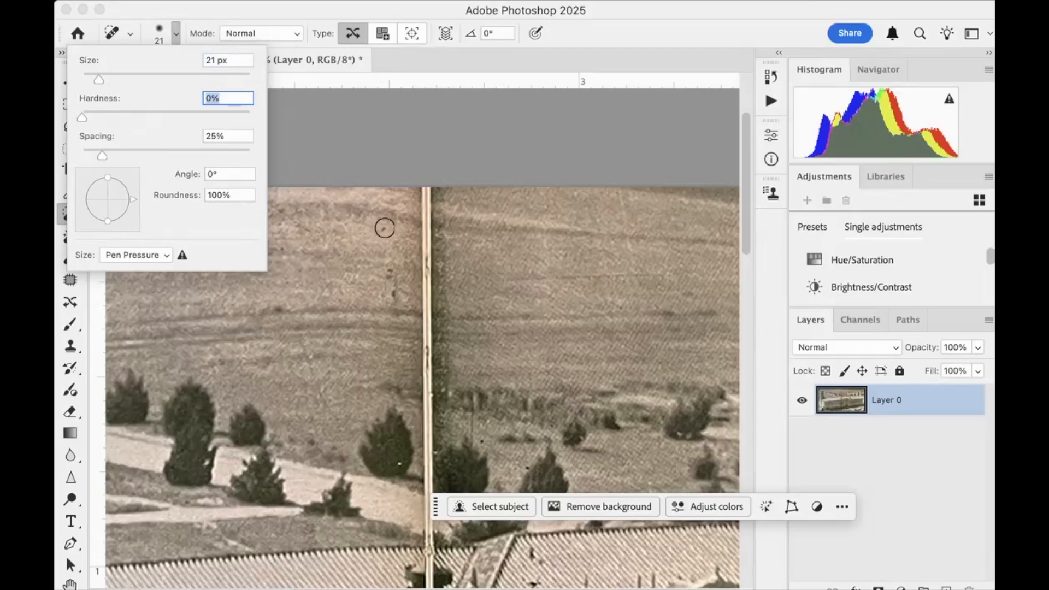
# Heal the dark specks and marks in the field beside the book fold with the Spot Healing Brush
pyautogui.click(383, 228)
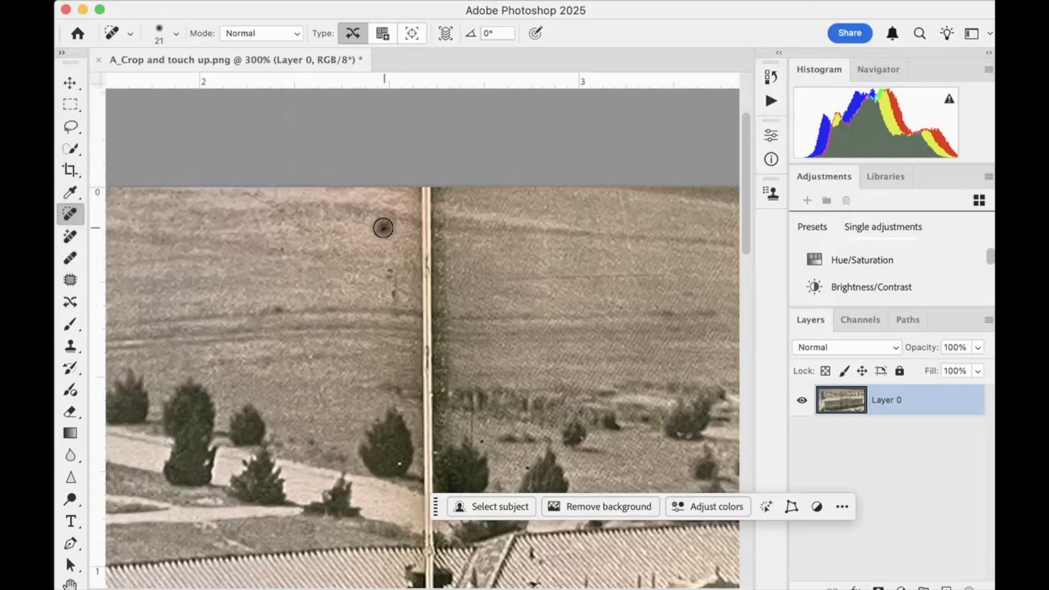
pyautogui.moveTo(382, 227); pyautogui.dragTo(374, 239)
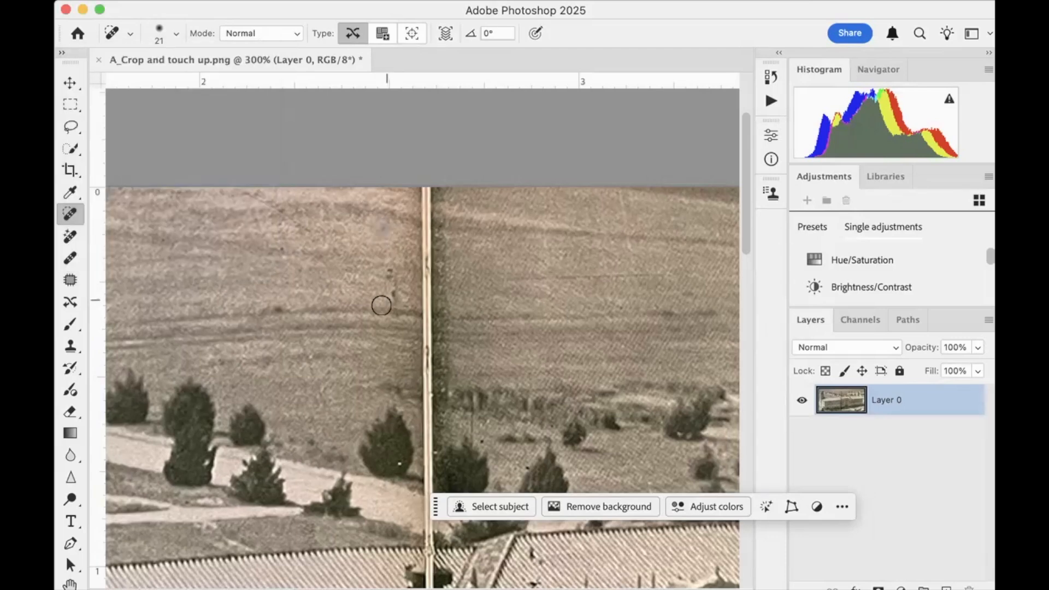
pyautogui.moveTo(281, 215)
pyautogui.mouseDown()
pyautogui.moveTo(308, 237)
pyautogui.moveTo(274, 237)
pyautogui.moveTo(281, 262)
pyautogui.mouseUp()
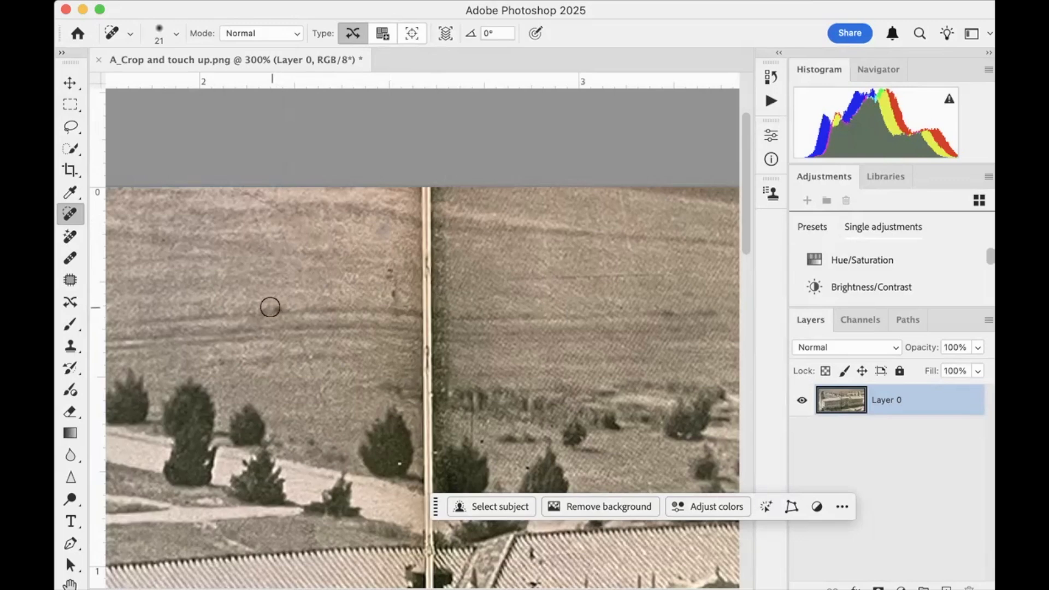
pyautogui.moveTo(266, 309); pyautogui.dragTo(298, 307)
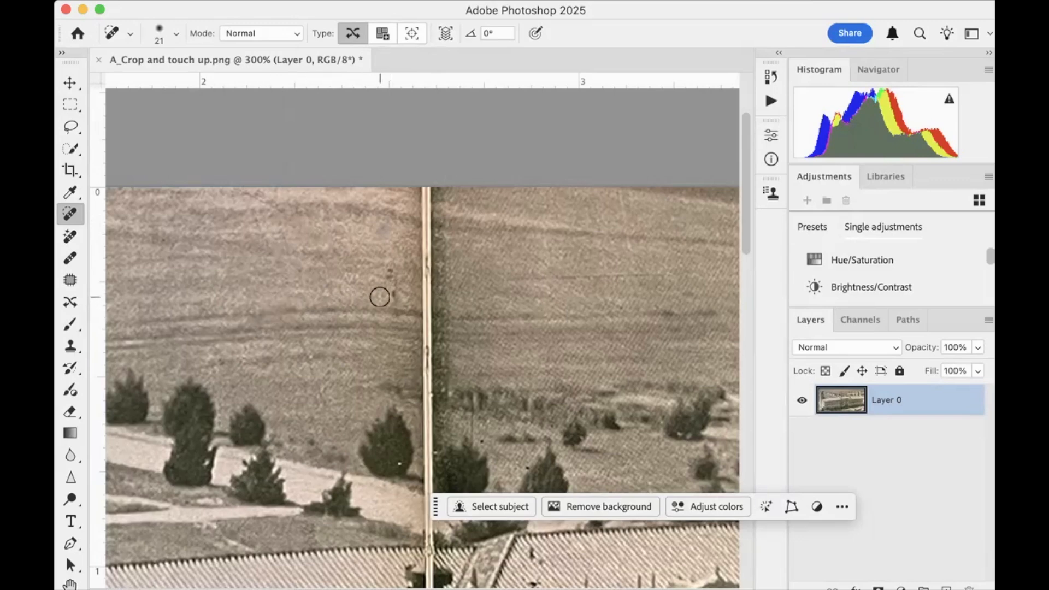
pyautogui.moveTo(394, 294); pyautogui.dragTo(383, 255)
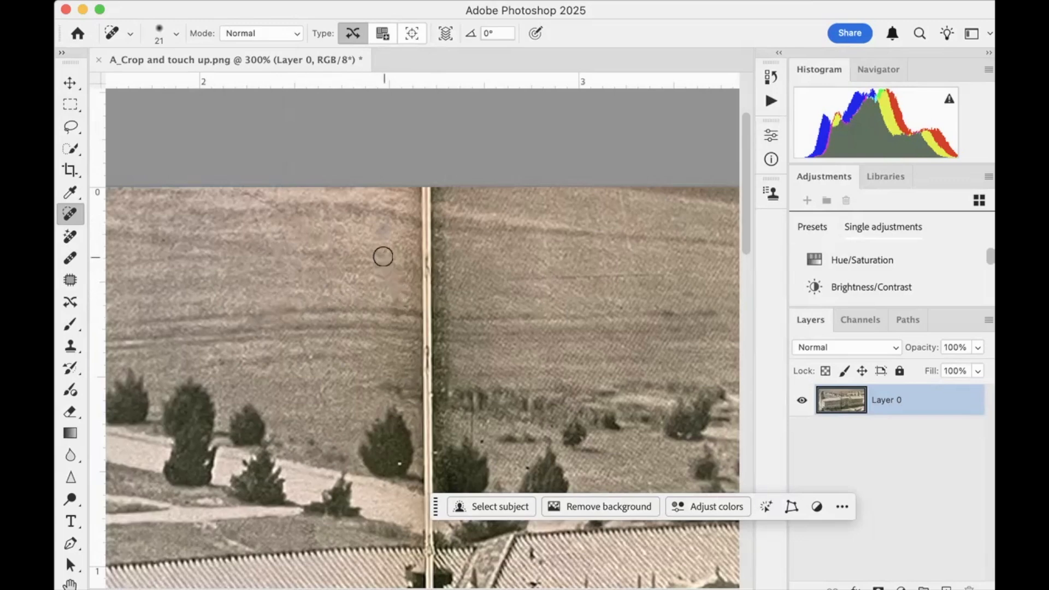
pyautogui.moveTo(302, 344); pyautogui.dragTo(309, 370)
pyautogui.moveTo(425, 329)
pyautogui.mouseDown()
pyautogui.moveTo(425, 304)
pyautogui.moveTo(413, 315)
pyautogui.moveTo(446, 315)
pyautogui.mouseUp()
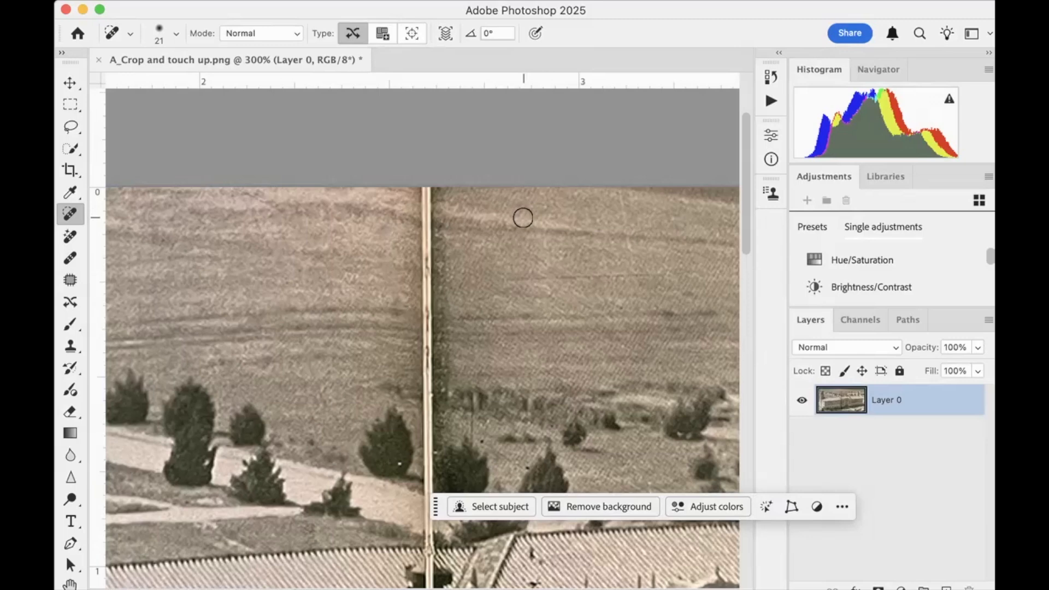
# Try to heal across the fold in the middle of the field with the Spot Healing Brush enlarged to 70 px
pyautogui.press('[')
pyautogui.press('[')
pyautogui.press('[')
pyautogui.press('[')
pyautogui.press('[')
pyautogui.press('[')
pyautogui.press('[')
pyautogui.press(']')
pyautogui.press(']')
pyautogui.press(']')
pyautogui.press(']')
pyautogui.press(']')
pyautogui.press(']')
pyautogui.press(']')
pyautogui.press(']')
pyautogui.press(']')
pyautogui.press(']')
pyautogui.press(']')
pyautogui.press(']')
pyautogui.press(']')
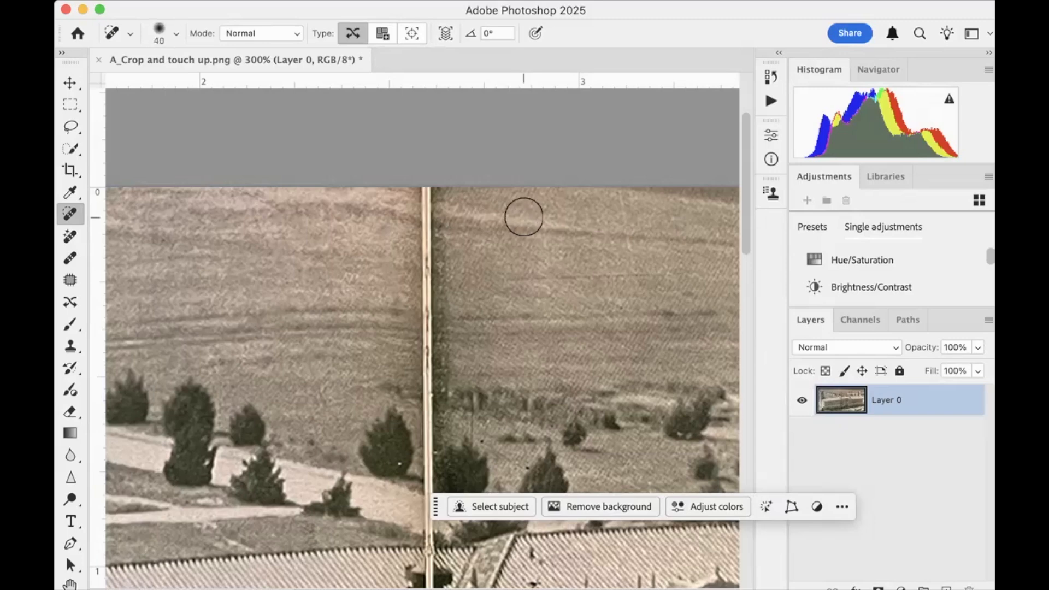
pyautogui.press(']')
pyautogui.press(']')
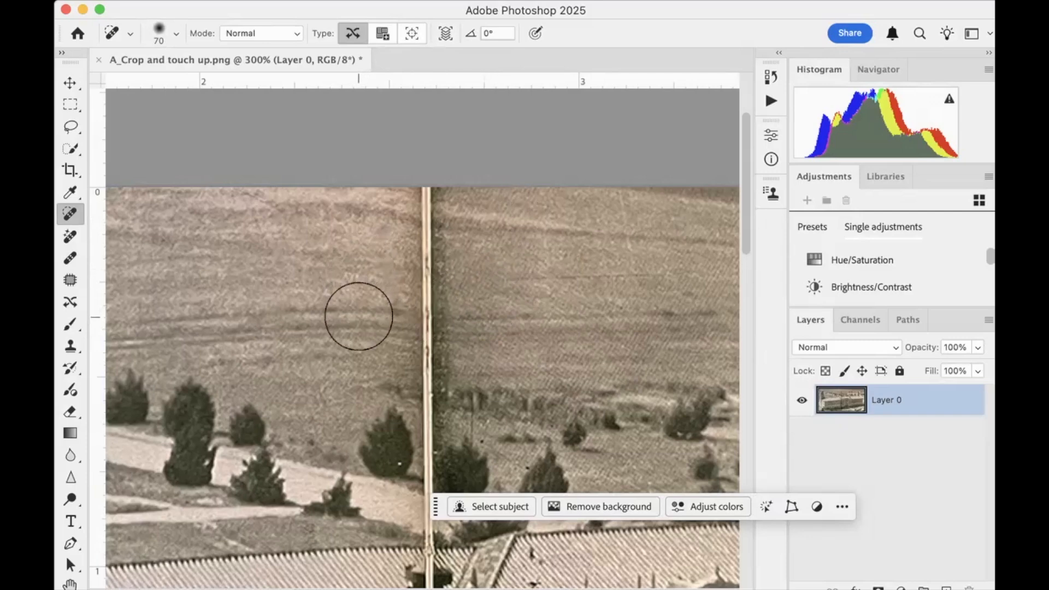
pyautogui.moveTo(368, 316)
pyautogui.mouseDown()
pyautogui.moveTo(522, 325)
pyautogui.moveTo(372, 333)
pyautogui.mouseUp()
pyautogui.moveTo(379, 290); pyautogui.dragTo(478, 335)
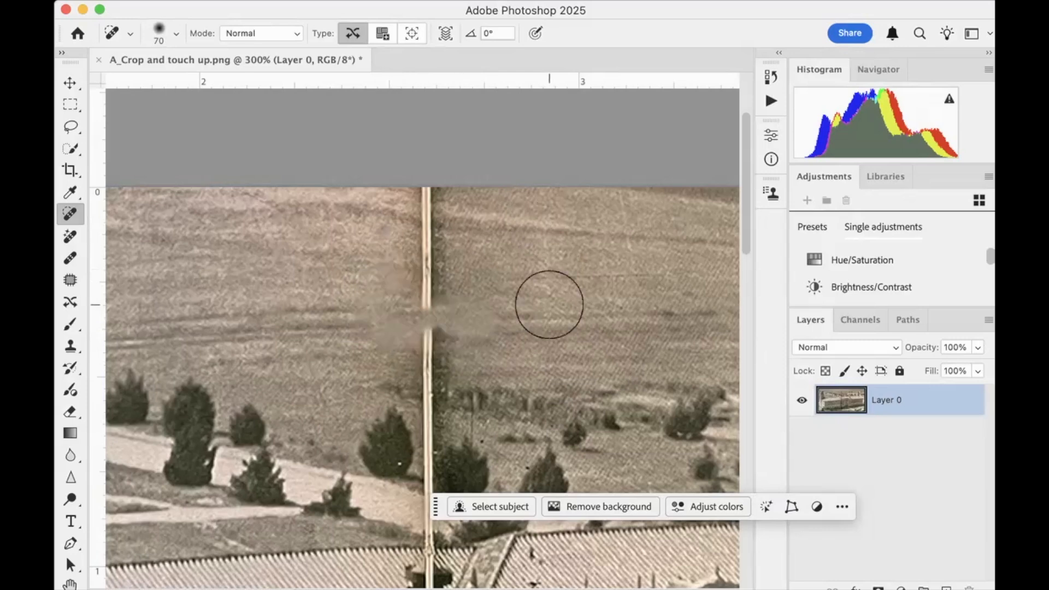
# Step back through the history to a Spot Healing Brush state before the broad strokes across the fold
pyautogui.click(771, 75)
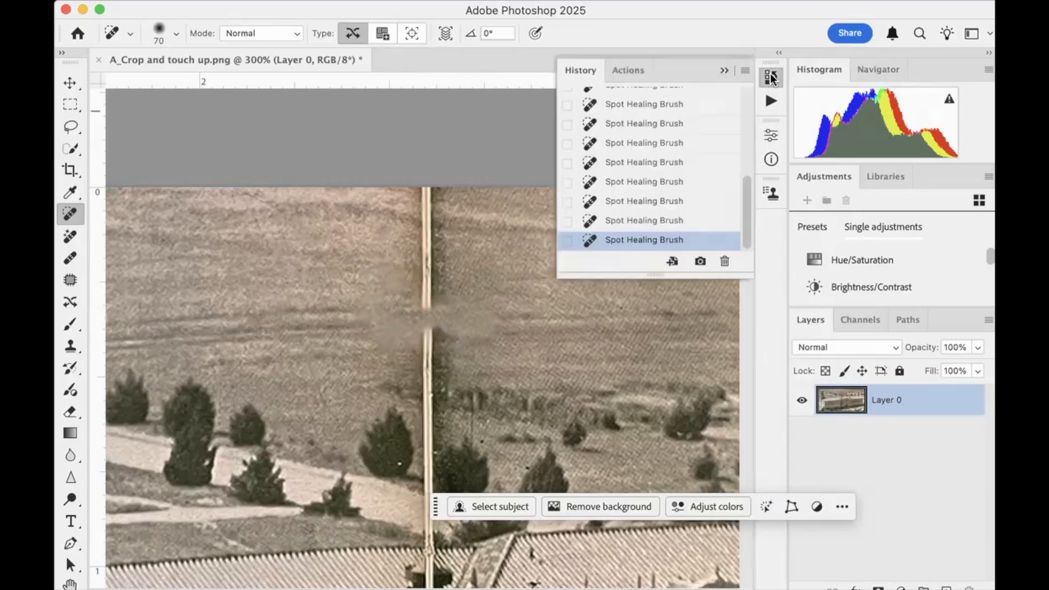
pyautogui.scroll(10, 646, 147)
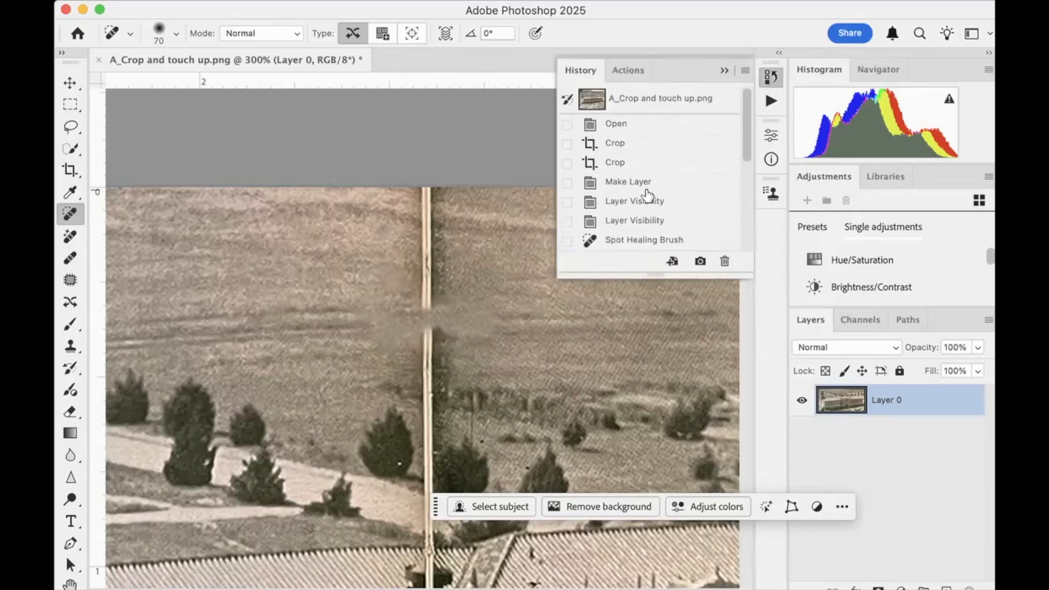
pyautogui.scroll(-4, 648, 195)
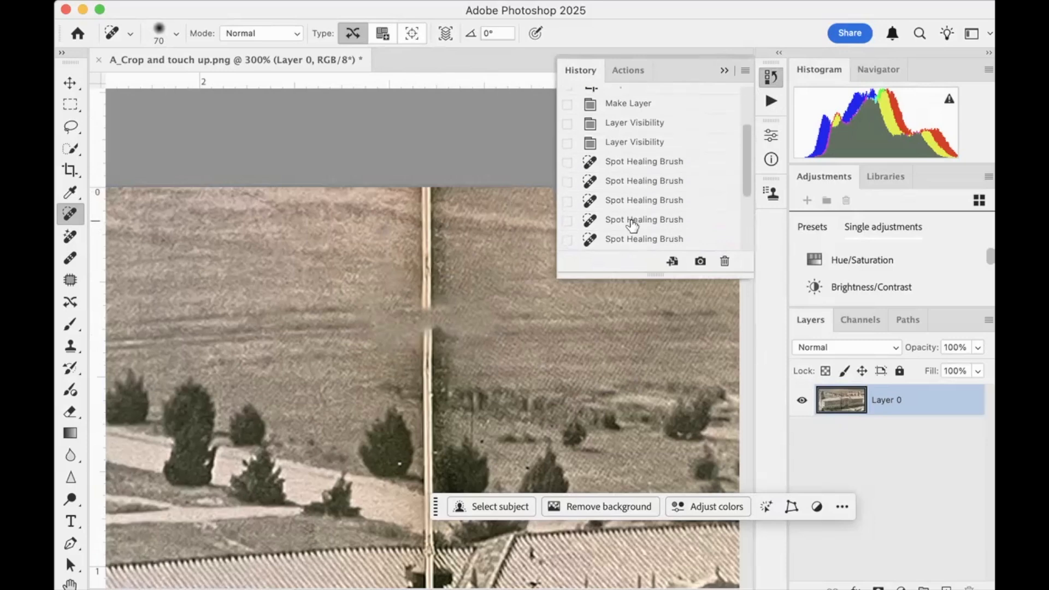
pyautogui.click(633, 221)
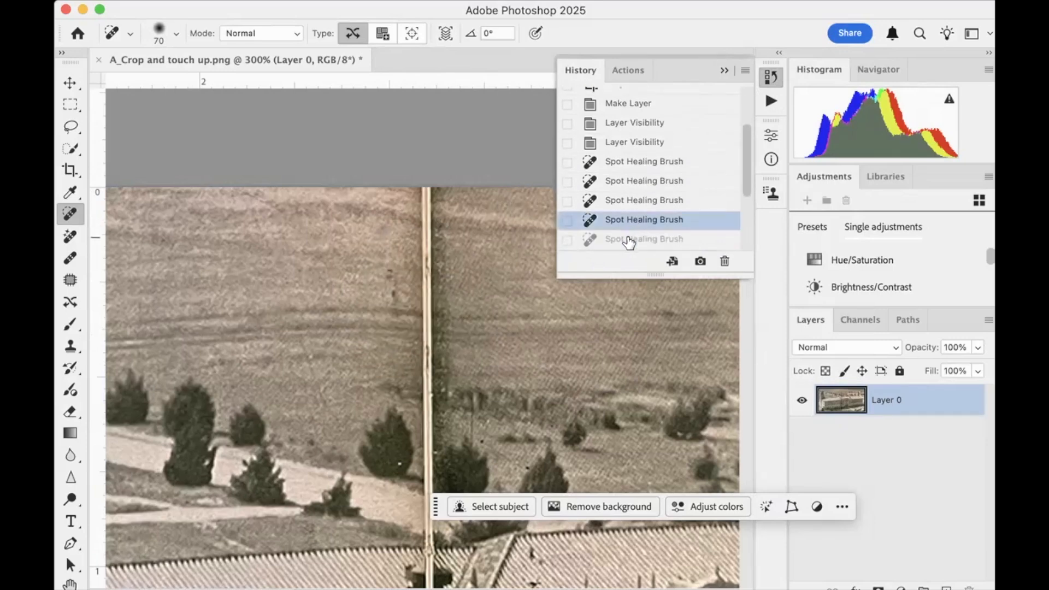
pyautogui.click(629, 240)
pyautogui.click(627, 219)
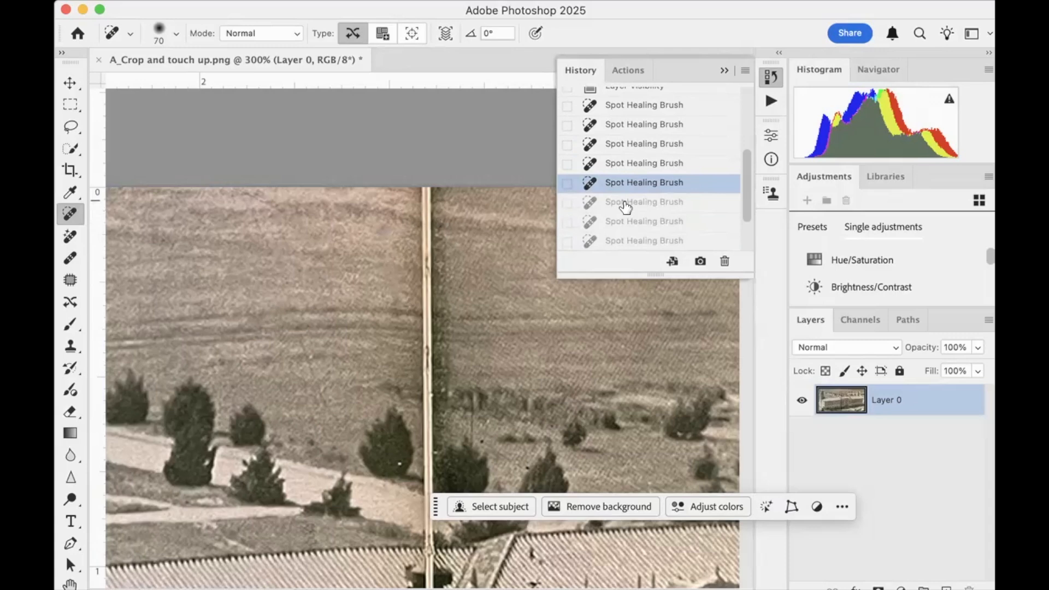
pyautogui.click(625, 202)
pyautogui.click(626, 221)
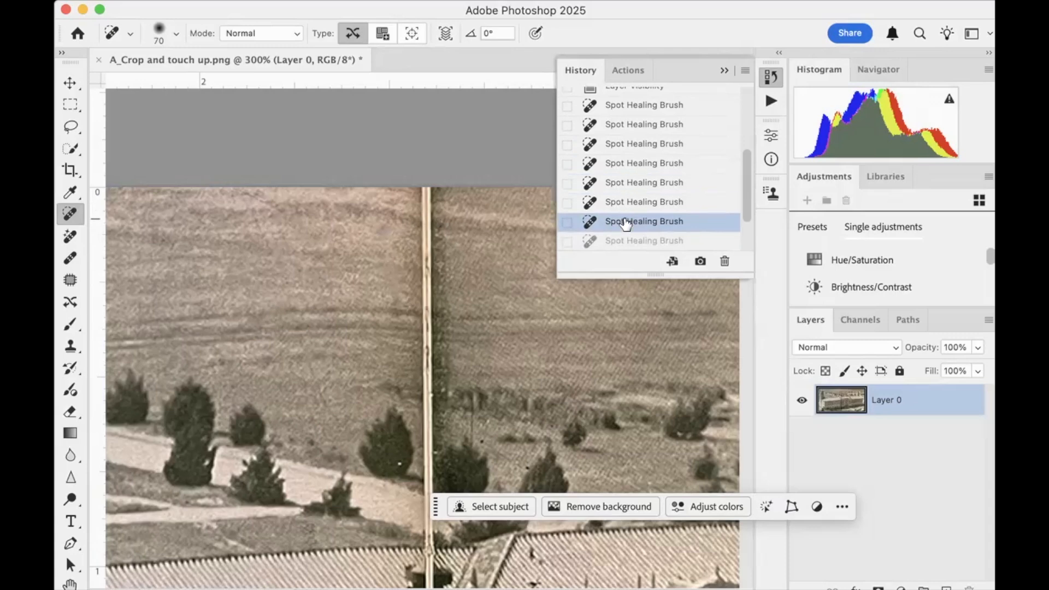
pyautogui.click(626, 239)
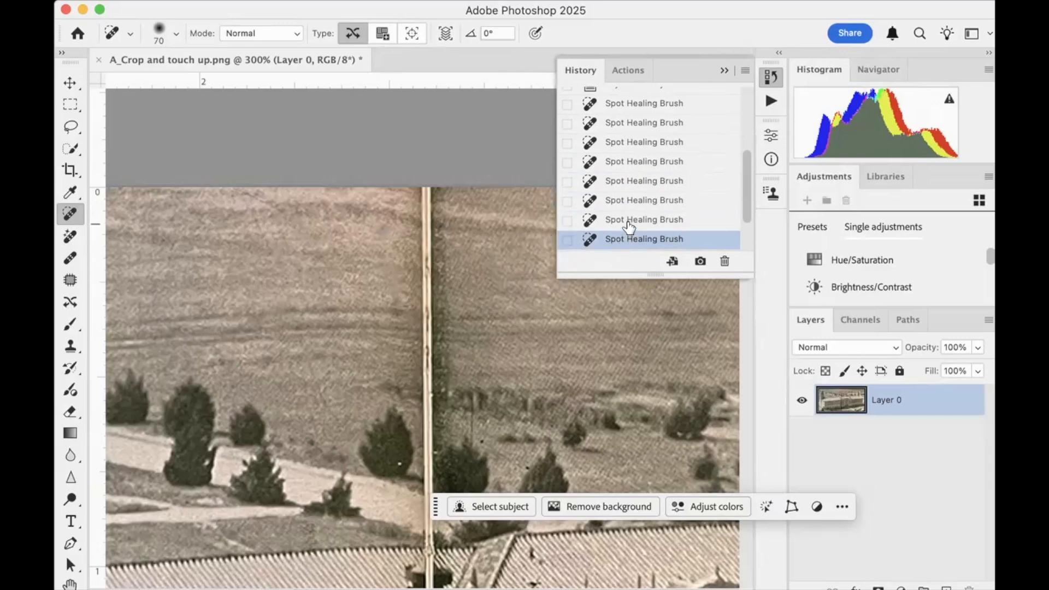
pyautogui.click(629, 223)
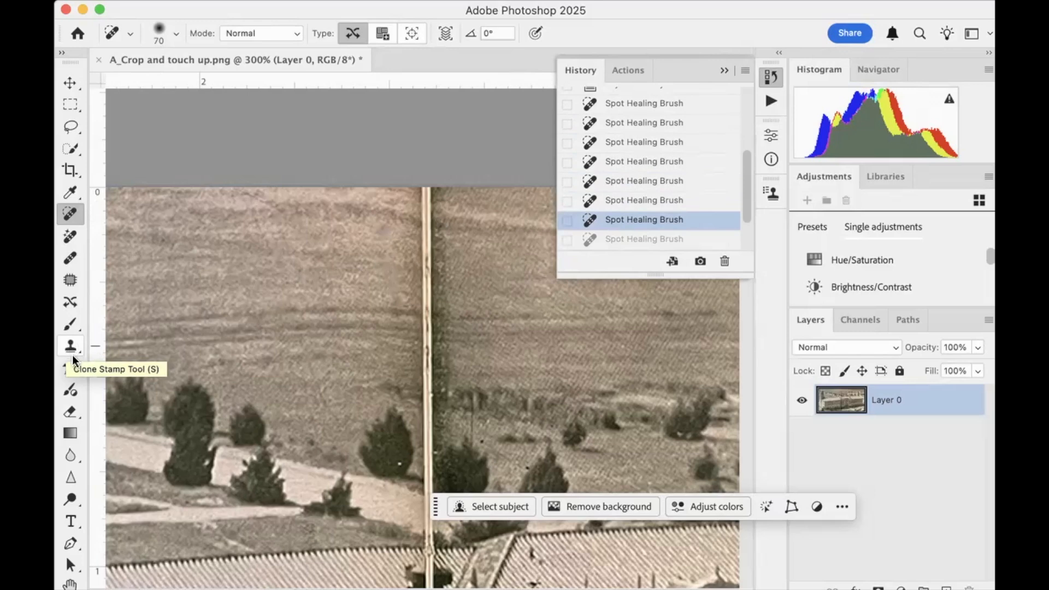
# Switch to the Clone Stamp tool and try to paint over the fold in the field without a source point
pyautogui.click(80, 354)
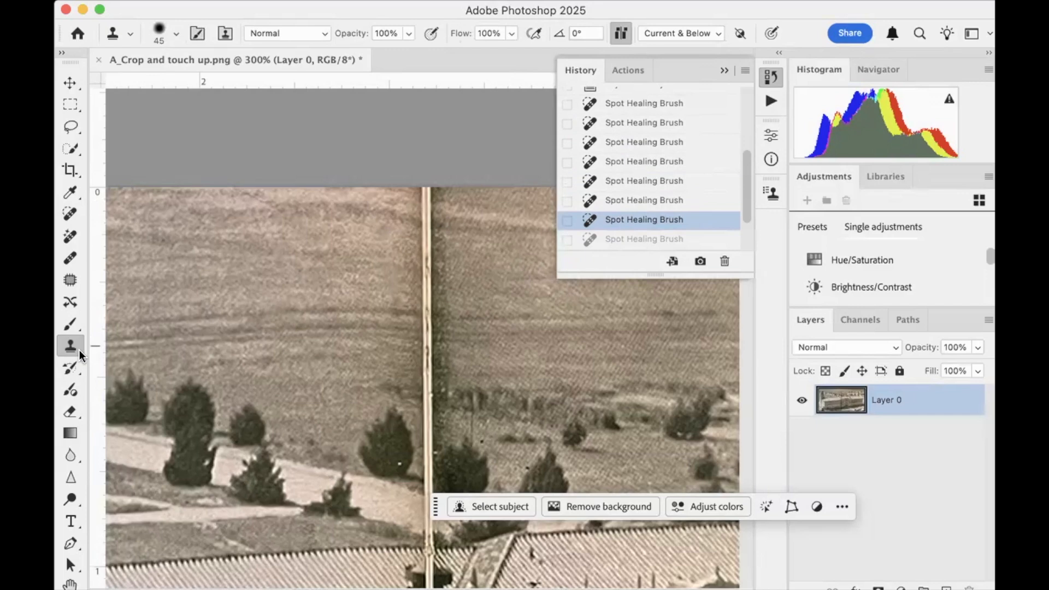
pyautogui.rightClick(80, 350)
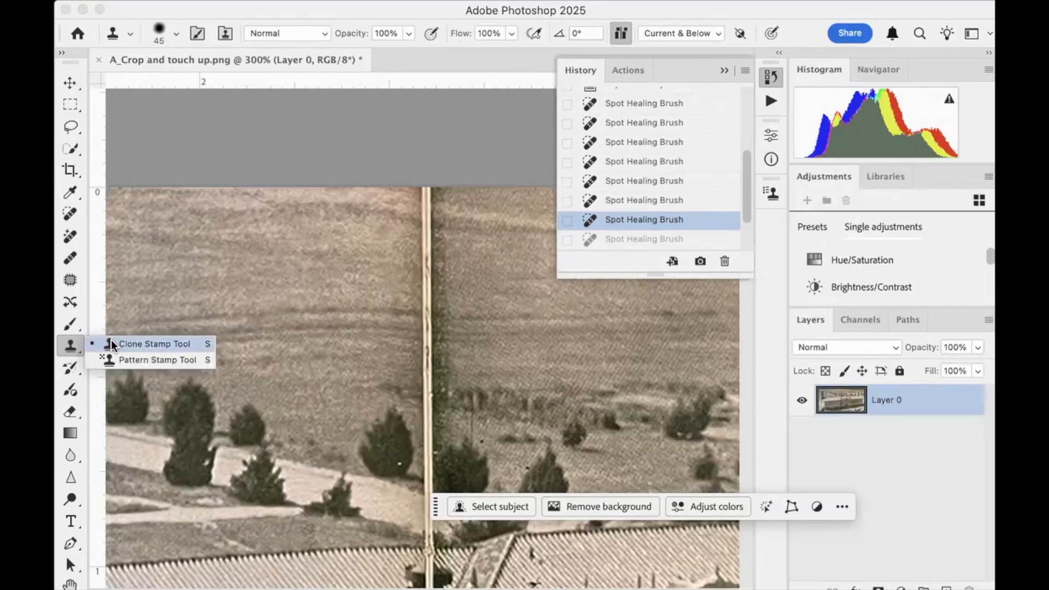
pyautogui.click(180, 344)
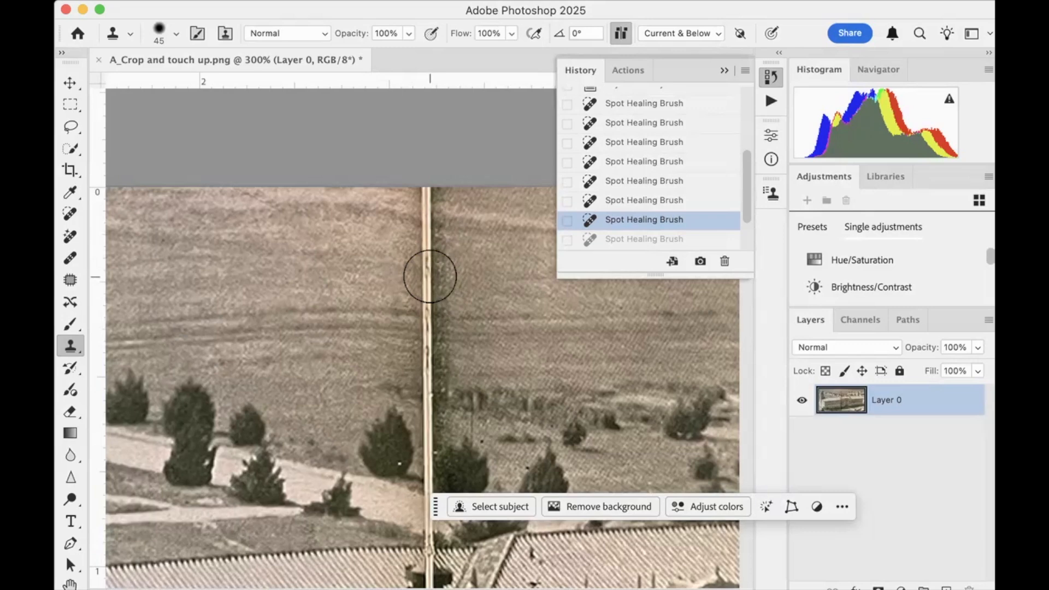
pyautogui.click(424, 276)
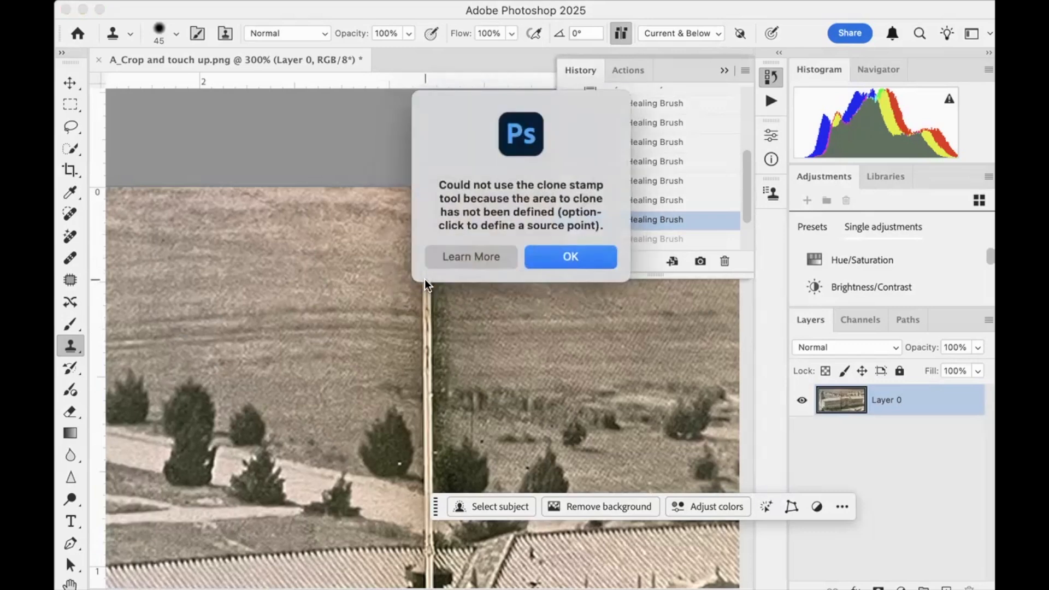
pyautogui.click(548, 256)
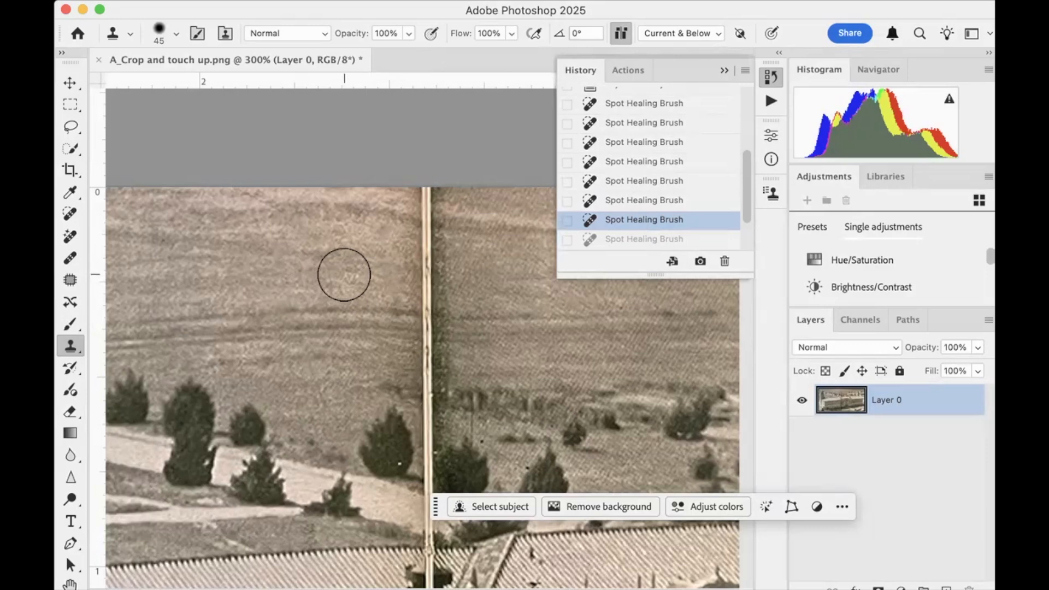
# Sample clean field left of the fold and clone it over the fold from near the photo's upper edge down to the tree line
pyautogui.keyDown('alt'); pyautogui.click(343, 274); pyautogui.keyUp('alt')
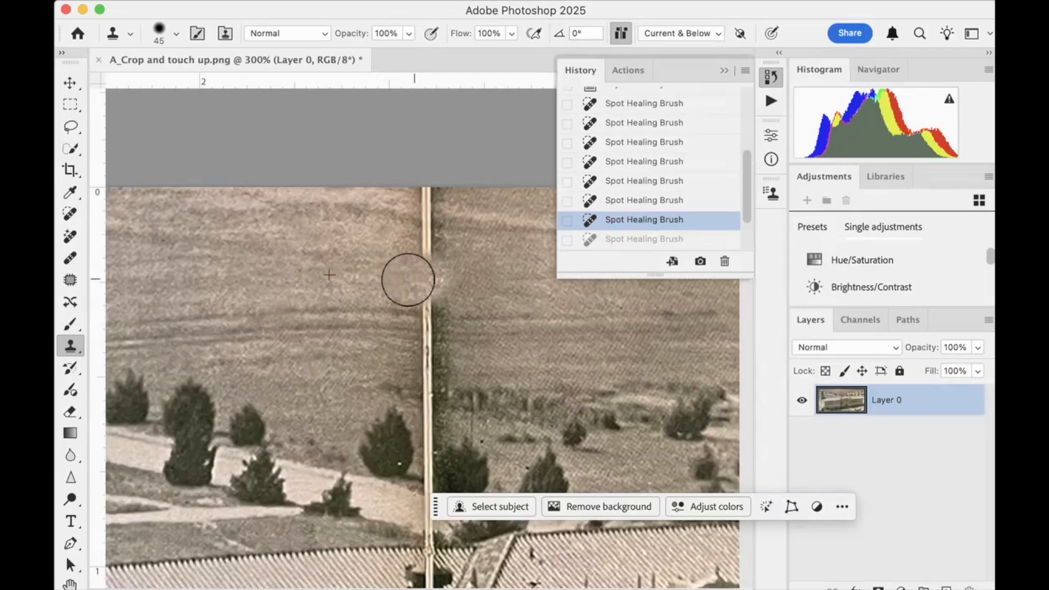
pyautogui.click(425, 274)
pyautogui.moveTo(424, 268); pyautogui.dragTo(419, 188)
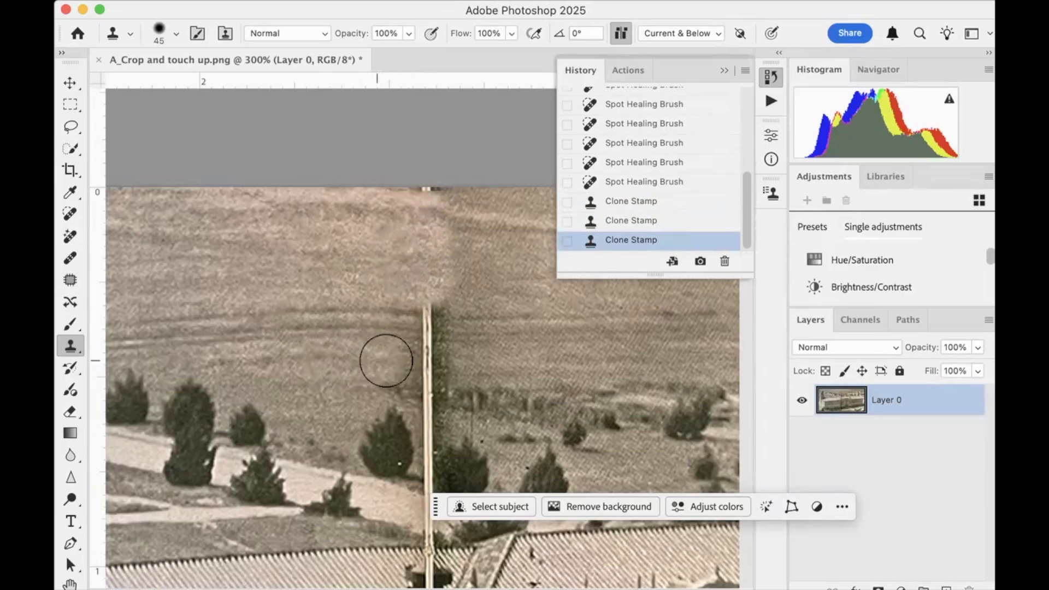
pyautogui.moveTo(424, 361); pyautogui.dragTo(425, 291)
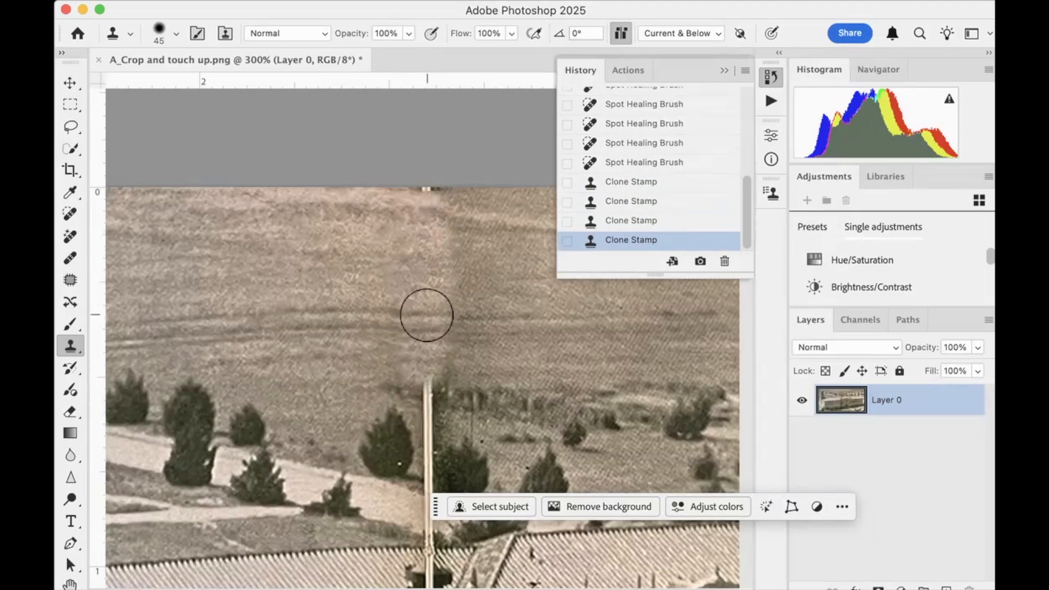
# Resample the field near the photo's upper edge and clone it over the remaining bit of fold at that edge
pyautogui.keyDown('alt'); pyautogui.click(347, 200); pyautogui.keyUp('alt')
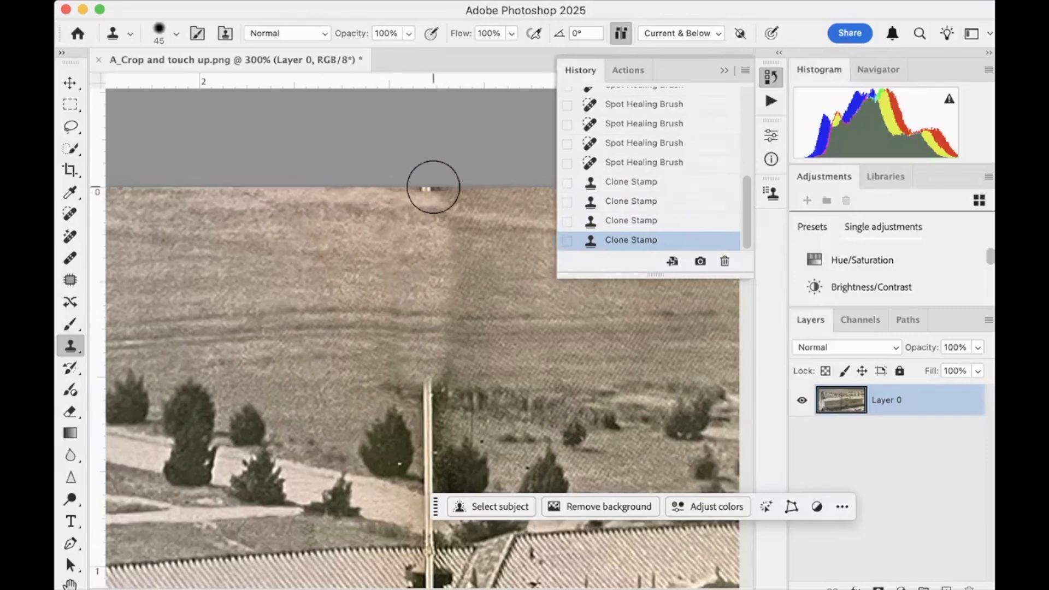
pyautogui.moveTo(430, 187); pyautogui.dragTo(423, 185)
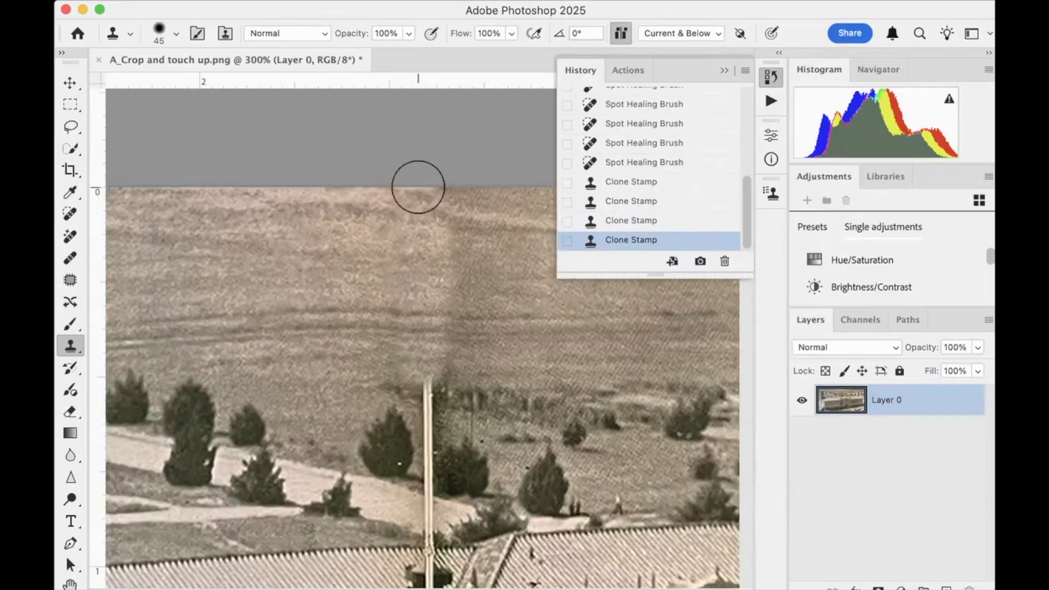
pyautogui.moveTo(420, 186); pyautogui.dragTo(417, 187)
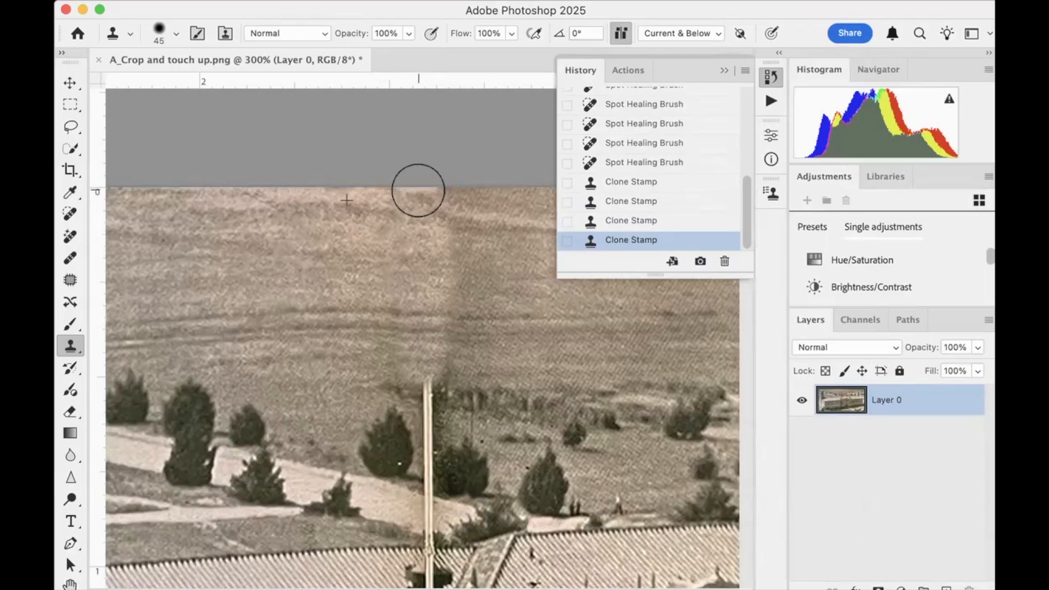
pyautogui.hscroll(10, 419, 283)
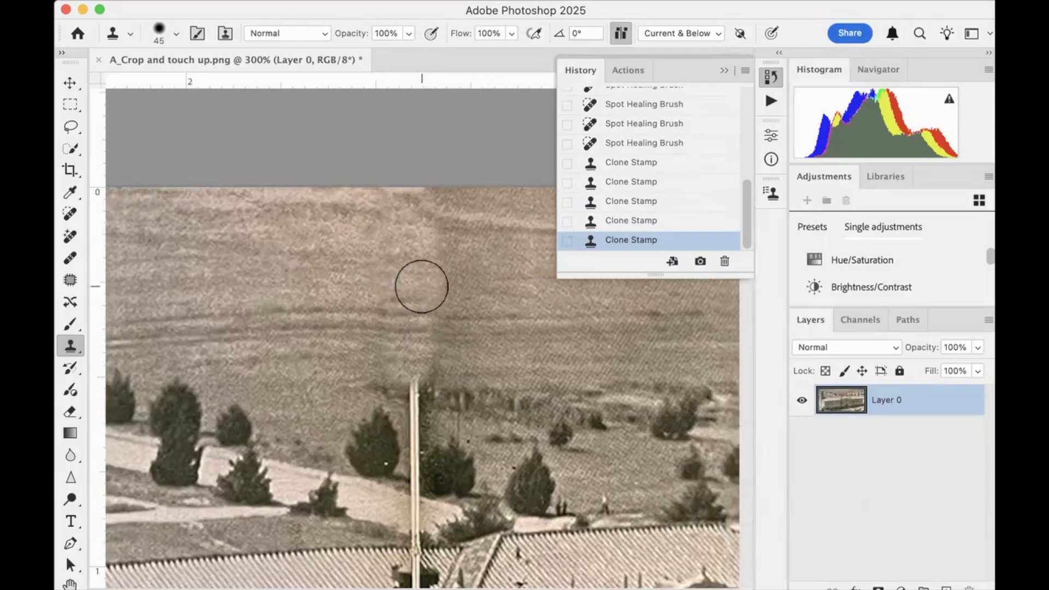
# Sample the pale path left of the fold, reduce the clone brush to size 20, and clone it over the fold across the path
pyautogui.hscroll(-8, 412, 302)
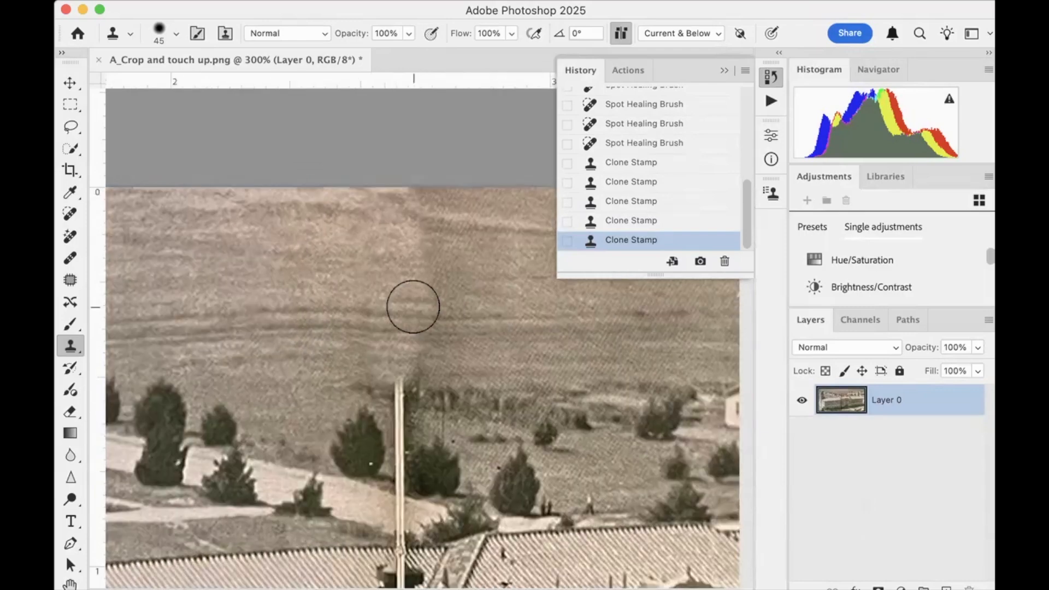
pyautogui.scroll(-5, 413, 306)
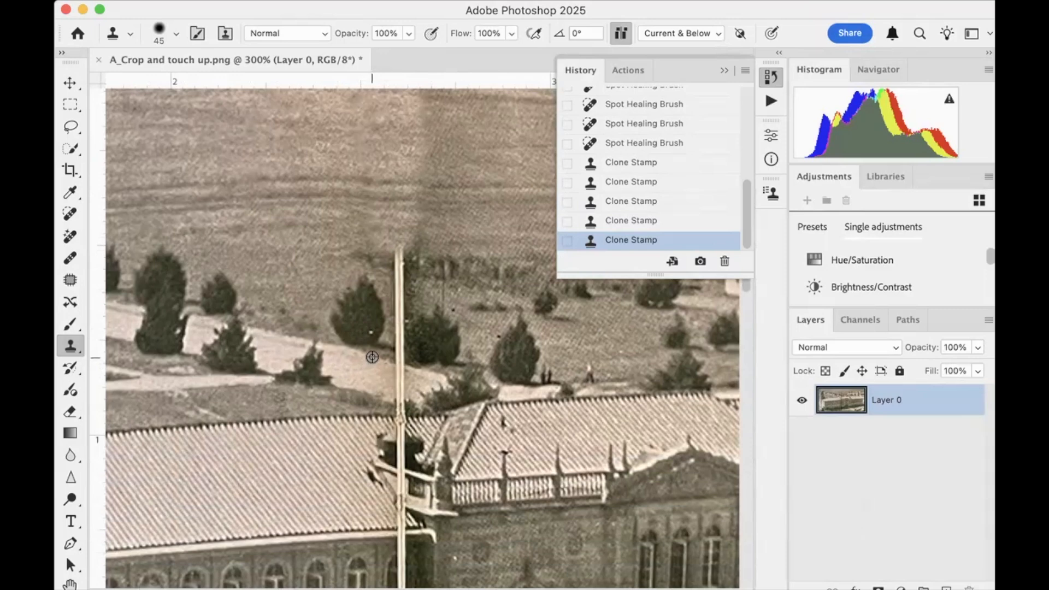
pyautogui.keyDown('alt'); pyautogui.click(372, 356); pyautogui.keyUp('alt')
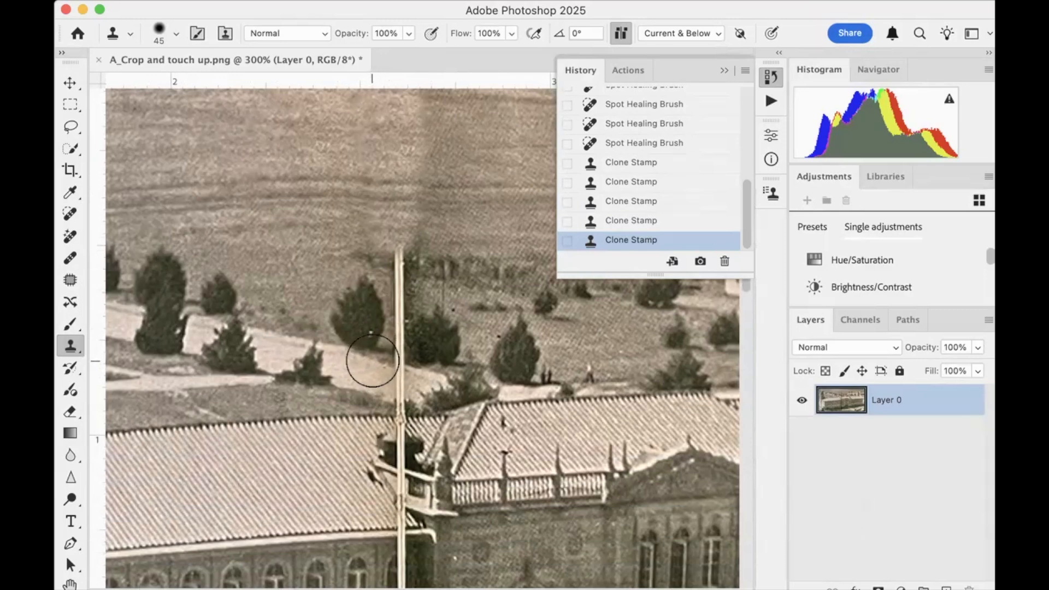
pyautogui.press('[')
pyautogui.press('[')
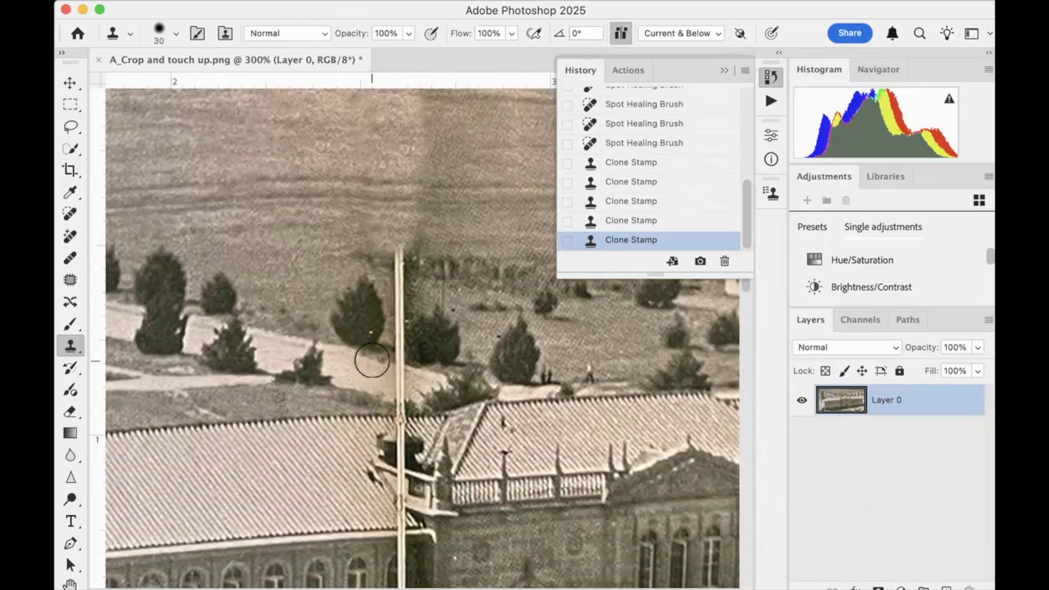
pyautogui.press('[')
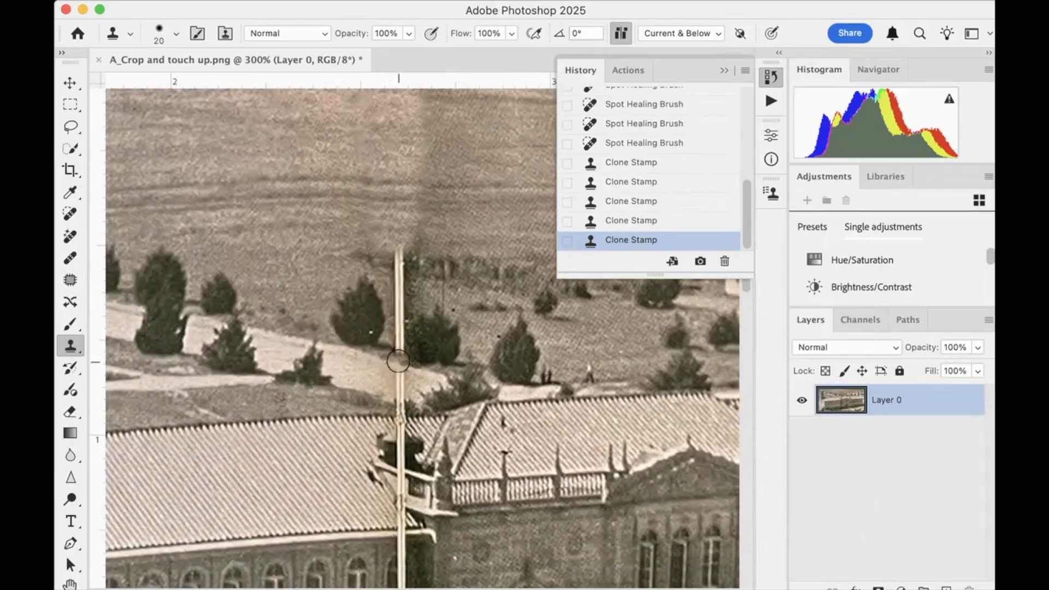
pyautogui.moveTo(398, 361)
pyautogui.mouseDown()
pyautogui.moveTo(396, 344)
pyautogui.moveTo(395, 364)
pyautogui.mouseUp()
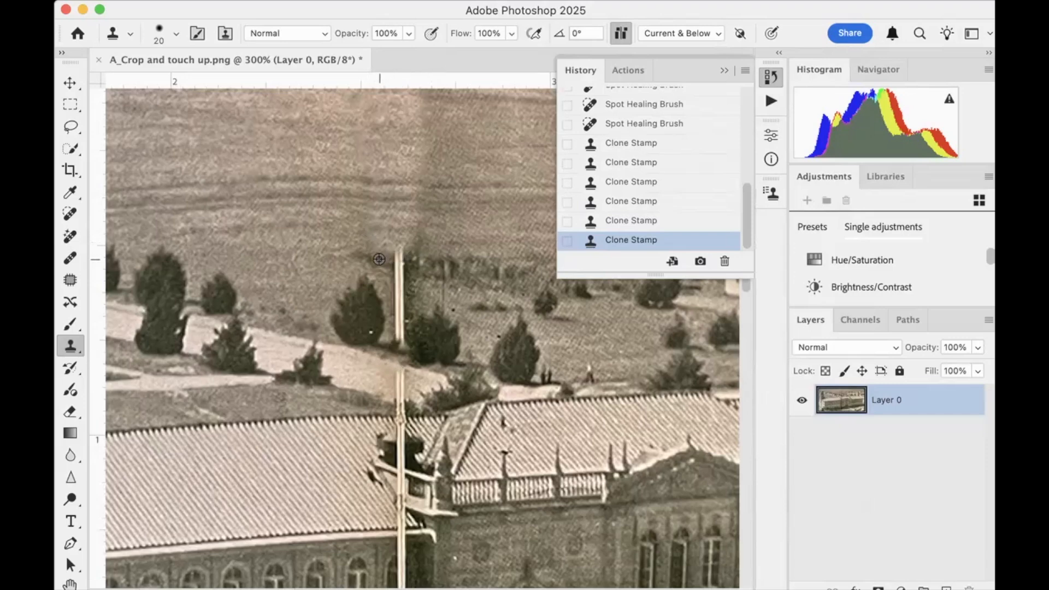
# Sample the tree line and grass left of the fold and clone them over the fold down between the trees to the path
pyautogui.moveTo(381, 263)
pyautogui.mouseDown()
pyautogui.moveTo(396, 273)
pyautogui.moveTo(398, 246)
pyautogui.moveTo(398, 300)
pyautogui.mouseUp()
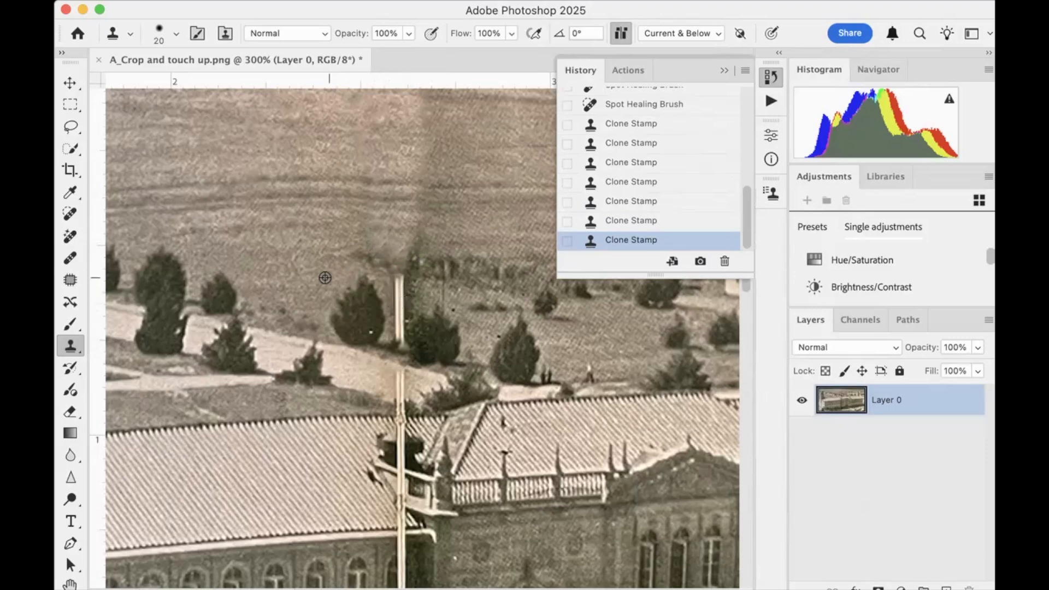
pyautogui.keyDown('alt'); pyautogui.click(314, 293); pyautogui.keyUp('alt')
pyautogui.moveTo(395, 304)
pyautogui.mouseDown()
pyautogui.moveTo(395, 274)
pyautogui.moveTo(394, 335)
pyautogui.moveTo(395, 301)
pyautogui.mouseUp()
# Set the clone brush to size 30, sample the last clean upper-row window, and clone it over the fold-damaged window beside it
pyautogui.scroll(-5, 461, 311)
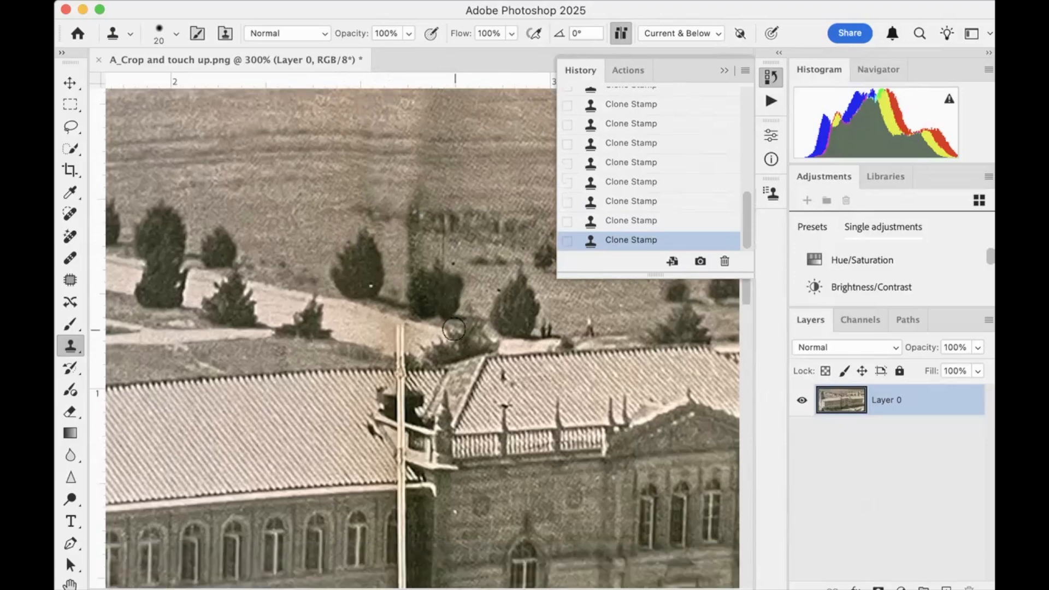
pyautogui.scroll(-2, 454, 329)
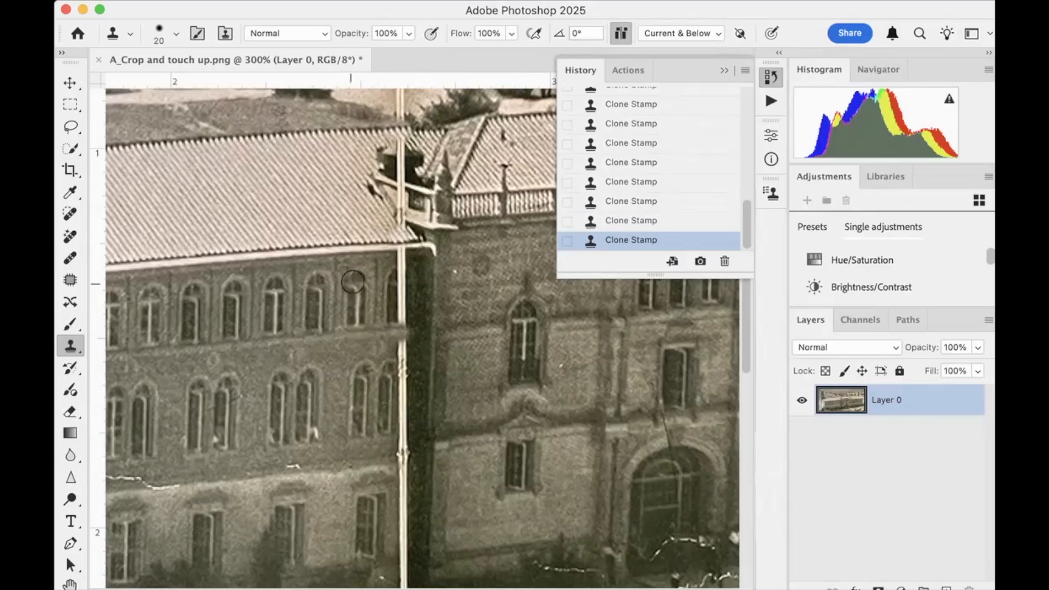
pyautogui.press(']')
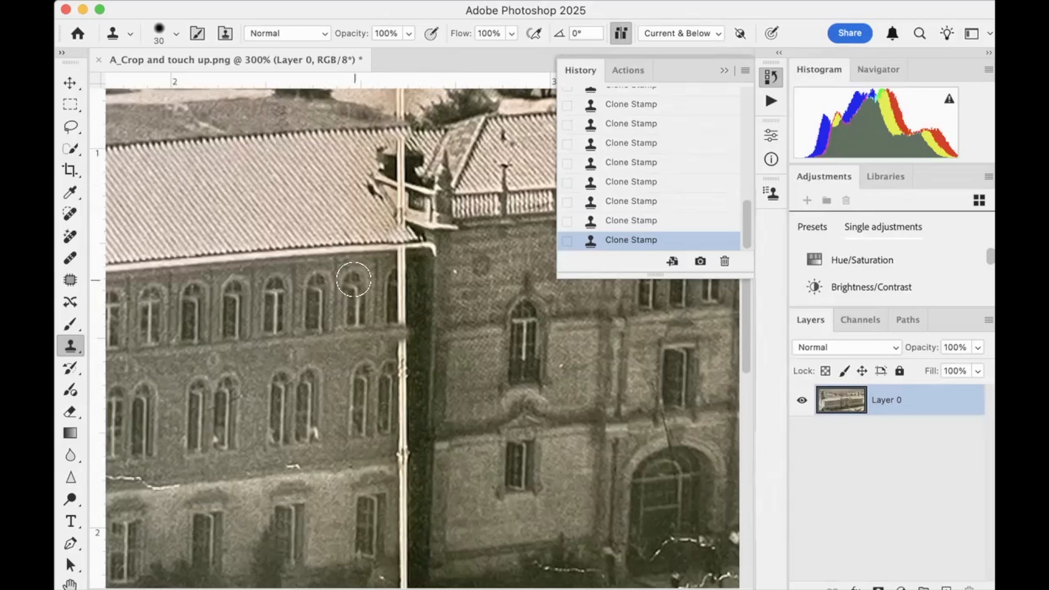
pyautogui.keyDown('alt'); pyautogui.click(355, 279); pyautogui.keyUp('alt')
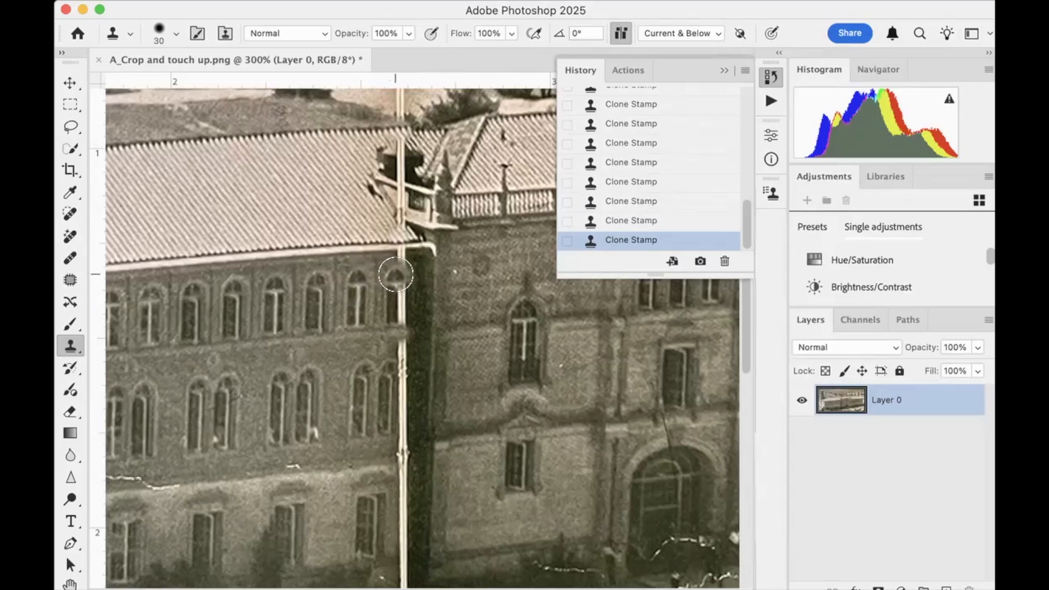
pyautogui.moveTo(395, 274); pyautogui.dragTo(396, 311)
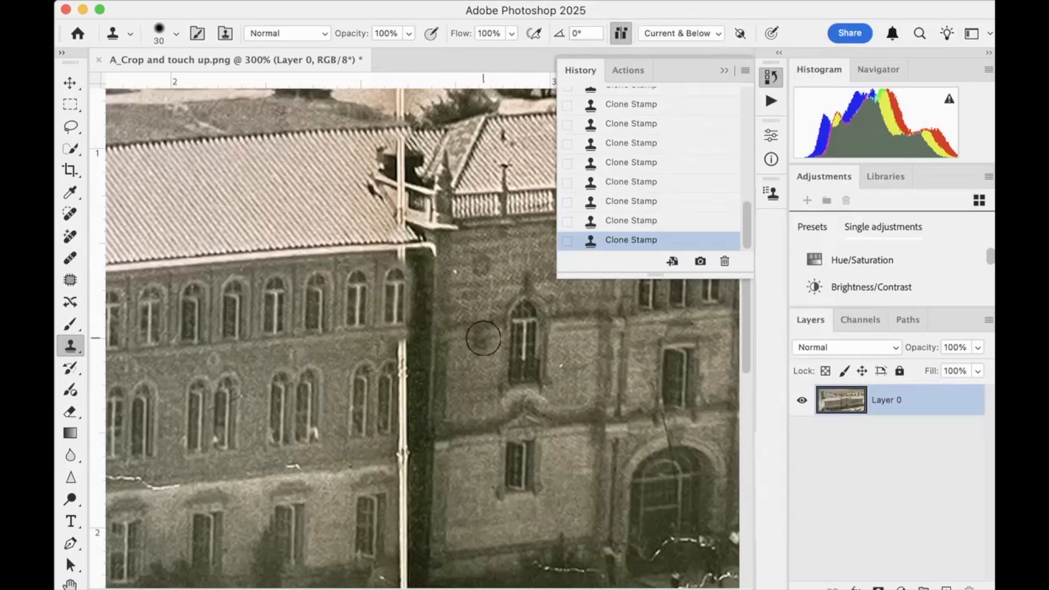
# Sample the pale ground right of the fold and clone it over the fold along the photo's lower edge
pyautogui.scroll(-15, 481, 338)
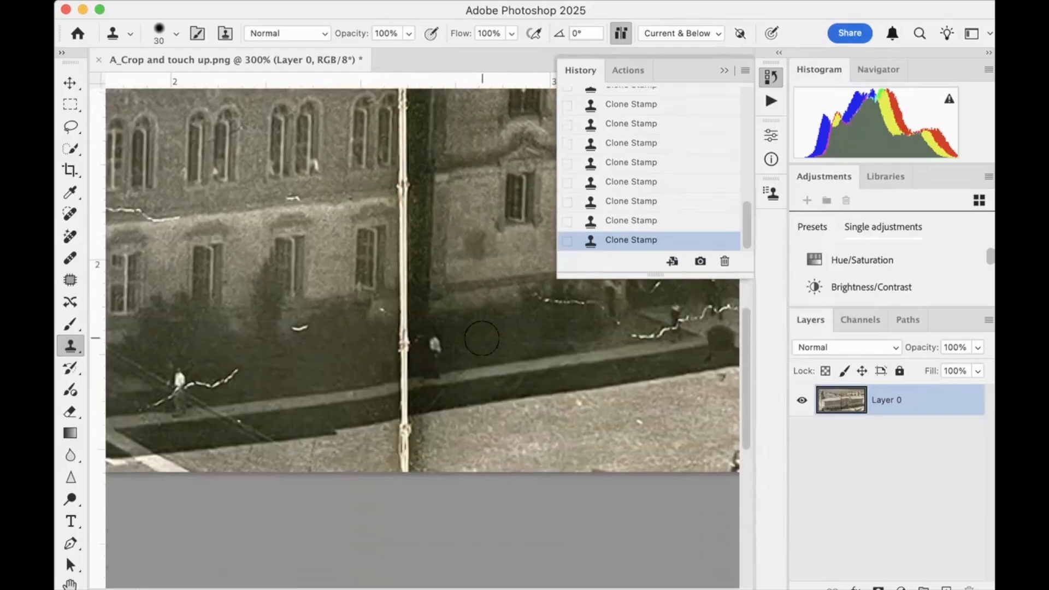
pyautogui.scroll(-1, 481, 338)
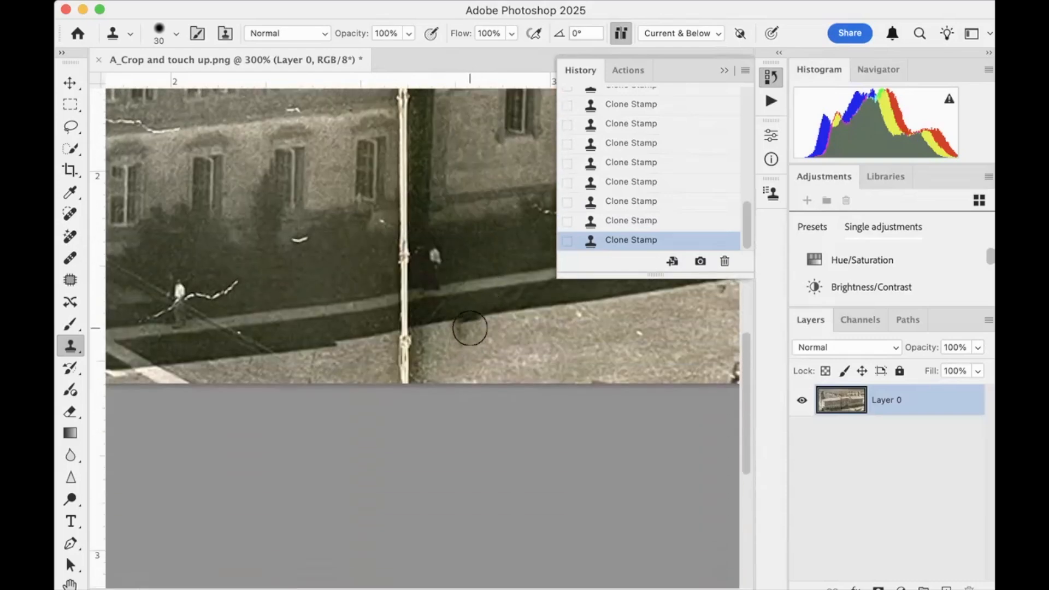
pyautogui.keyDown('alt'); pyautogui.click(469, 318); pyautogui.keyUp('alt')
pyautogui.moveTo(404, 328)
pyautogui.mouseDown()
pyautogui.moveTo(403, 367)
pyautogui.moveTo(477, 329)
pyautogui.mouseUp()
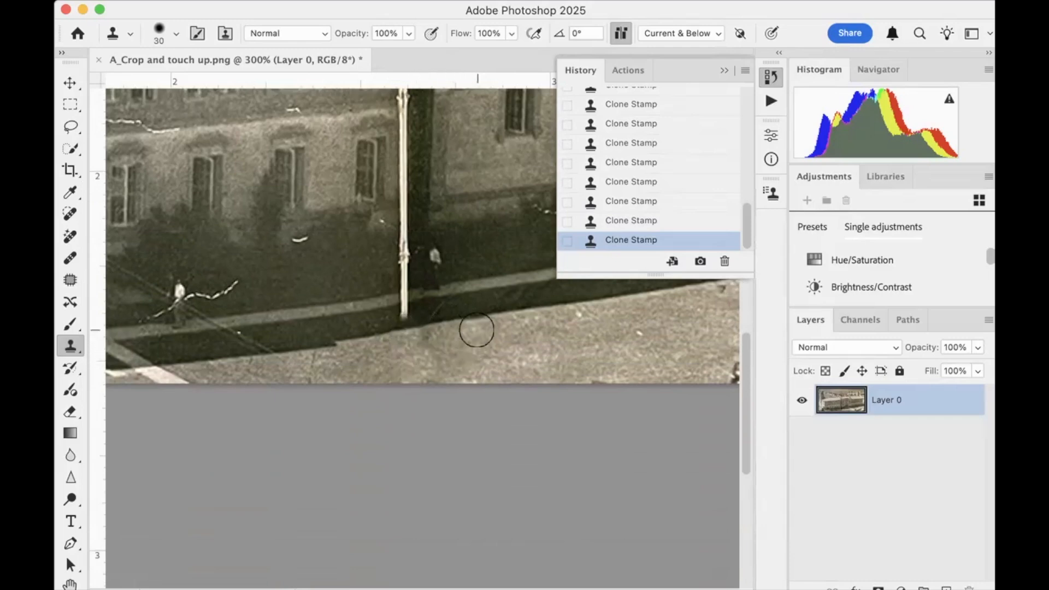
# Look over the field, roofs, facade and entrance for remaining cracks and damage in the photo
pyautogui.scroll(9, 476, 330)
pyautogui.hscroll(-5, 476, 330)
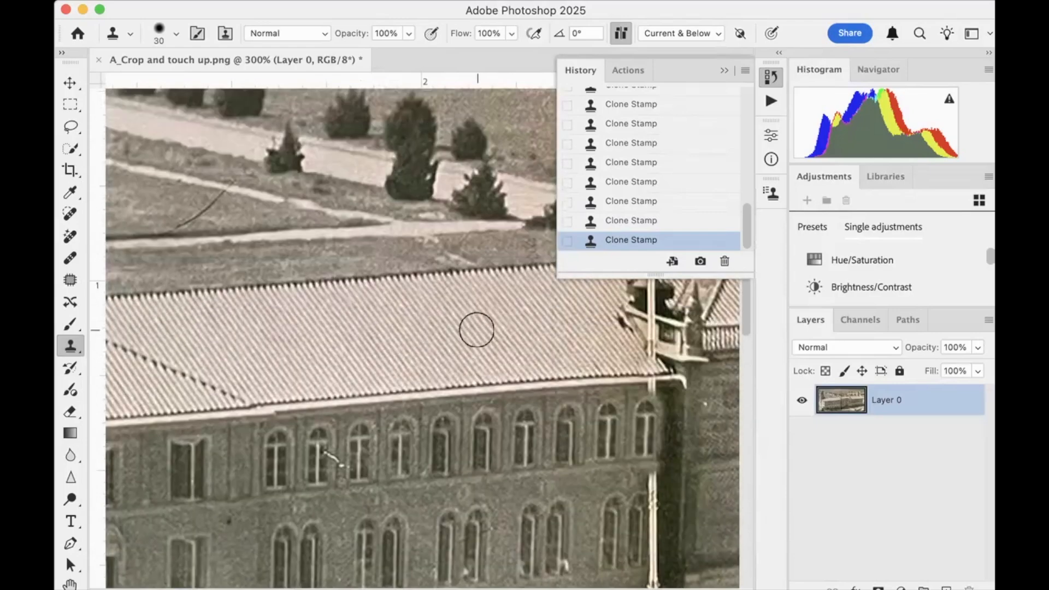
pyautogui.scroll(6, 477, 330)
pyautogui.hscroll(-4, 476, 330)
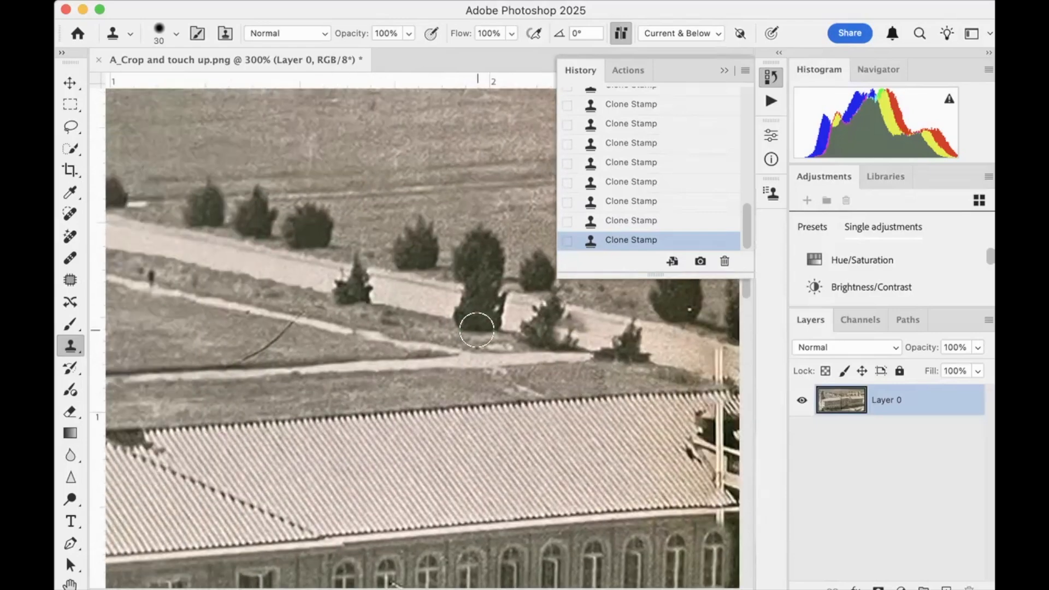
pyautogui.hscroll(10, 476, 329)
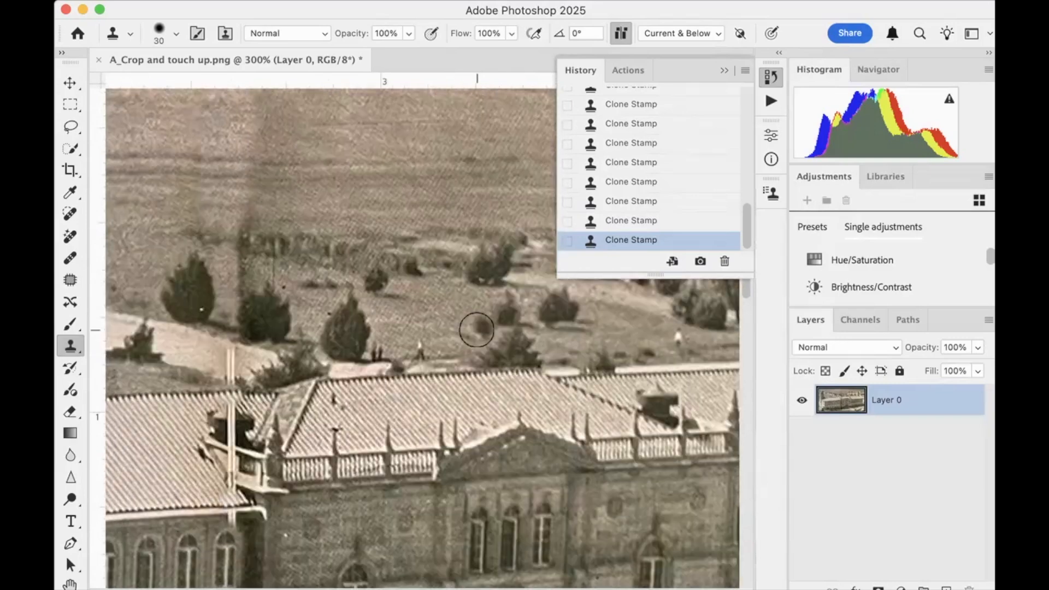
pyautogui.scroll(-8, 476, 329)
pyautogui.hscroll(4, 476, 329)
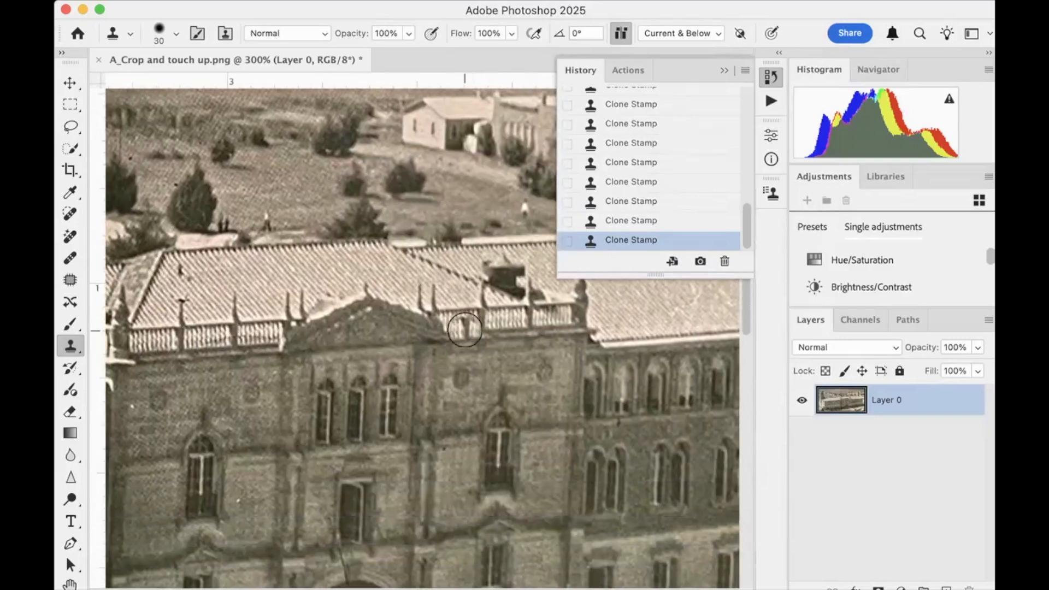
pyautogui.scroll(-10, 464, 330)
pyautogui.hscroll(2, 465, 329)
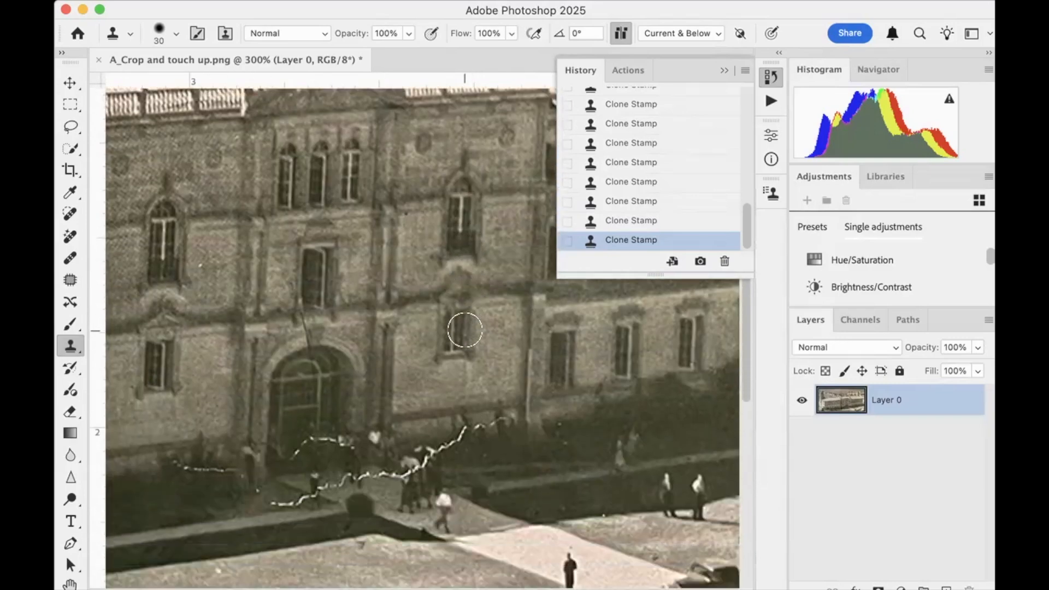
pyautogui.scroll(-3, 465, 330)
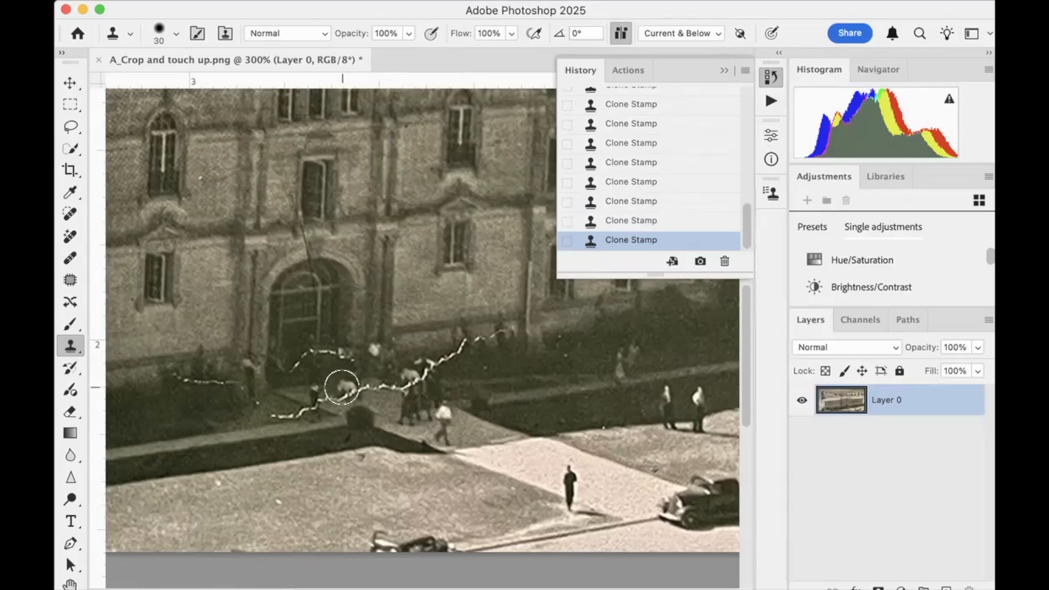
# Clone dark shrubbery over the short white crack in the bushes left of the arched entrance
pyautogui.hscroll(-5, 277, 382)
pyautogui.hscroll(-1, 277, 388)
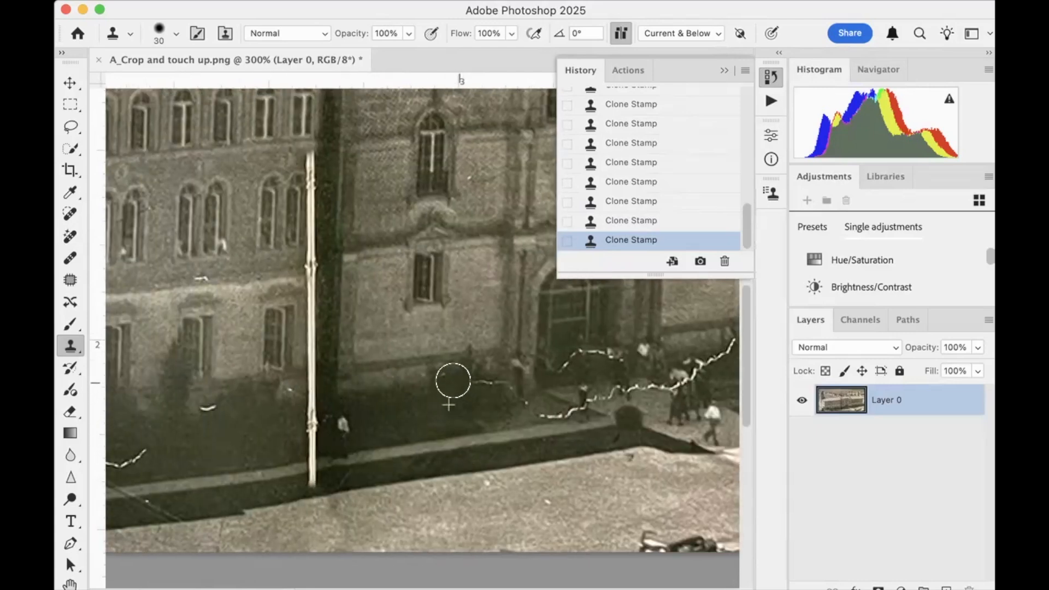
pyautogui.moveTo(447, 375); pyautogui.dragTo(476, 386)
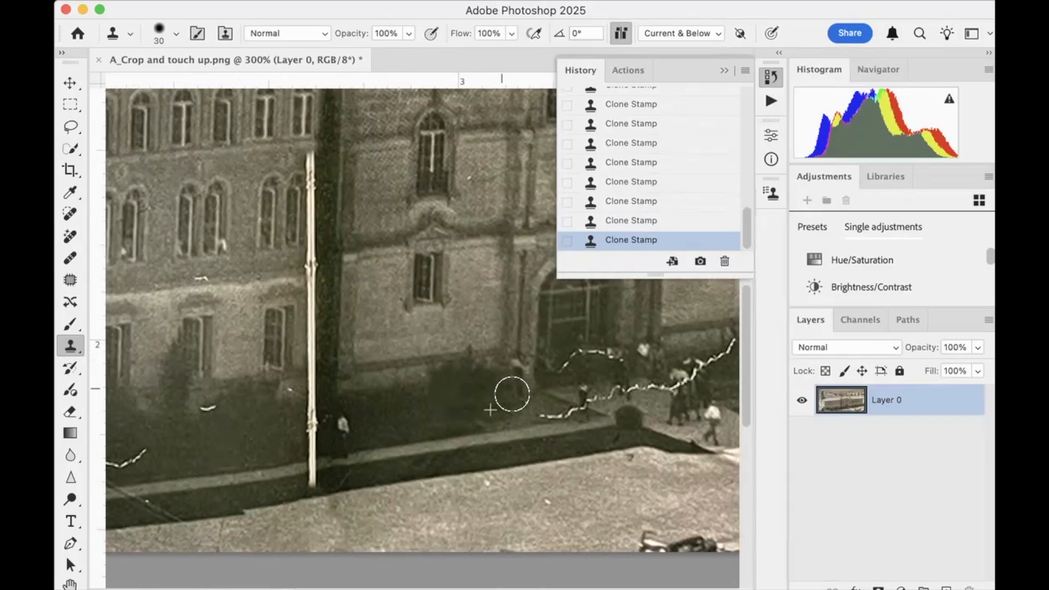
# Use the Remove tool to erase the small white scratch in the dark shrubs left of the fold
pyautogui.click(70, 236)
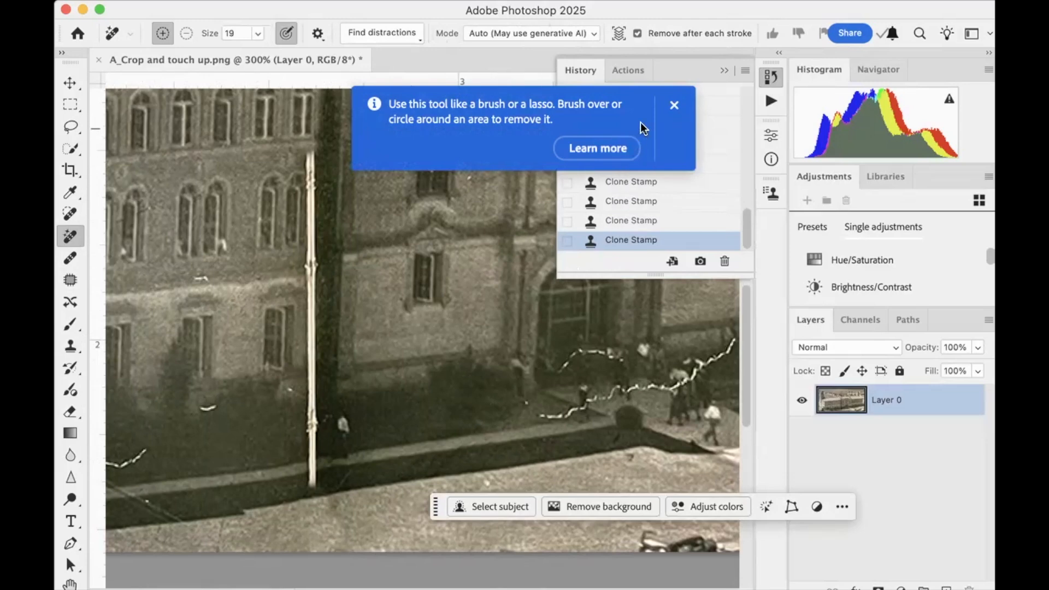
pyautogui.click(669, 105)
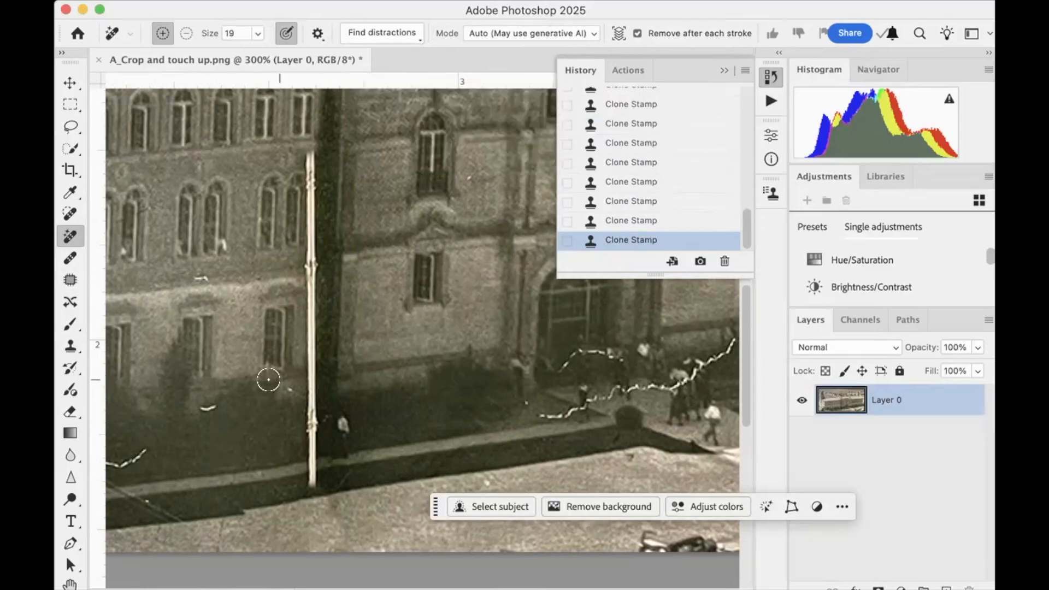
pyautogui.moveTo(201, 408); pyautogui.dragTo(213, 407)
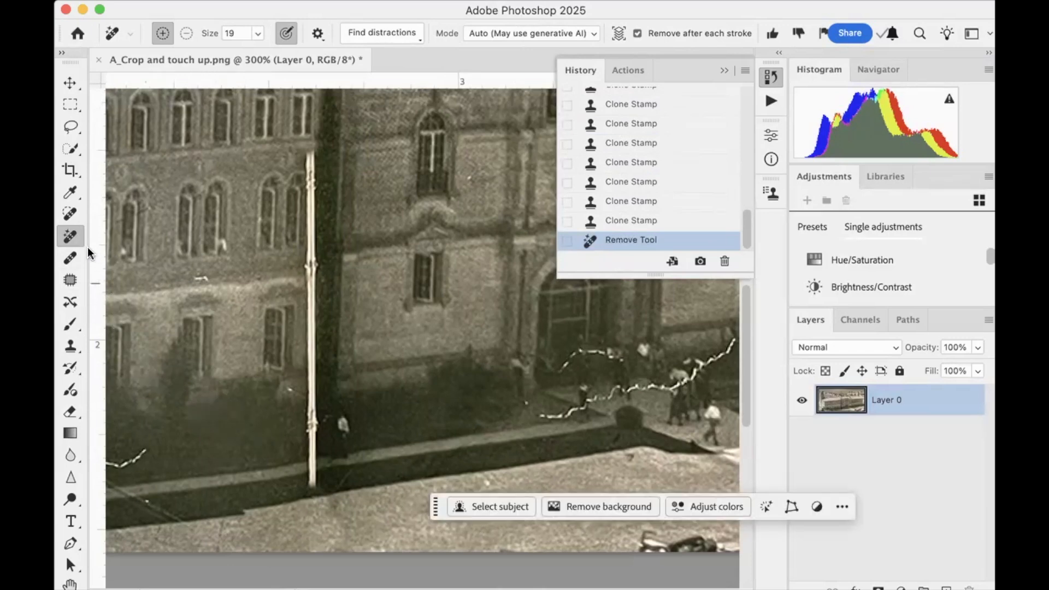
# Reduce the Spot Healing Brush to size 35 and paint out the standing figure just right of the fold by the walkway
pyautogui.click(71, 213)
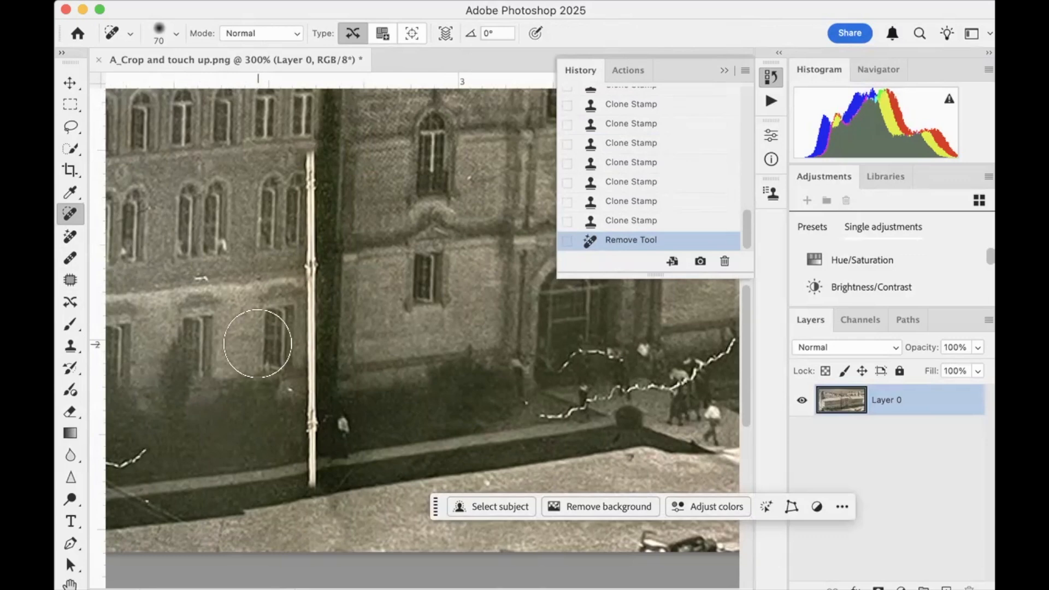
pyautogui.press('[')
pyautogui.press('[')
pyautogui.press('[')
pyautogui.press('[')
pyautogui.press('[')
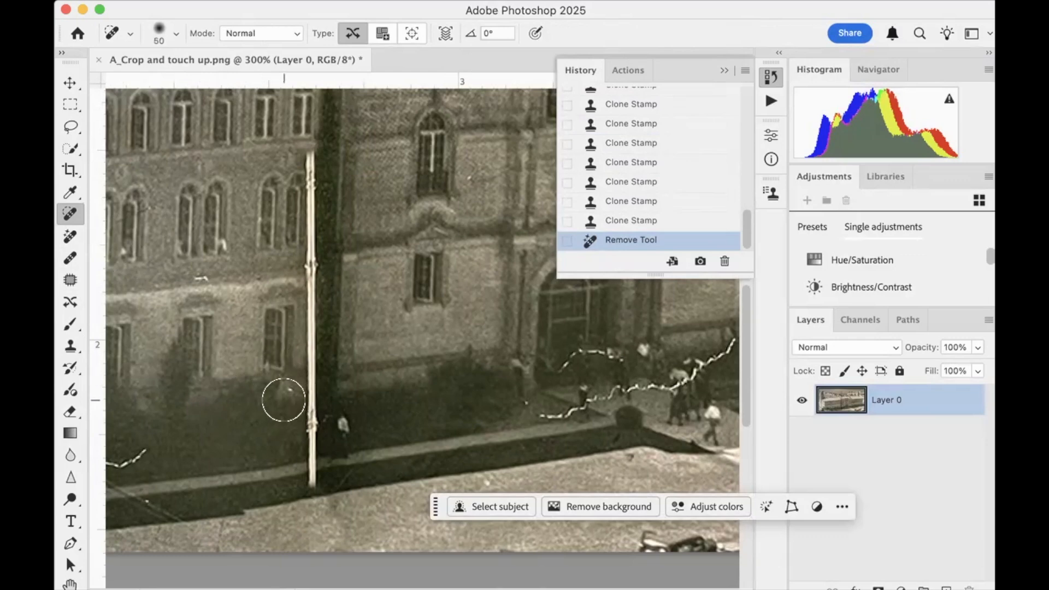
pyautogui.moveTo(343, 420)
pyautogui.mouseDown()
pyautogui.moveTo(342, 436)
pyautogui.moveTo(362, 440)
pyautogui.moveTo(333, 444)
pyautogui.mouseUp()
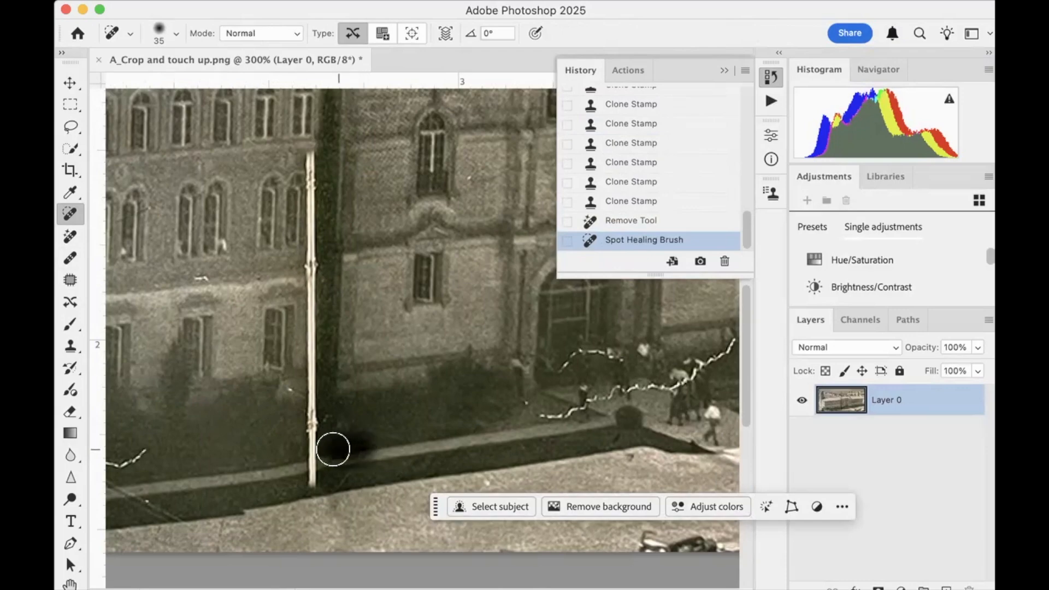
# Paint with the Spot Healing Brush over a blemish by the footpaths in the field behind the building's left wing
pyautogui.scroll(5, 372, 410)
pyautogui.scroll(5, 371, 410)
pyautogui.hscroll(-4, 371, 410)
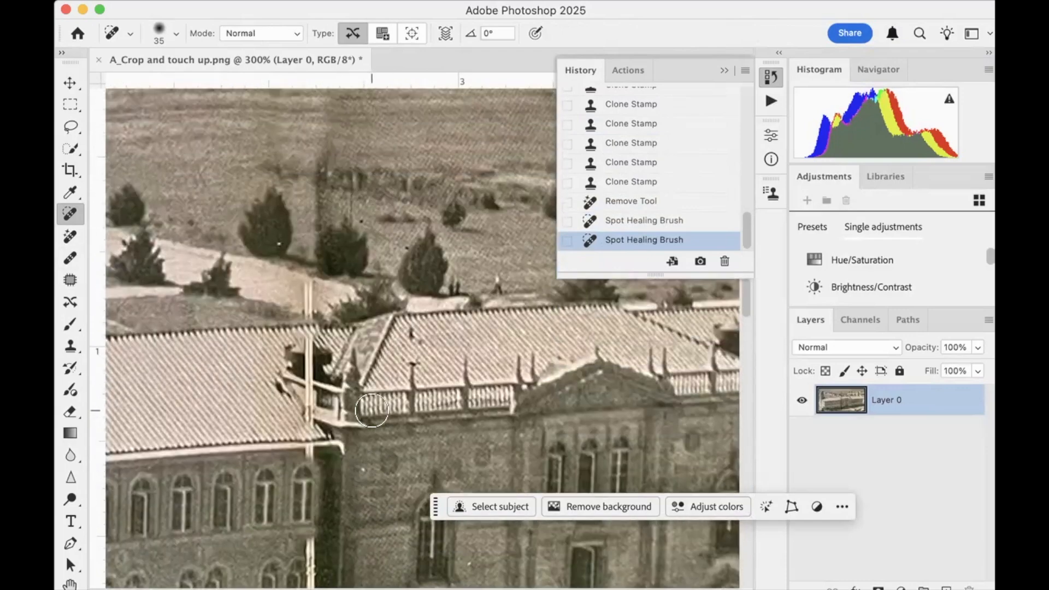
pyautogui.hscroll(-5, 371, 410)
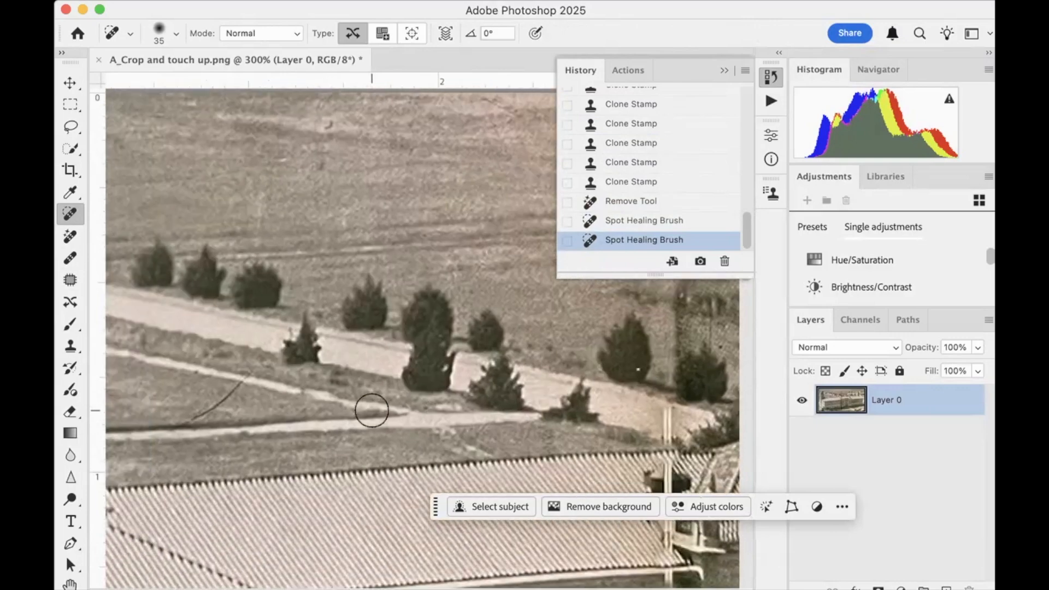
pyautogui.moveTo(365, 407)
pyautogui.mouseDown()
pyautogui.moveTo(354, 403)
pyautogui.moveTo(403, 398)
pyautogui.moveTo(415, 428)
pyautogui.mouseUp()
# Switch to the Healing Brush and paint two strokes across the open field near the photo's upper-left corner
pyautogui.scroll(3, 415, 428)
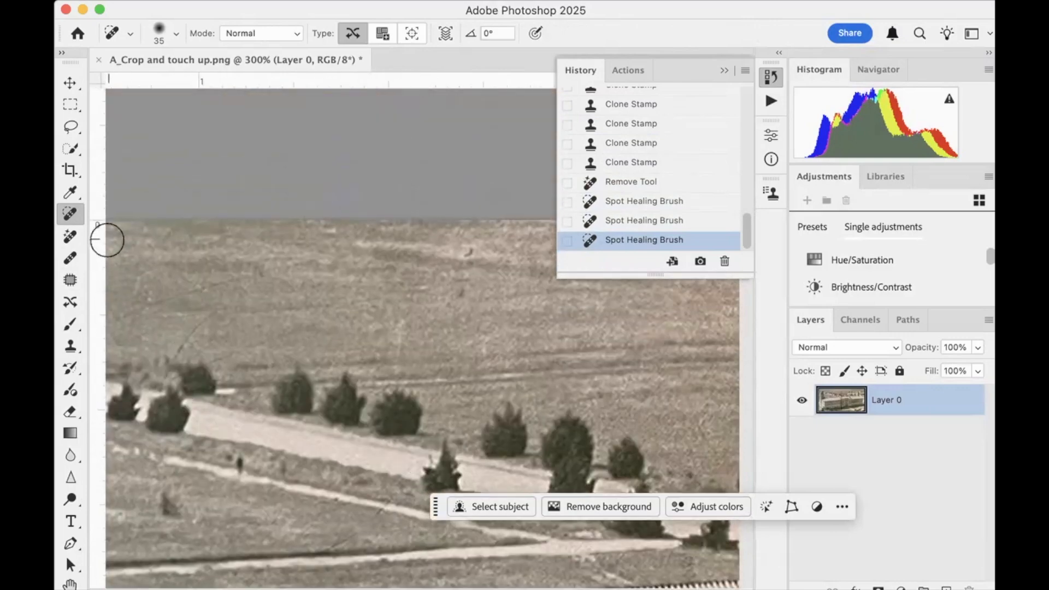
pyautogui.click(70, 280)
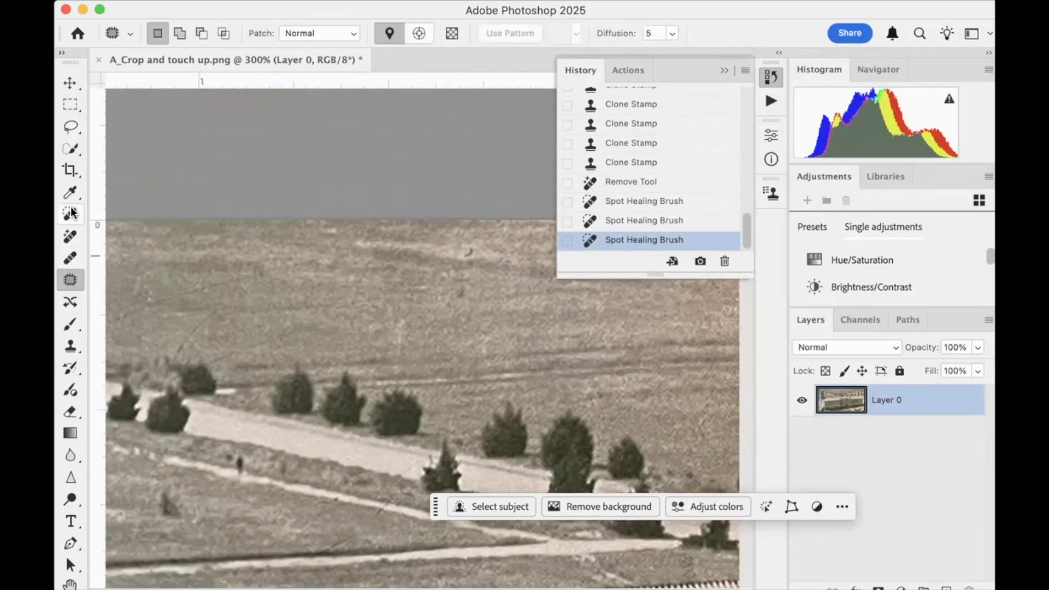
pyautogui.click(73, 259)
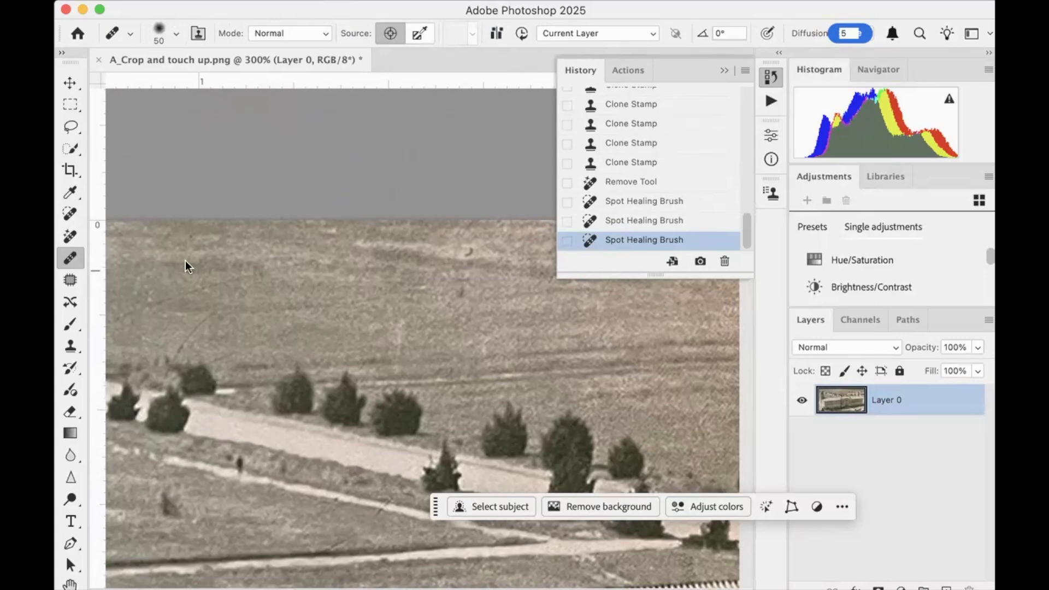
pyautogui.moveTo(200, 265); pyautogui.dragTo(293, 286)
pyautogui.moveTo(188, 289)
pyautogui.mouseDown()
pyautogui.moveTo(279, 279)
pyautogui.moveTo(235, 283)
pyautogui.moveTo(212, 294)
pyautogui.moveTo(218, 301)
pyautogui.moveTo(326, 289)
pyautogui.mouseUp()
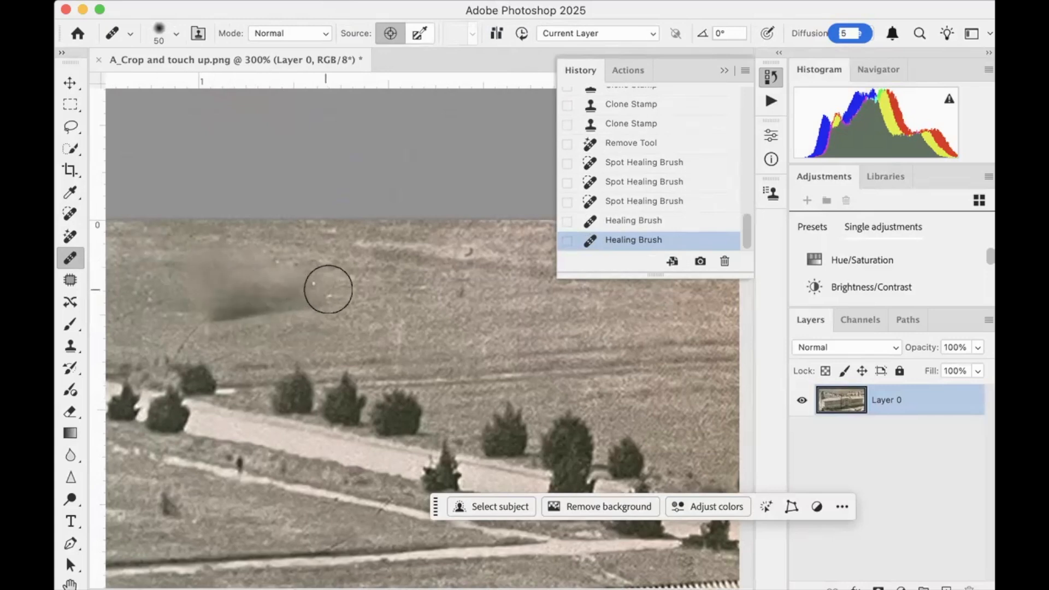
# Undo the two Healing Brush strokes that smudged the open field near the photo's upper-left corner
pyautogui.moveTo(398, 293); pyautogui.dragTo(400, 293)
pyautogui.press('super+z')
pyautogui.press('super+z')
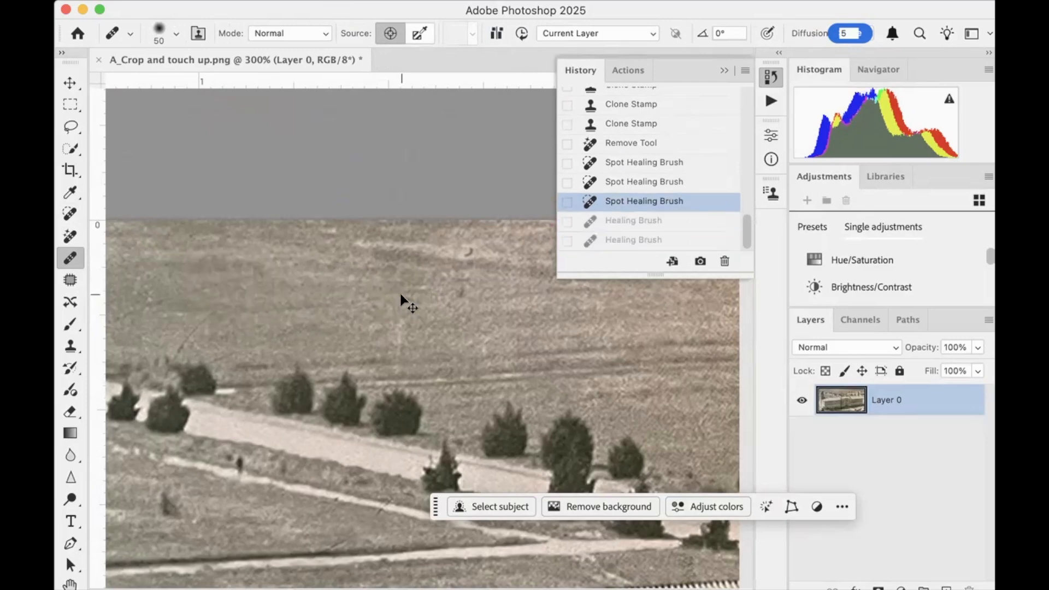
# Use the Patch tool to cover the small dark blemish in the open field with clean grass beside it, and clear the selection
pyautogui.click(70, 280)
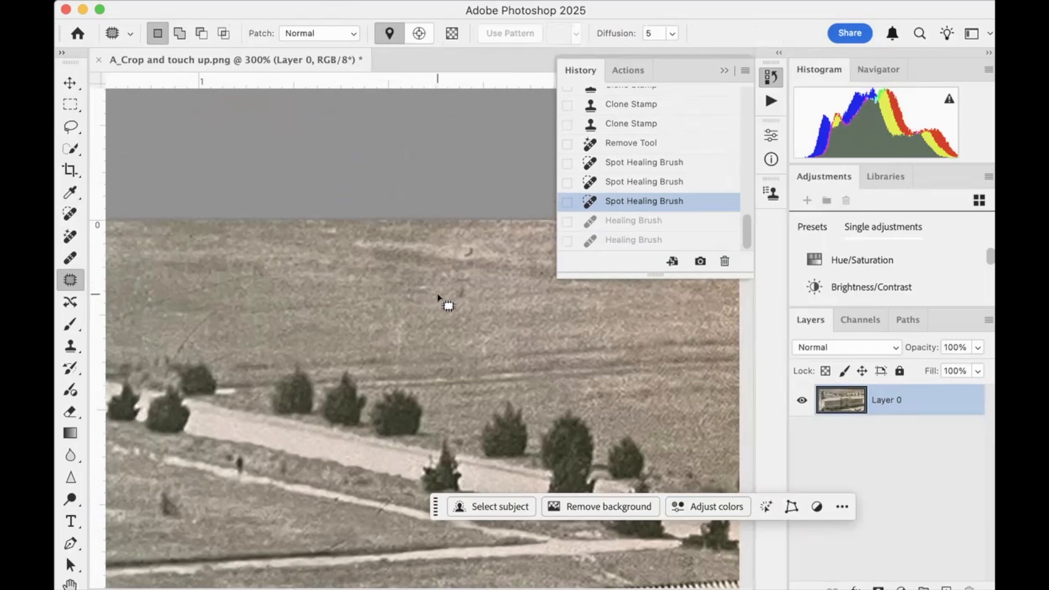
pyautogui.moveTo(440, 297)
pyautogui.mouseDown()
pyautogui.moveTo(447, 268)
pyautogui.moveTo(477, 277)
pyautogui.moveTo(481, 312)
pyautogui.moveTo(466, 326)
pyautogui.moveTo(441, 298)
pyautogui.mouseUp()
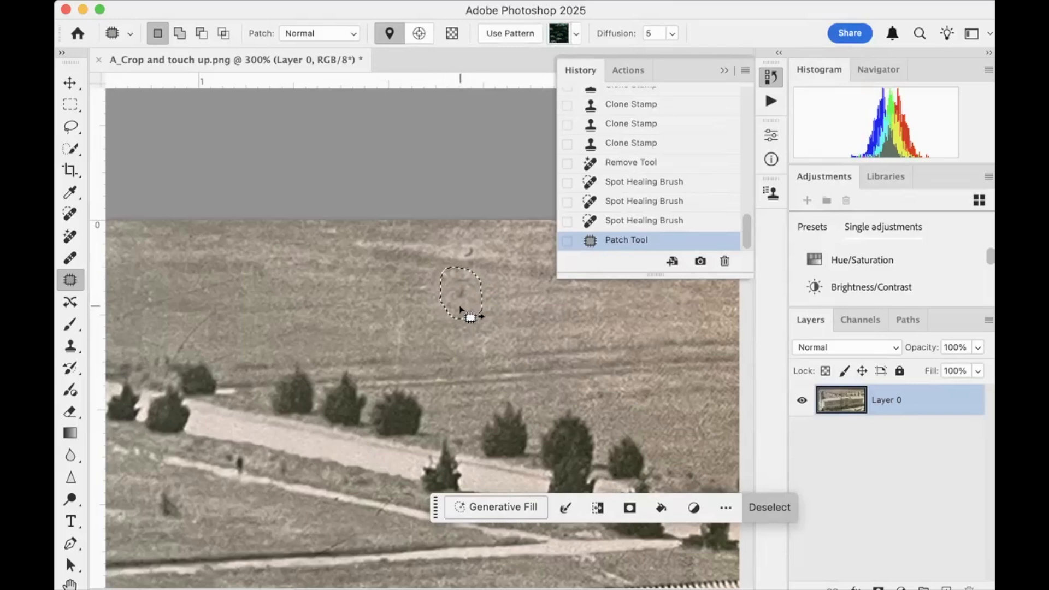
pyautogui.moveTo(458, 304); pyautogui.dragTo(509, 309)
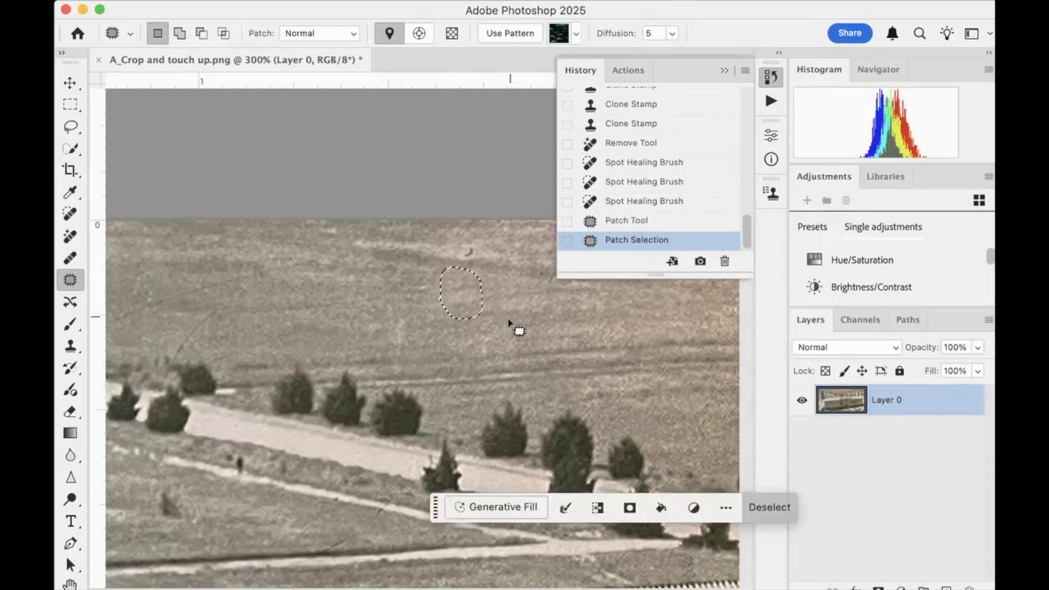
pyautogui.press('super+d')
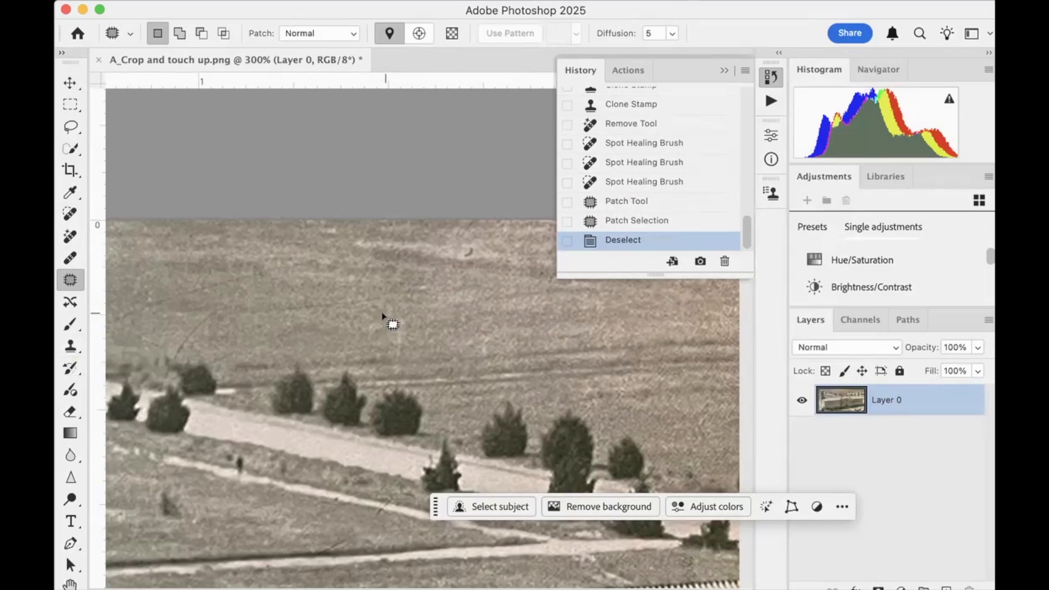
# Examine the photo along the vertical fold, from the field down to the lower edge and back up to the top
pyautogui.scroll(-5, 382, 320)
pyautogui.hscroll(8, 382, 319)
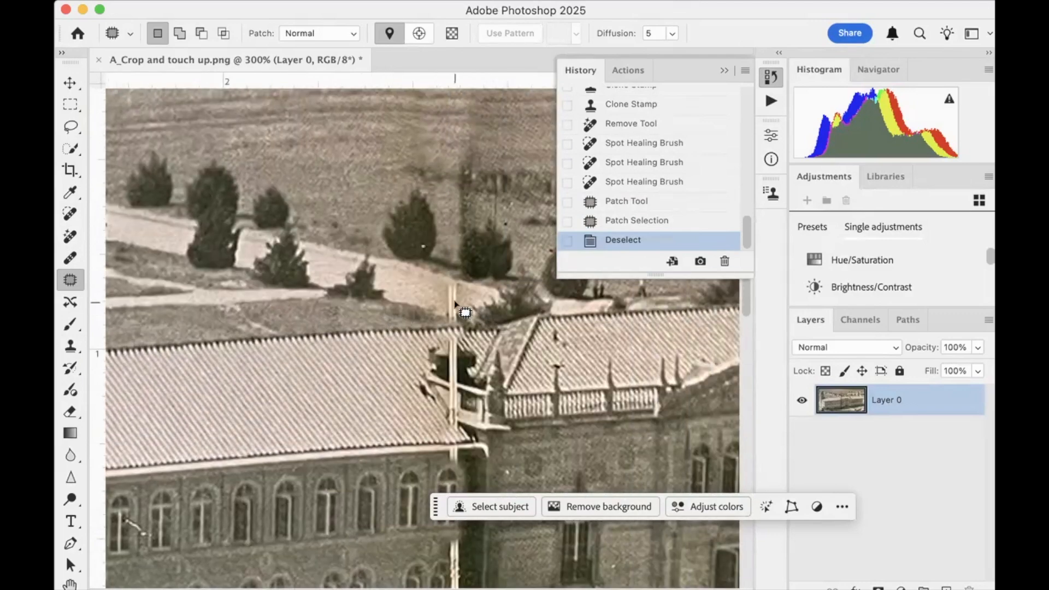
pyautogui.scroll(-2, 458, 306)
pyautogui.scroll(-2, 454, 374)
pyautogui.scroll(-8, 455, 377)
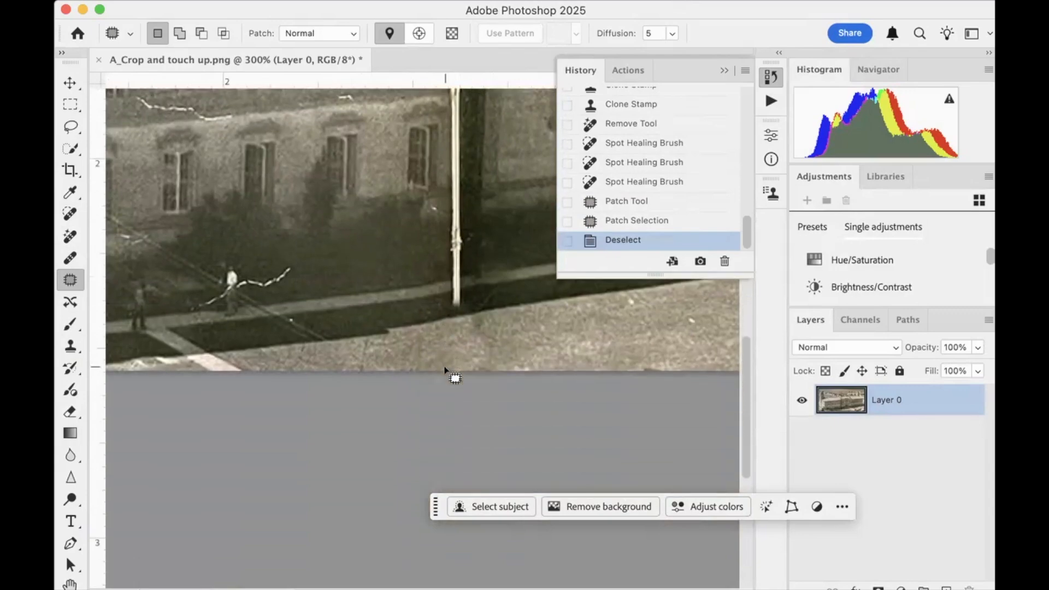
pyautogui.scroll(15, 455, 377)
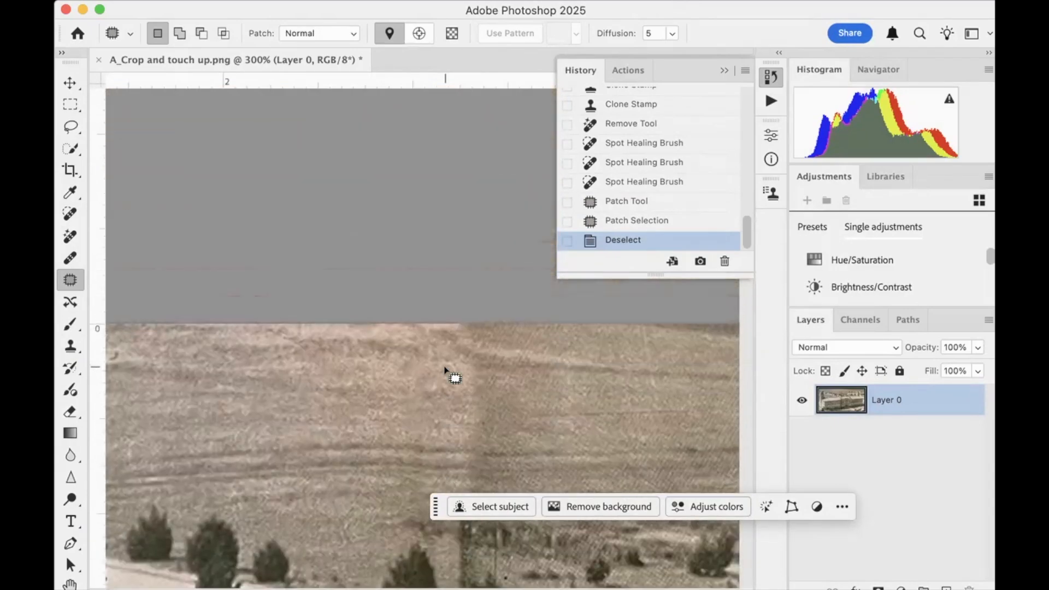
pyautogui.scroll(1, 455, 377)
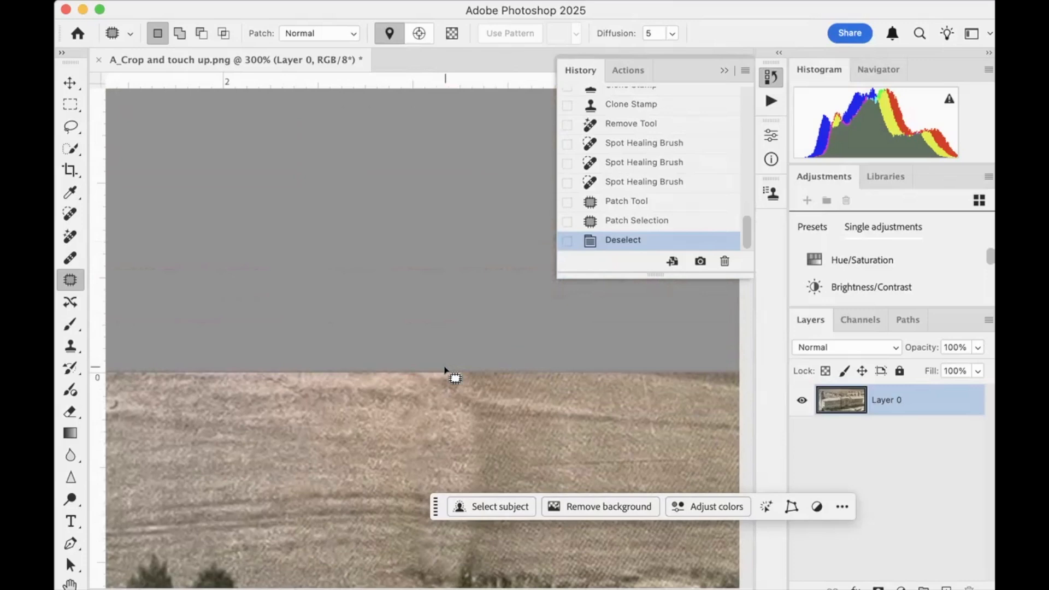
pyautogui.scroll(-4, 445, 371)
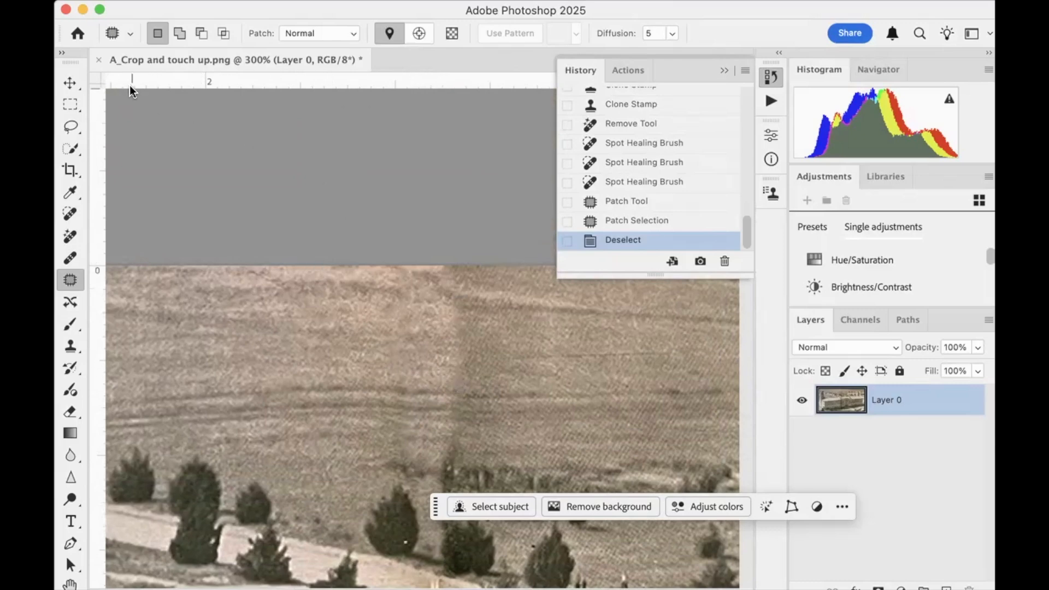
# Close the building photo with its changes saved and open "A1_Crop and touch up.png"
pyautogui.click(97, 58)
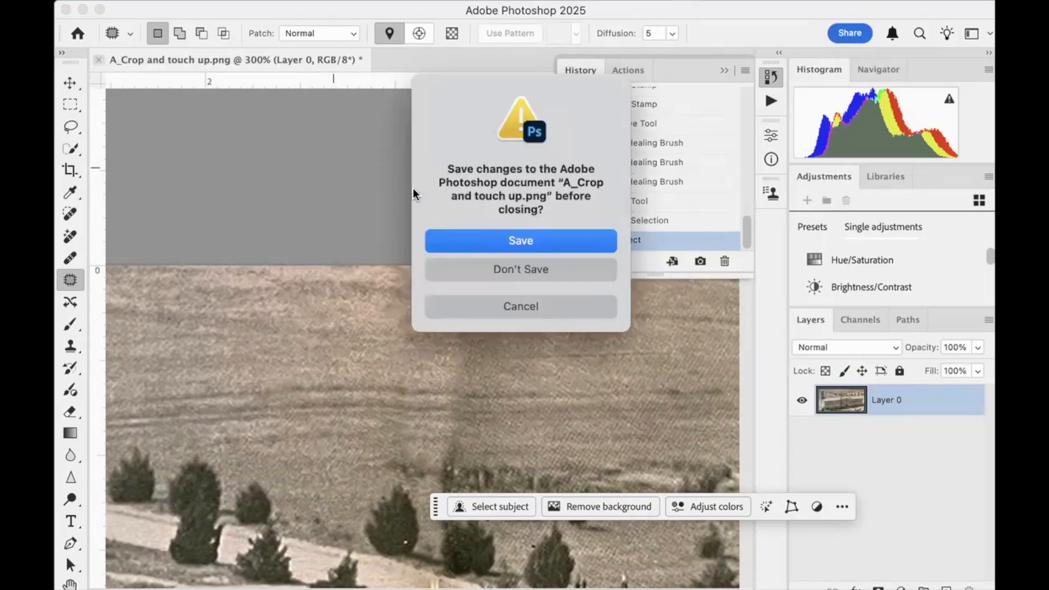
pyautogui.click(520, 240)
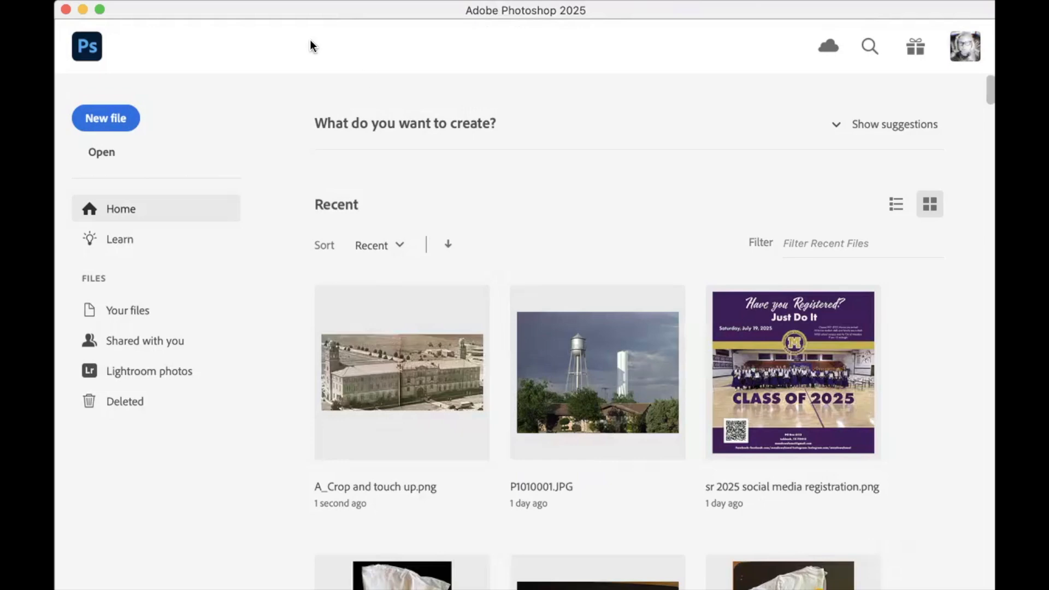
pyautogui.click(101, 153)
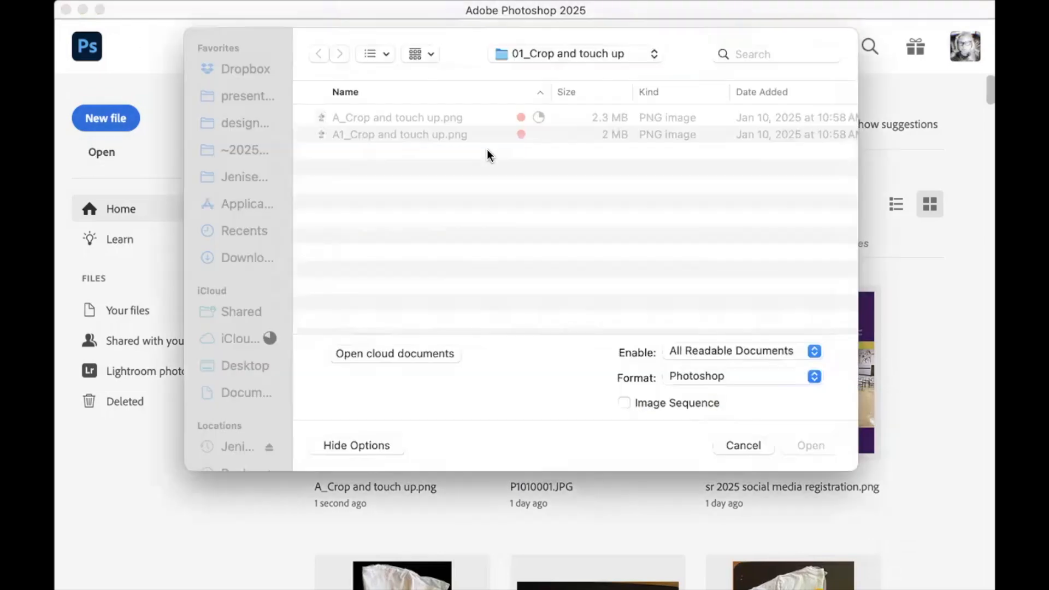
pyautogui.click(398, 134)
pyautogui.doubleClick(403, 138)
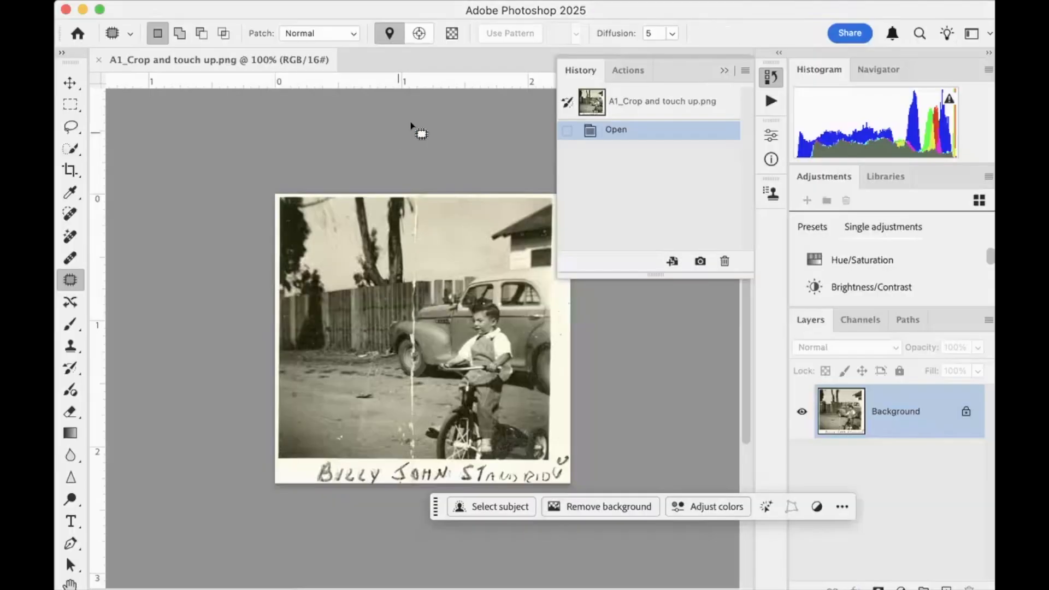
# Crop the tricycle photo to the picture area, cutting off the white border and the handwritten caption
pyautogui.hscroll(5, 484, 192)
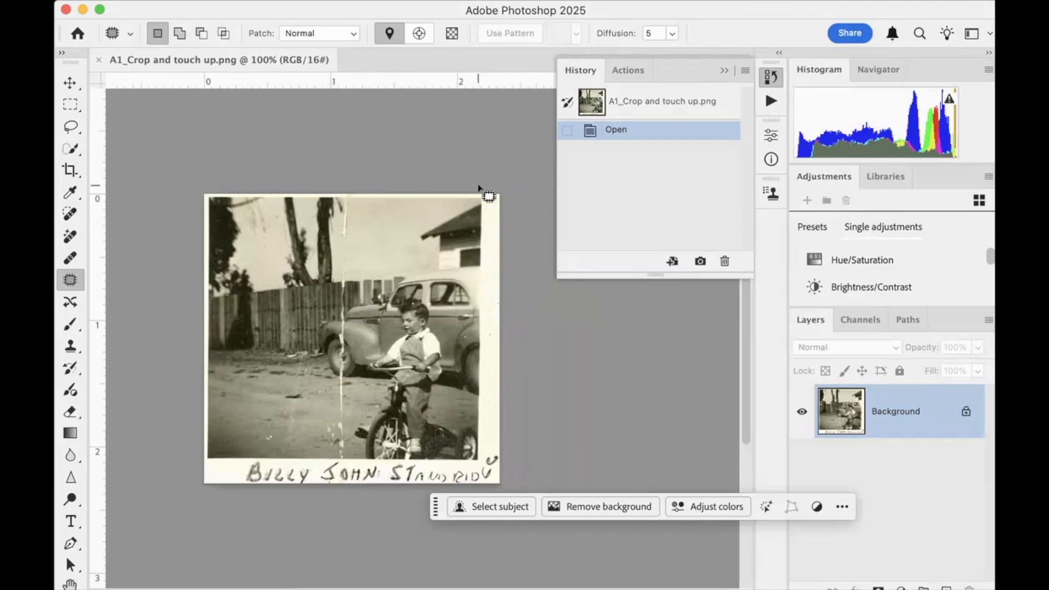
pyautogui.scroll(-2, 481, 190)
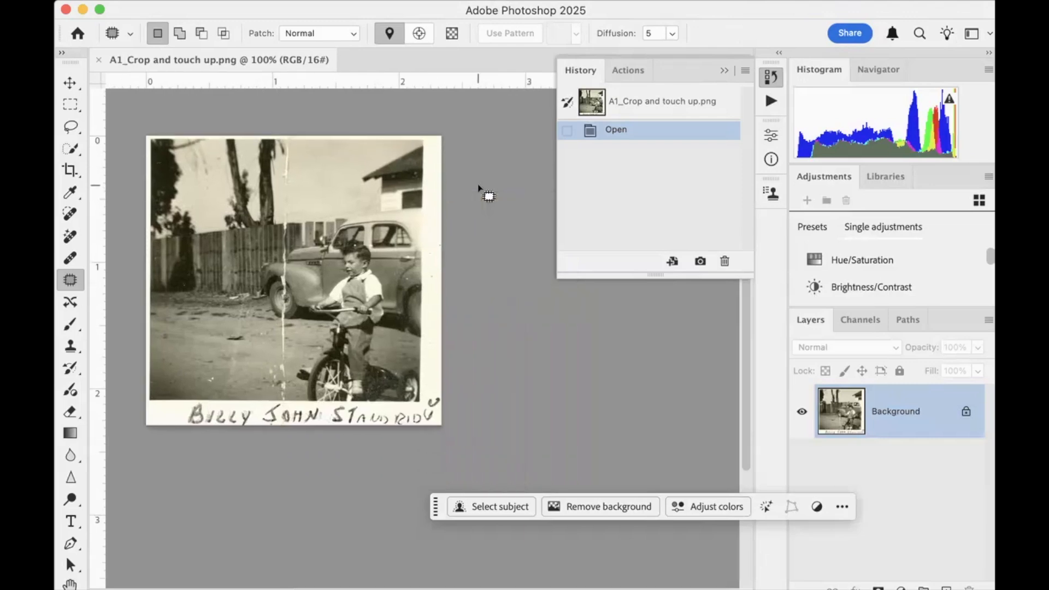
pyautogui.hscroll(-5, 481, 191)
pyautogui.hscroll(2, 477, 188)
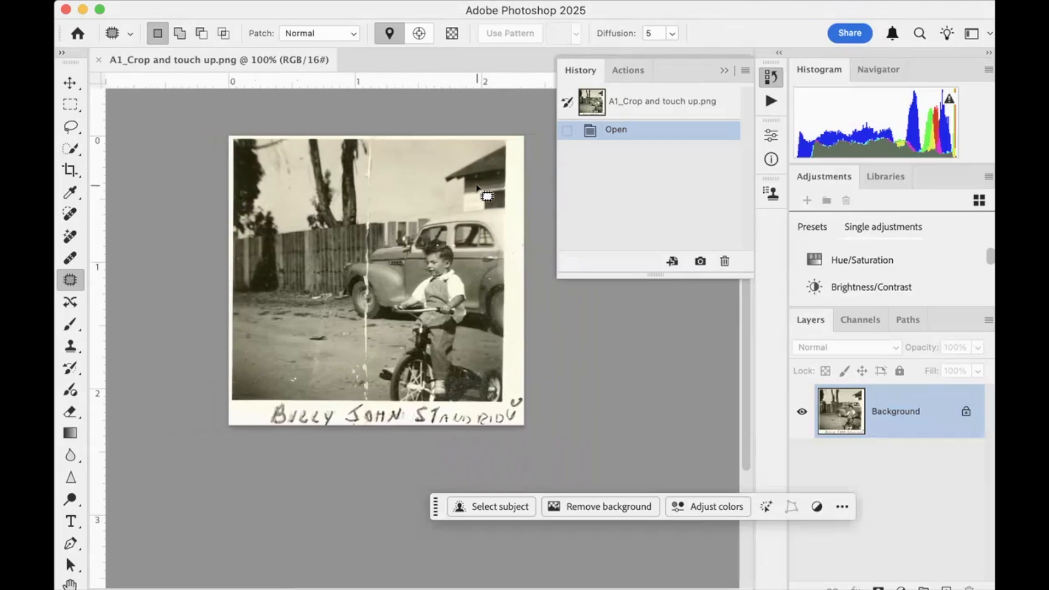
pyautogui.click(69, 172)
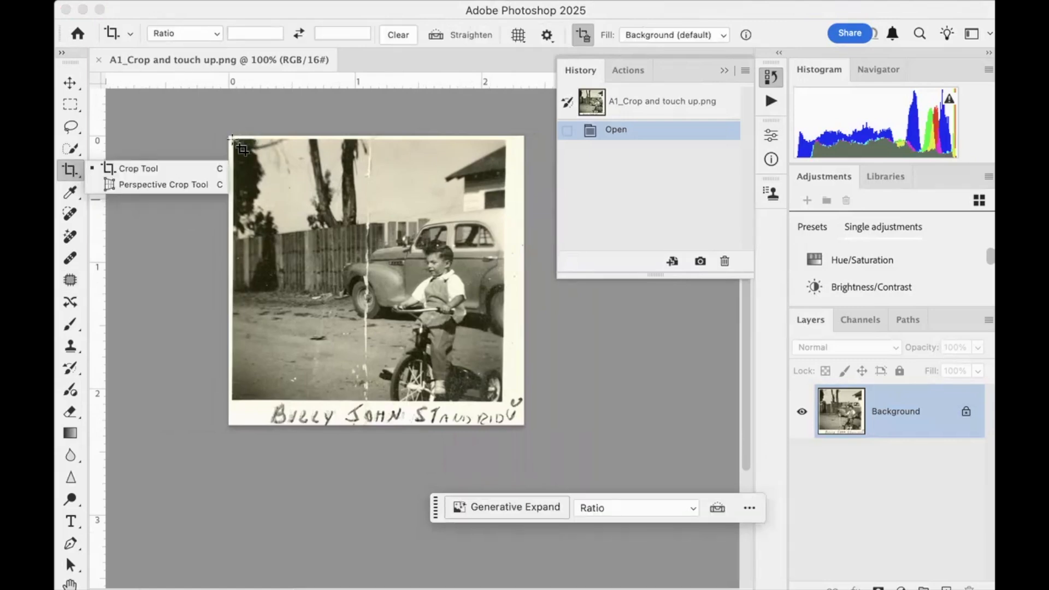
pyautogui.moveTo(233, 140); pyautogui.dragTo(510, 408)
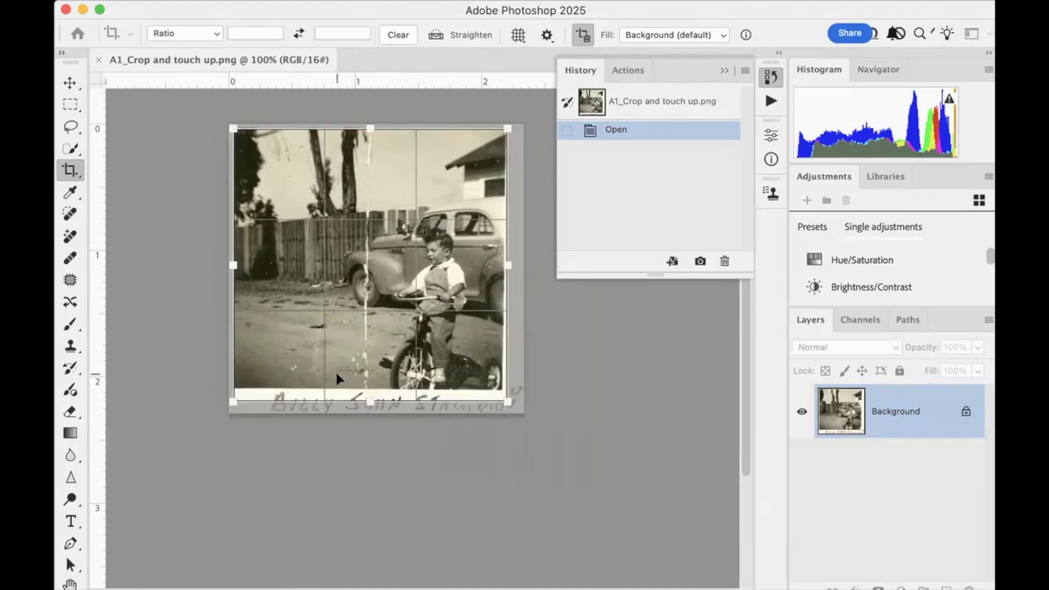
pyautogui.moveTo(372, 397); pyautogui.dragTo(373, 387)
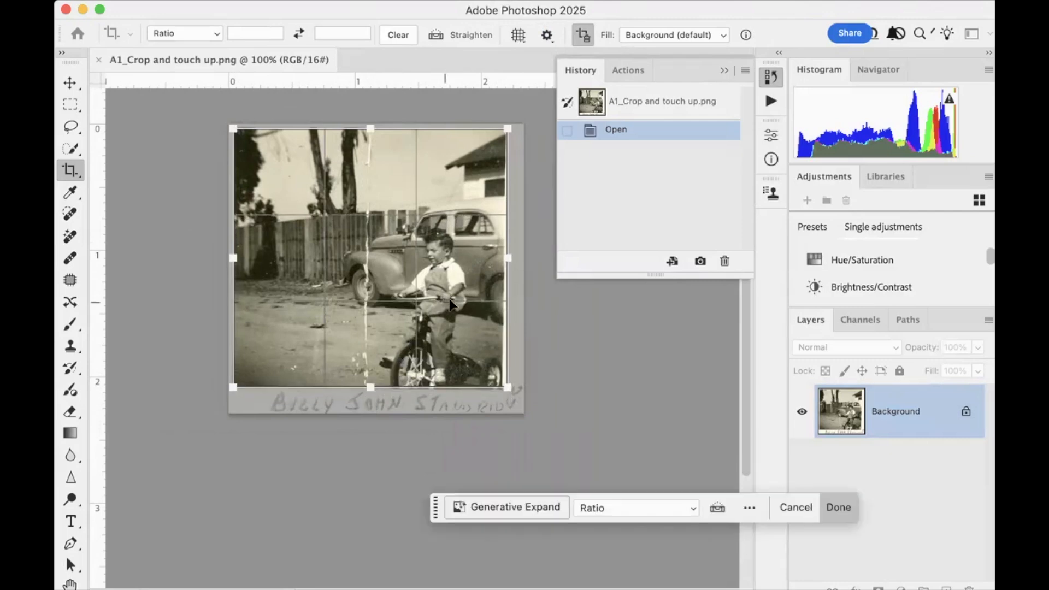
pyautogui.moveTo(508, 258); pyautogui.dragTo(501, 257)
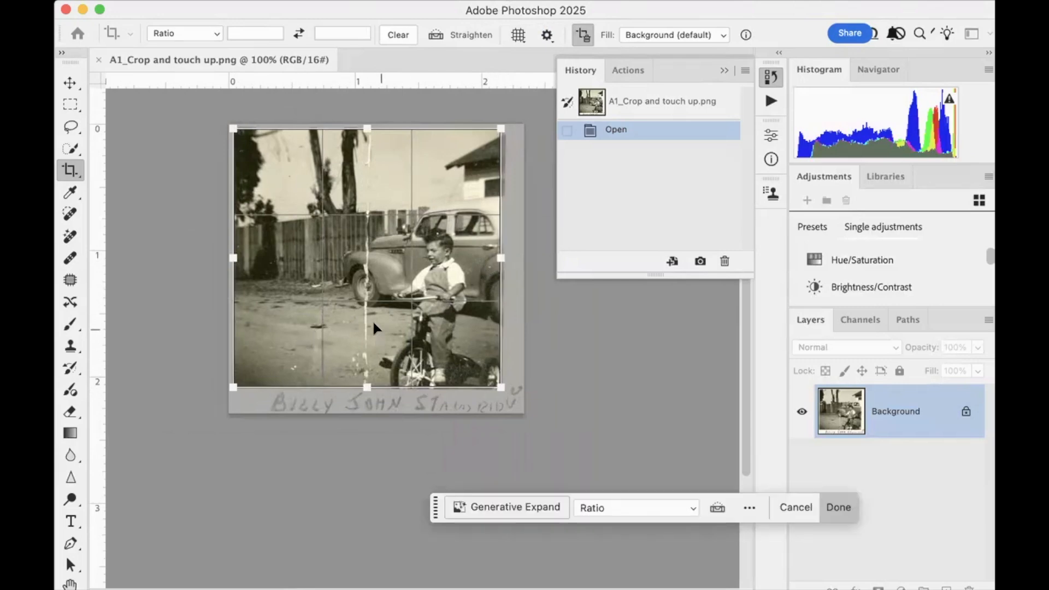
pyautogui.click(836, 499)
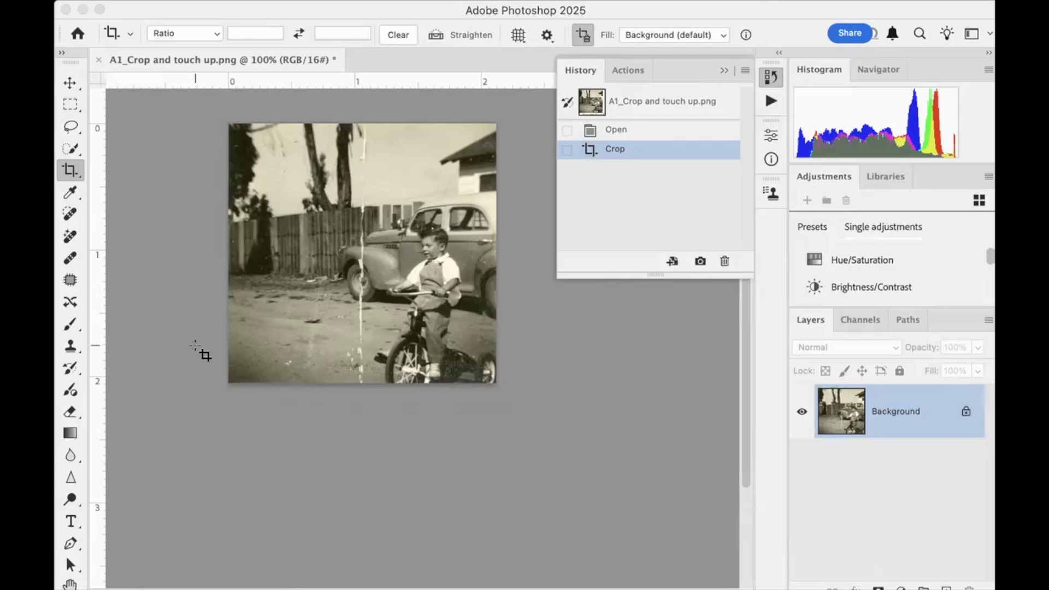
# Paint with the Spot Healing Brush at size 35 over the vertical white crack through the sky, down to the fence top
pyautogui.press('super+equal')
pyautogui.press('super+equal')
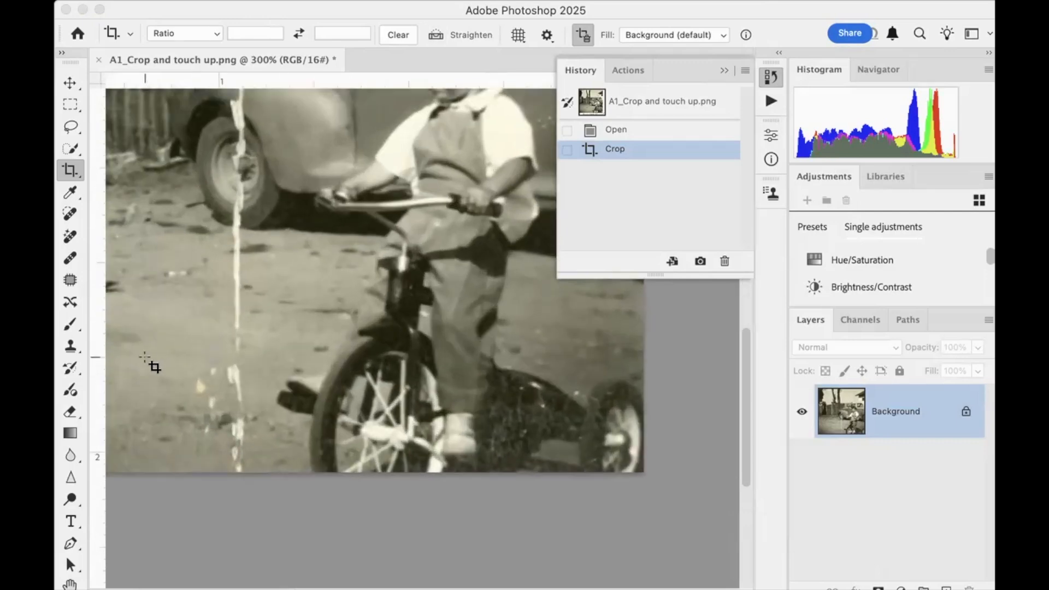
pyautogui.scroll(10, 181, 328)
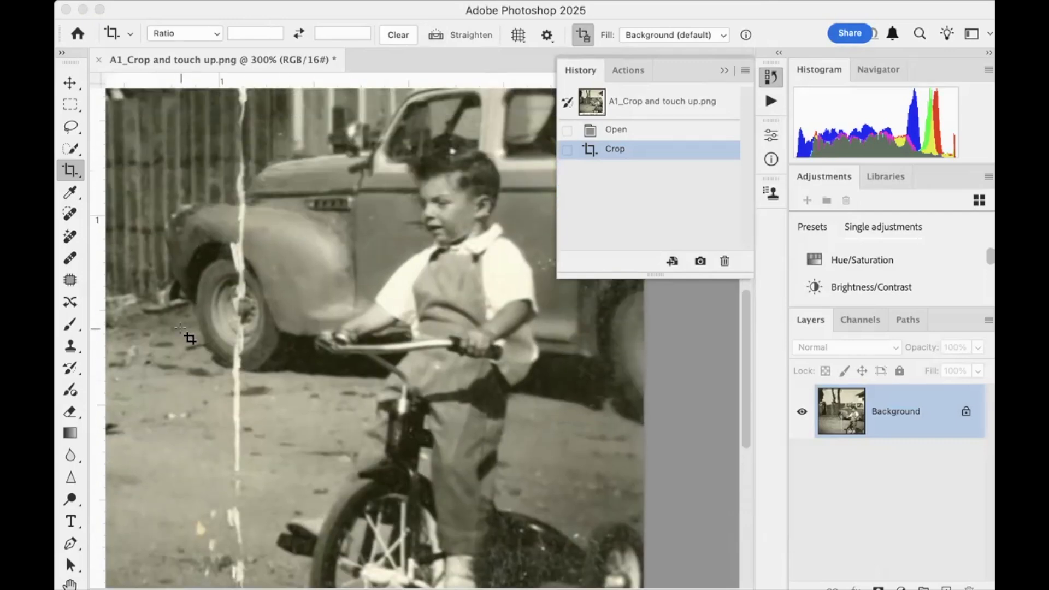
pyautogui.scroll(8, 181, 327)
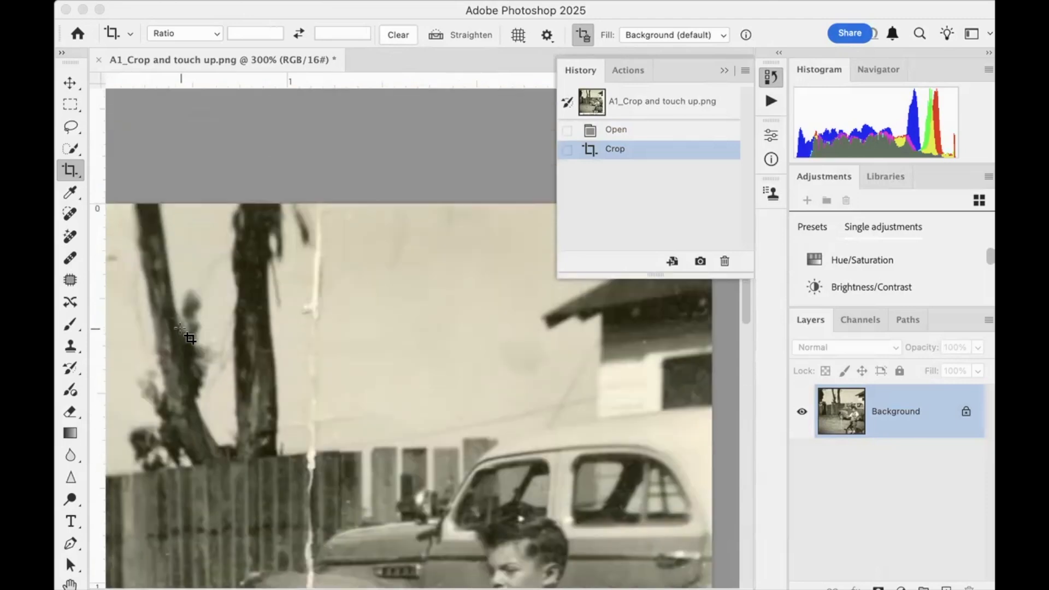
pyautogui.click(70, 214)
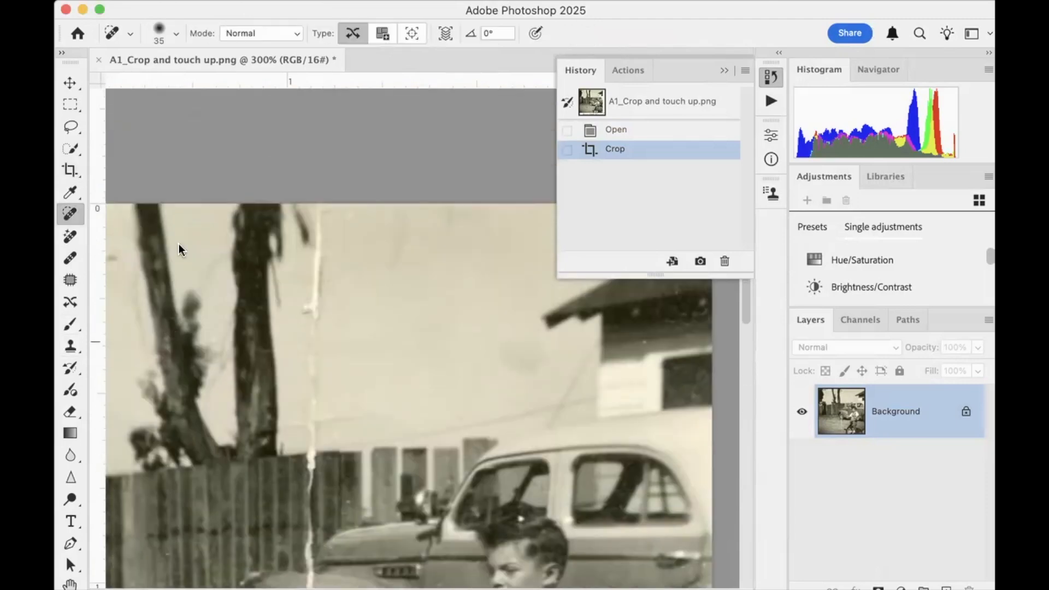
pyautogui.moveTo(322, 217); pyautogui.dragTo(304, 370)
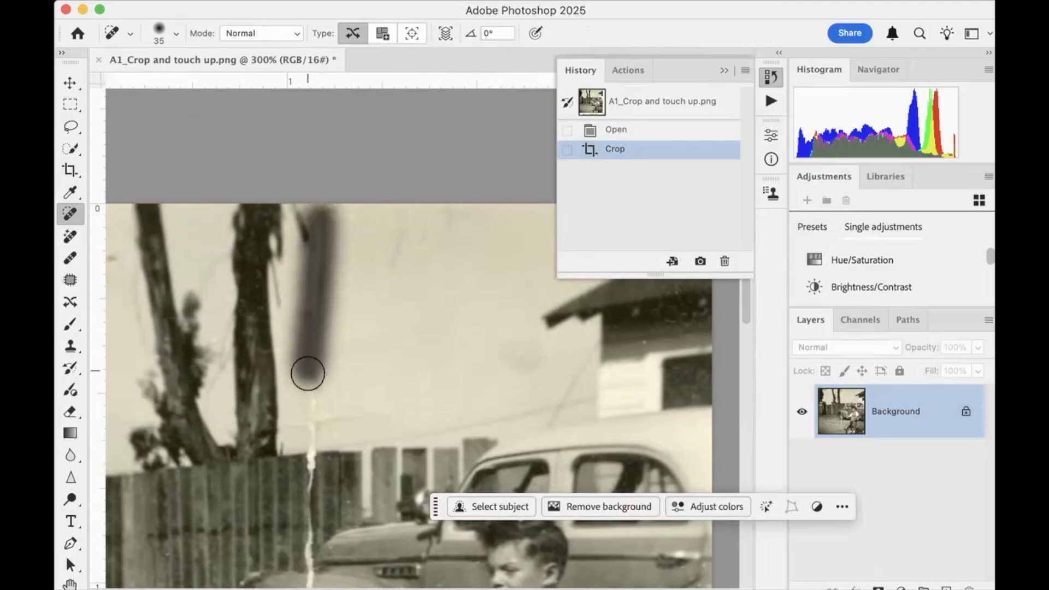
pyautogui.click(337, 223)
pyautogui.scroll(-5, 358, 266)
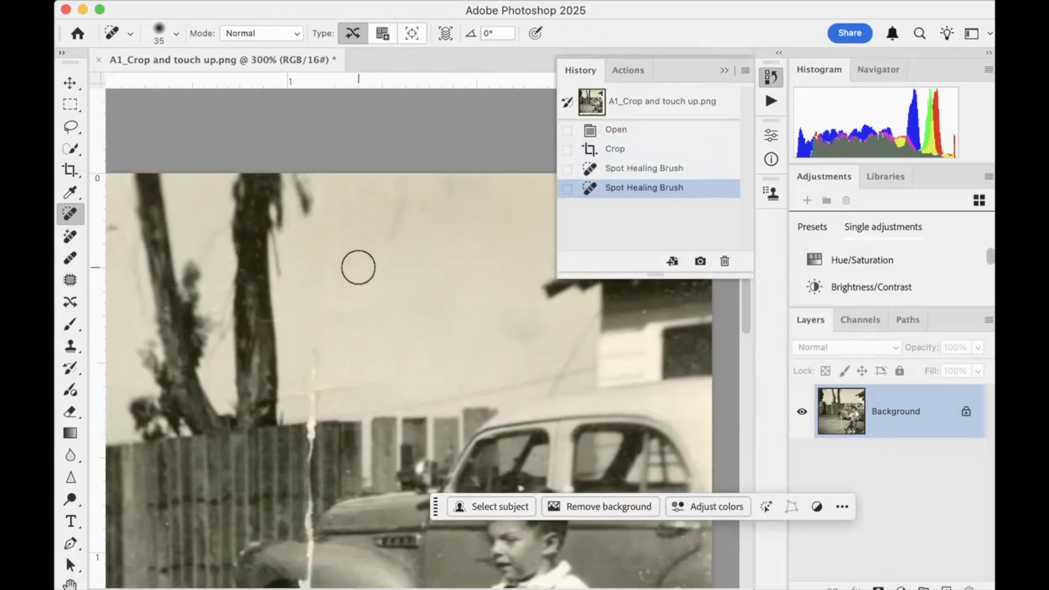
pyautogui.moveTo(313, 300); pyautogui.dragTo(316, 256)
pyautogui.moveTo(300, 293); pyautogui.dragTo(368, 278)
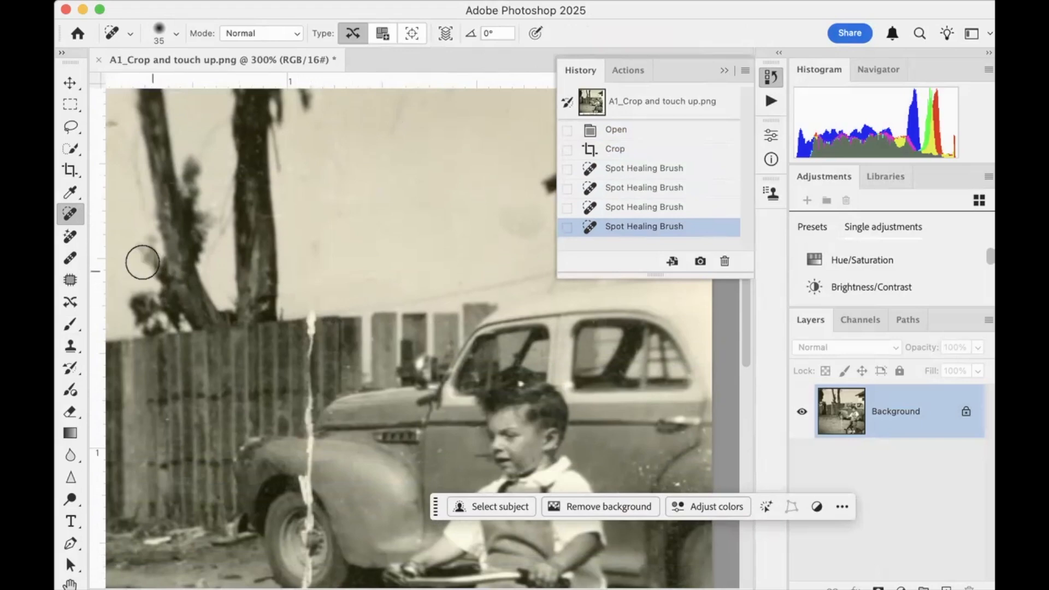
# Paint a Spot Healing Brush stroke down the white crack where it crosses the wooden fence
pyautogui.click(82, 347)
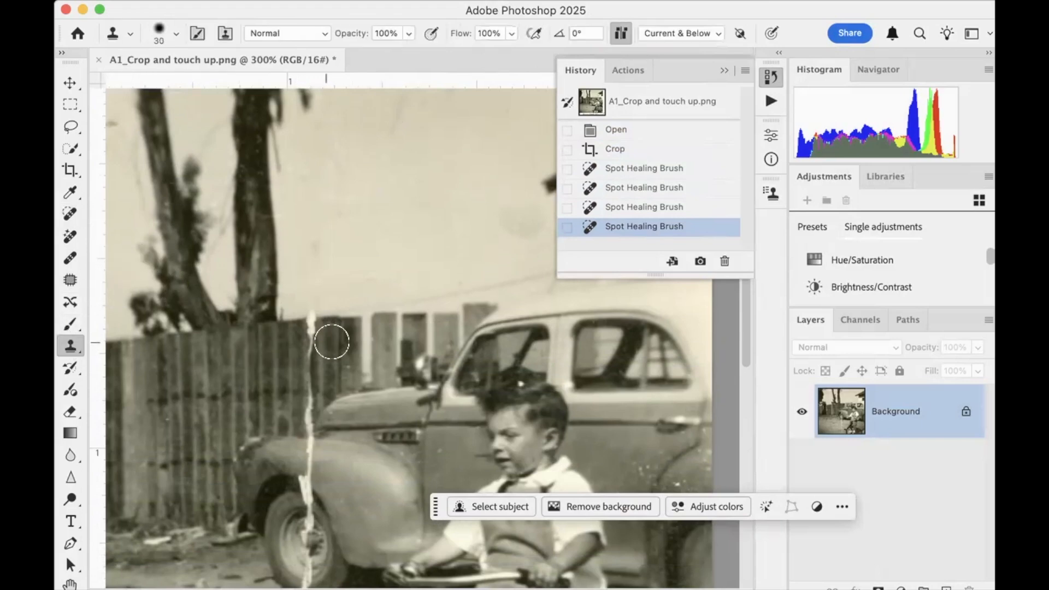
pyautogui.click(70, 213)
pyautogui.moveTo(315, 339)
pyautogui.mouseDown()
pyautogui.moveTo(313, 330)
pyautogui.moveTo(305, 400)
pyautogui.mouseUp()
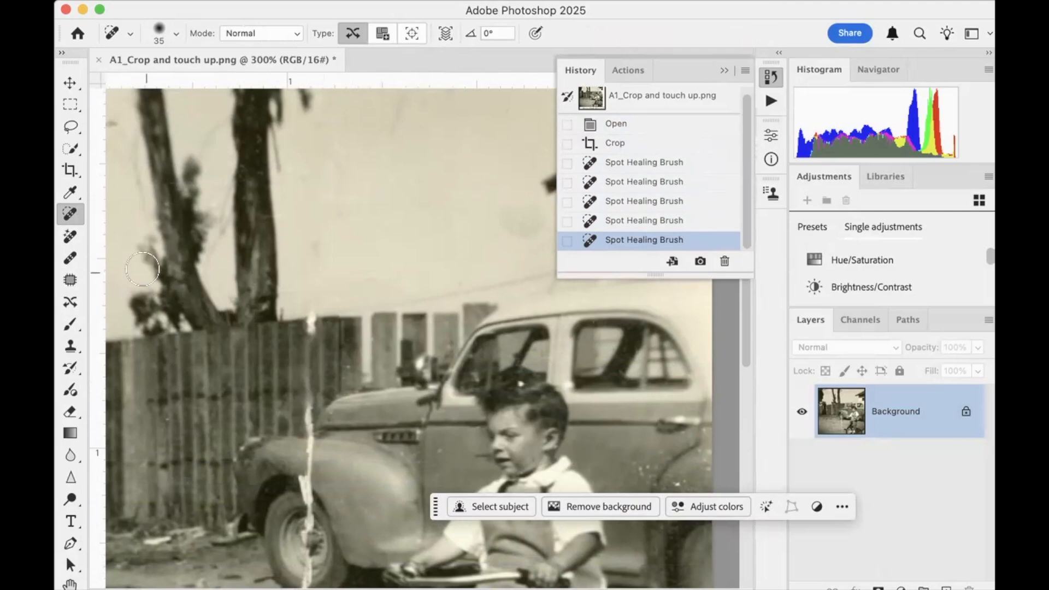
# Use the Clone Stamp at size 30 to cover the crack at the fence top with fence boards sampled just to its right
pyautogui.click(71, 346)
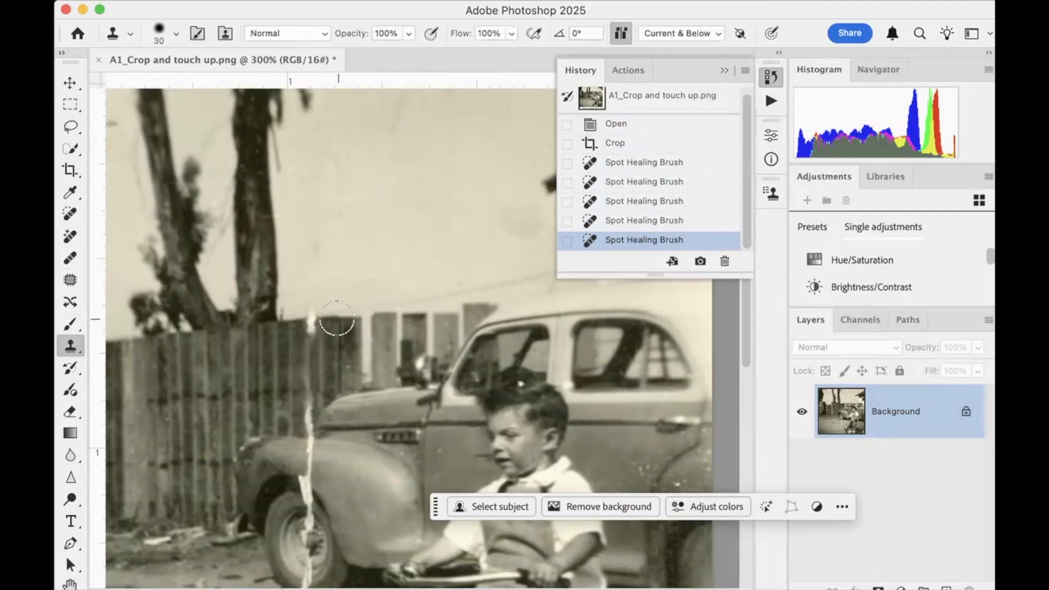
pyautogui.keyDown('alt'); pyautogui.click(330, 317); pyautogui.keyUp('alt')
pyautogui.moveTo(310, 317); pyautogui.dragTo(305, 356)
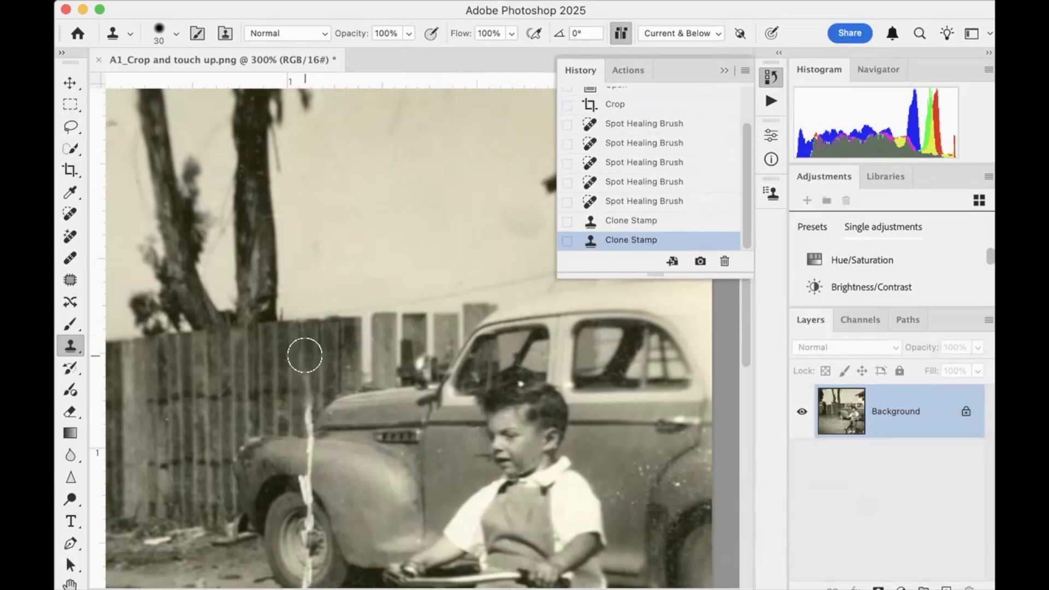
pyautogui.scroll(-4, 295, 405)
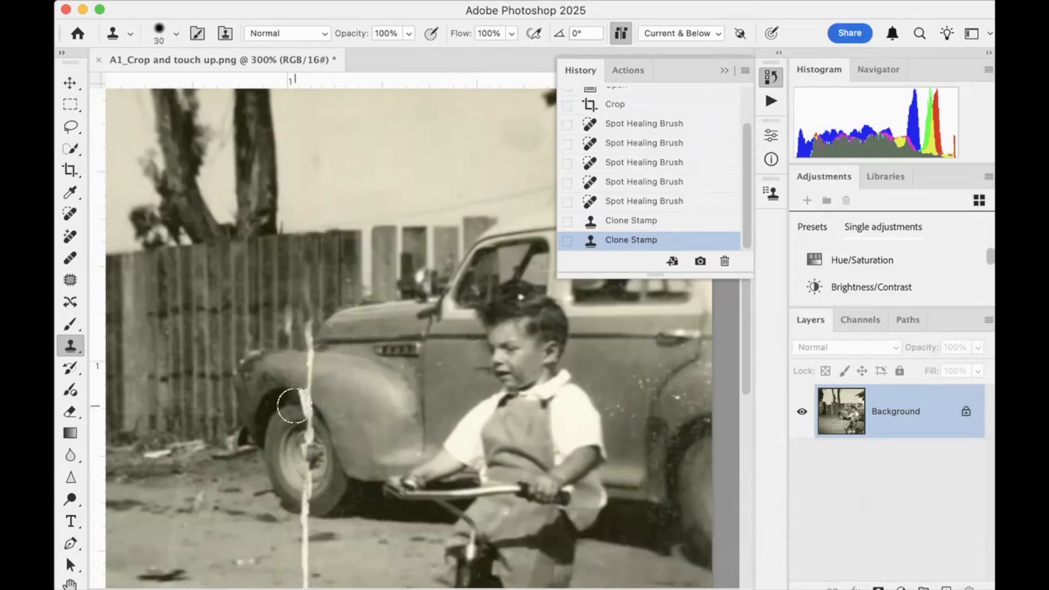
pyautogui.scroll(-3, 295, 406)
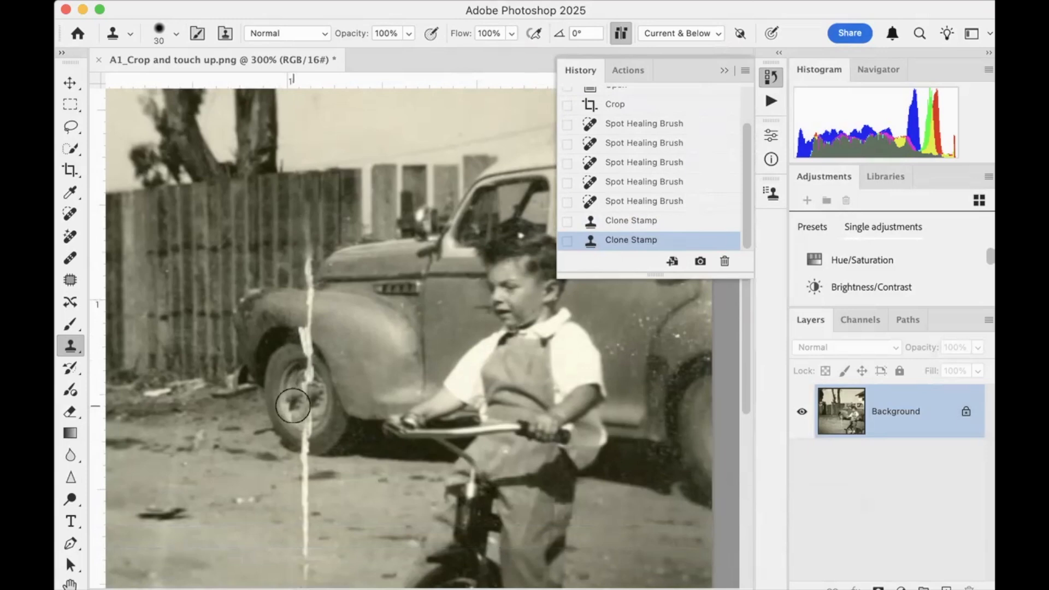
# Use the Clone Stamp at size 10 to cover the white crack at the base of the front tire
pyautogui.scroll(4, 292, 405)
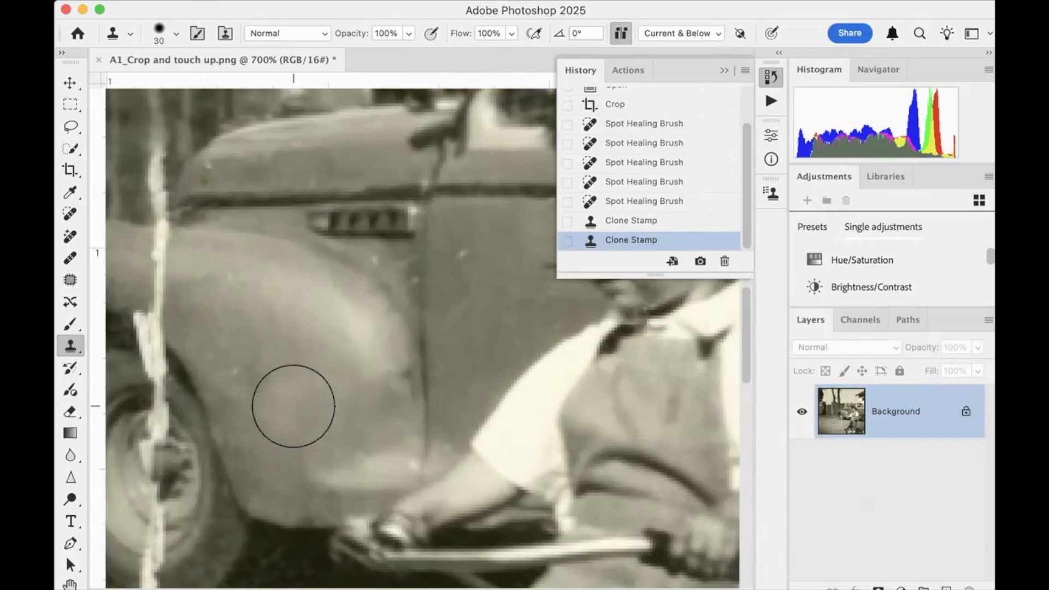
pyautogui.scroll(-3, 293, 405)
pyautogui.hscroll(-2, 293, 405)
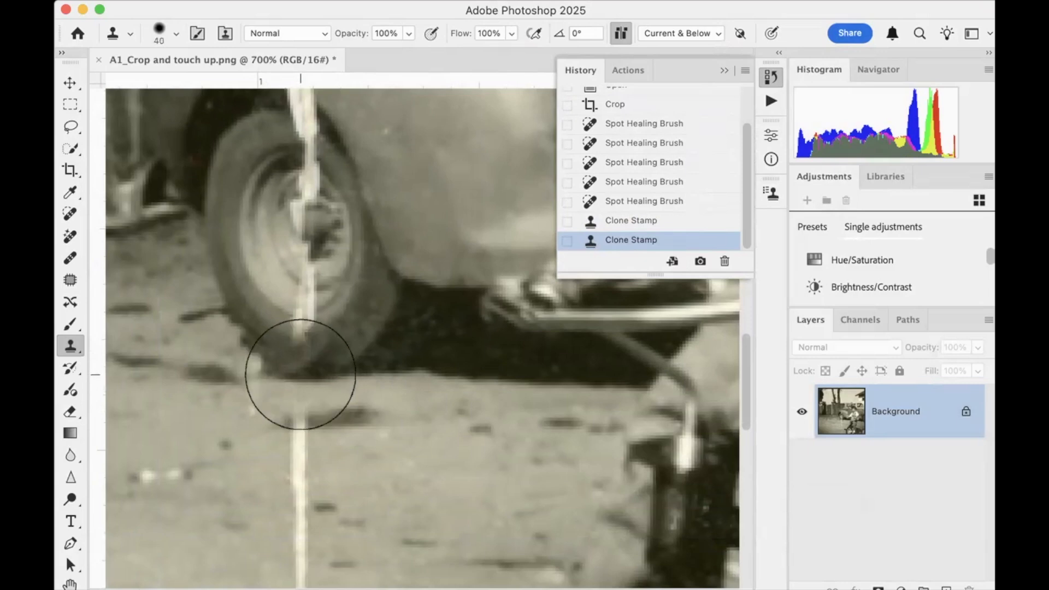
pyautogui.press('[')
pyautogui.press('[')
pyautogui.press('[')
pyautogui.press('[')
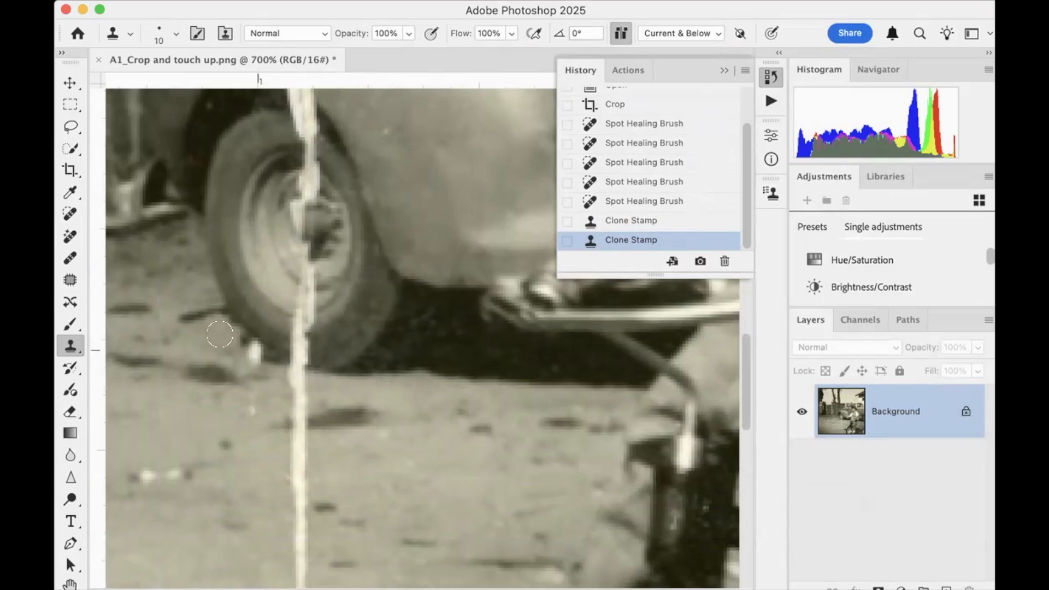
pyautogui.keyDown('alt'); pyautogui.click(325, 370); pyautogui.keyUp('alt')
pyautogui.moveTo(322, 369); pyautogui.dragTo(294, 366)
pyautogui.click(290, 364)
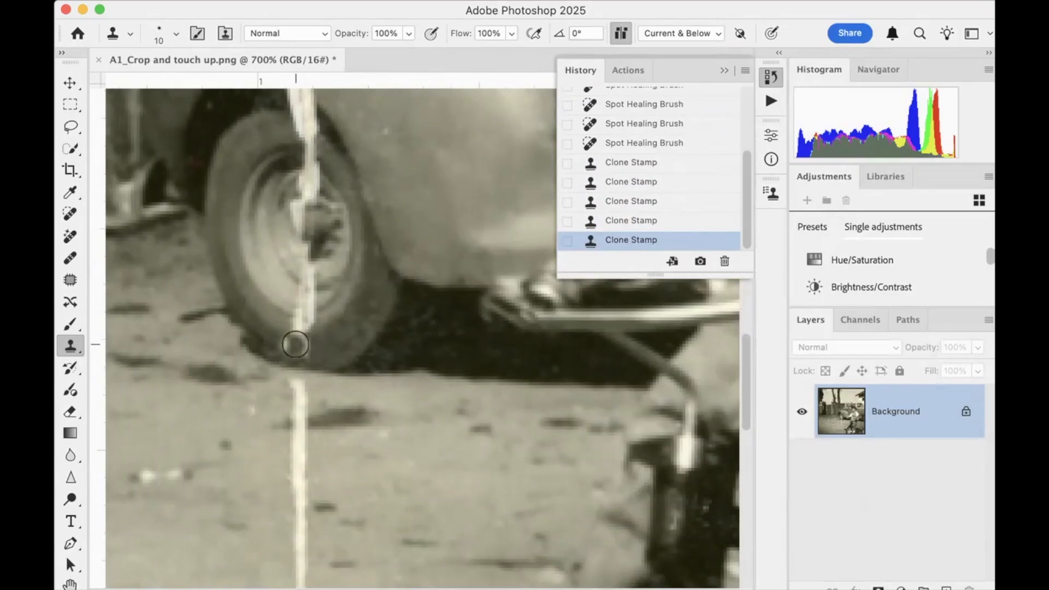
# Clone tire texture sampled beside the crack over its white line on the lower tire wall, up to the rim
pyautogui.click(284, 344)
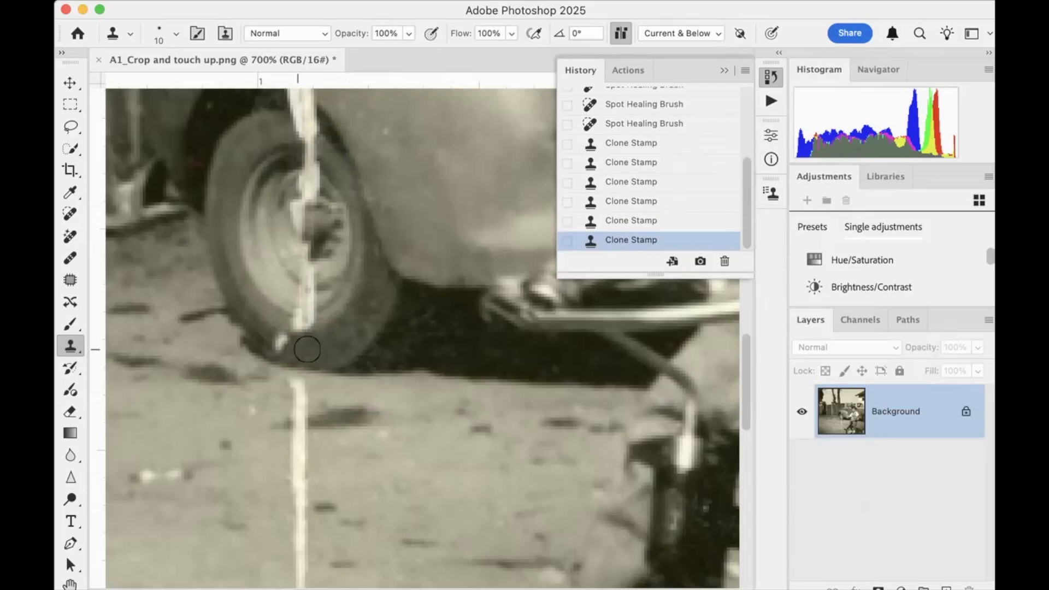
pyautogui.press('super+z')
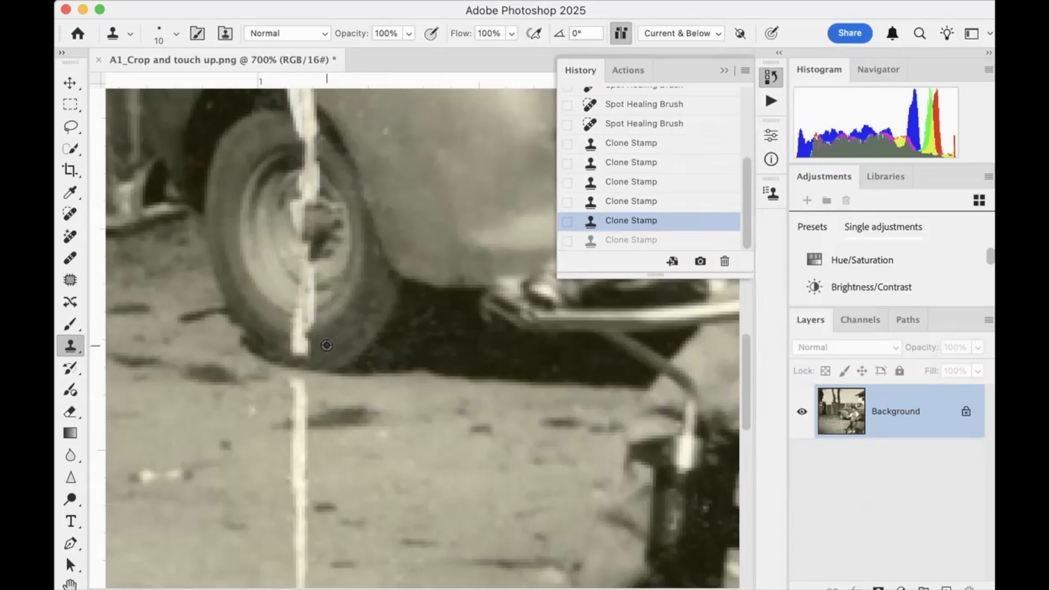
pyautogui.click(297, 347)
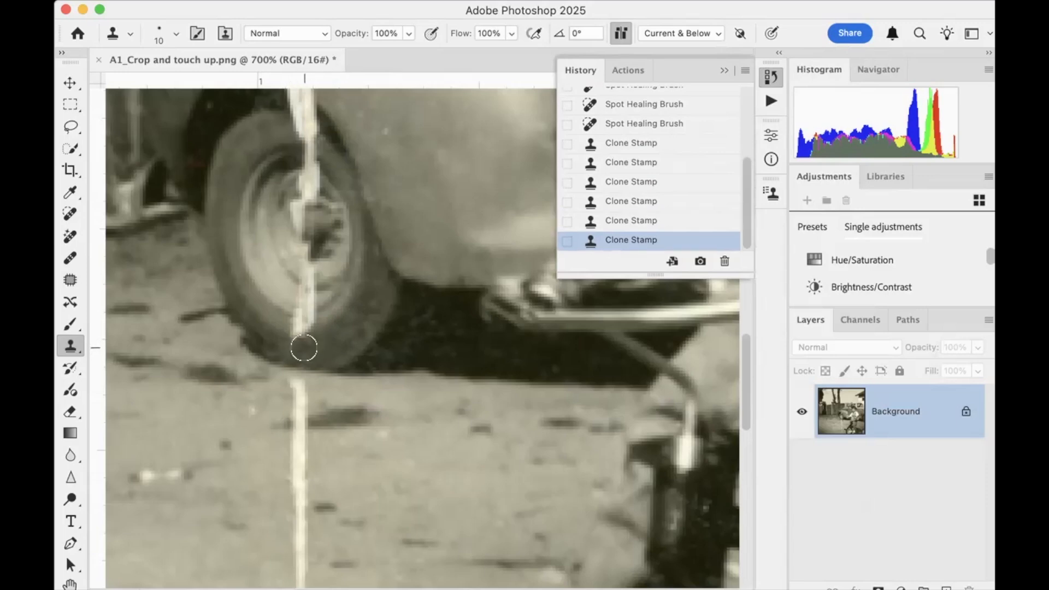
pyautogui.click(300, 342)
pyautogui.click(296, 338)
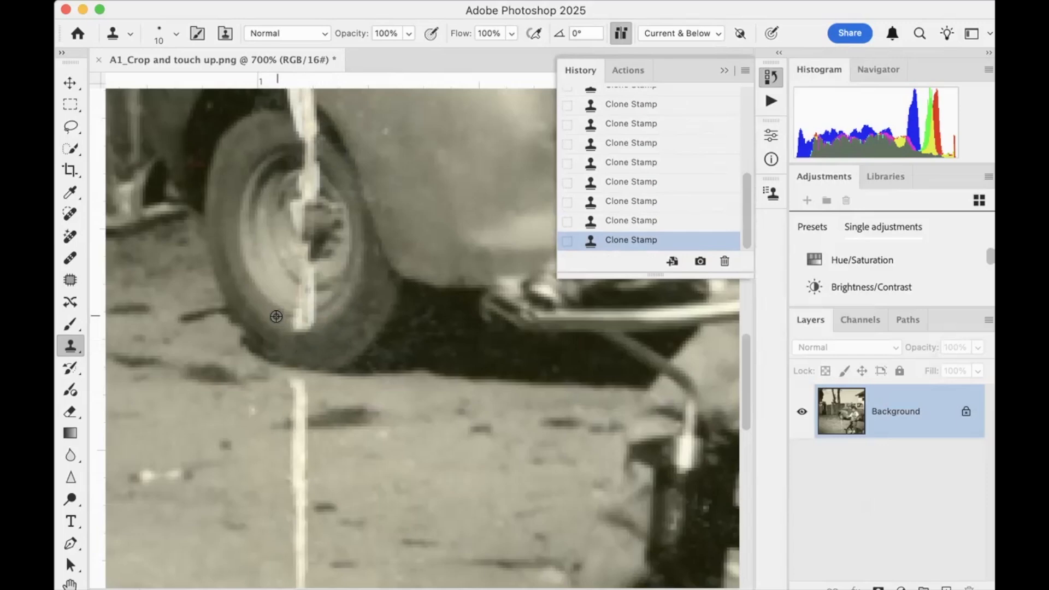
pyautogui.moveTo(290, 324); pyautogui.dragTo(299, 324)
pyautogui.click(299, 324)
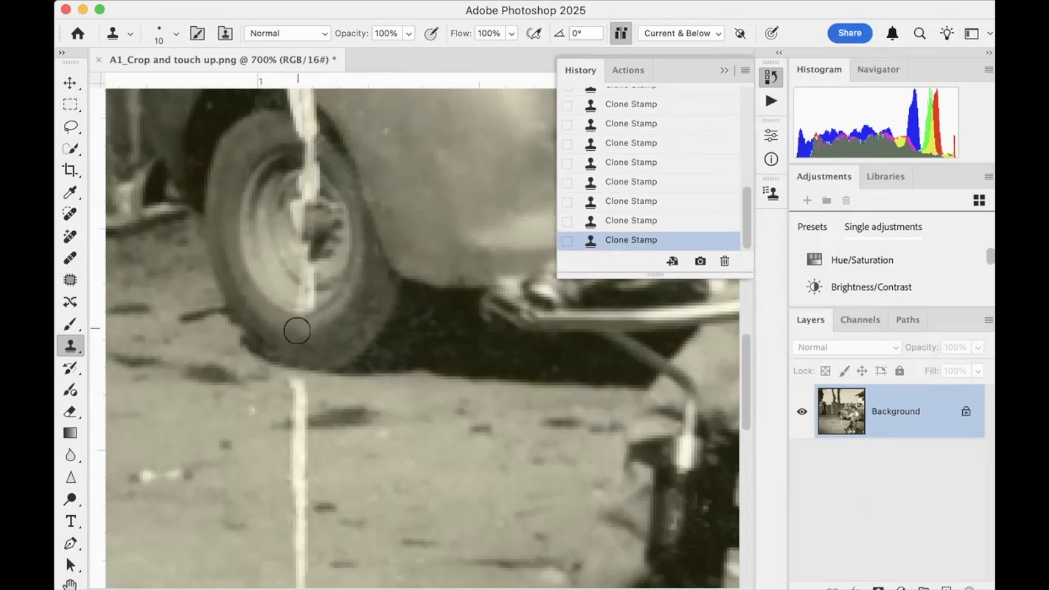
# Clone over the crack where it crosses the lower wheel disc and the upper edge of the rim
pyautogui.keyDown('alt'); pyautogui.click(290, 277); pyautogui.keyUp('alt')
pyautogui.click(296, 284)
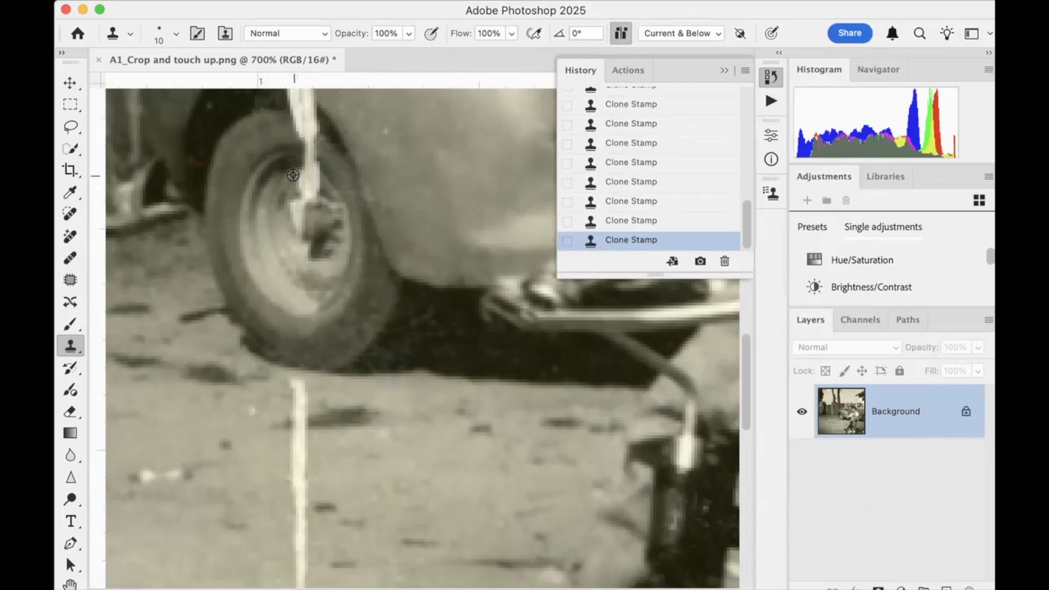
pyautogui.moveTo(305, 157); pyautogui.dragTo(304, 179)
pyautogui.keyDown('alt'); pyautogui.click(284, 186); pyautogui.keyUp('alt')
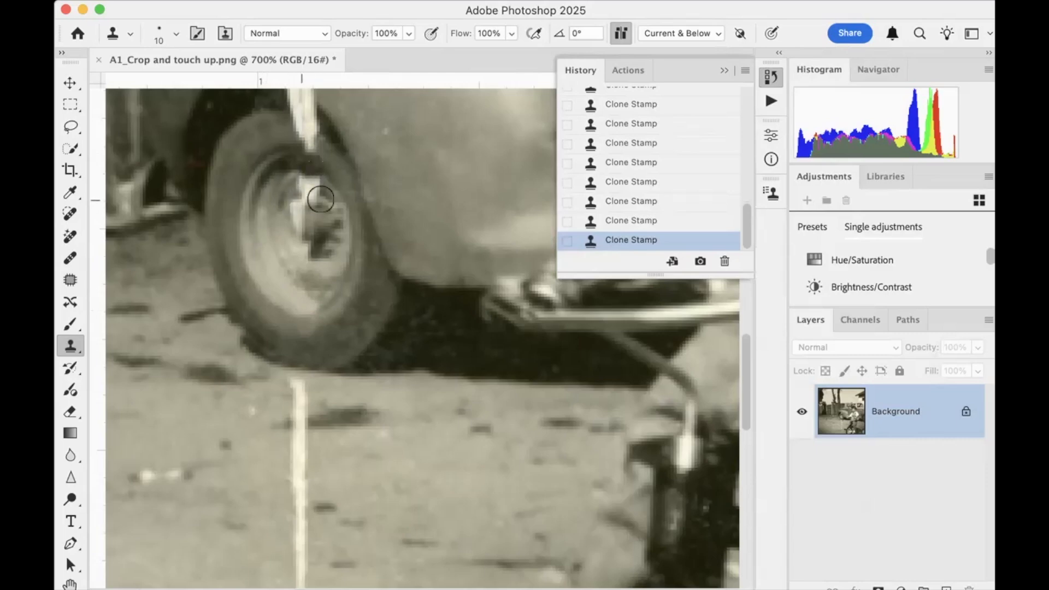
# Clone the dark wheel-arch shadow and adjacent tire over the crack between the fender edge and the rim
pyautogui.scroll(3, 386, 186)
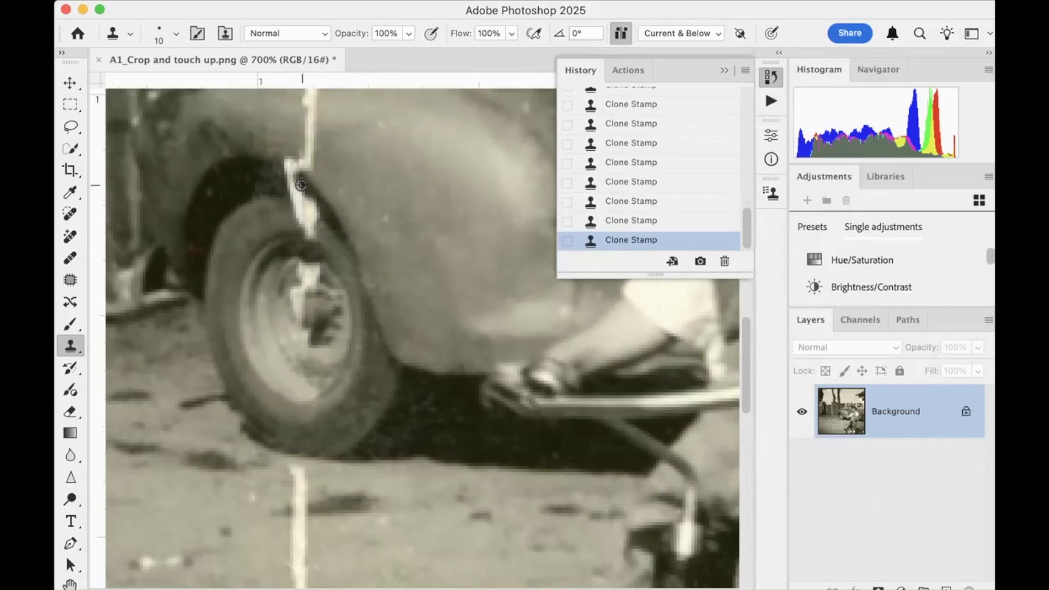
pyautogui.keyDown('alt'); pyautogui.click(260, 159); pyautogui.keyUp('alt')
pyautogui.click(279, 164)
pyautogui.moveTo(288, 169); pyautogui.dragTo(291, 203)
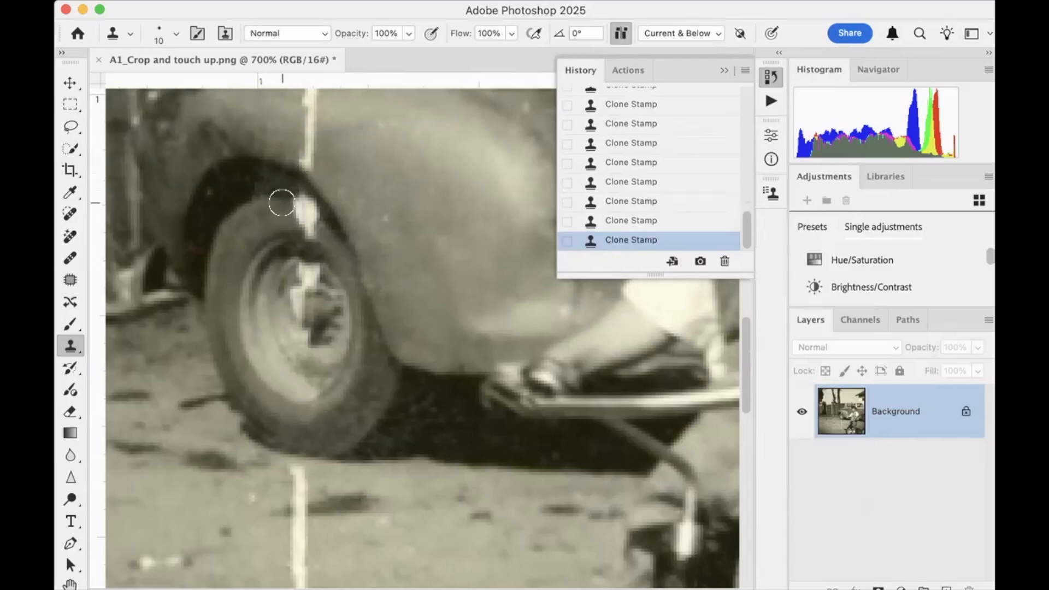
pyautogui.click(300, 206)
pyautogui.click(307, 211)
pyautogui.keyDown('alt'); pyautogui.click(270, 220); pyautogui.keyUp('alt')
pyautogui.click(308, 230)
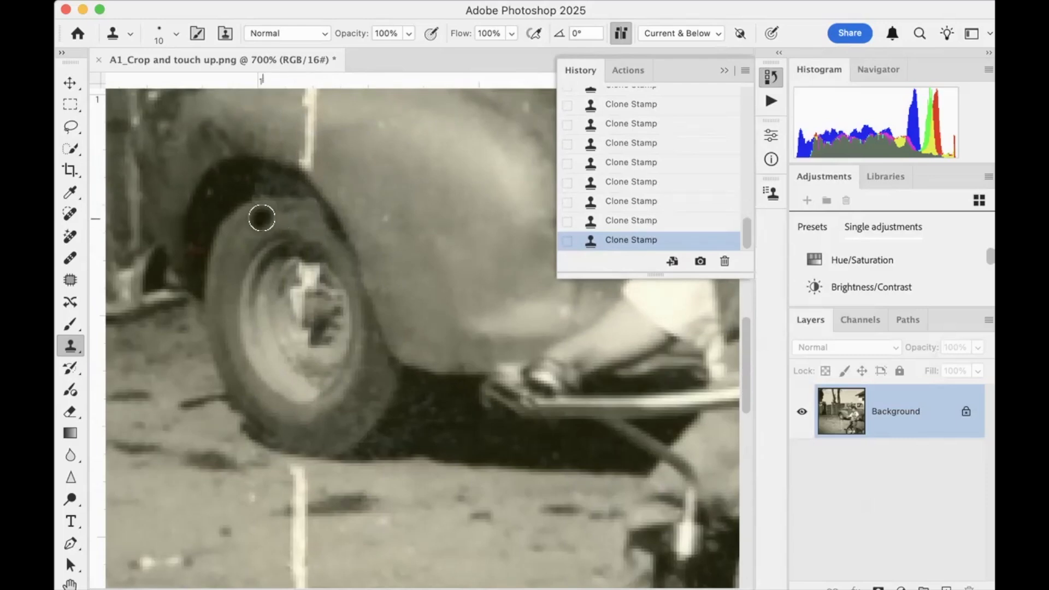
# Remove the white spot in the boy's hair with the Spot Healing Brush at size 8
pyautogui.scroll(10, 322, 234)
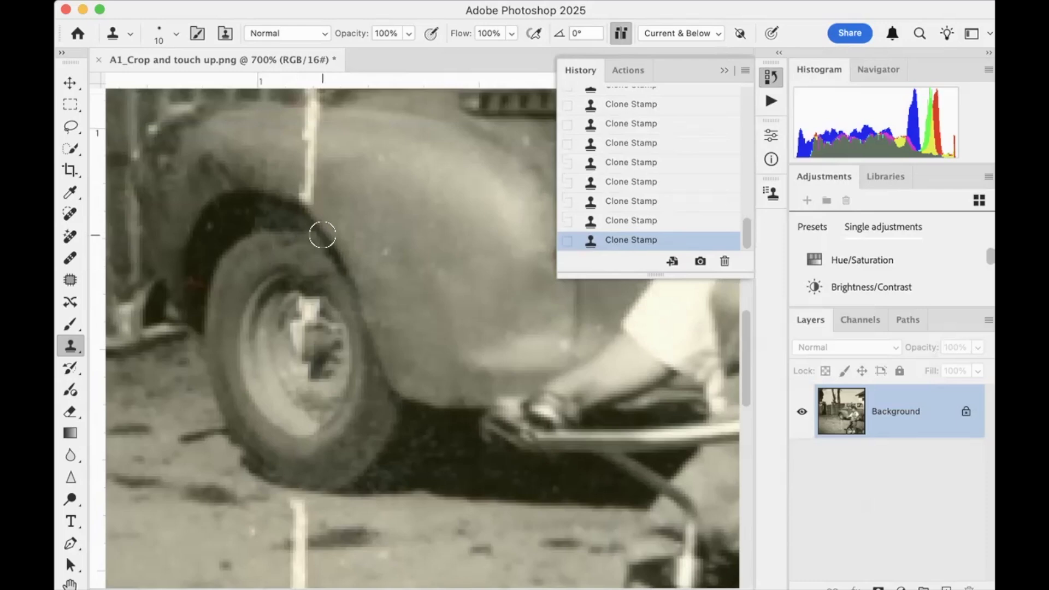
pyautogui.hscroll(10, 322, 234)
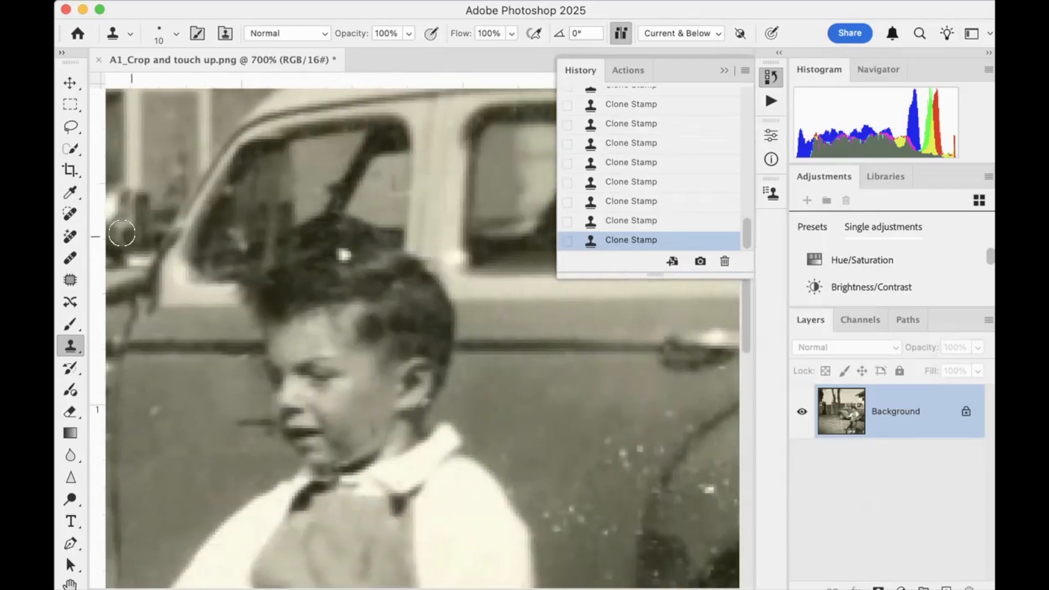
pyautogui.click(70, 214)
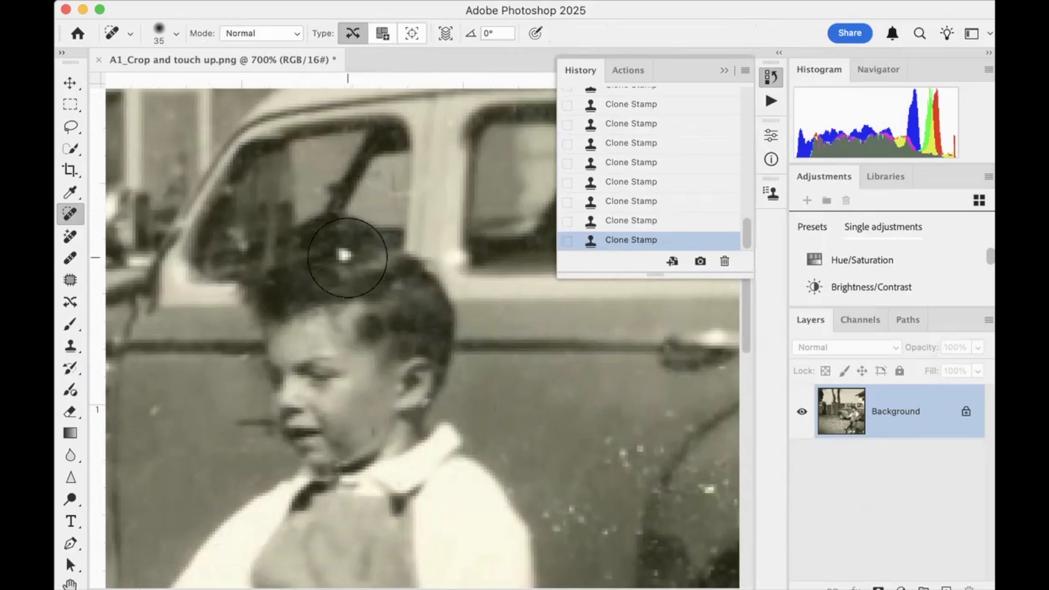
pyautogui.press('[')
pyautogui.press('[')
pyautogui.press('[')
pyautogui.press('[')
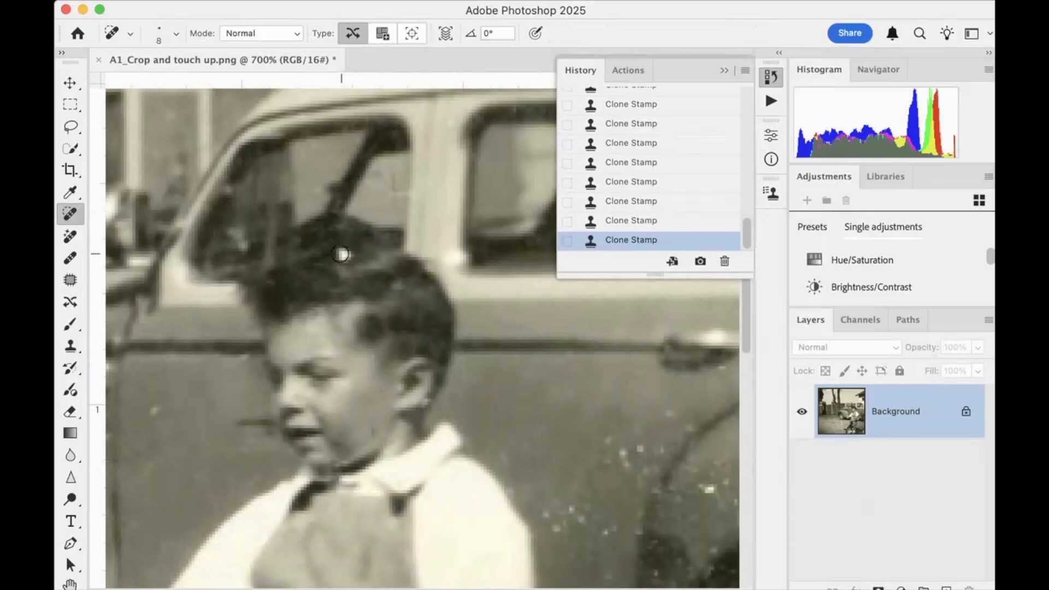
pyautogui.moveTo(341, 253); pyautogui.dragTo(365, 274)
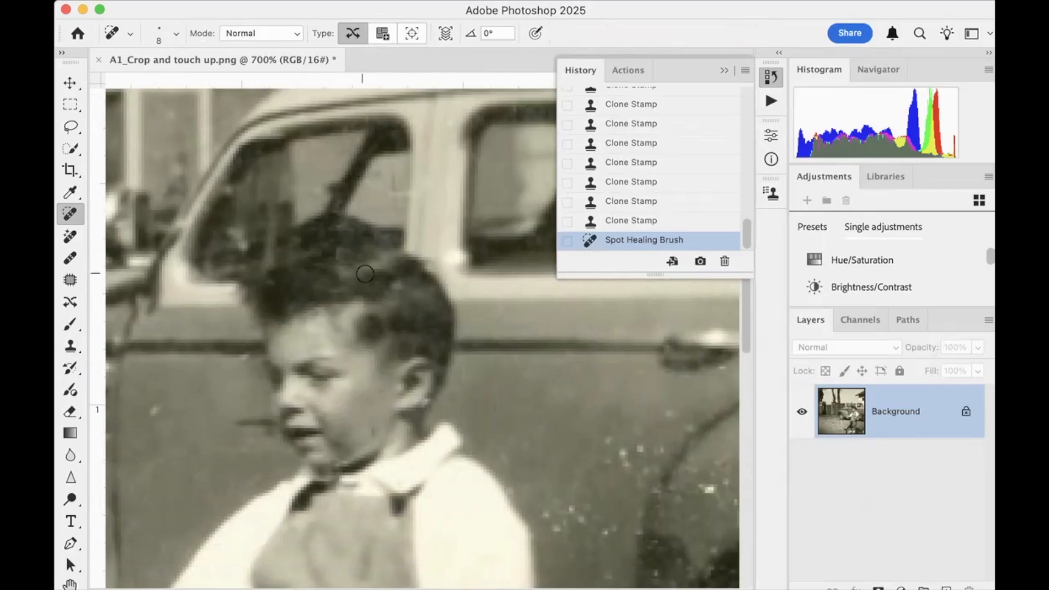
pyautogui.click(337, 253)
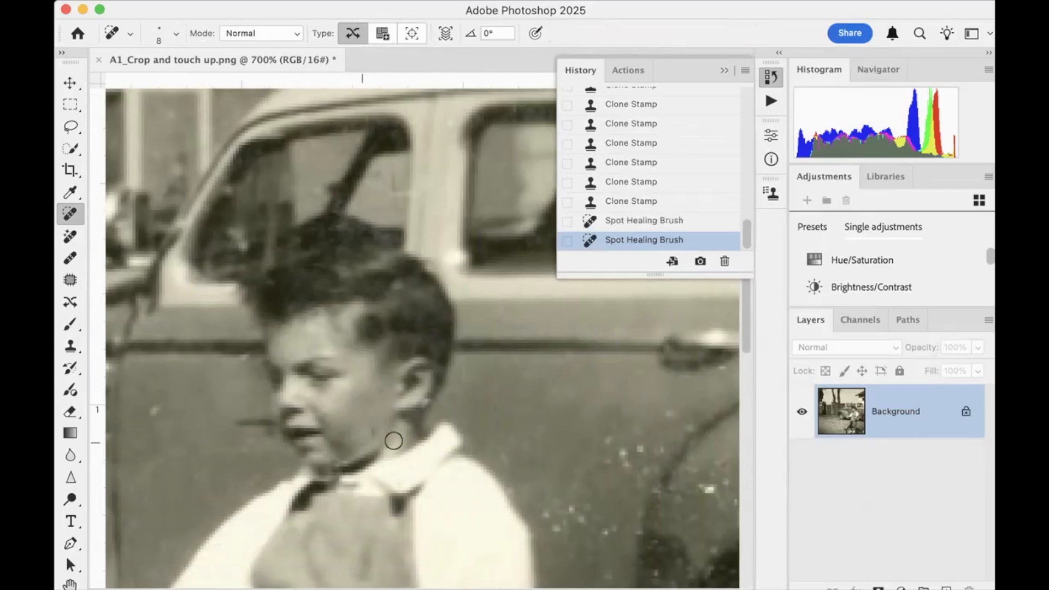
# Heal the light marks just below and behind the boy's ear with the Spot Healing Brush at size 4
pyautogui.click(424, 404)
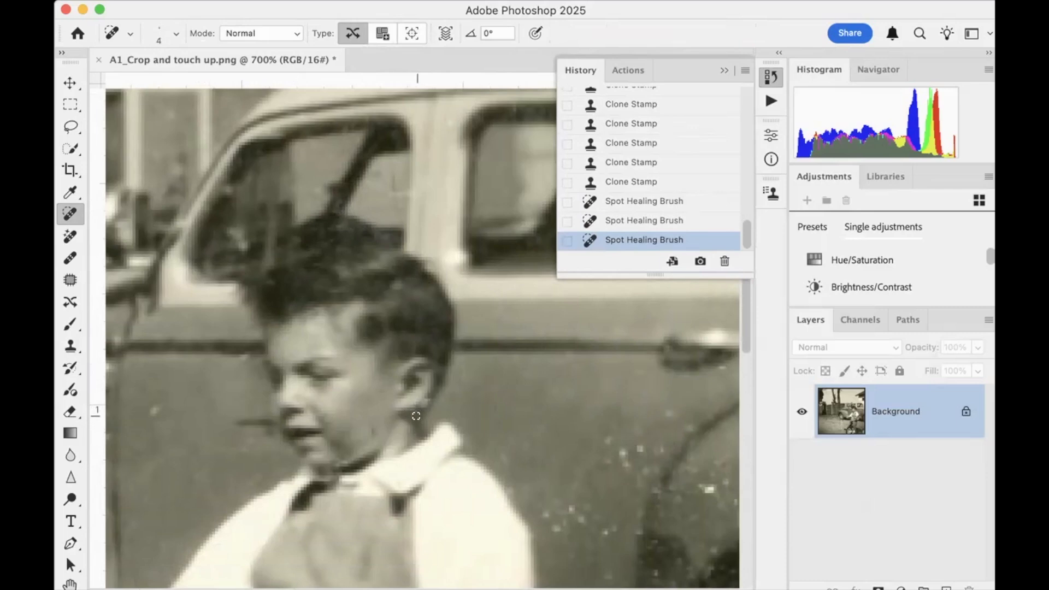
pyautogui.scroll(5, 411, 421)
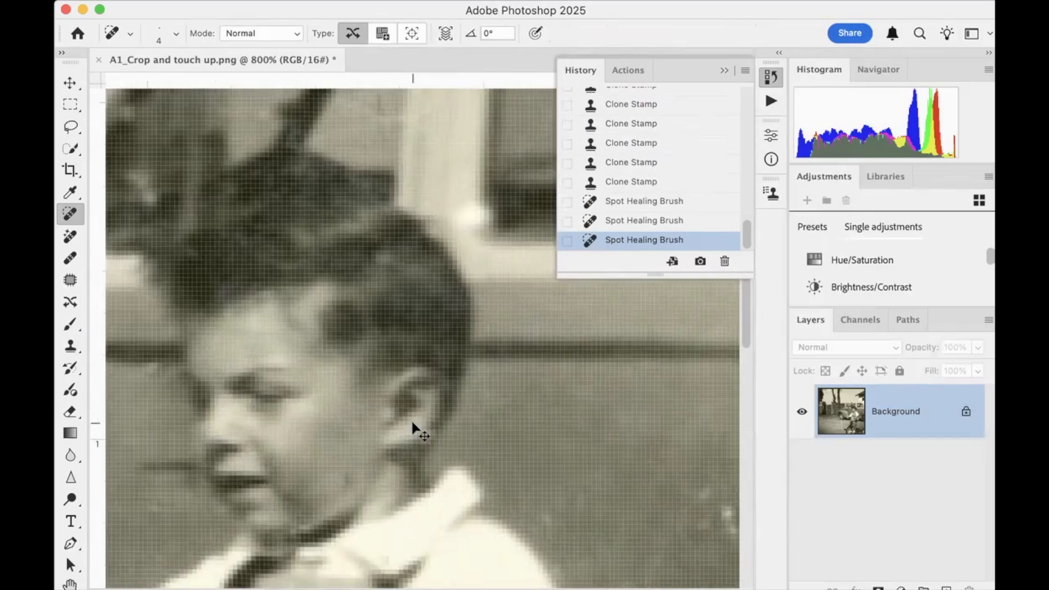
pyautogui.scroll(-2, 409, 414)
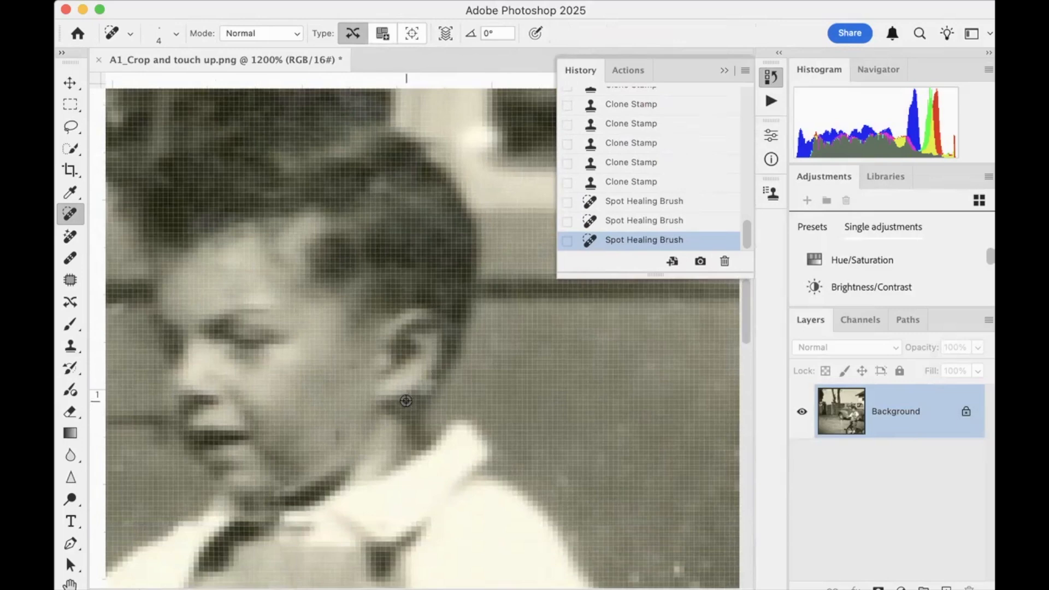
pyautogui.keyDown('alt'); pyautogui.click(422, 391); pyautogui.keyUp('alt')
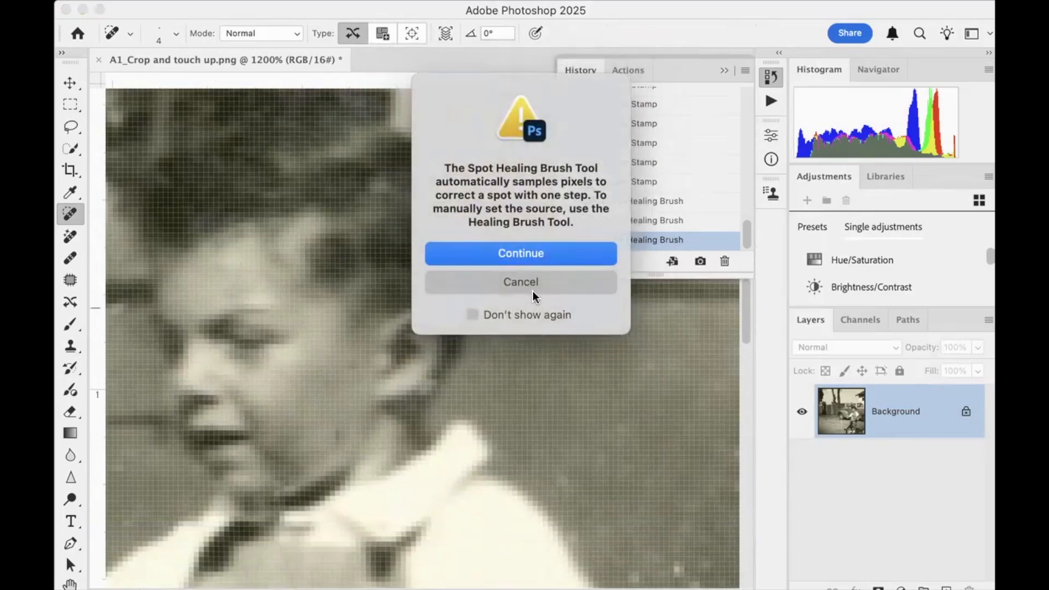
pyautogui.click(521, 282)
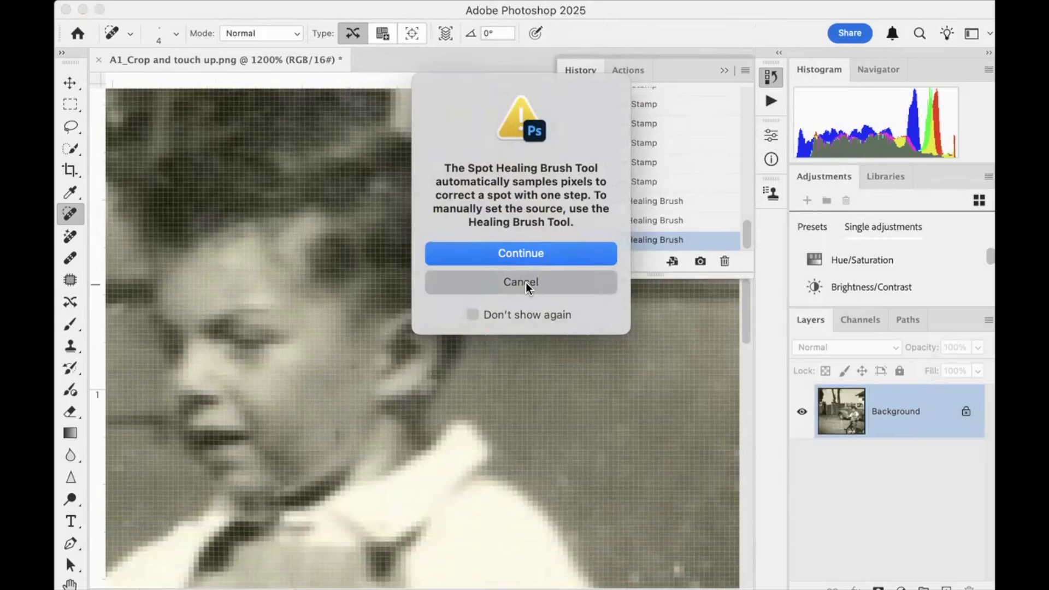
pyautogui.keyDown('alt'); pyautogui.click(414, 392); pyautogui.keyUp('alt')
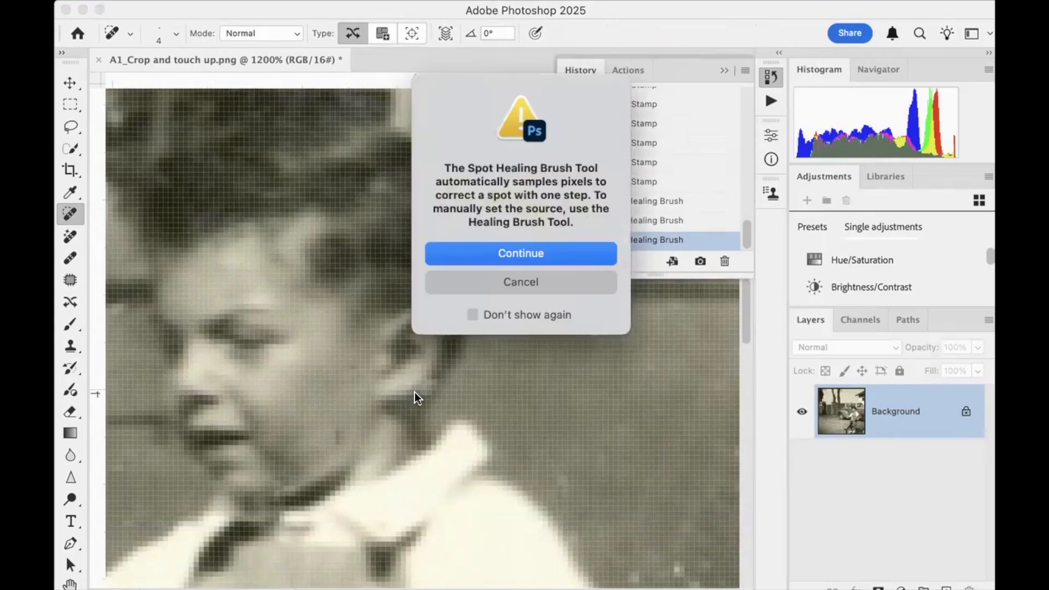
pyautogui.click(513, 254)
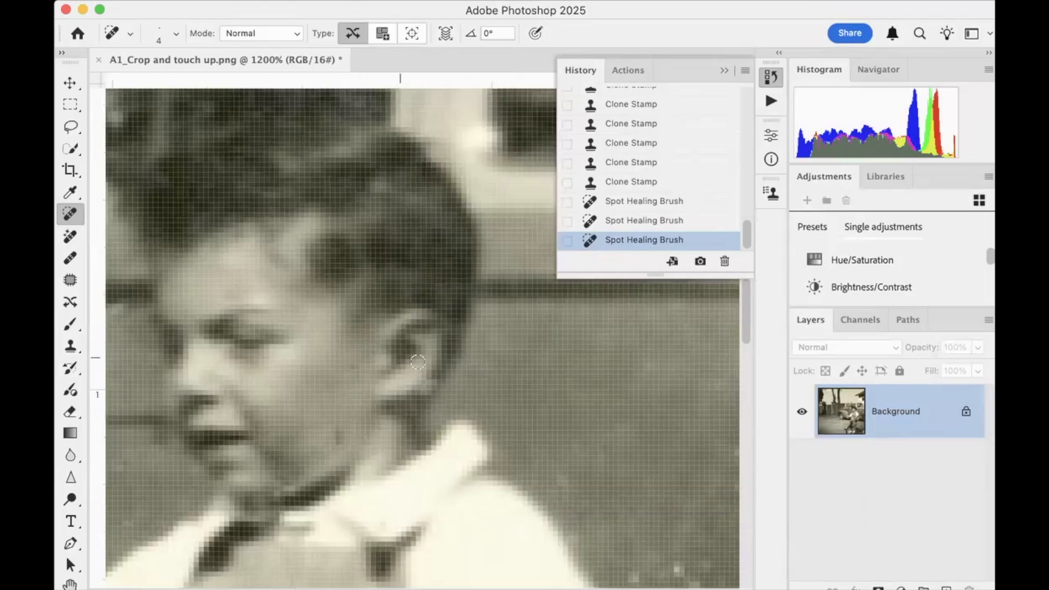
pyautogui.moveTo(430, 384); pyautogui.dragTo(416, 398)
# Use the Clone Stamp at size 3 to darken the stray light pixels along the boy's earlobe with nearby shadow
pyautogui.click(70, 345)
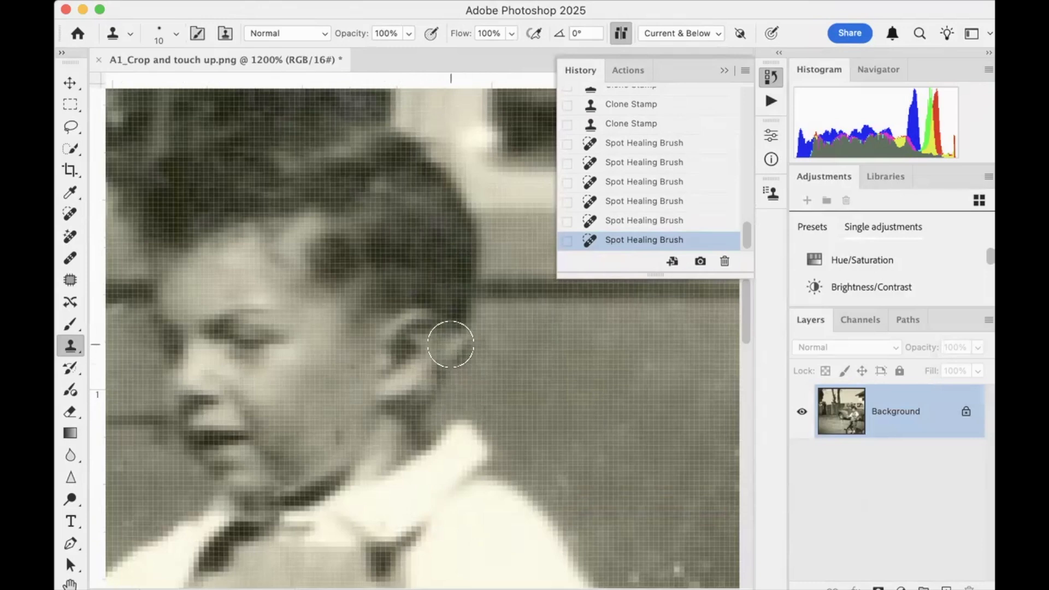
pyautogui.press('[')
pyautogui.press('[')
pyautogui.press('[')
pyautogui.press('[')
pyautogui.press('[')
pyautogui.press('[')
pyautogui.press('[')
pyautogui.press('[')
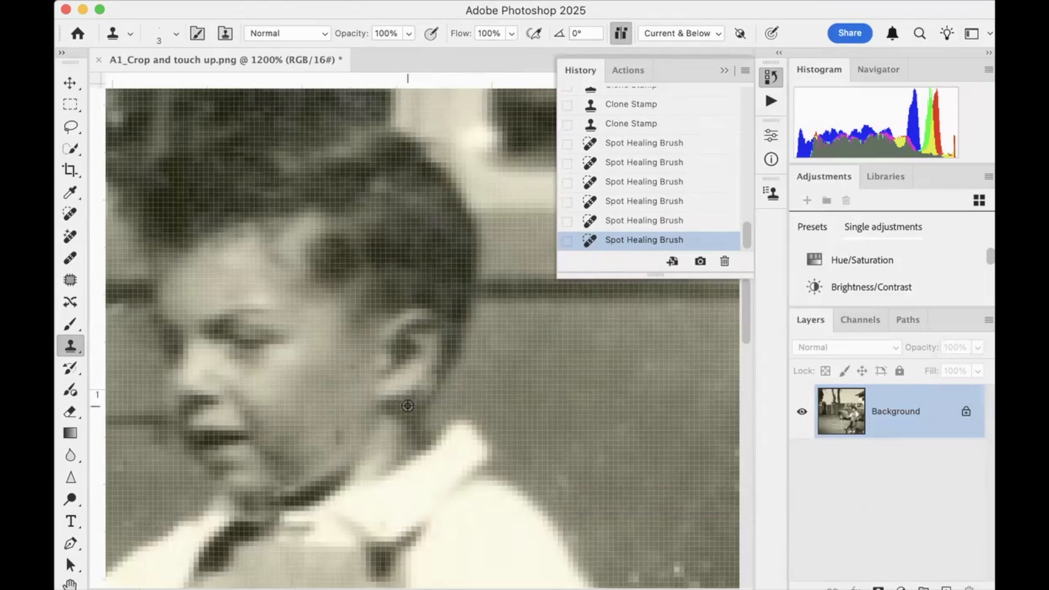
pyautogui.click(419, 391)
pyautogui.click(428, 383)
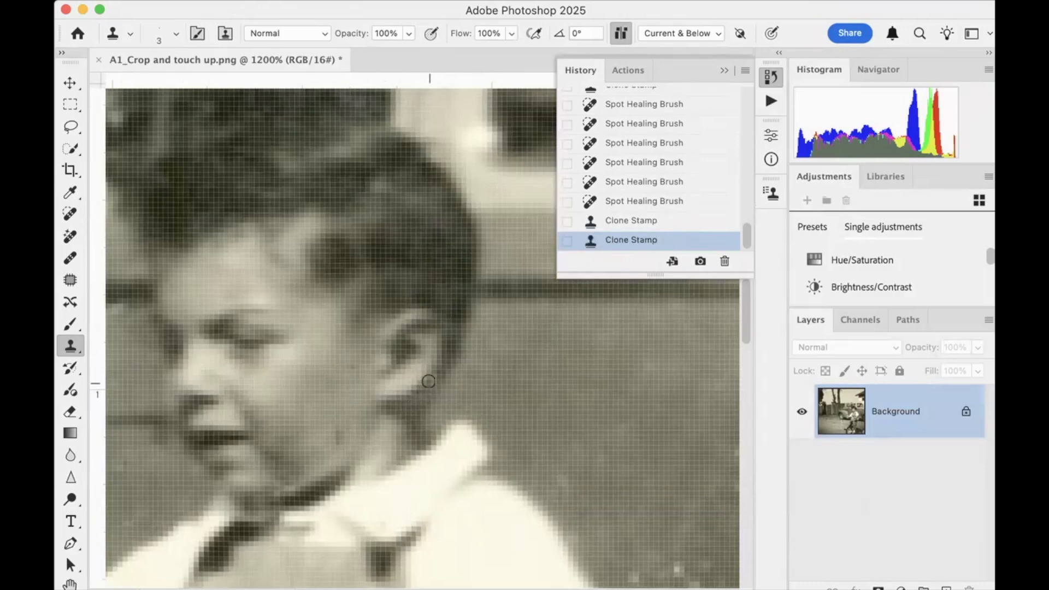
pyautogui.click(430, 379)
pyautogui.click(434, 375)
pyautogui.click(420, 393)
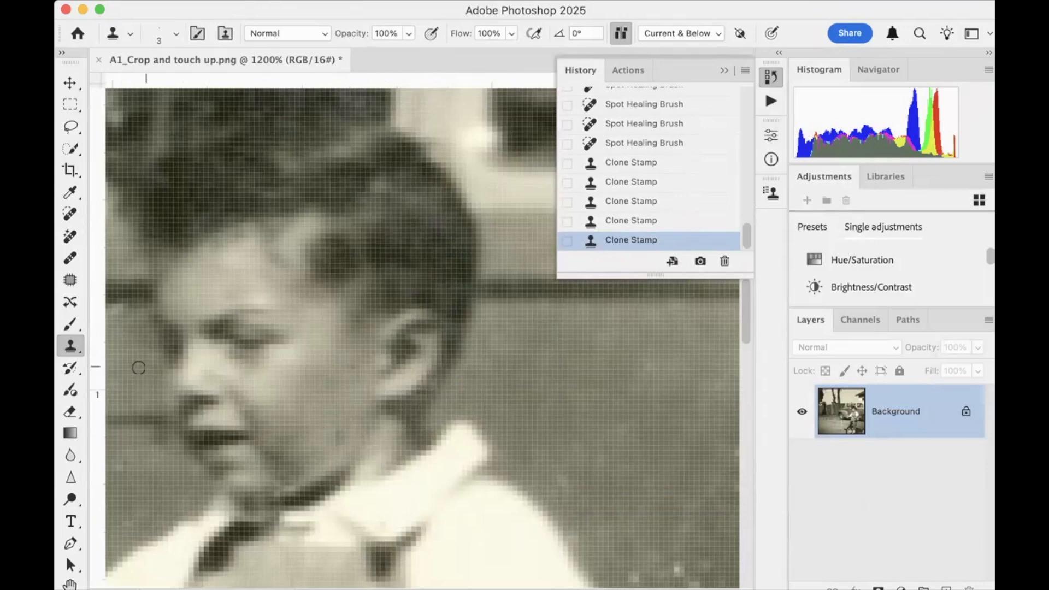
# Heal the small blemishes on the boy's cheek and jaw with the Spot Healing Brush at size 4
pyautogui.click(70, 214)
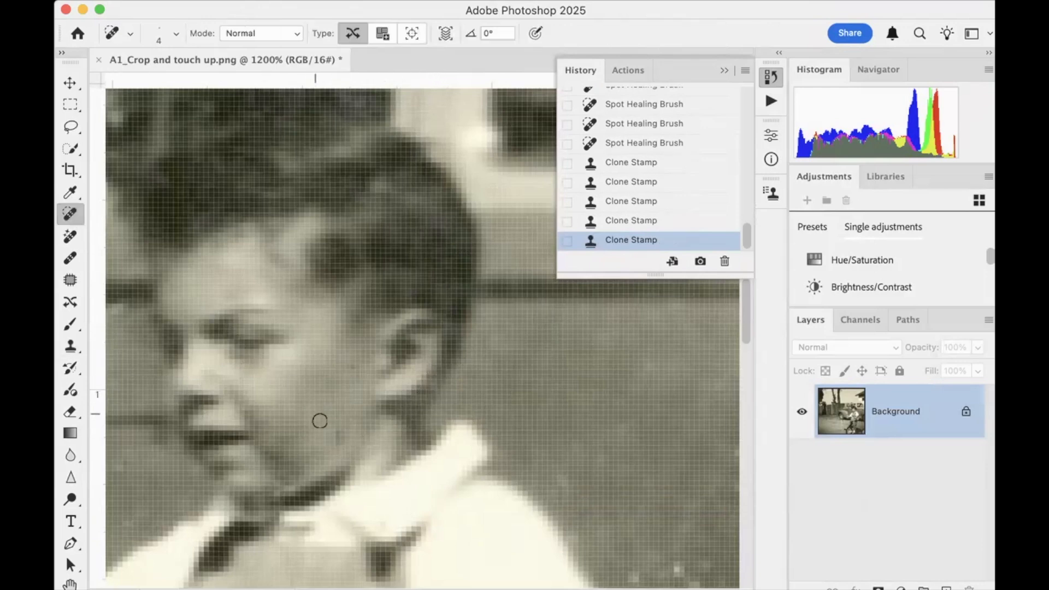
pyautogui.click(334, 440)
pyautogui.click(352, 369)
pyautogui.click(343, 432)
pyautogui.click(333, 444)
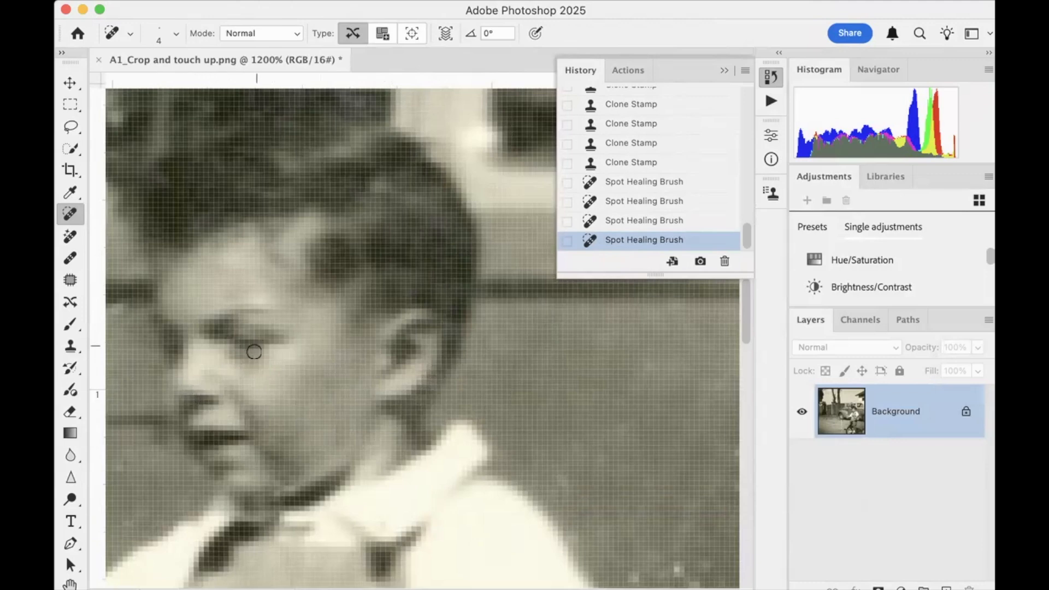
# Heal the white specks on the car door just behind the boy's shoulder with the Spot Healing Brush at size 4
pyautogui.scroll(-5, 364, 413)
pyautogui.scroll(-3, 363, 412)
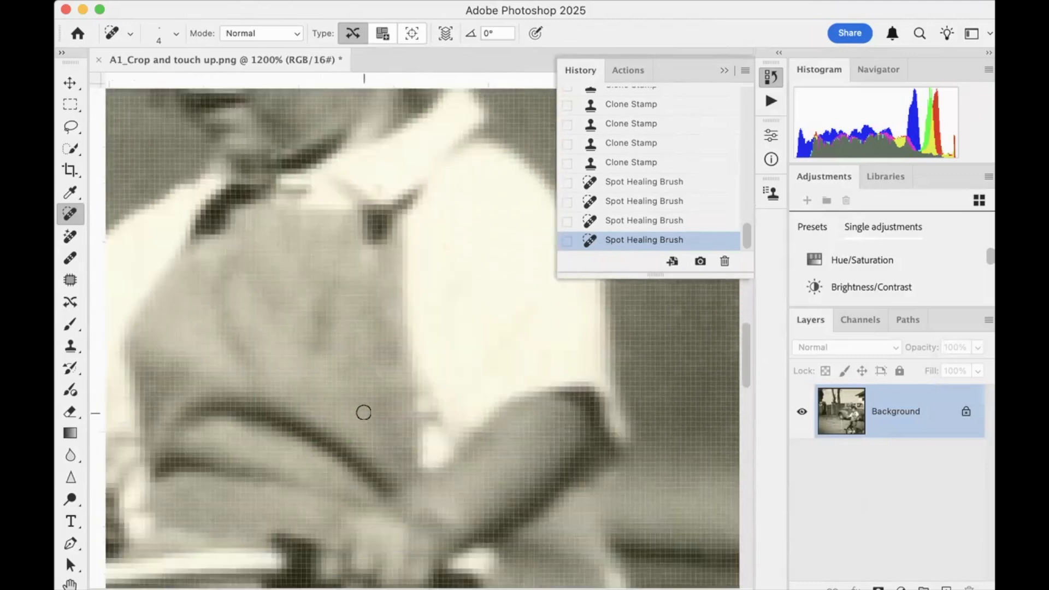
pyautogui.hscroll(5, 363, 413)
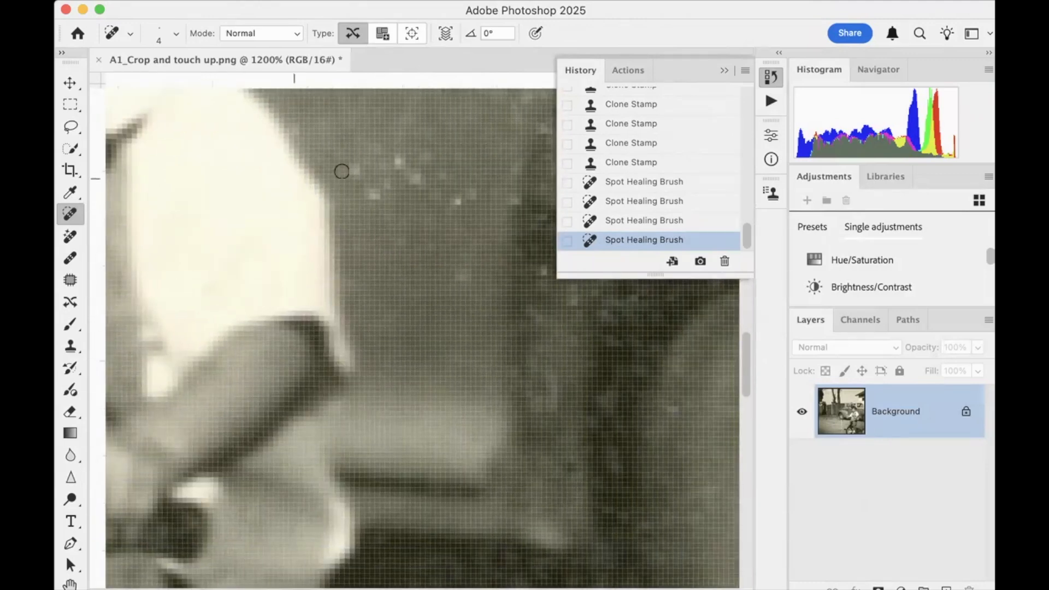
pyautogui.click(396, 160)
pyautogui.click(415, 177)
pyautogui.click(371, 190)
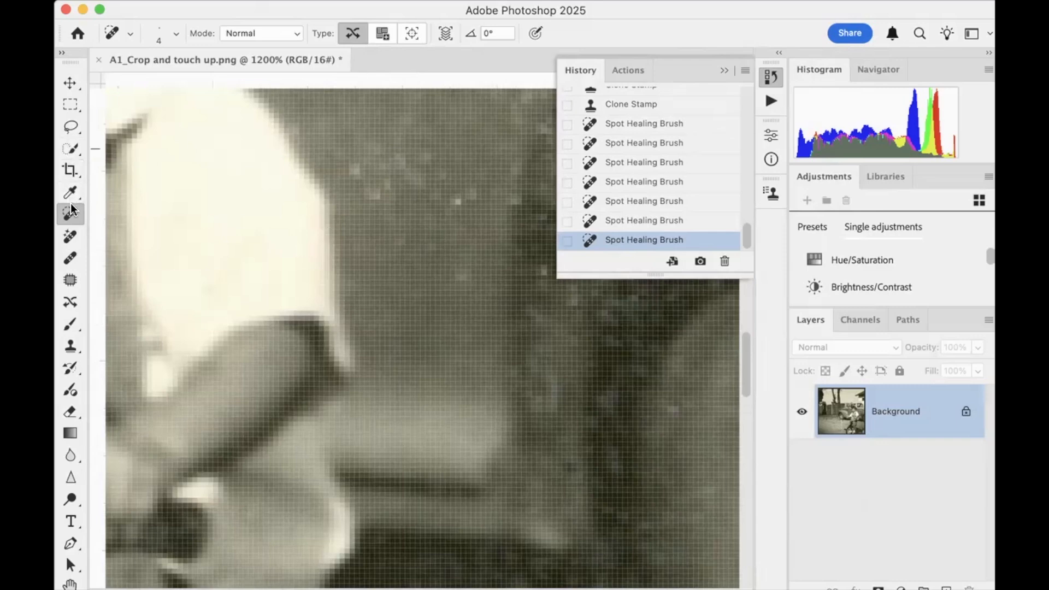
pyautogui.moveTo(346, 161)
pyautogui.mouseDown()
pyautogui.moveTo(368, 197)
pyautogui.moveTo(396, 158)
pyautogui.moveTo(414, 181)
pyautogui.mouseUp()
pyautogui.moveTo(476, 206)
pyautogui.mouseDown()
pyautogui.moveTo(464, 202)
pyautogui.moveTo(452, 220)
pyautogui.mouseUp()
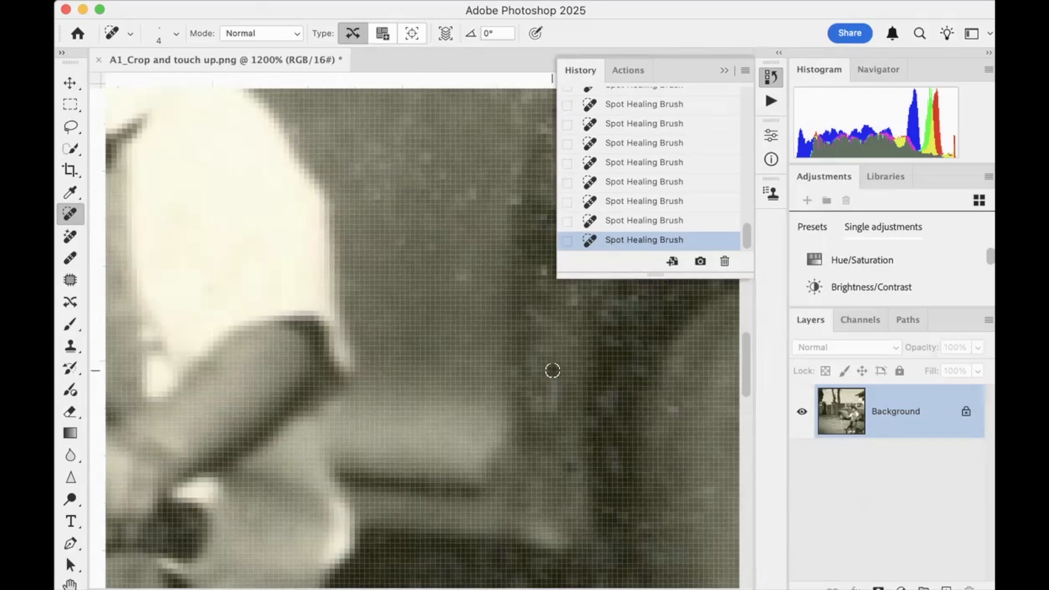
# Heal the upper part of the white crack in the dirt below the car's front wheel with the Spot Healing Brush at size 30
pyautogui.press('super+0')
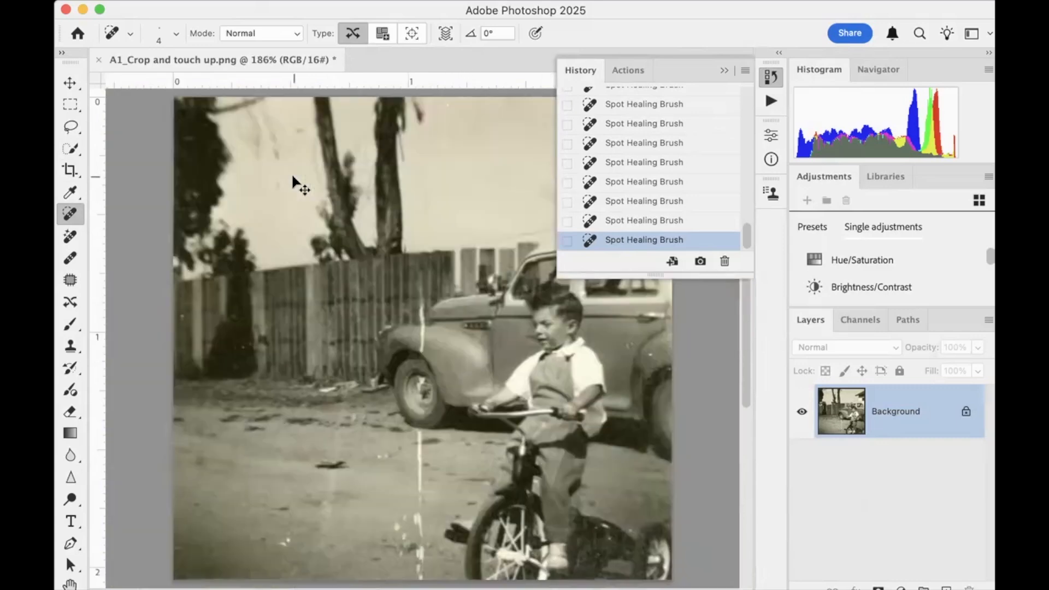
pyautogui.scroll(-5, 382, 328)
pyautogui.hscroll(3, 382, 327)
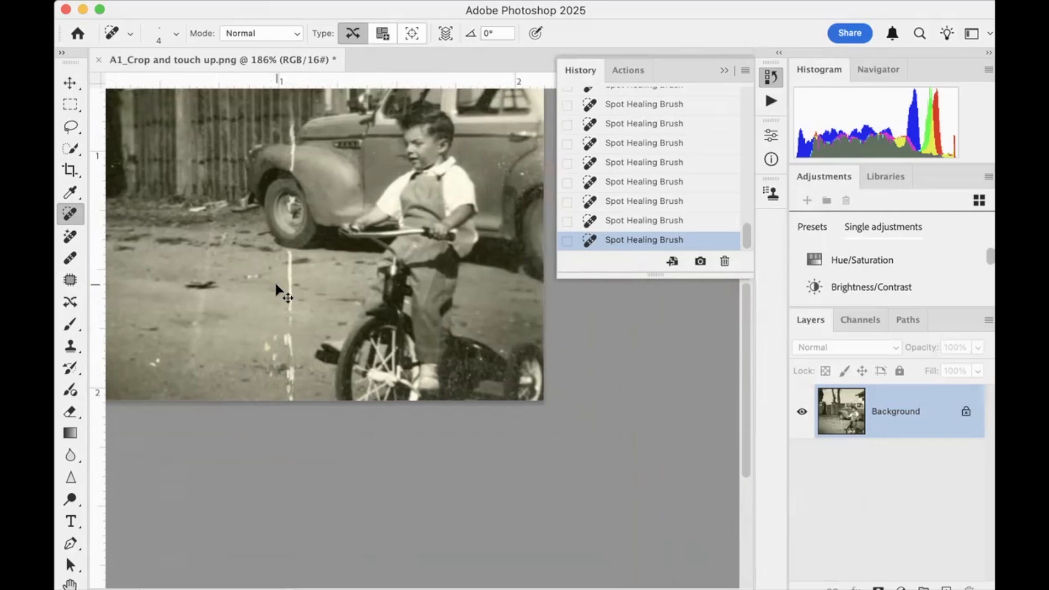
pyautogui.press('super+plus')
pyautogui.hscroll(-10, 276, 284)
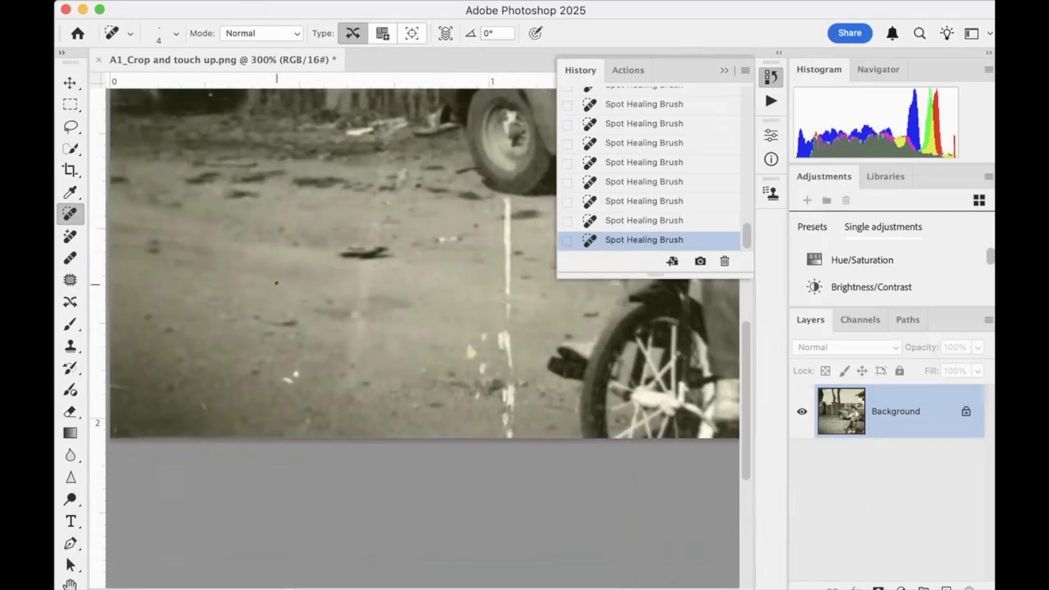
pyautogui.hscroll(8, 277, 284)
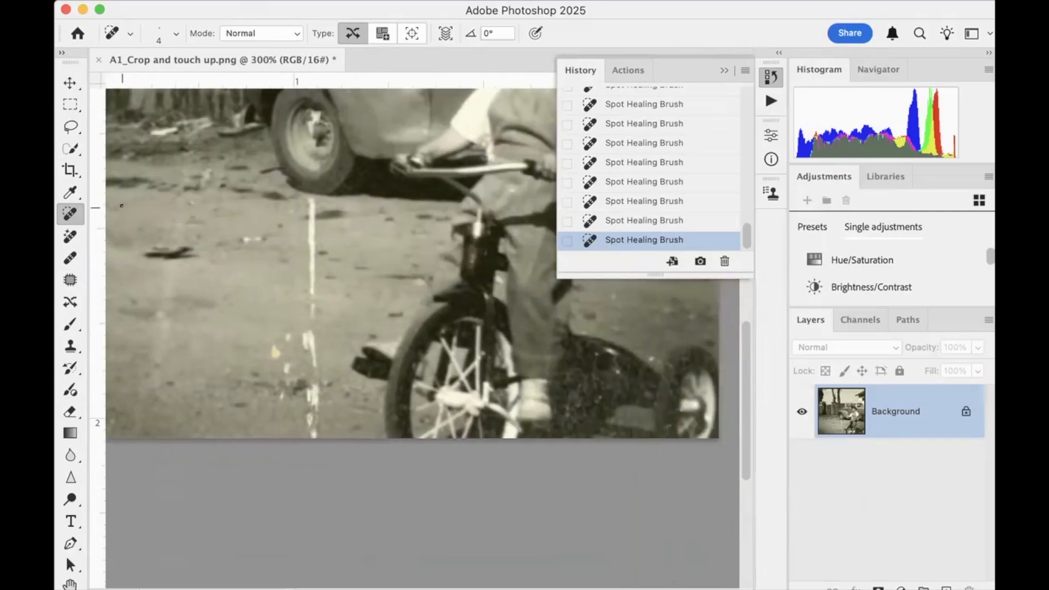
pyautogui.press(']')
pyautogui.press(']')
pyautogui.press(']')
pyautogui.press(']')
pyautogui.moveTo(233, 236)
pyautogui.mouseDown()
pyautogui.moveTo(261, 237)
pyautogui.moveTo(270, 253)
pyautogui.moveTo(264, 241)
pyautogui.moveTo(310, 222)
pyautogui.moveTo(312, 316)
pyautogui.mouseUp()
# Heal the yellow and white flecks in the dirt beside the crack with the Spot Healing Brush at size 30
pyautogui.click(272, 353)
pyautogui.click(290, 336)
pyautogui.moveTo(288, 365); pyautogui.dragTo(279, 379)
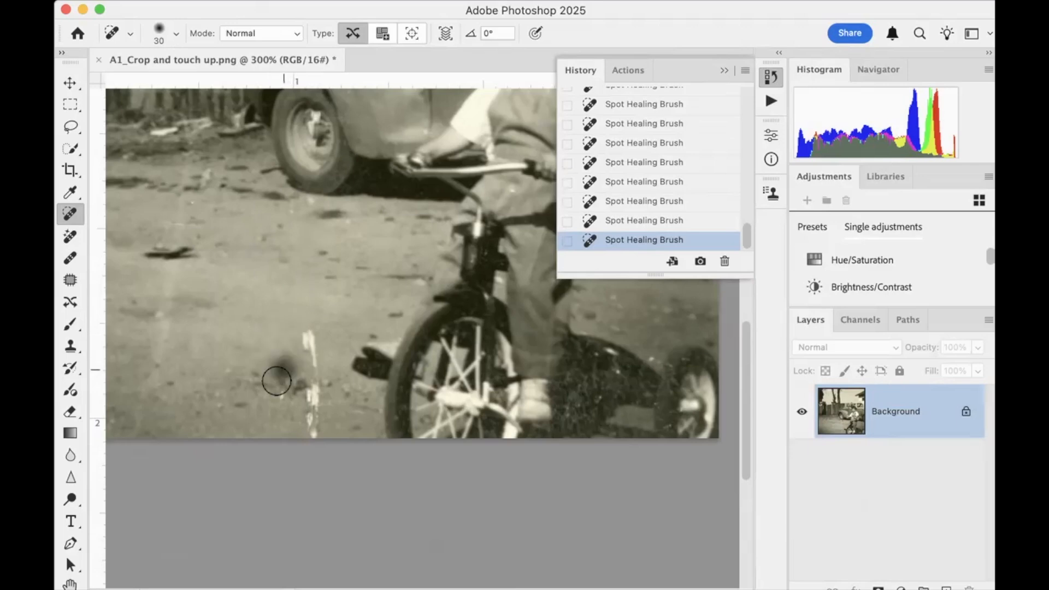
pyautogui.click(278, 395)
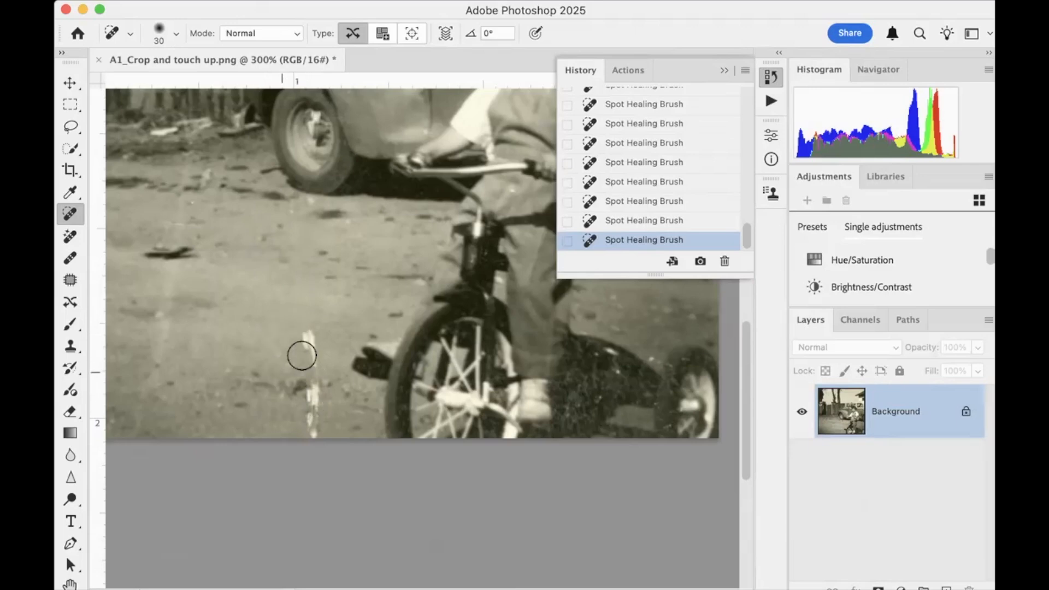
# Heal the rest of the crack down to the photo's lower edge and the pale streaks in the dirt beside it
pyautogui.moveTo(306, 335)
pyautogui.mouseDown()
pyautogui.moveTo(312, 374)
pyautogui.moveTo(290, 386)
pyautogui.moveTo(320, 387)
pyautogui.moveTo(298, 412)
pyautogui.moveTo(312, 393)
pyautogui.moveTo(315, 443)
pyautogui.mouseUp()
pyautogui.click(239, 409)
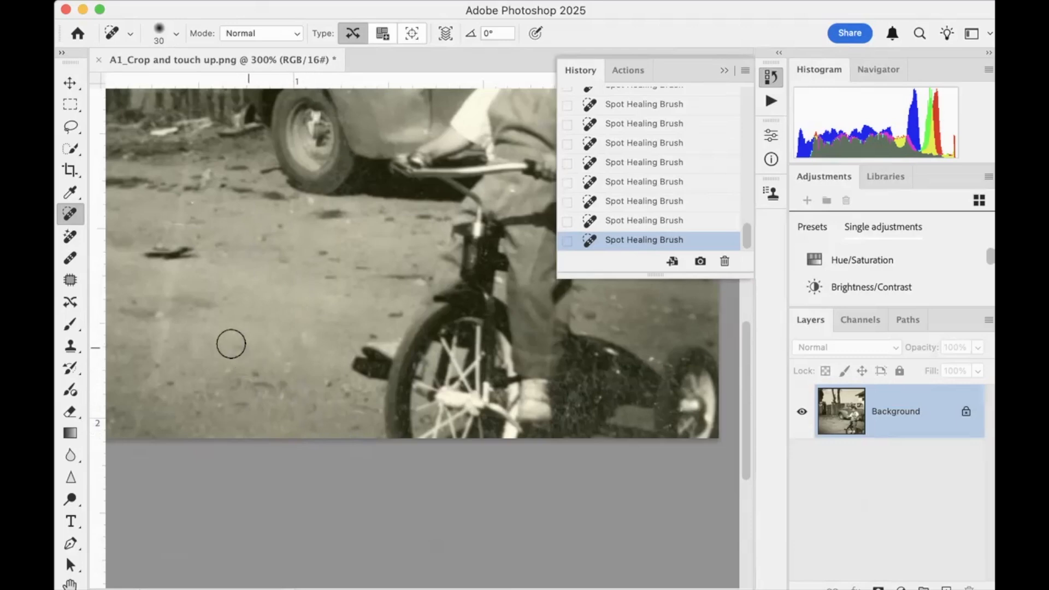
pyautogui.moveTo(169, 279)
pyautogui.mouseDown()
pyautogui.moveTo(186, 253)
pyautogui.moveTo(243, 263)
pyautogui.mouseUp()
pyautogui.moveTo(262, 269); pyautogui.dragTo(278, 265)
# Clone darker dirt in a row of dabs across the ground in front of the tricycle with the Clone Stamp at size 20
pyautogui.click(71, 346)
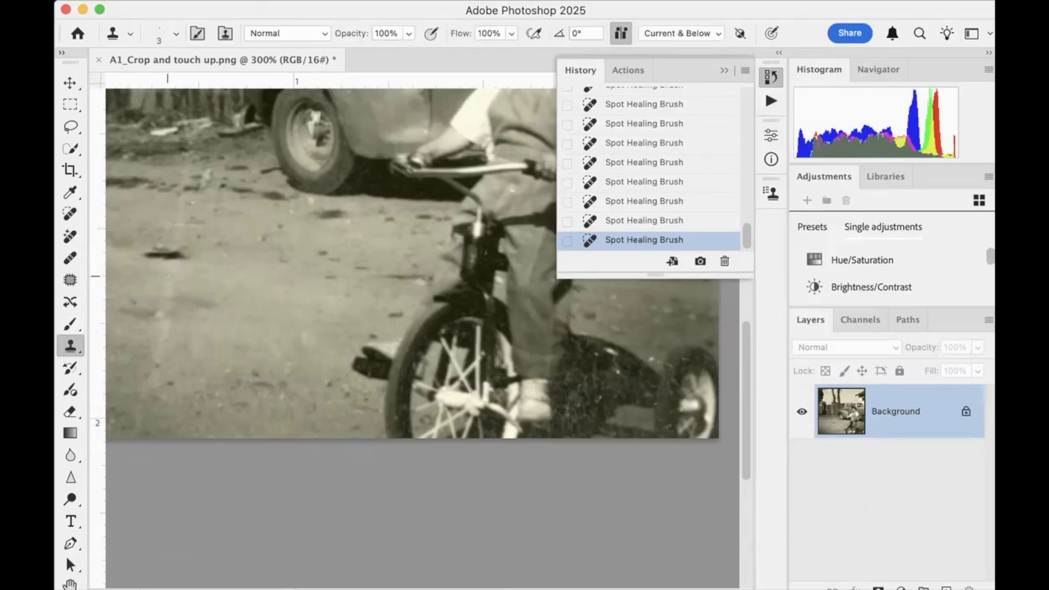
pyautogui.press(']')
pyautogui.press(']')
pyautogui.press(']')
pyautogui.keyDown('alt'); pyautogui.click(191, 301); pyautogui.keyUp('alt')
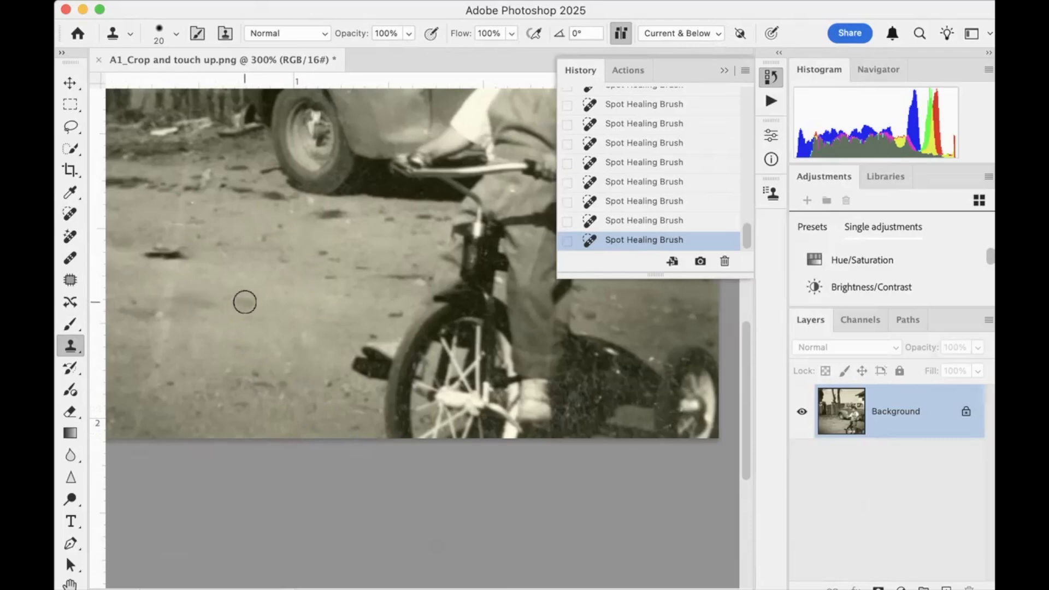
pyautogui.click(284, 305)
pyautogui.click(306, 306)
pyautogui.click(290, 307)
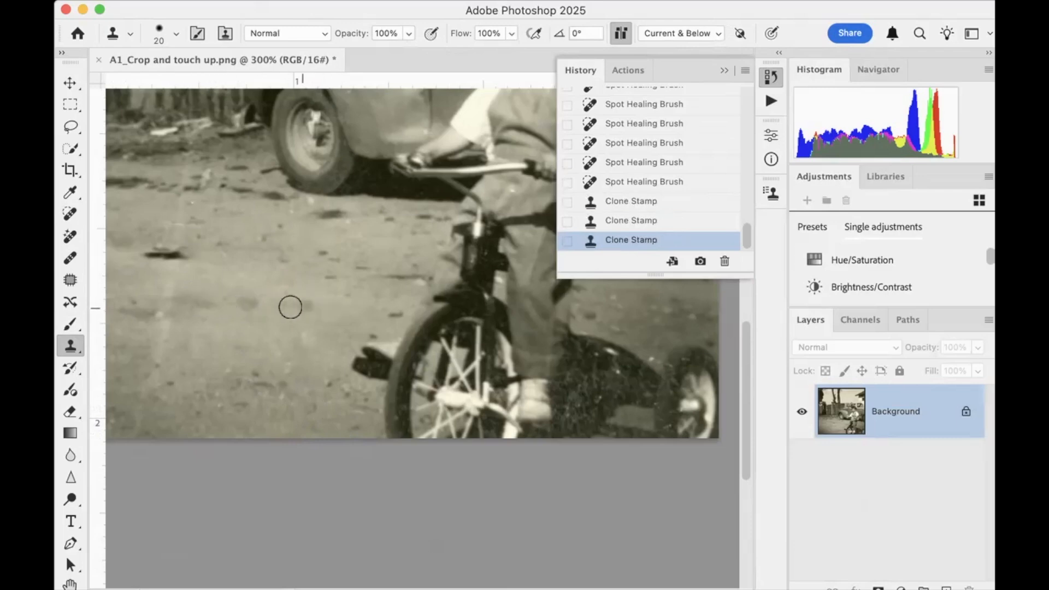
pyautogui.click(246, 303)
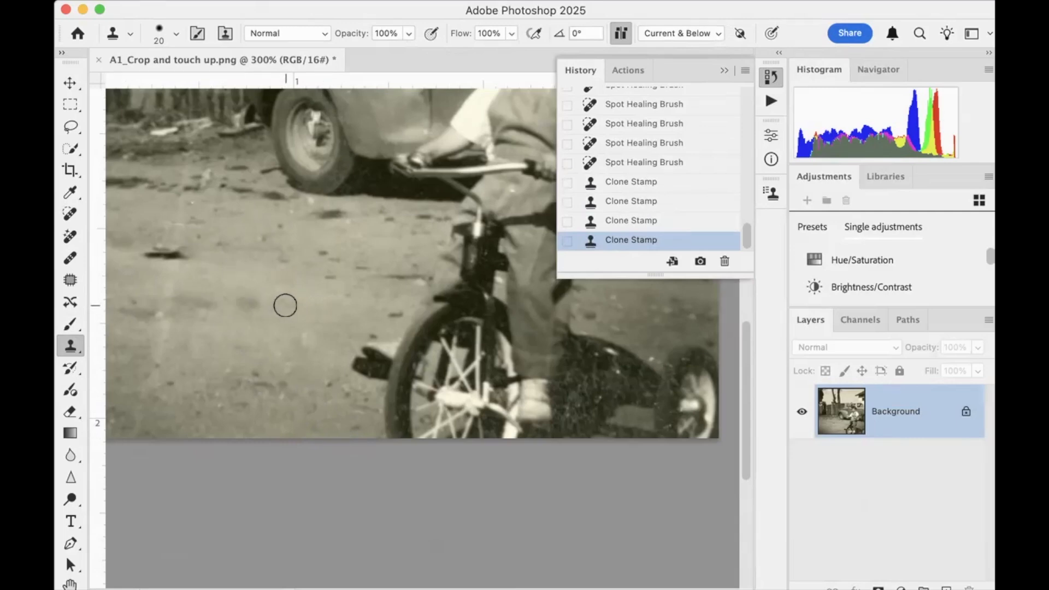
pyautogui.click(295, 306)
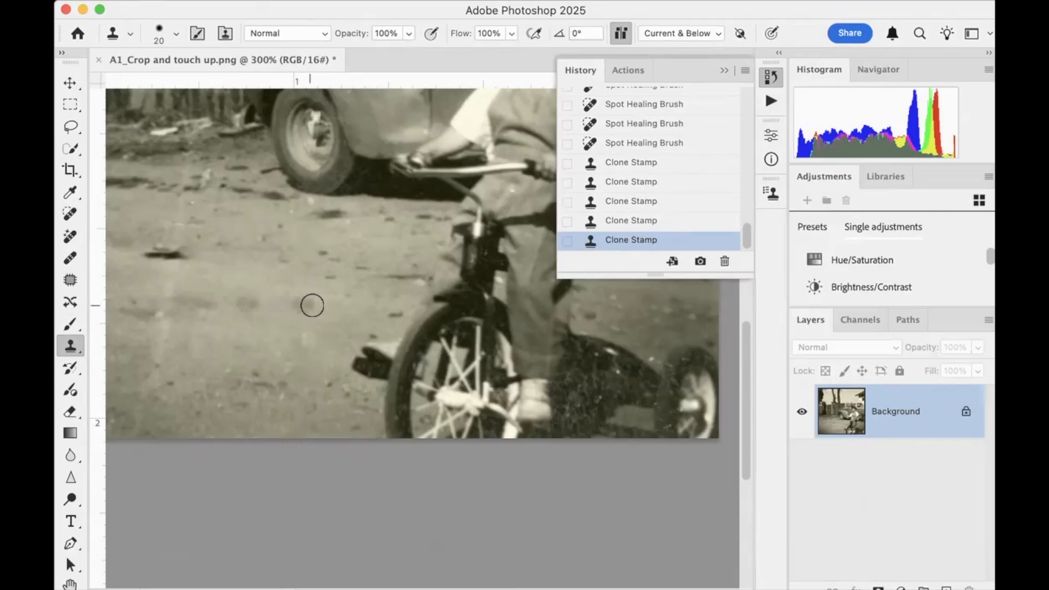
pyautogui.click(353, 306)
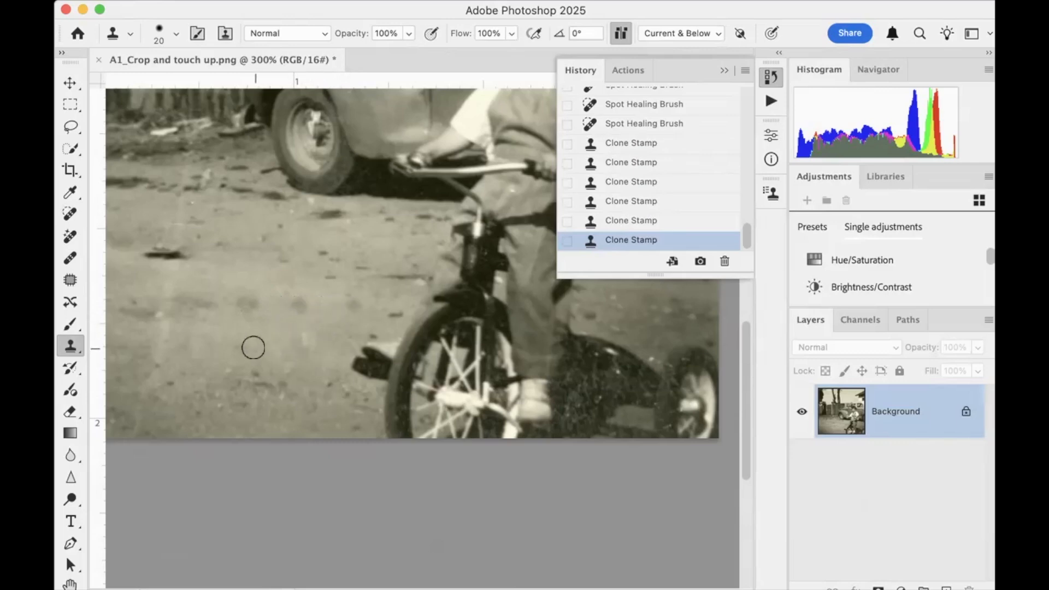
# Clone lighter dirt over the dark dabs on the ground to soften the repeating pattern
pyautogui.keyDown('alt'); pyautogui.click(326, 326); pyautogui.keyUp('alt')
pyautogui.moveTo(299, 302)
pyautogui.mouseDown()
pyautogui.moveTo(261, 335)
pyautogui.moveTo(354, 306)
pyautogui.mouseUp()
pyautogui.keyDown('alt'); pyautogui.click(265, 338); pyautogui.keyUp('alt')
# Blend the remaining cloned blotches into the dirt with the Spot Healing Brush at size 30
pyautogui.click(70, 213)
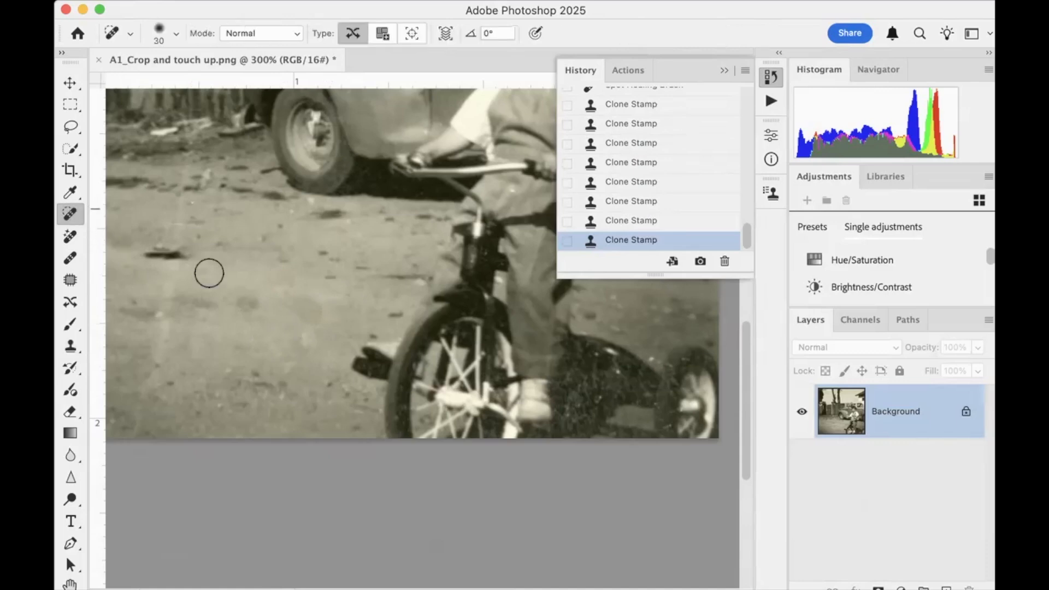
pyautogui.moveTo(238, 294); pyautogui.dragTo(309, 311)
pyautogui.click(312, 328)
pyautogui.moveTo(243, 301); pyautogui.dragTo(243, 310)
pyautogui.click(256, 297)
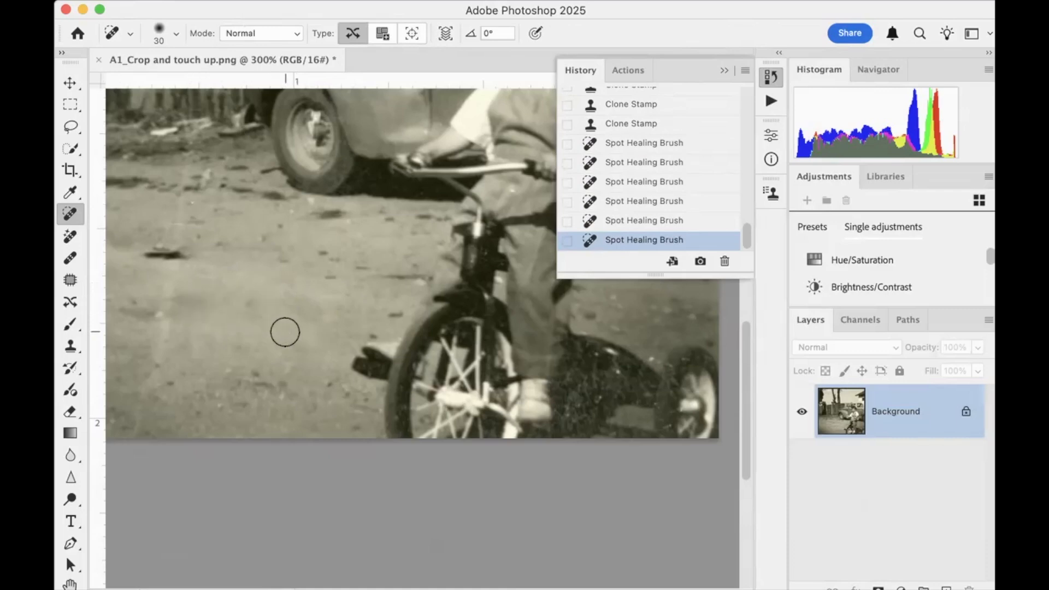
# Cover the white crack across the car's front fender with the Clone Stamp at size 20, then blend with the Spot Healing Brush at size 30
pyautogui.hscroll(3, 284, 332)
pyautogui.scroll(10, 285, 332)
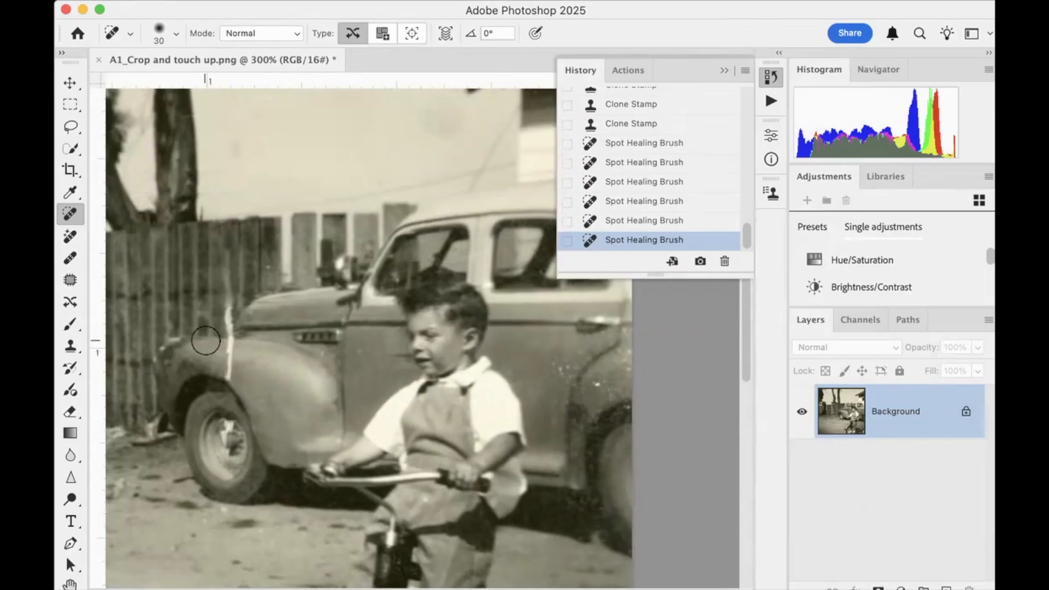
pyautogui.click(70, 346)
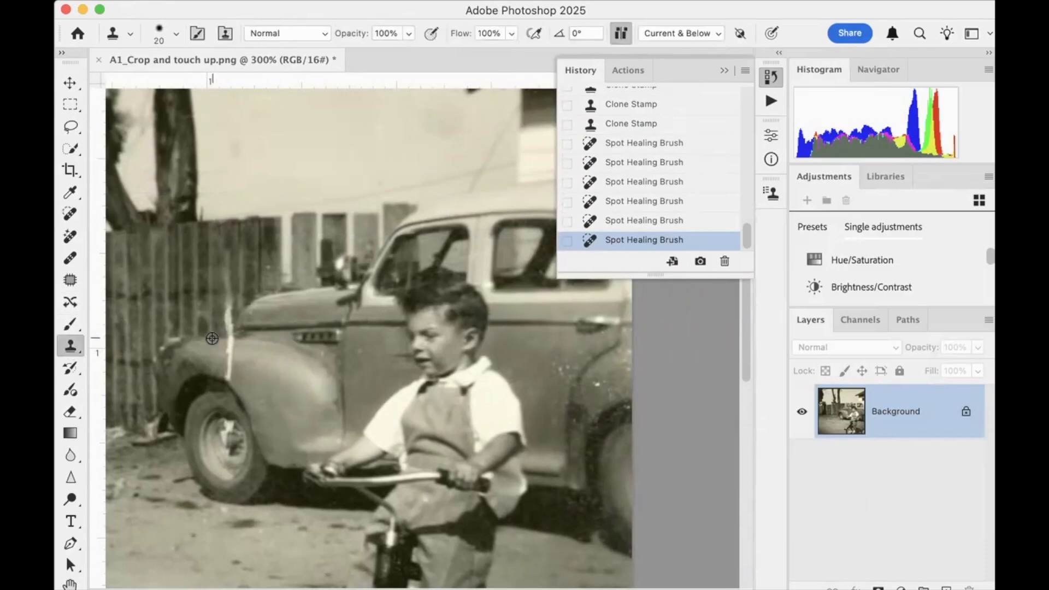
pyautogui.click(228, 350)
pyautogui.click(230, 355)
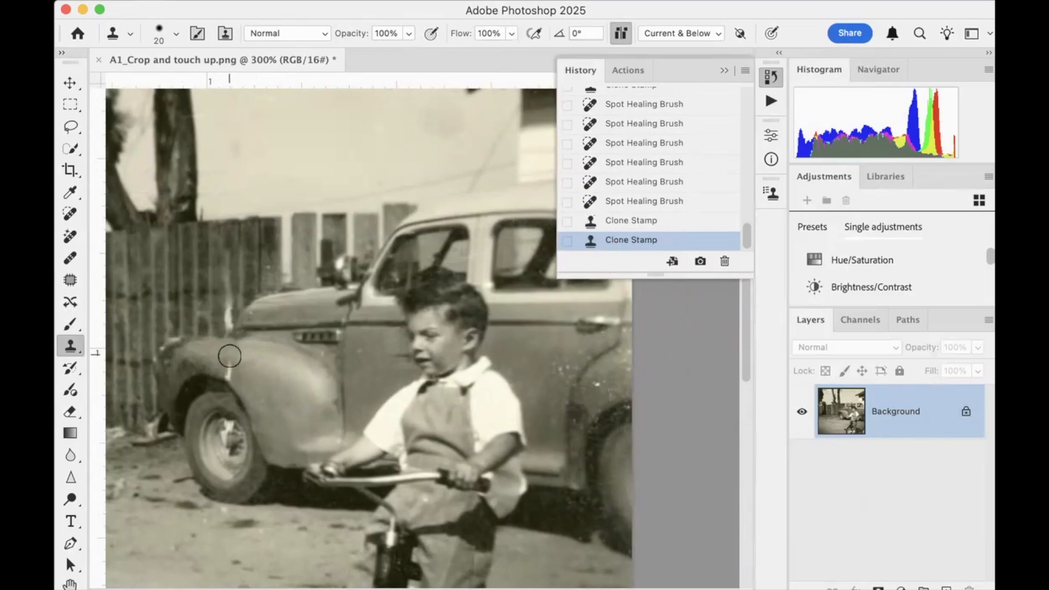
pyautogui.click(227, 366)
pyautogui.click(228, 368)
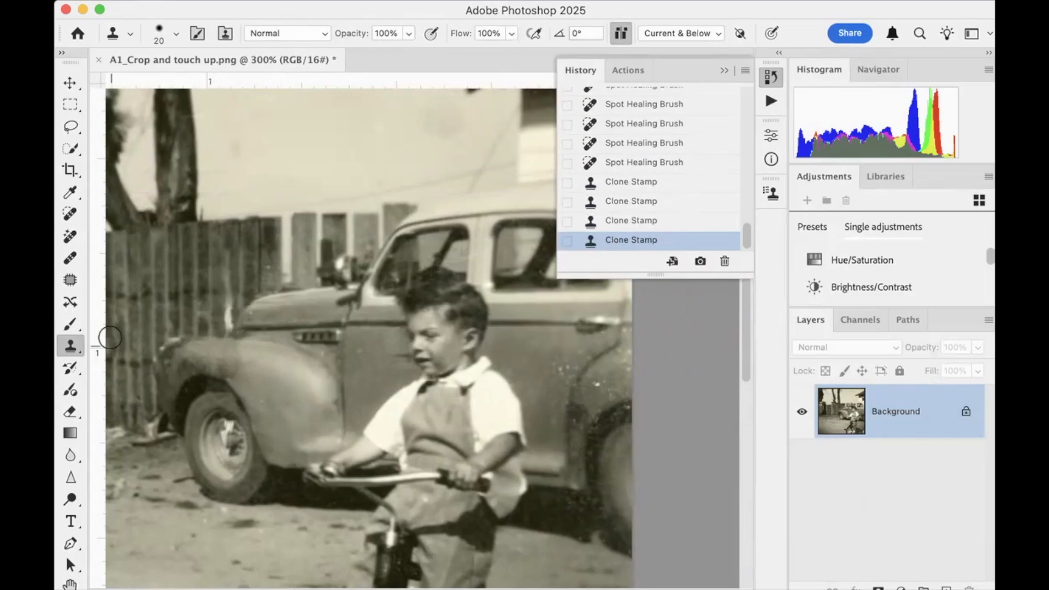
pyautogui.click(70, 213)
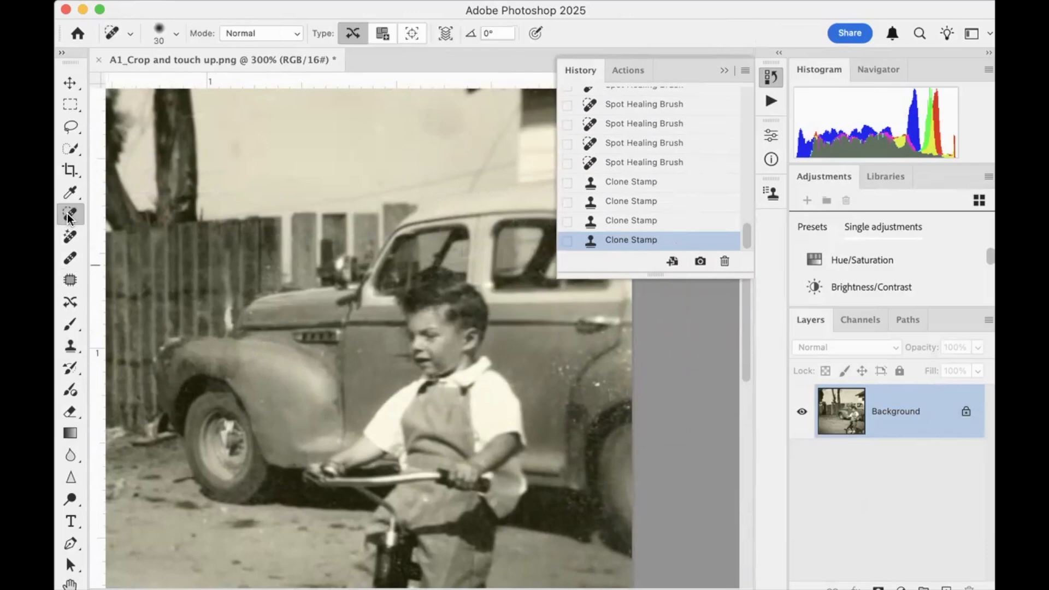
pyautogui.moveTo(212, 354)
pyautogui.mouseDown()
pyautogui.moveTo(244, 371)
pyautogui.moveTo(204, 357)
pyautogui.mouseUp()
# Look over the fence, sky, car and house areas of the retouched photo for remaining damage
pyautogui.hscroll(-10, 293, 382)
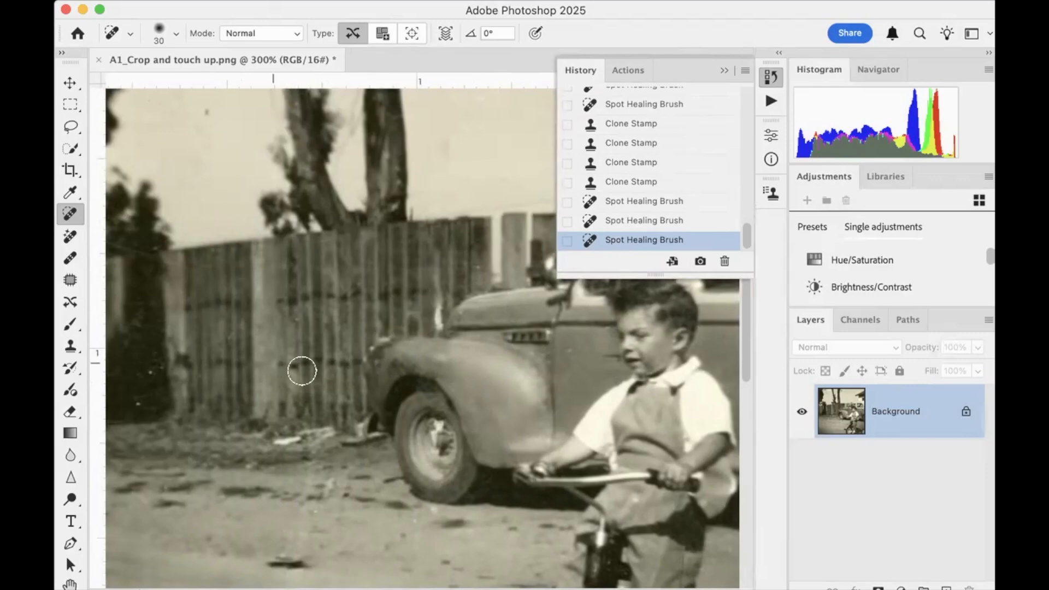
pyautogui.hscroll(-6, 332, 379)
pyautogui.hscroll(15, 330, 381)
pyautogui.scroll(-10, 331, 381)
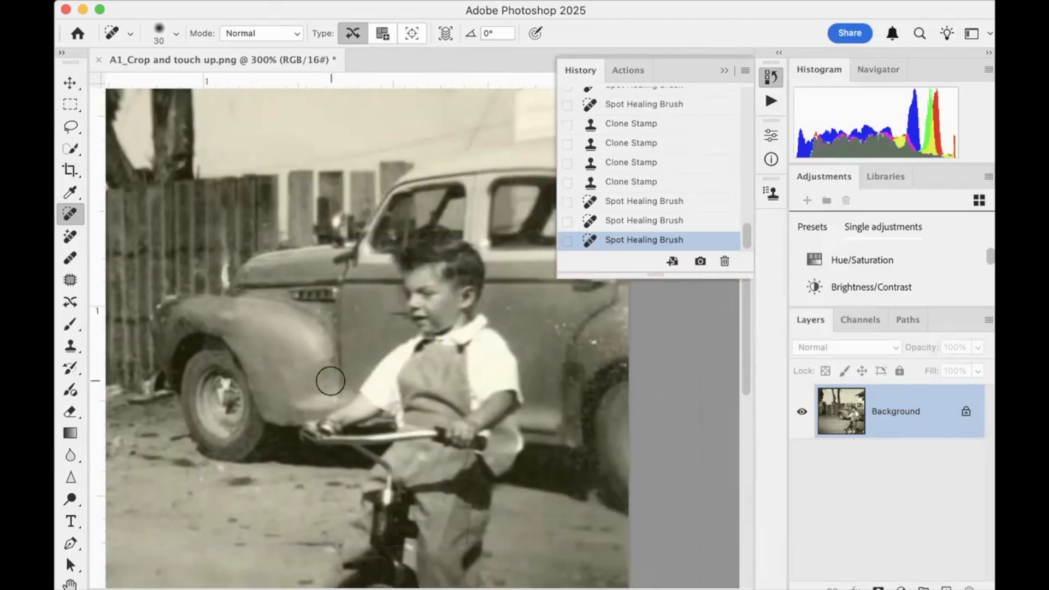
pyautogui.scroll(15, 331, 381)
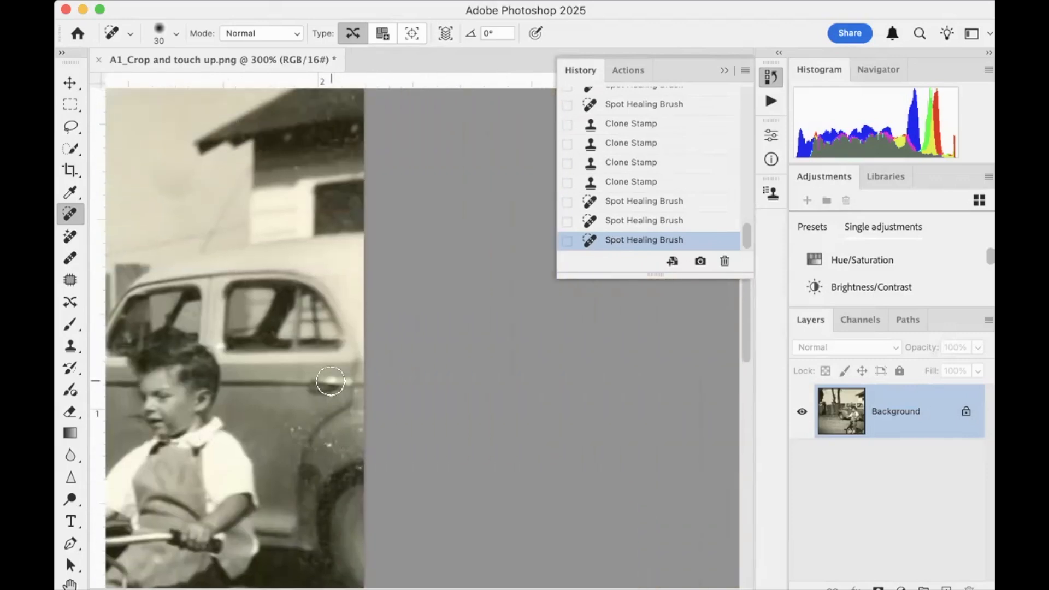
pyautogui.hscroll(-10, 331, 380)
pyautogui.hscroll(10, 331, 380)
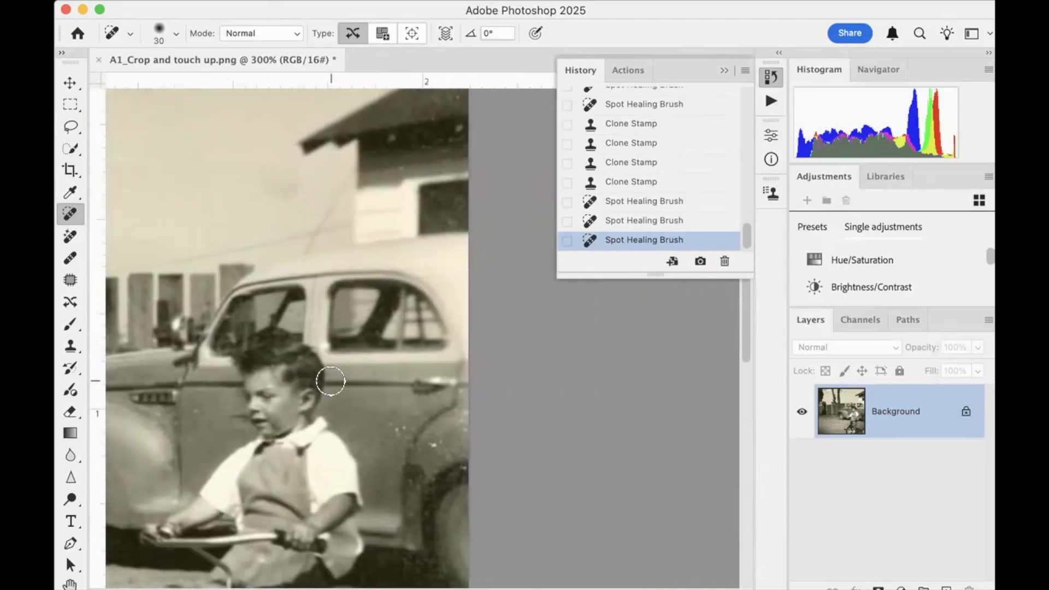
pyautogui.hscroll(-15, 331, 381)
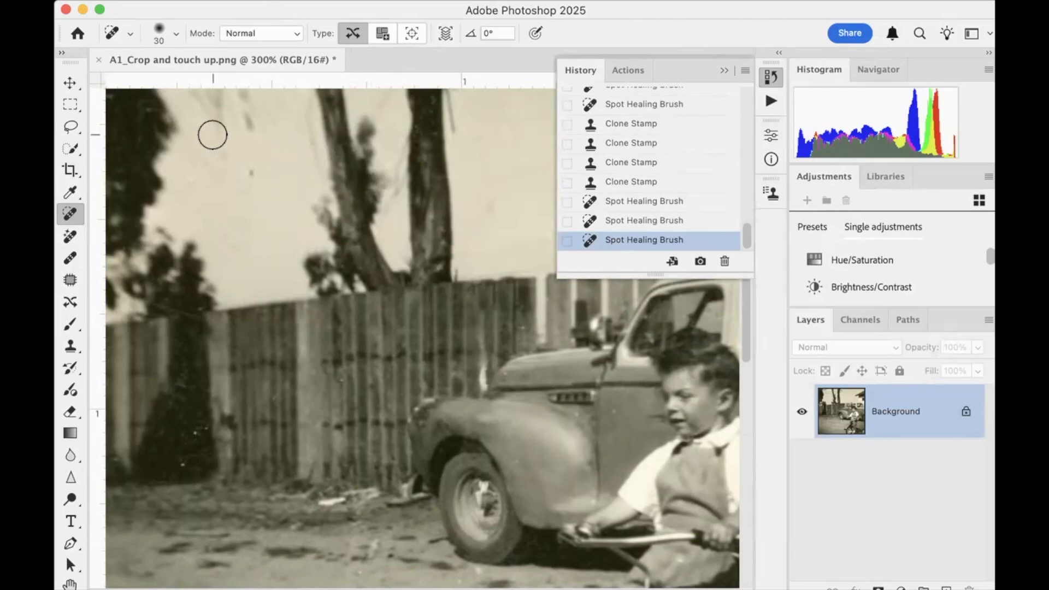
# Close A1_Crop and touch up.png without saving the changes
pyautogui.click(98, 60)
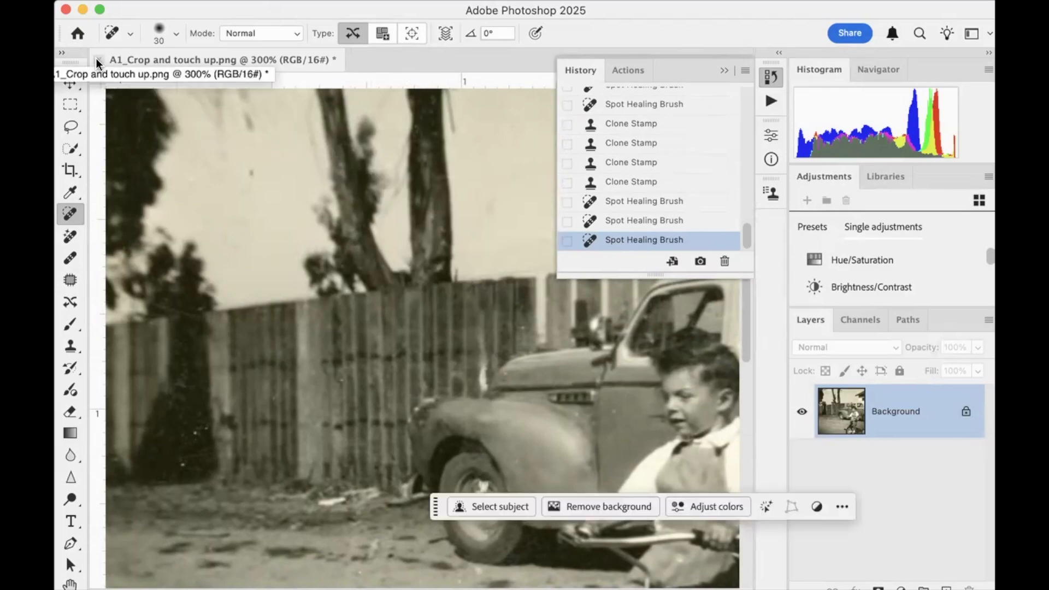
pyautogui.click(513, 268)
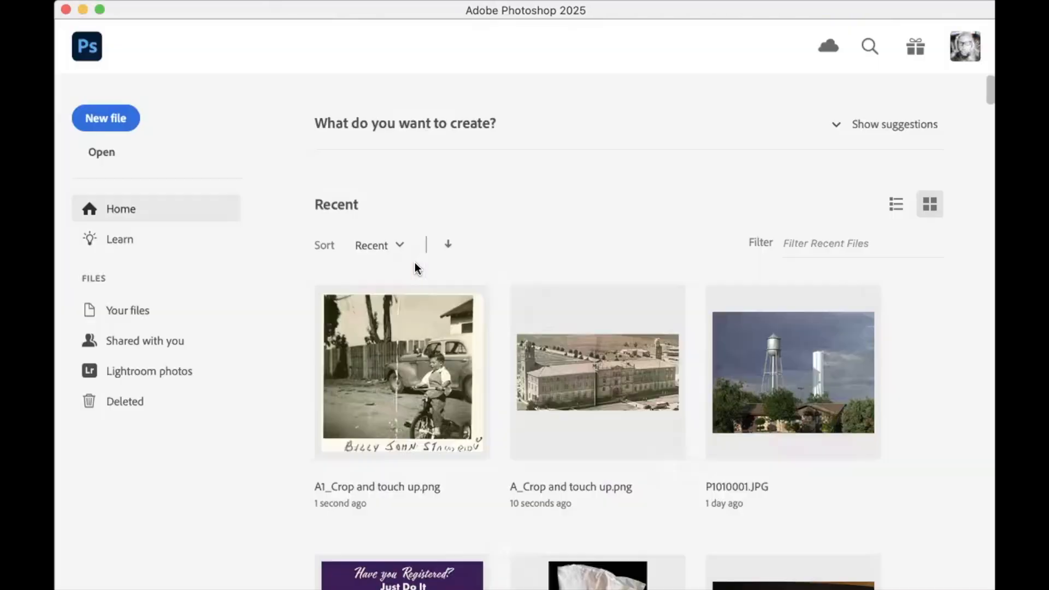
# Open B1_Levels.JPG from the 02_Levels folder within Week 2_2 photo intro files
pyautogui.press('super+o')
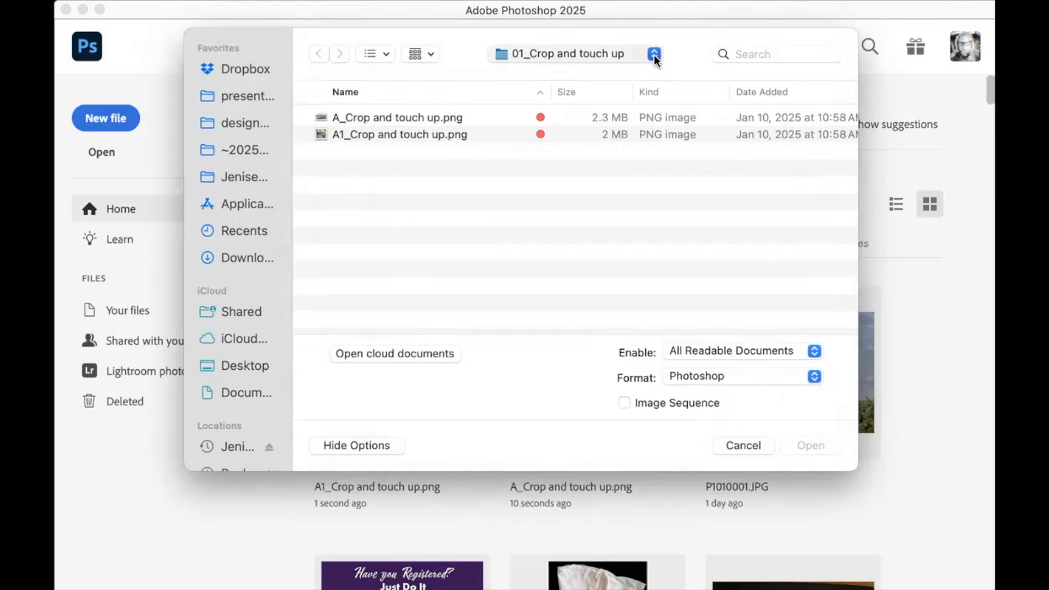
pyautogui.press('super+Up')
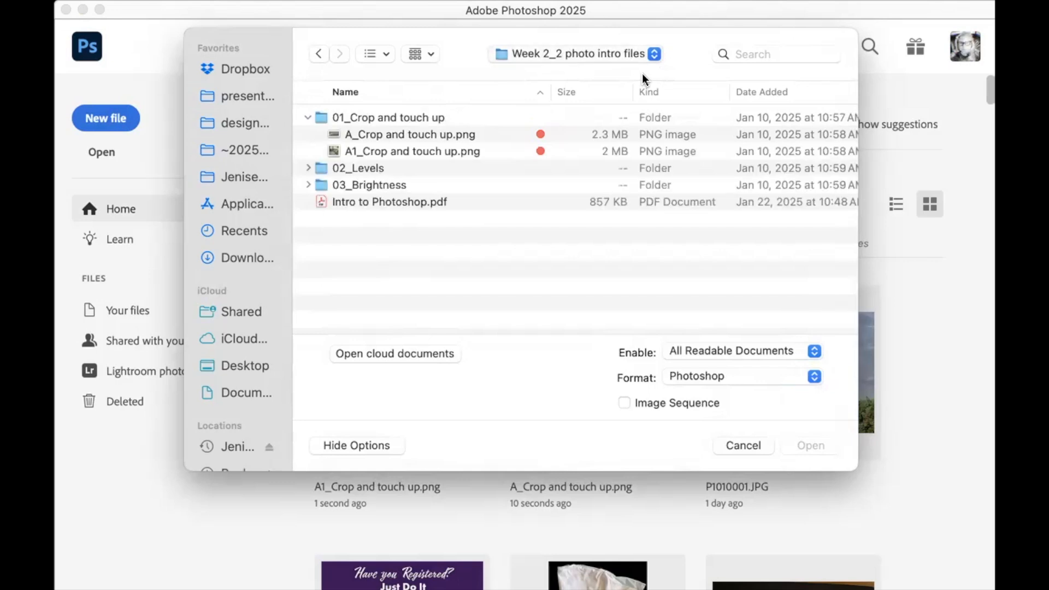
pyautogui.click(308, 117)
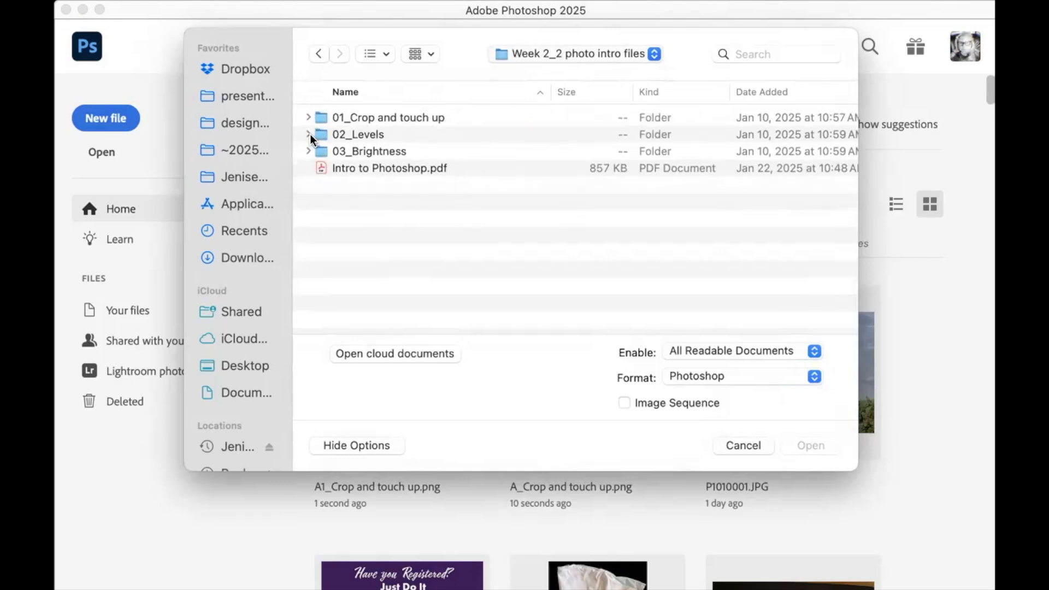
pyautogui.click(309, 135)
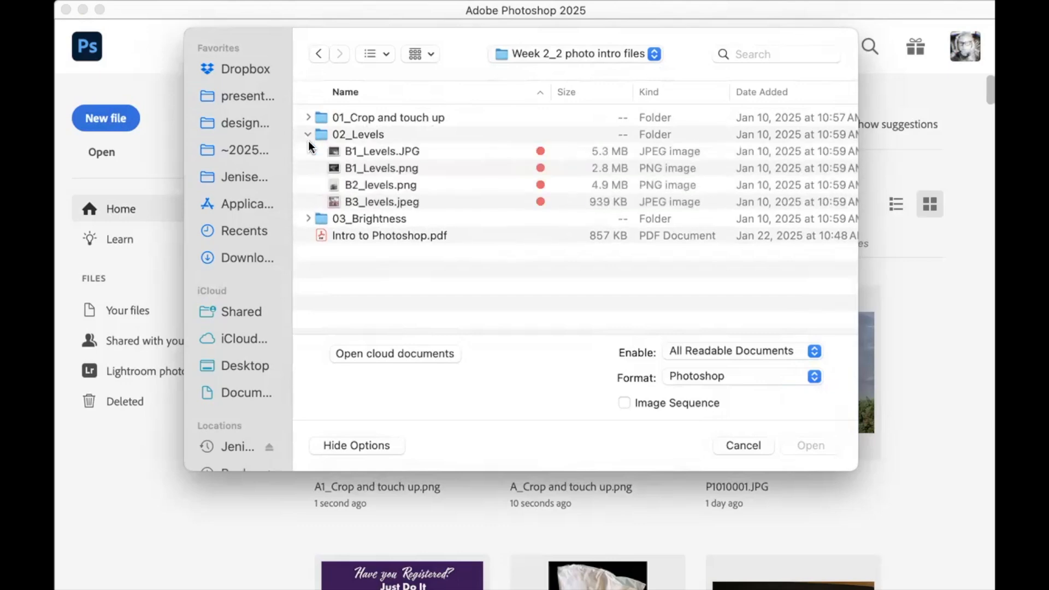
pyautogui.doubleClick(372, 151)
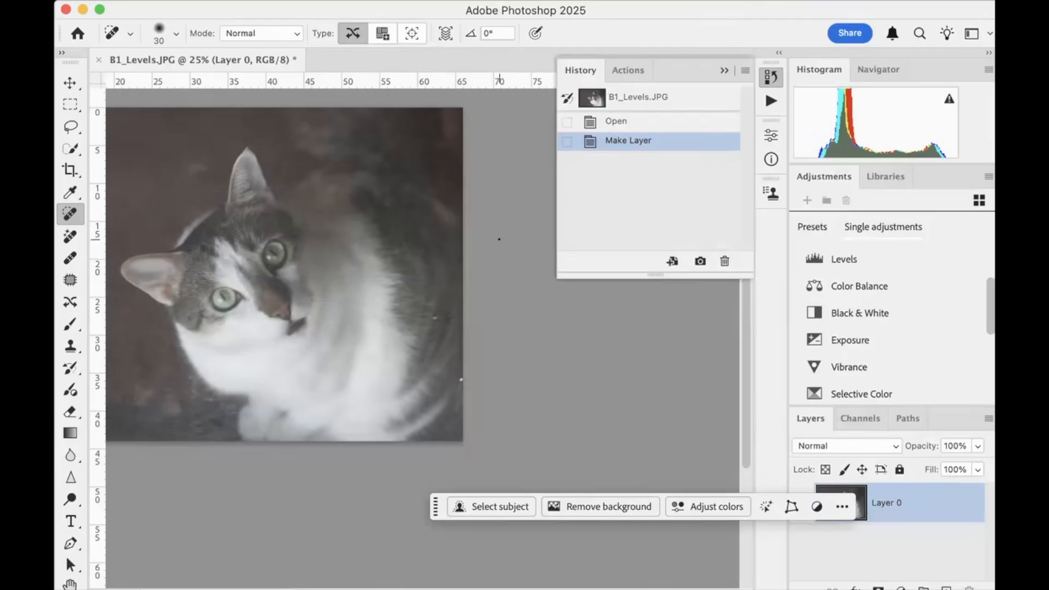
# Examine the cat photo's overall tones and contrast, from the dark background to the white fur
pyautogui.hscroll(-8, 454, 236)
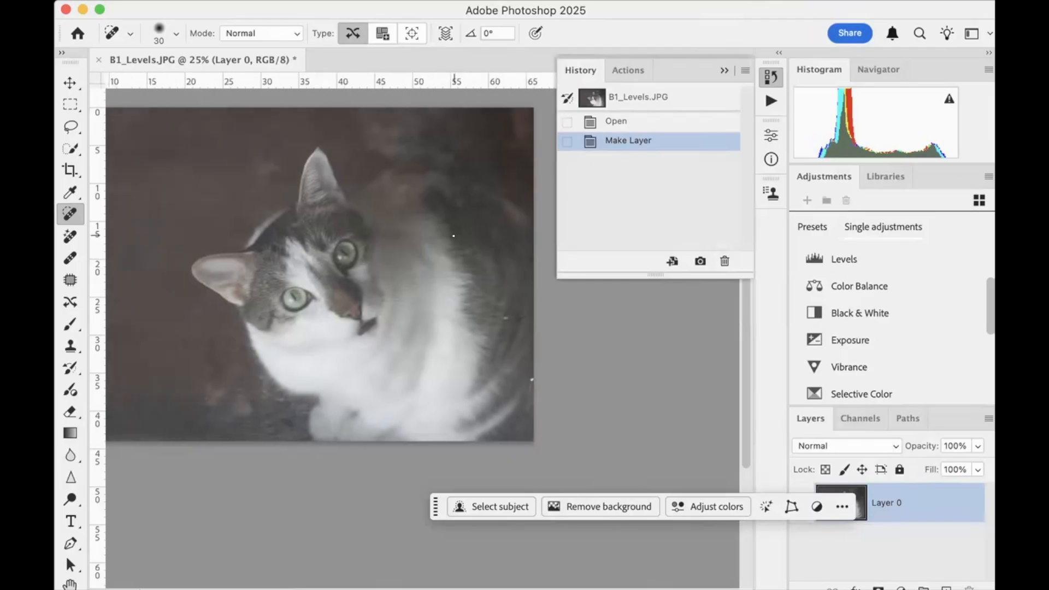
pyautogui.scroll(1, 453, 236)
pyautogui.hscroll(4, 454, 235)
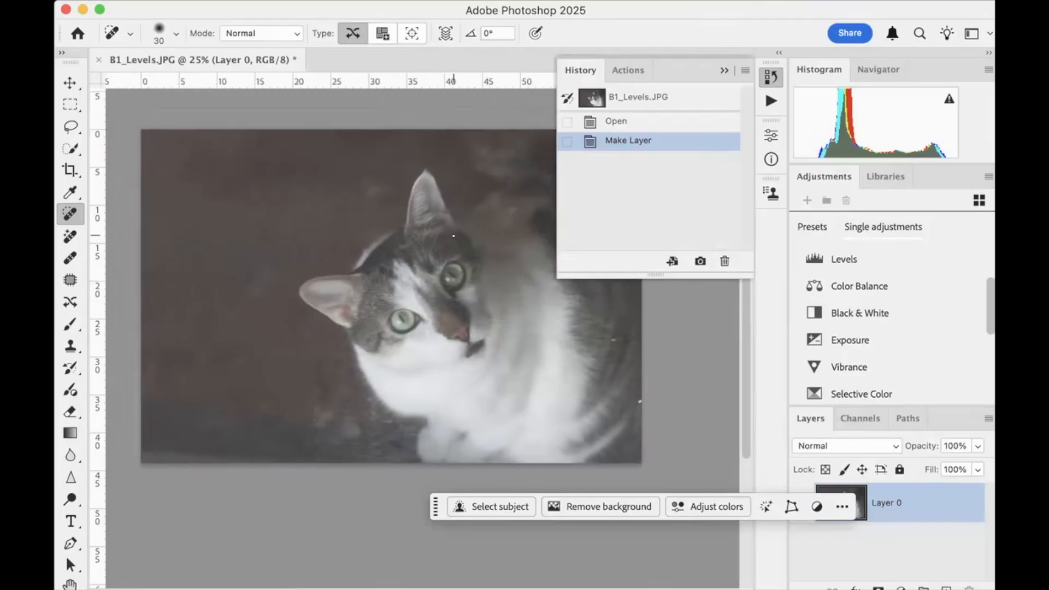
pyautogui.hscroll(-3, 453, 235)
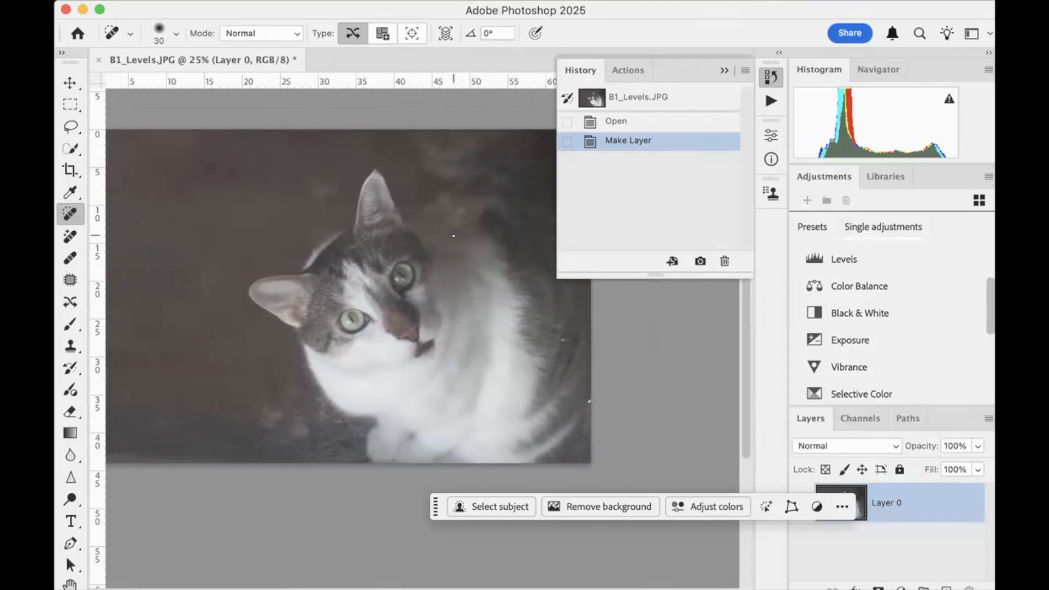
pyautogui.scroll(-3, 454, 236)
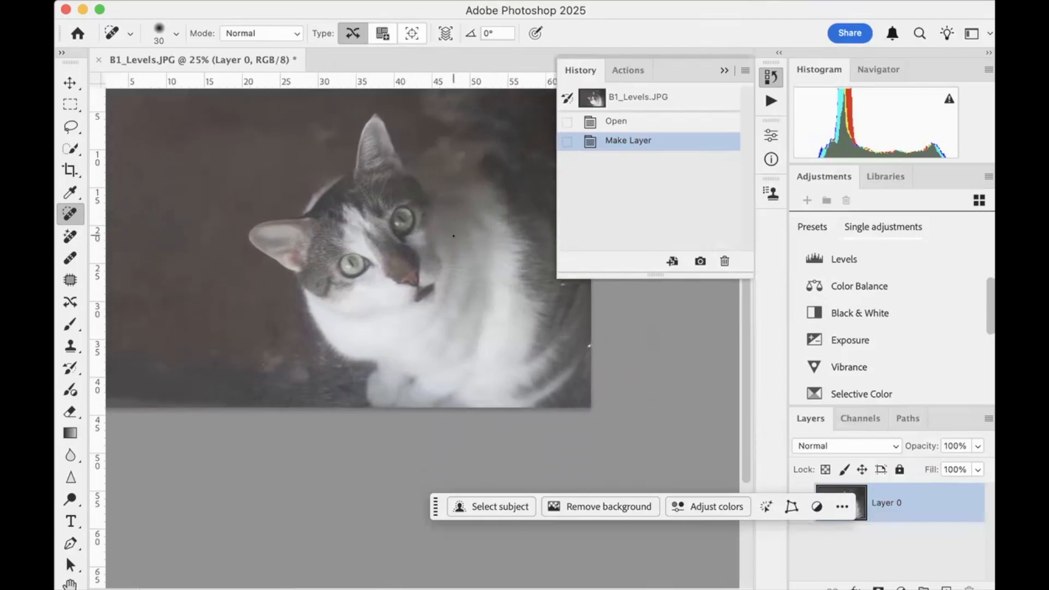
pyautogui.hscroll(1, 453, 235)
pyautogui.scroll(-1, 453, 235)
pyautogui.scroll(2, 454, 236)
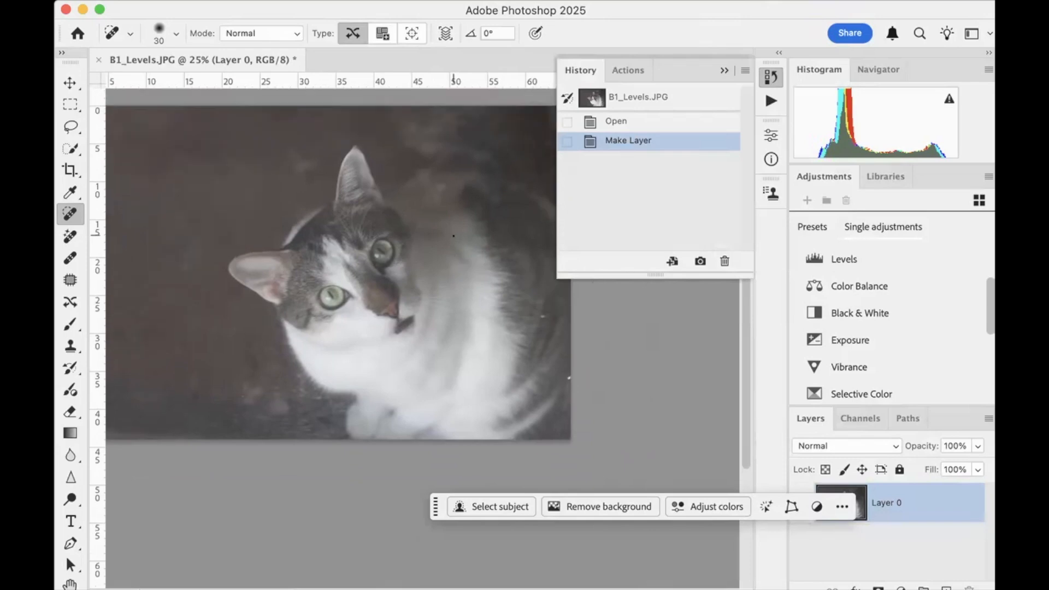
pyautogui.scroll(-2, 453, 235)
pyautogui.hscroll(2, 453, 235)
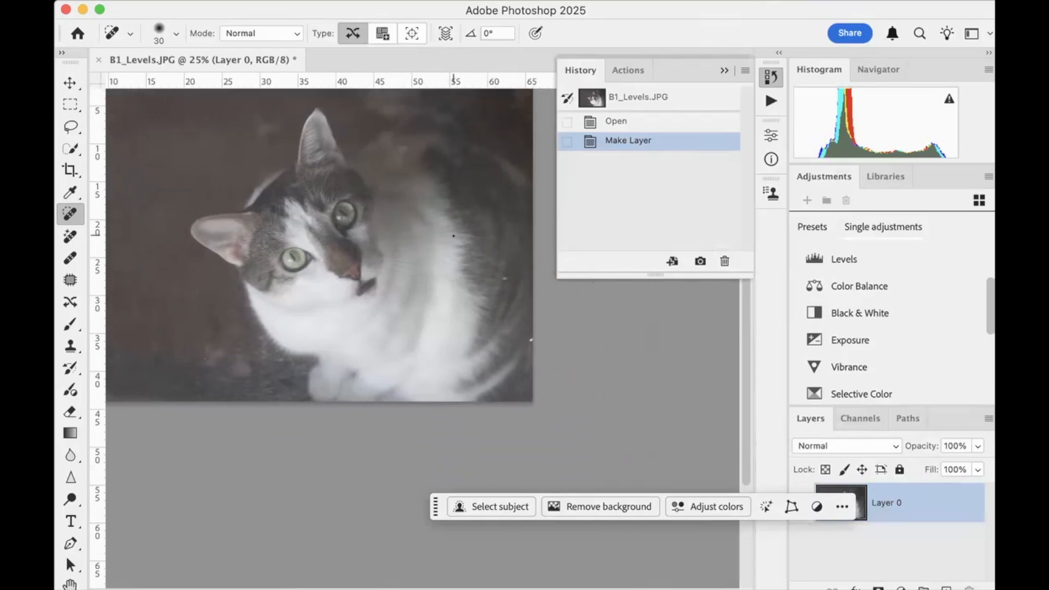
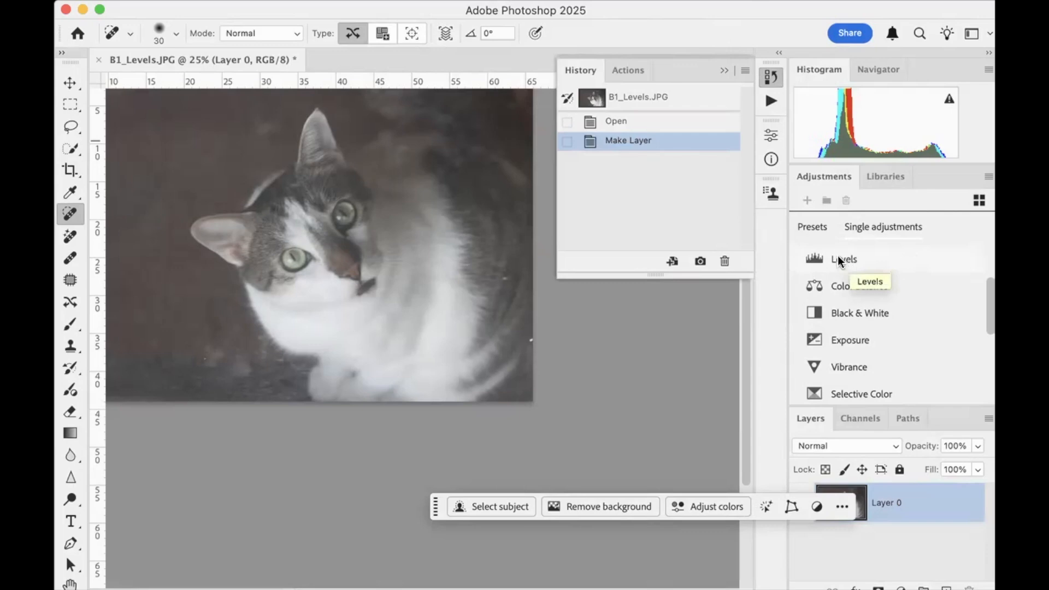
# Add a Levels adjustment layer above Layer 0 of the cat photo
pyautogui.scroll(-5, 888, 290)
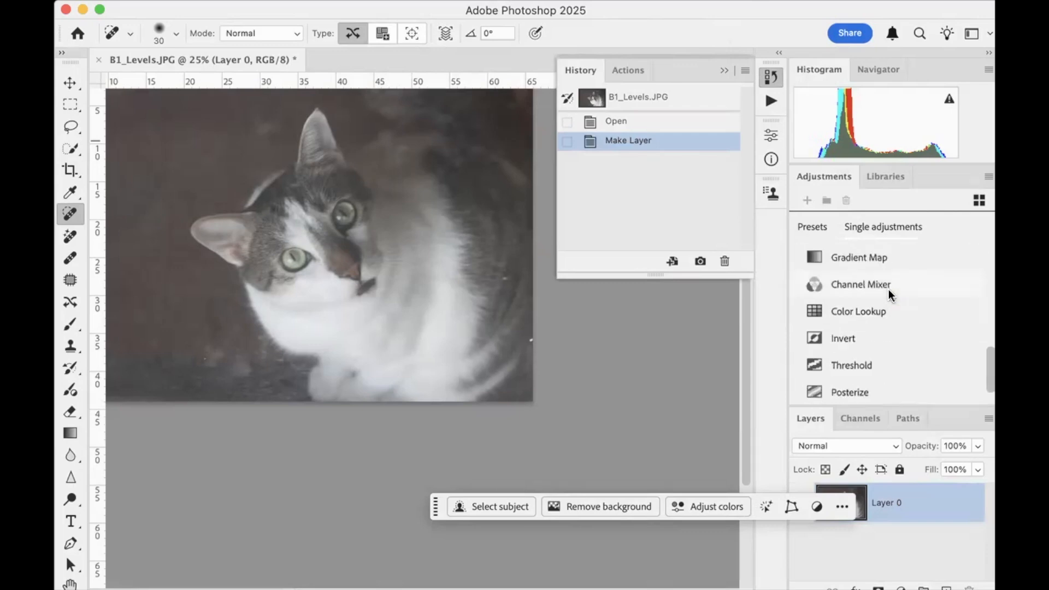
pyautogui.scroll(5, 889, 291)
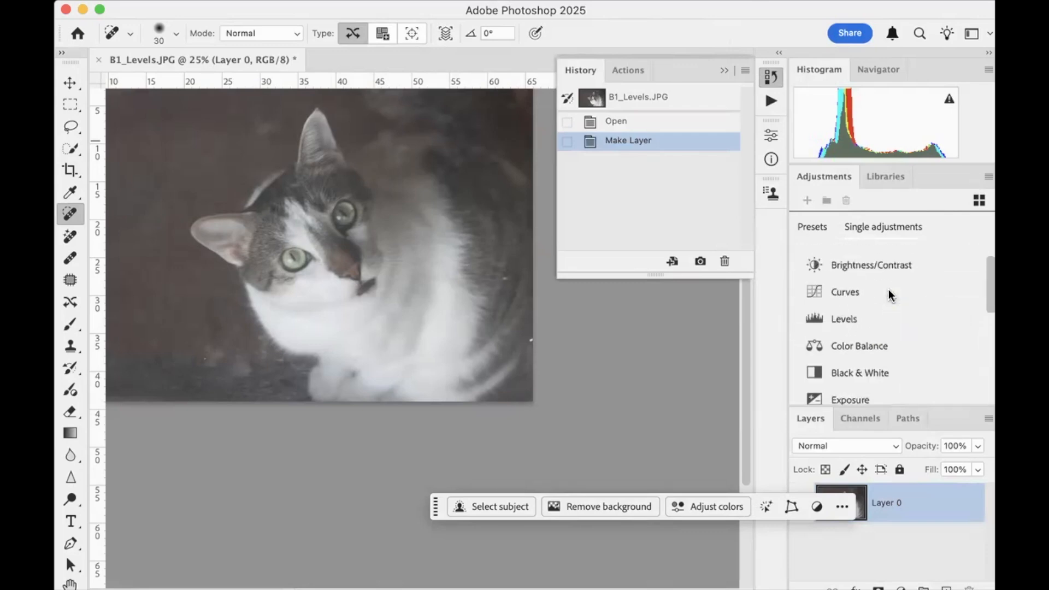
pyautogui.scroll(-1, 890, 295)
pyautogui.click(839, 276)
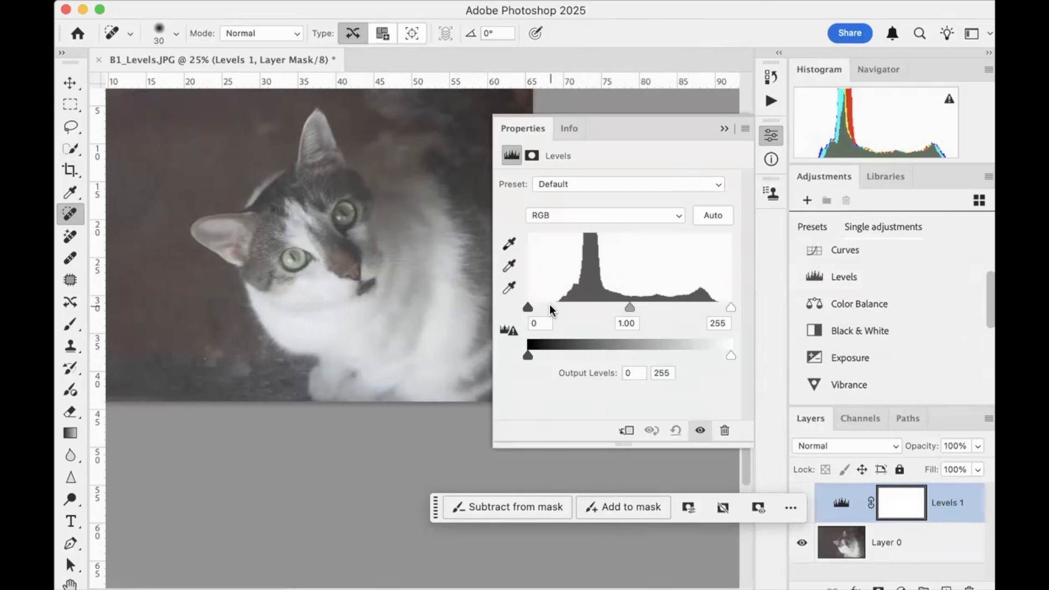
# View the Red and Green channel histograms of the Levels adjustment, then return to the combined RGB channel
pyautogui.click(680, 216)
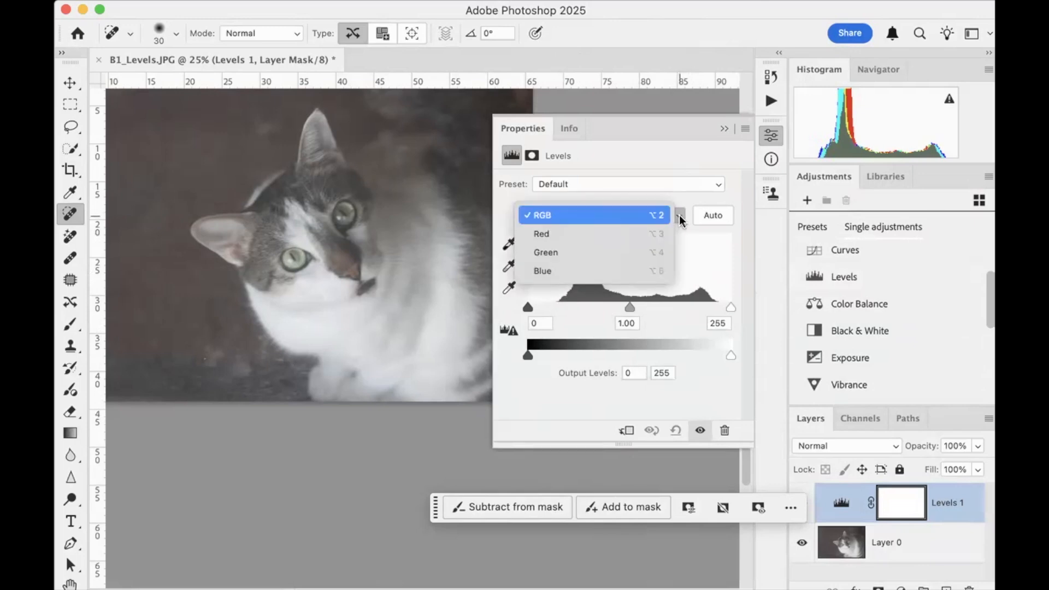
pyautogui.click(661, 234)
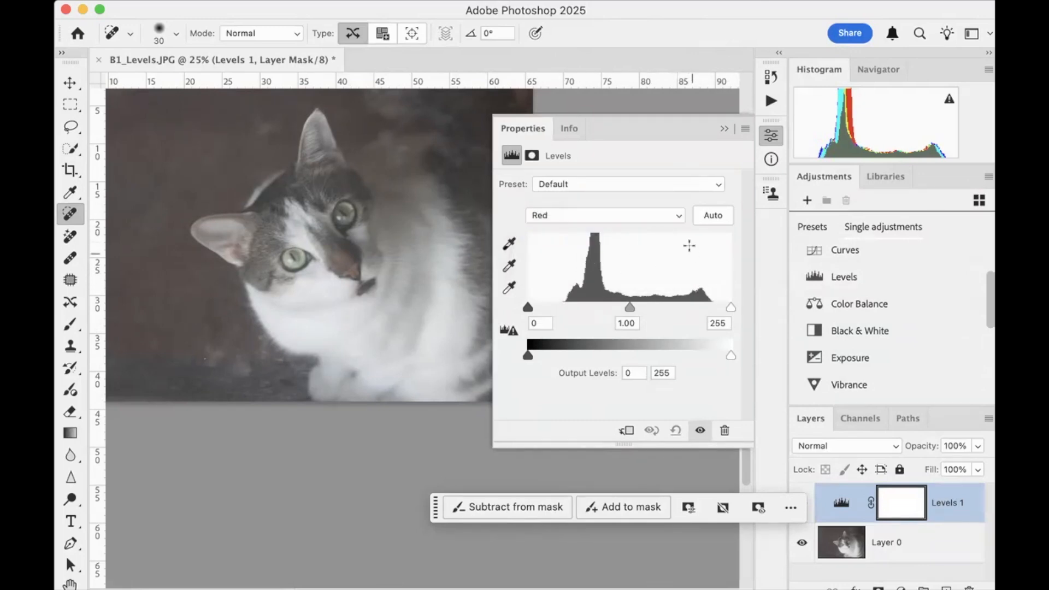
pyautogui.click(679, 215)
pyautogui.click(664, 231)
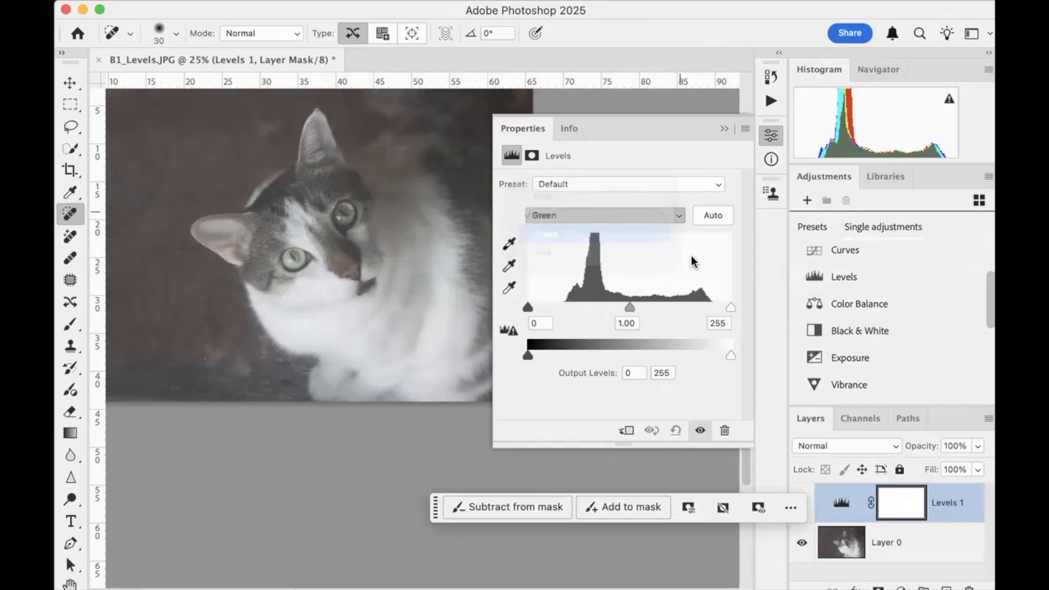
pyautogui.click(680, 218)
pyautogui.click(651, 181)
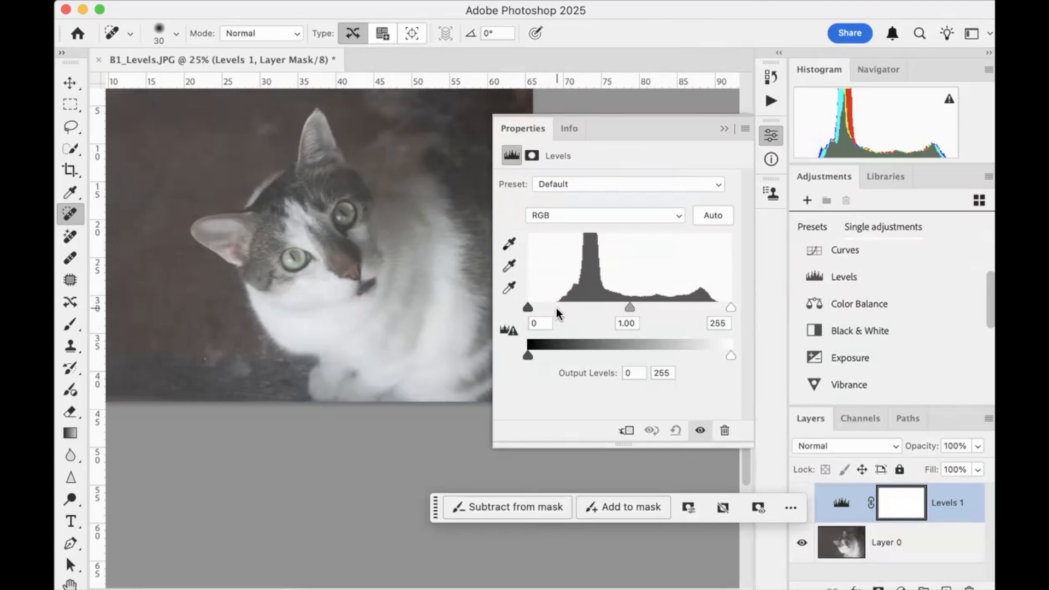
# Set the RGB input levels to 45 for shadows and 231 for highlights, keeping the midtones at 1.00
pyautogui.moveTo(524, 309); pyautogui.dragTo(558, 306)
pyautogui.moveTo(561, 307); pyautogui.dragTo(563, 309)
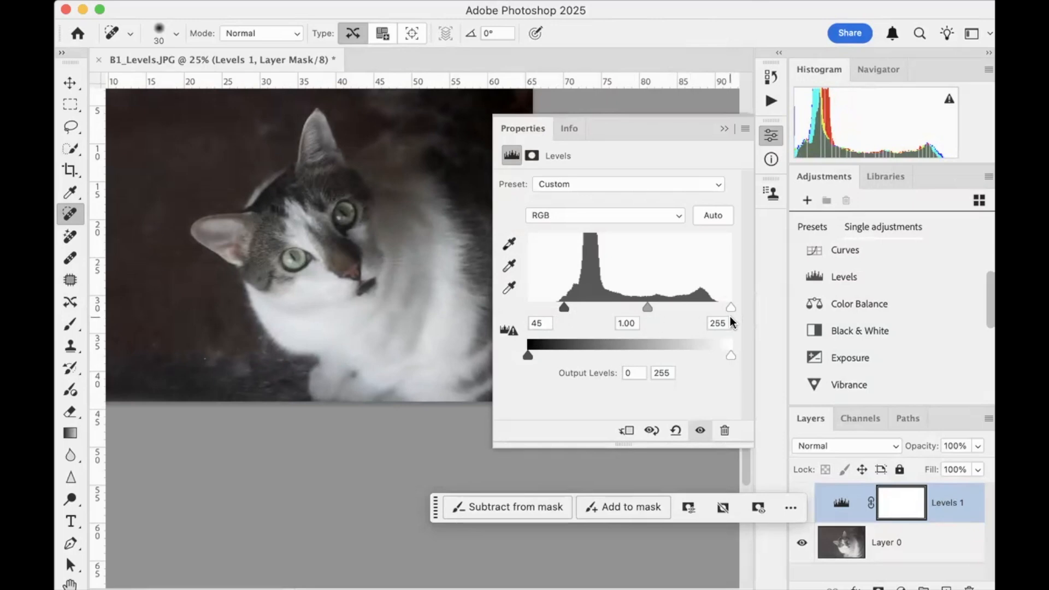
pyautogui.moveTo(730, 306)
pyautogui.mouseDown()
pyautogui.moveTo(647, 298)
pyautogui.moveTo(711, 298)
pyautogui.mouseUp()
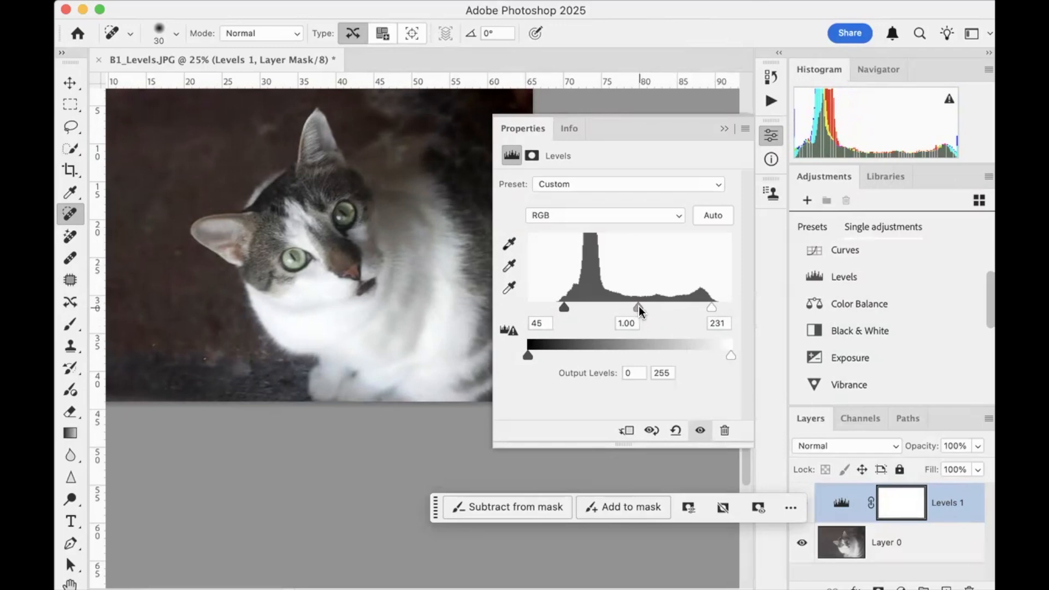
pyautogui.moveTo(638, 305)
pyautogui.mouseDown()
pyautogui.moveTo(603, 305)
pyautogui.moveTo(680, 306)
pyautogui.moveTo(627, 307)
pyautogui.moveTo(637, 304)
pyautogui.mouseUp()
# Compare the cat photo with the Levels adjustment off and on, and collapse the adjustment's settings
pyautogui.click(700, 431)
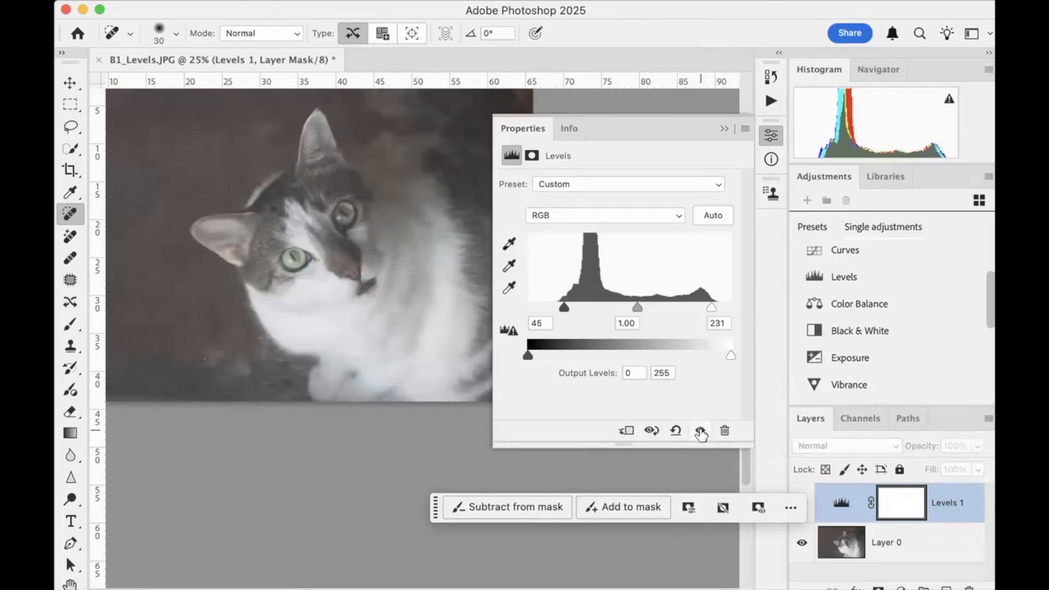
pyautogui.click(700, 431)
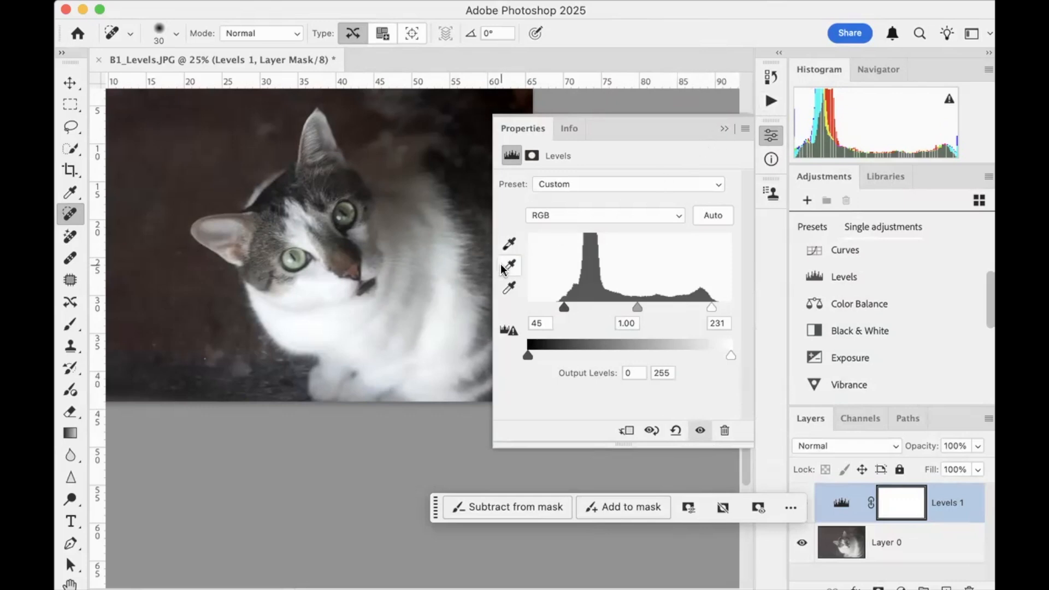
pyautogui.click(725, 129)
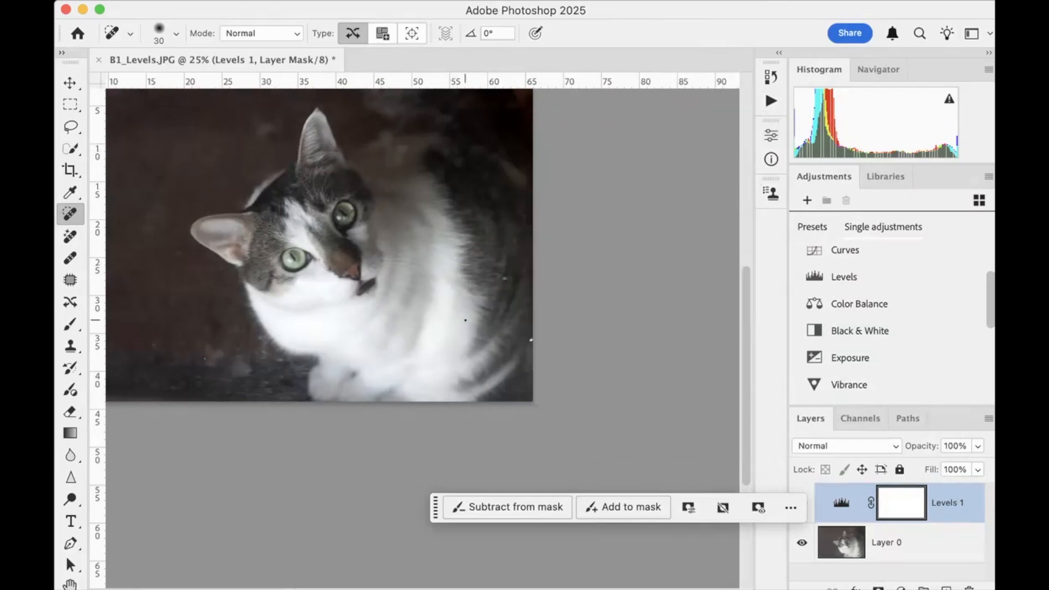
# Outline the orange speck in the photo's lower-left background with the Patch tool and try to patch it on the Levels 1 layer
pyautogui.hscroll(-2, 464, 320)
pyautogui.scroll(5, 464, 321)
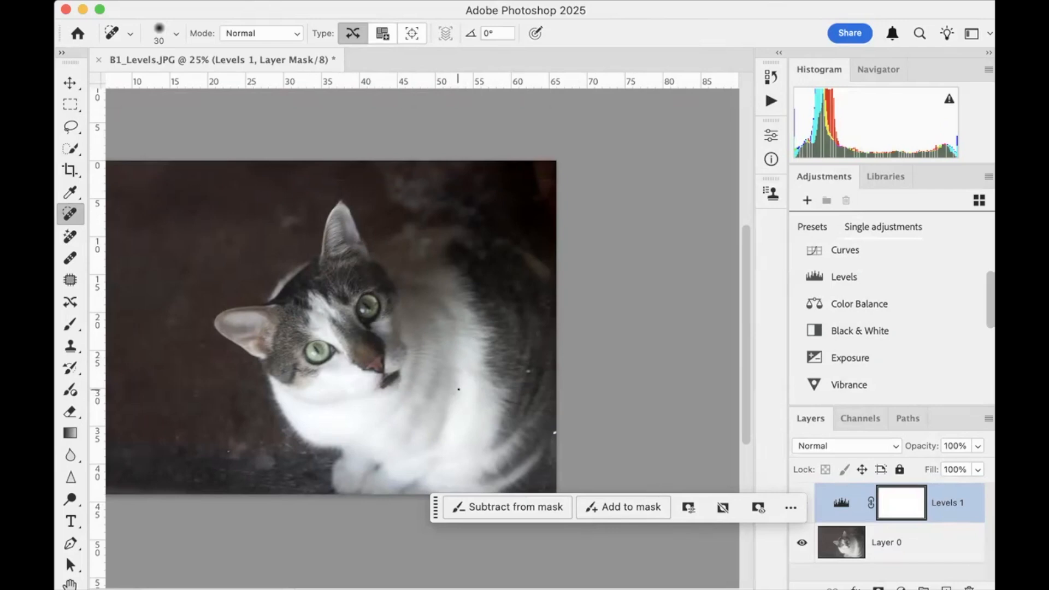
pyautogui.hscroll(-4, 276, 362)
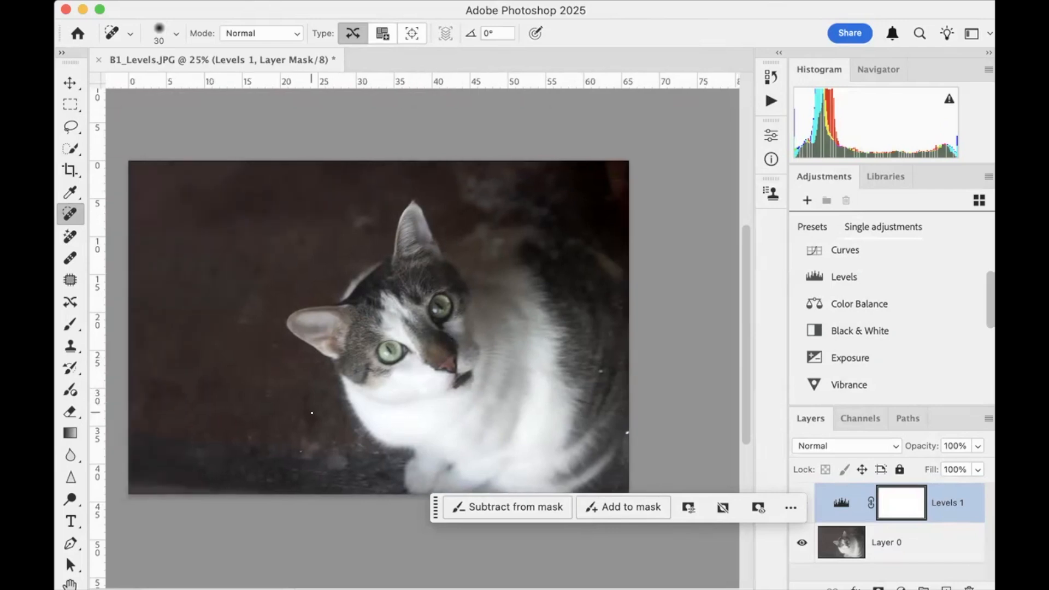
pyautogui.scroll(3, 312, 413)
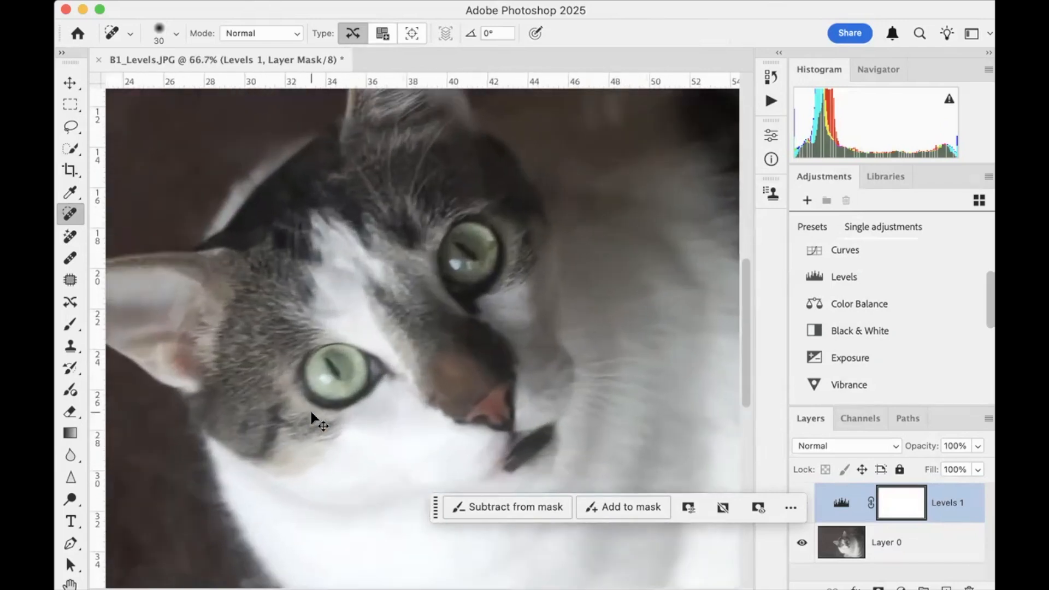
pyautogui.scroll(2, 312, 413)
pyautogui.hscroll(-5, 312, 413)
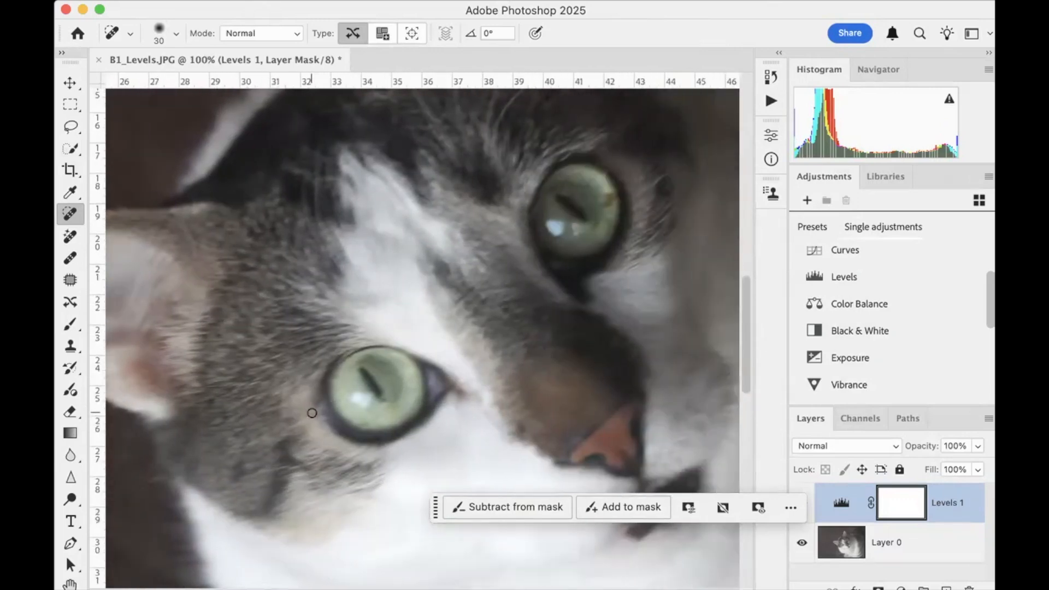
pyautogui.scroll(-10, 312, 411)
pyautogui.hscroll(-10, 312, 411)
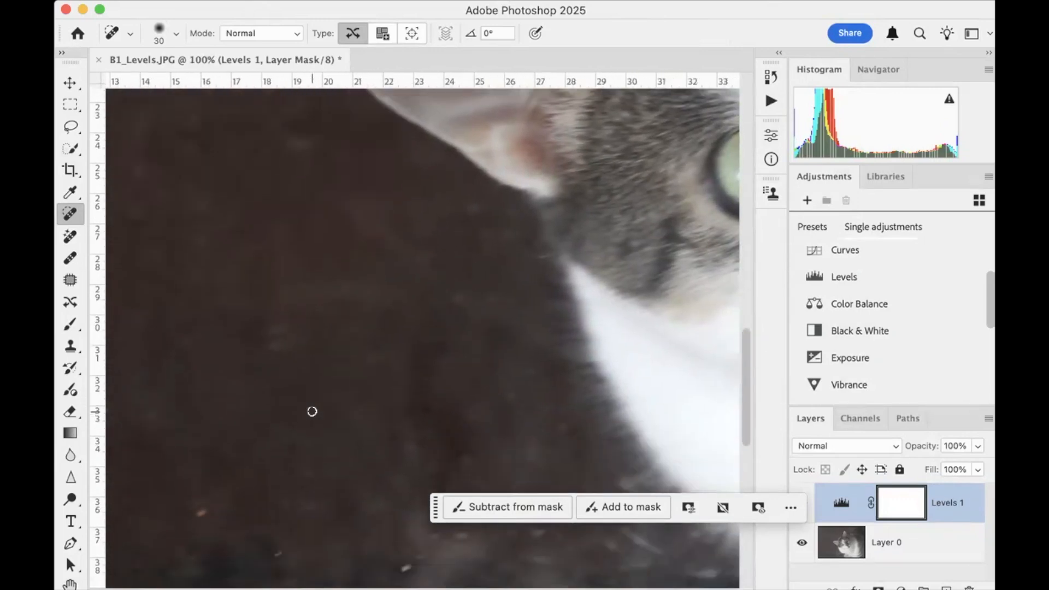
pyautogui.scroll(-5, 312, 410)
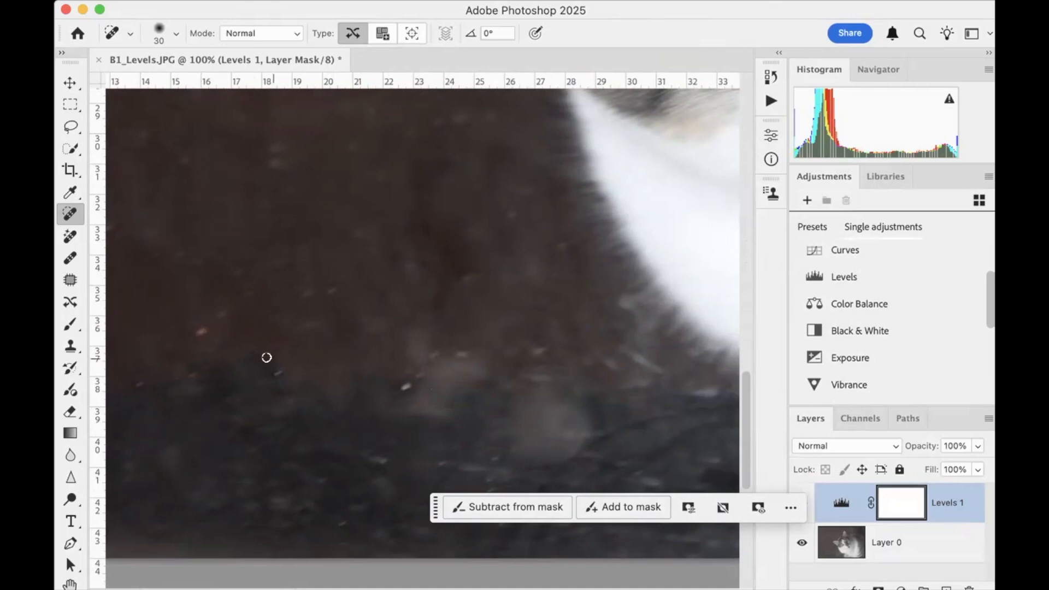
pyautogui.click(69, 280)
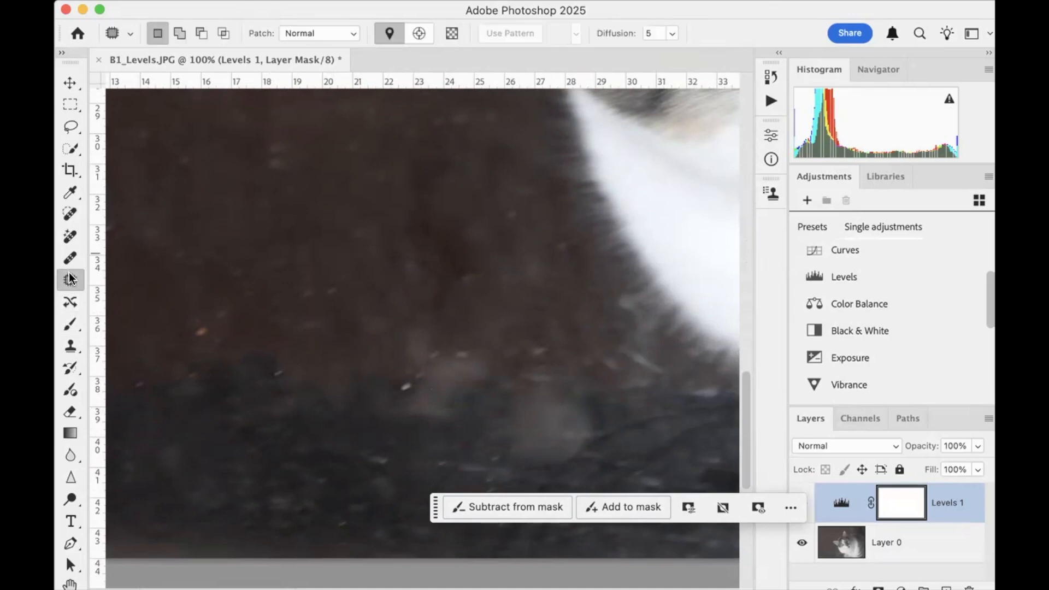
pyautogui.moveTo(183, 334)
pyautogui.mouseDown()
pyautogui.moveTo(200, 325)
pyautogui.moveTo(210, 335)
pyautogui.moveTo(194, 344)
pyautogui.moveTo(187, 335)
pyautogui.mouseUp()
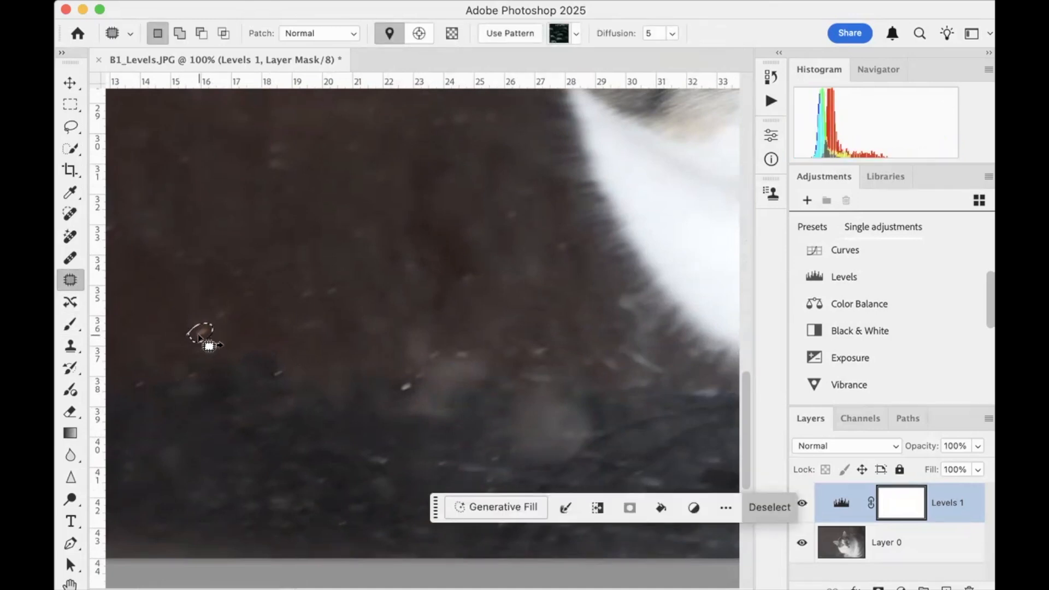
pyautogui.moveTo(228, 340); pyautogui.dragTo(238, 346)
pyautogui.hscroll(1, 913, 432)
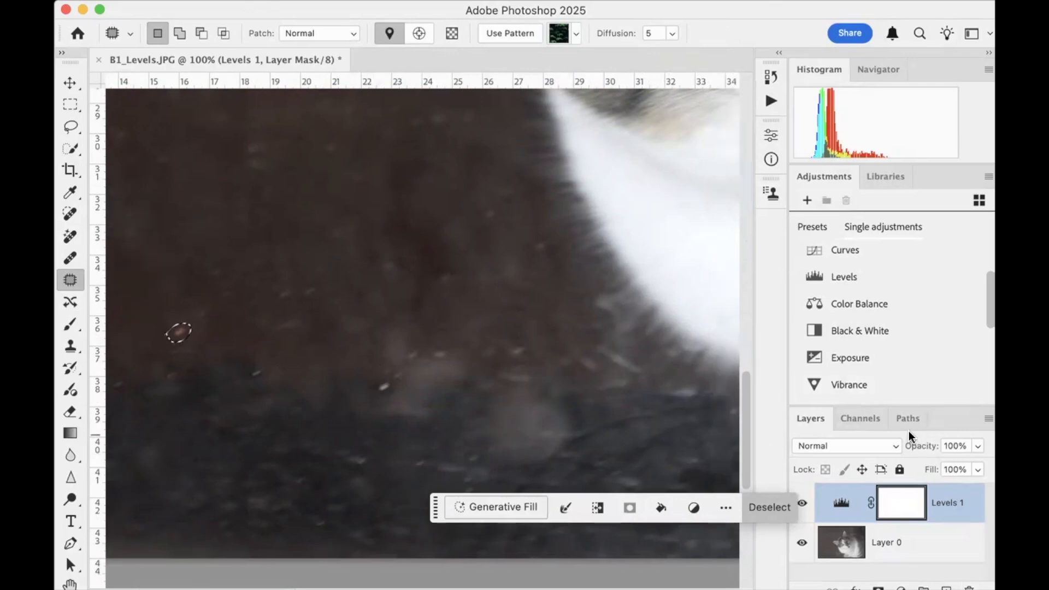
# Enlarge the layer list and compare the photo with the Levels 1 layer hidden and shown
pyautogui.moveTo(902, 405); pyautogui.dragTo(911, 260)
pyautogui.scroll(1, 910, 264)
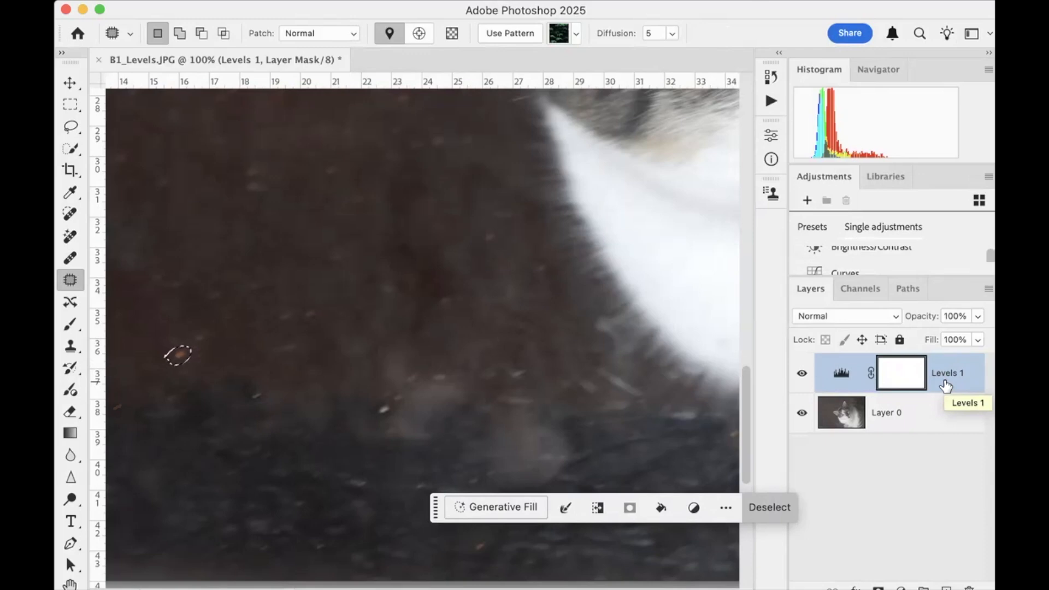
pyautogui.click(801, 375)
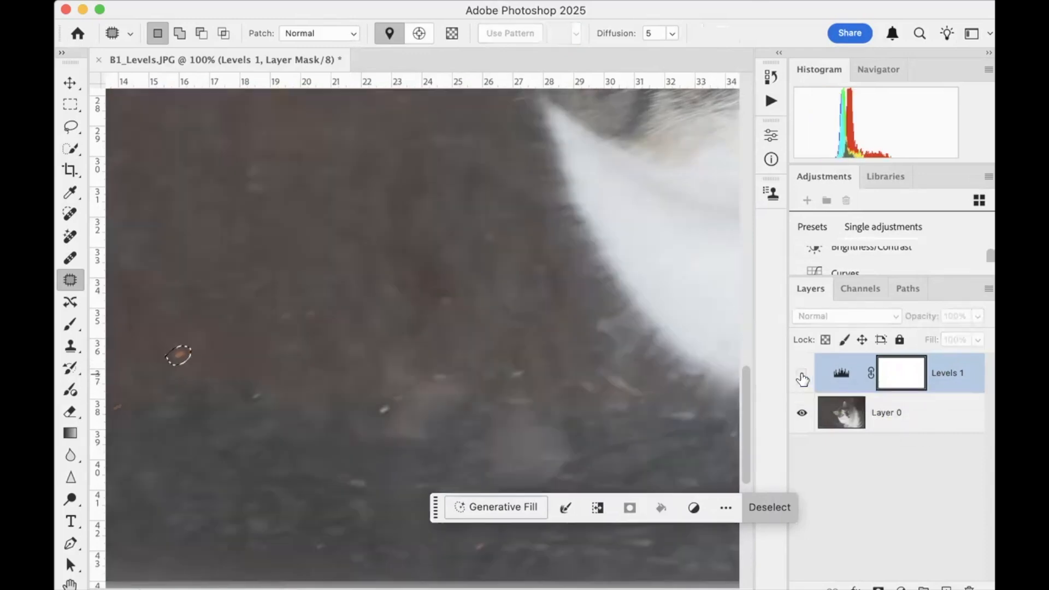
pyautogui.click(801, 374)
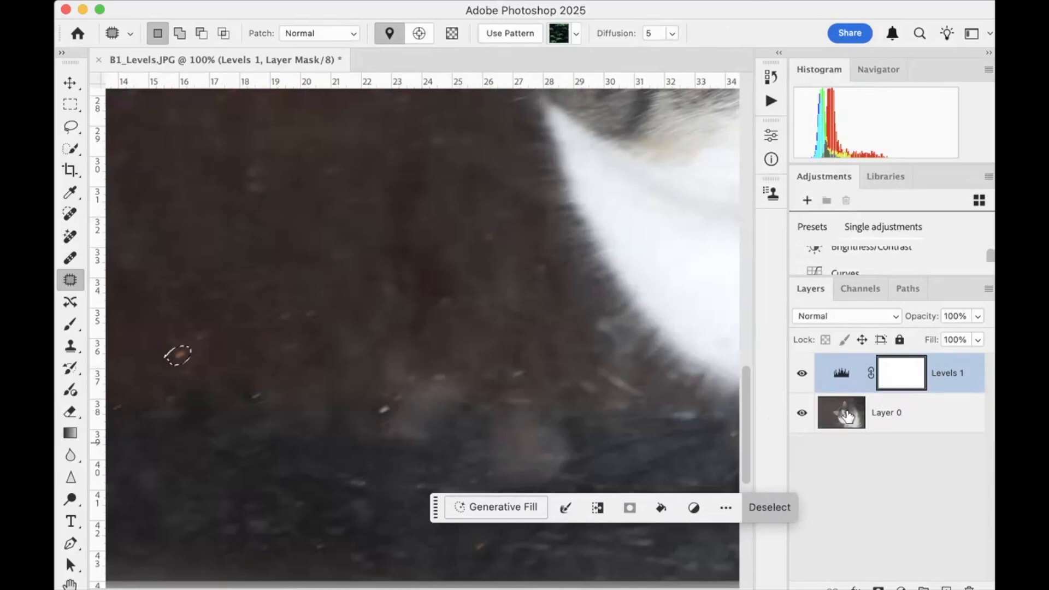
# Patch the outlined orange speck on Layer 0 with the clean background beside it and clear the selection
pyautogui.click(902, 419)
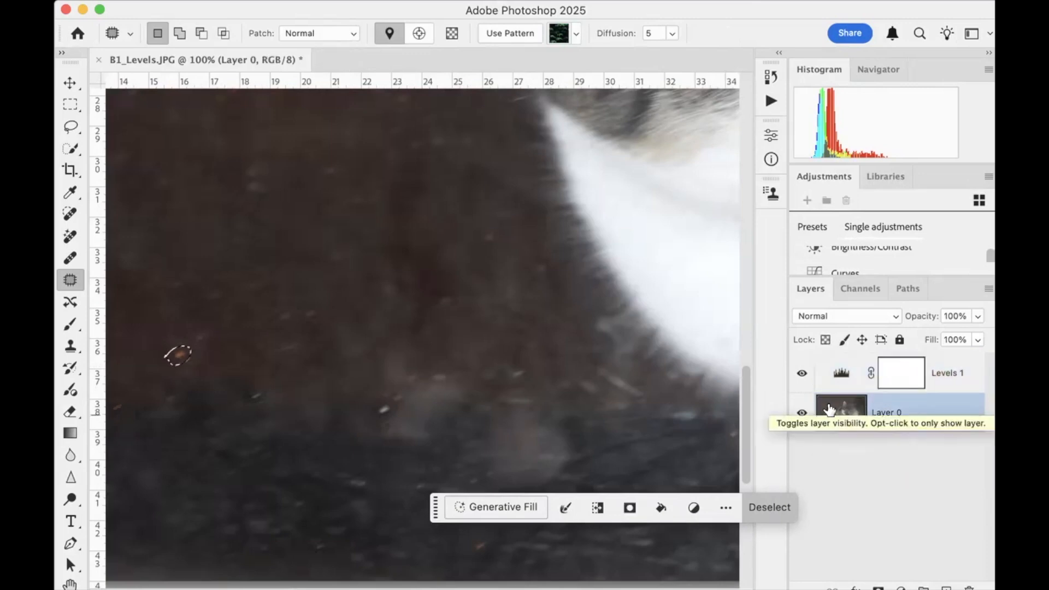
pyautogui.moveTo(188, 368); pyautogui.dragTo(213, 360)
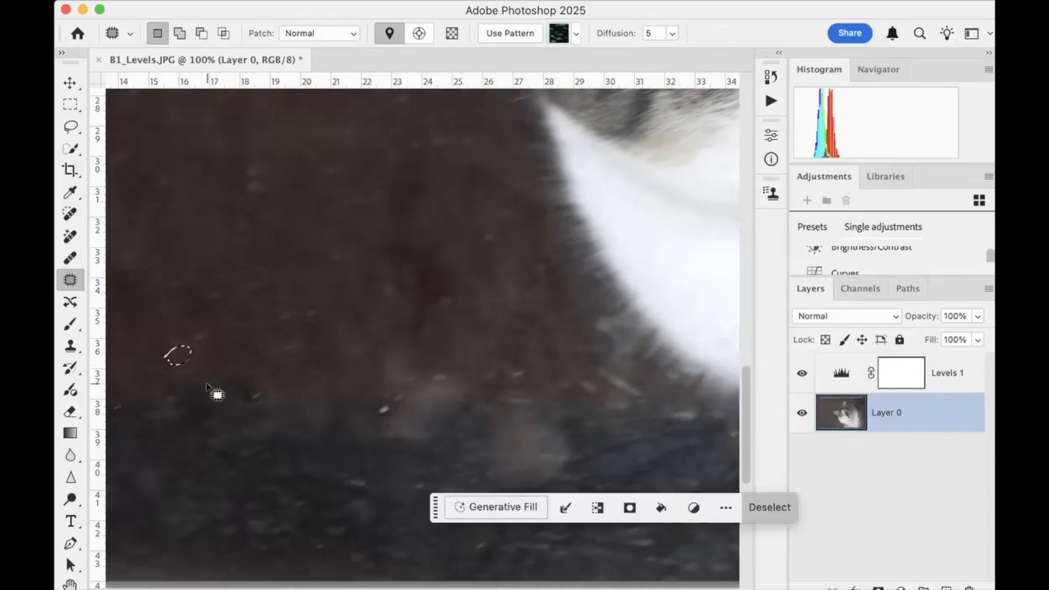
pyautogui.click(208, 383)
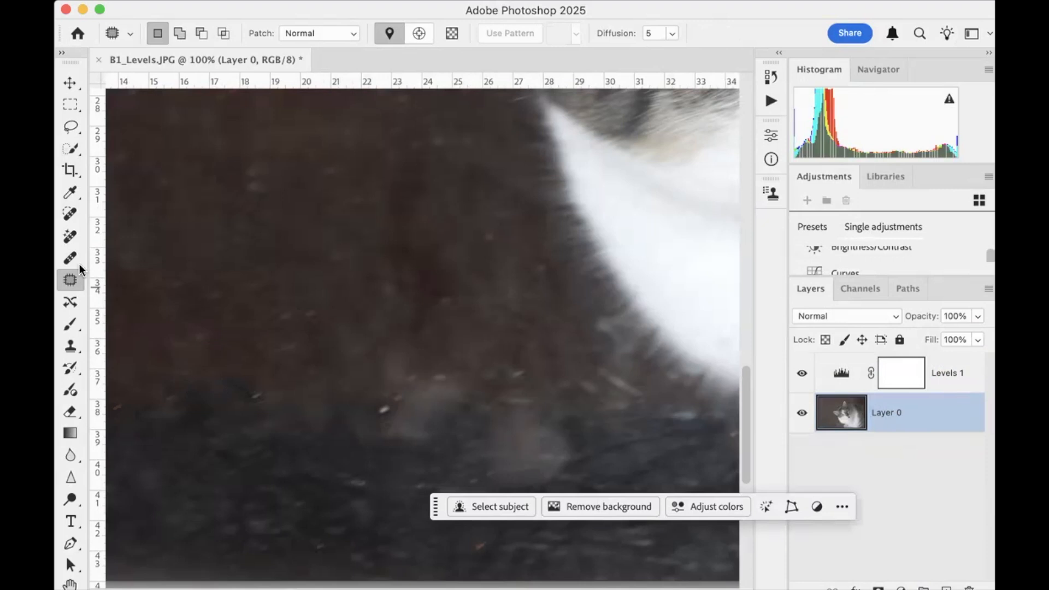
# Remove the white speck along the dark floor edge with the Spot Healing Brush and enlarge the brush to 60
pyautogui.click(70, 216)
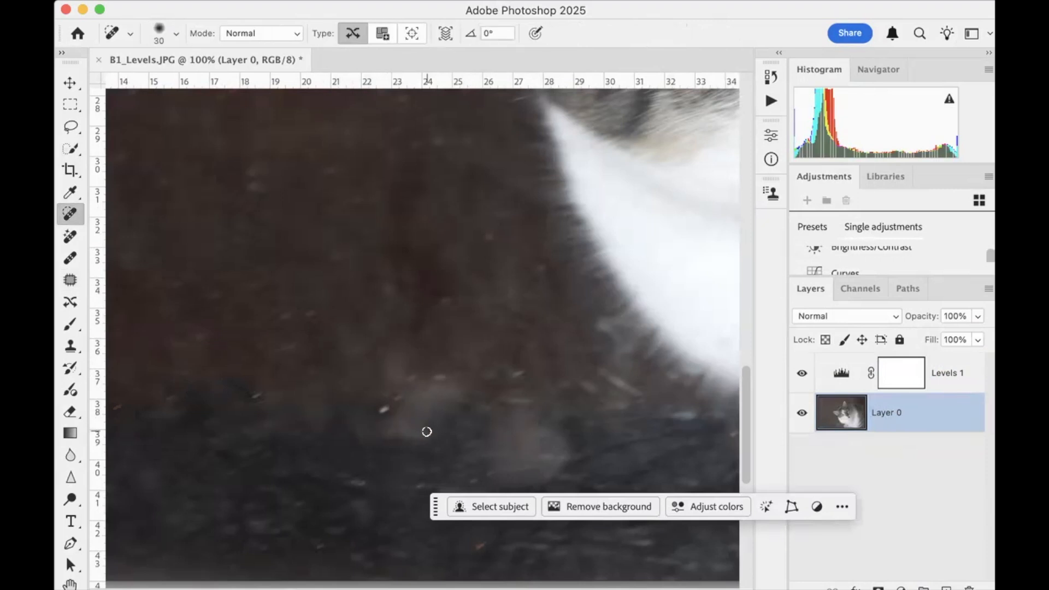
pyautogui.moveTo(376, 410); pyautogui.dragTo(403, 411)
pyautogui.press('super+0')
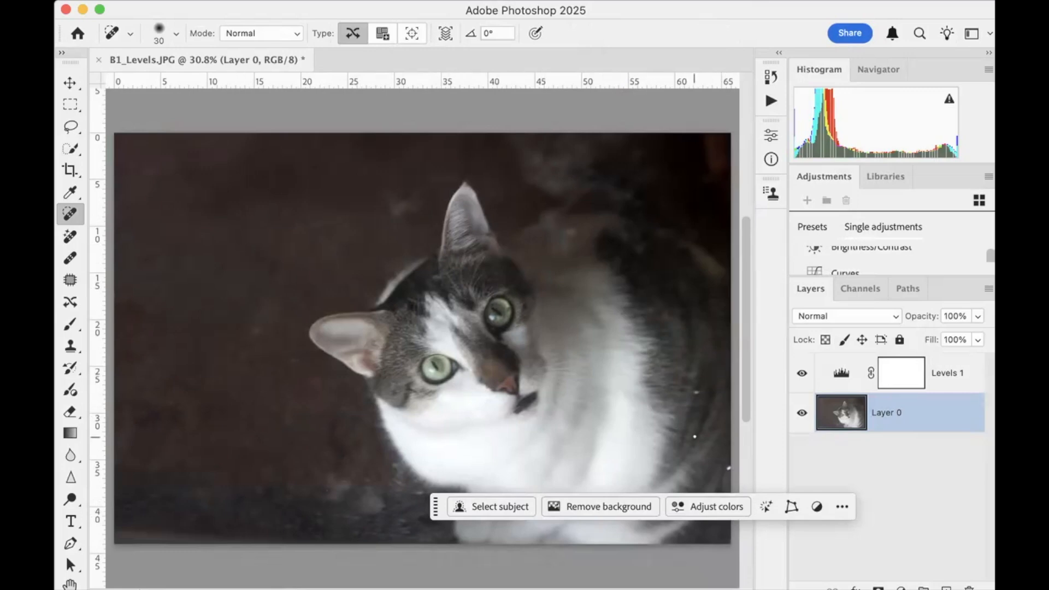
pyautogui.press(']')
pyautogui.press(']')
# Close B1_Levels.JPG without saving the changes and open B1_Levels.png from the 02_Levels folder
pyautogui.click(99, 58)
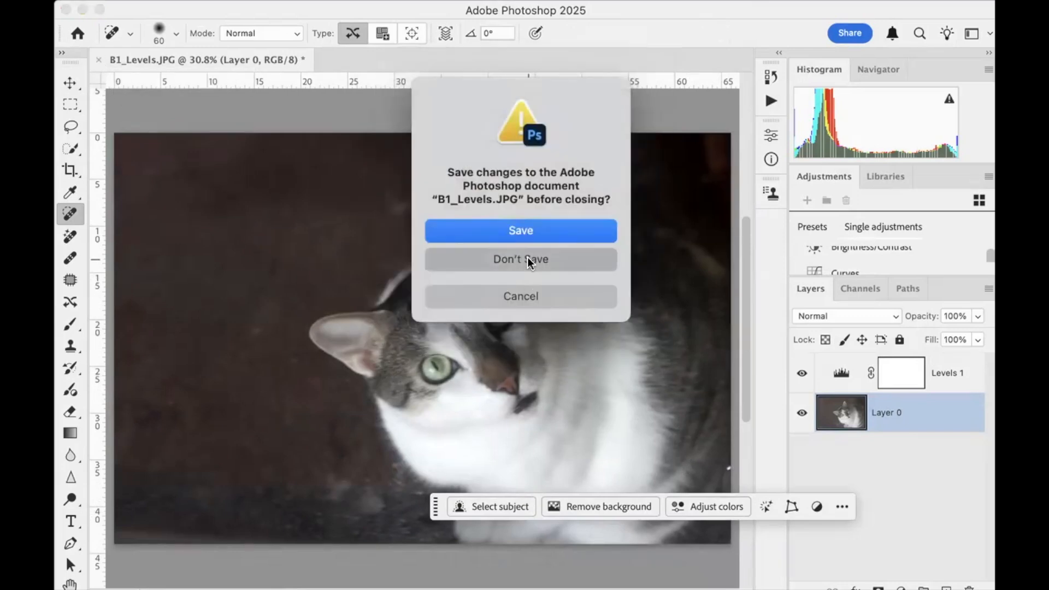
pyautogui.click(526, 258)
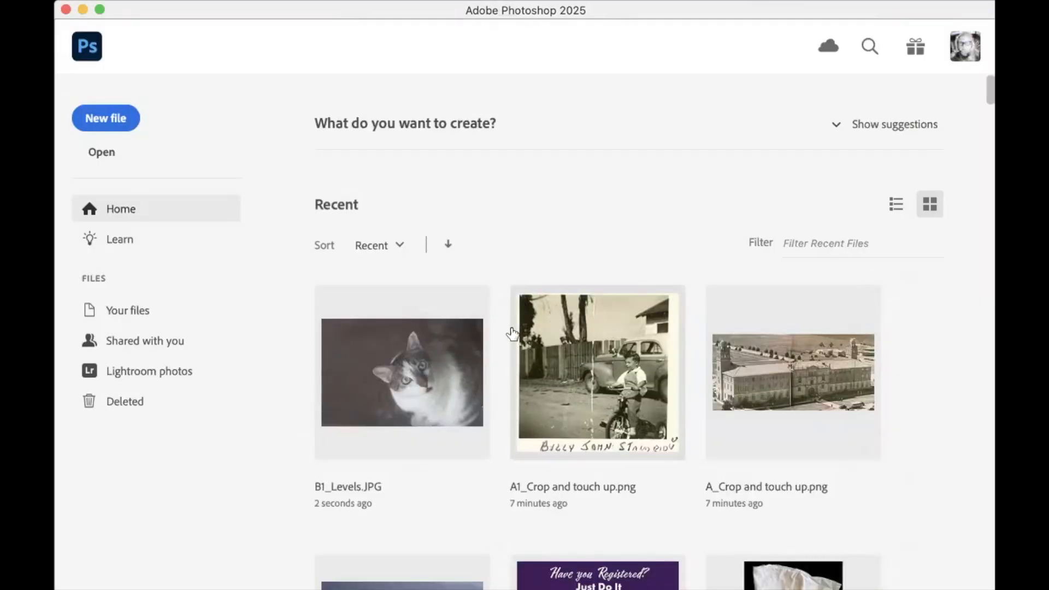
pyautogui.press('super+o')
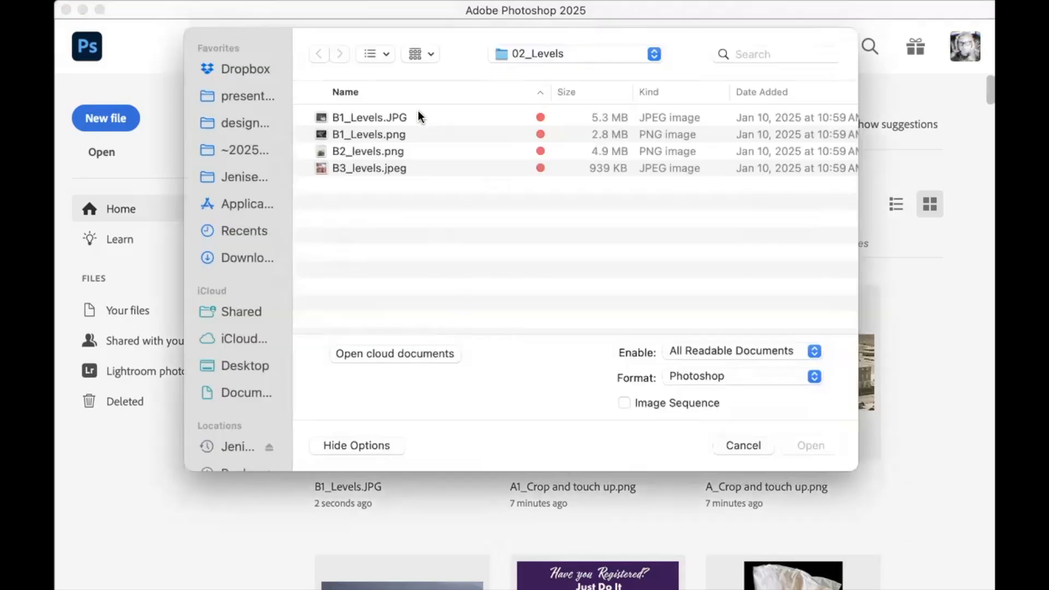
pyautogui.click(370, 132)
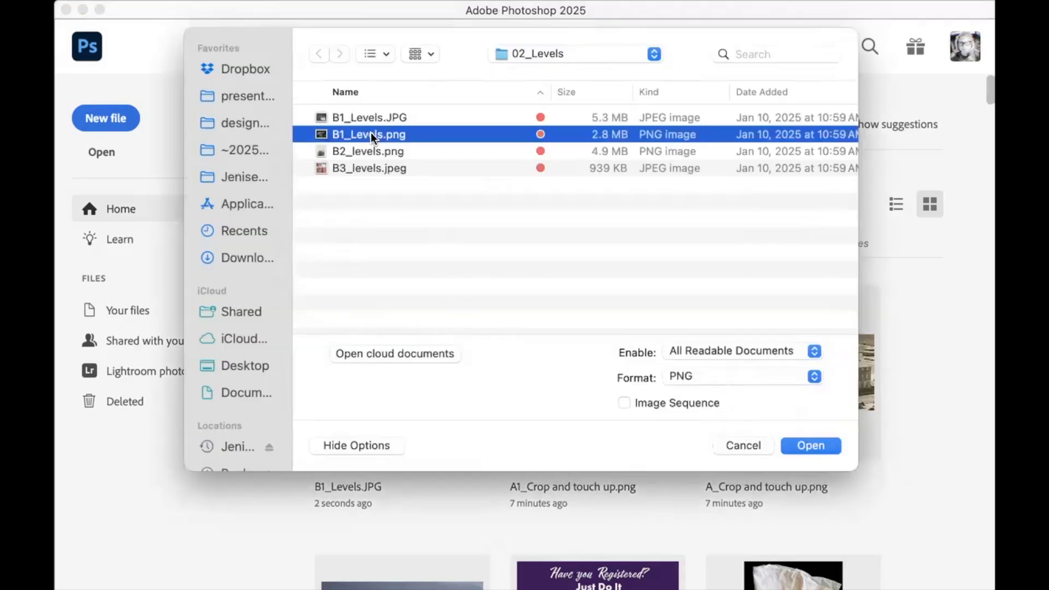
pyautogui.click(370, 132)
pyautogui.hscroll(1, 370, 132)
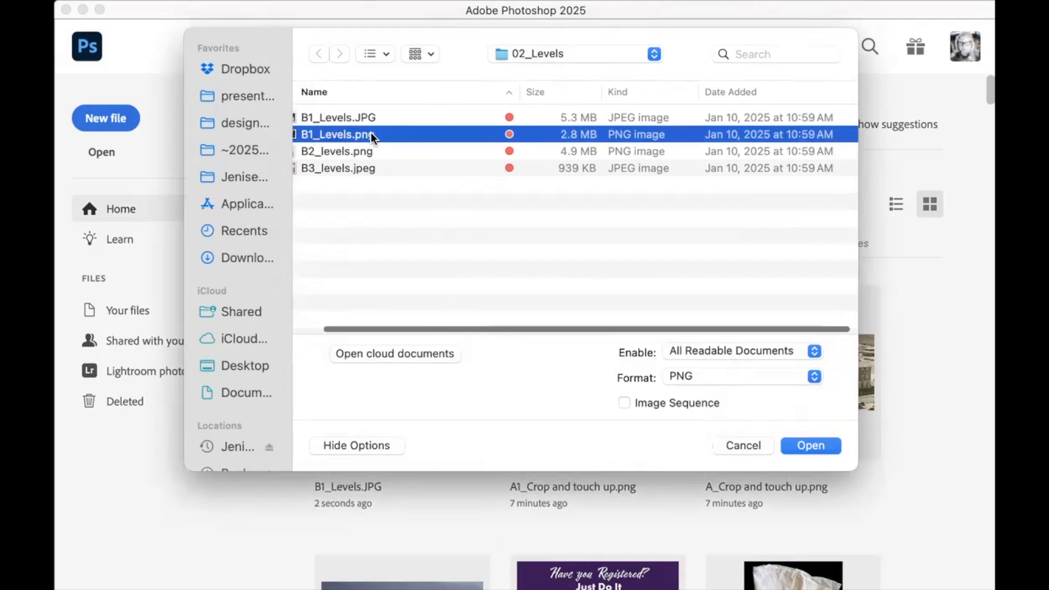
pyautogui.doubleClick(370, 132)
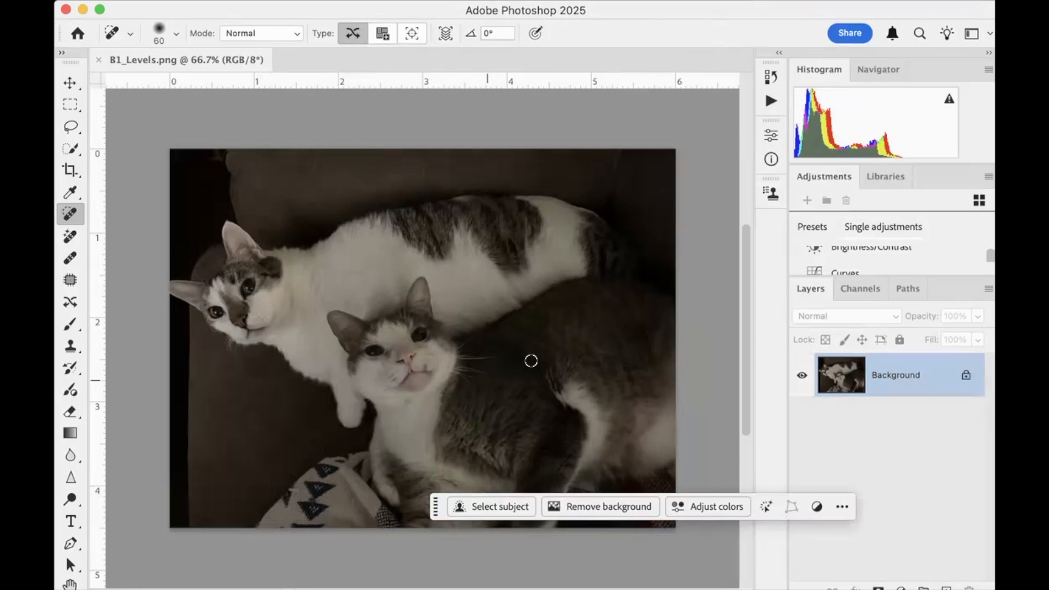
# Enlarge the list of single adjustments and add a Levels adjustment layer above the Background
pyautogui.moveTo(906, 274); pyautogui.dragTo(896, 397)
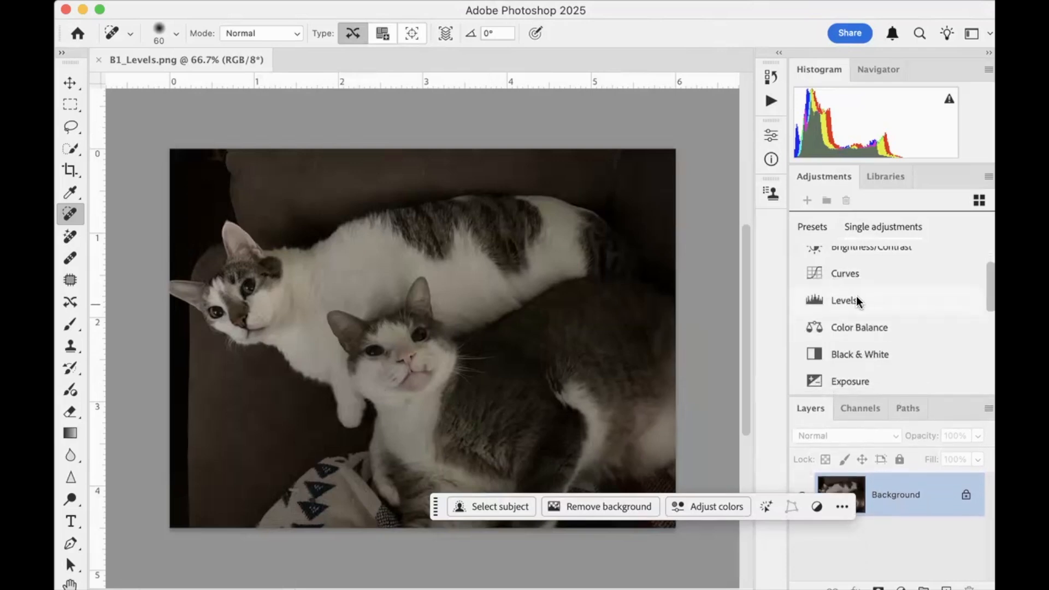
pyautogui.click(857, 299)
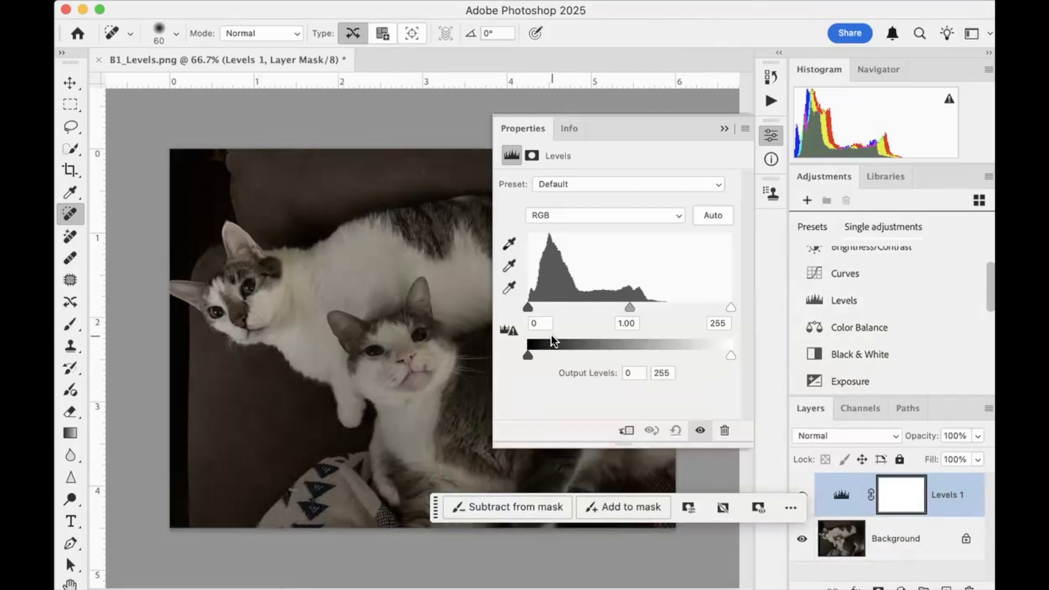
pyautogui.hscroll(5, 382, 283)
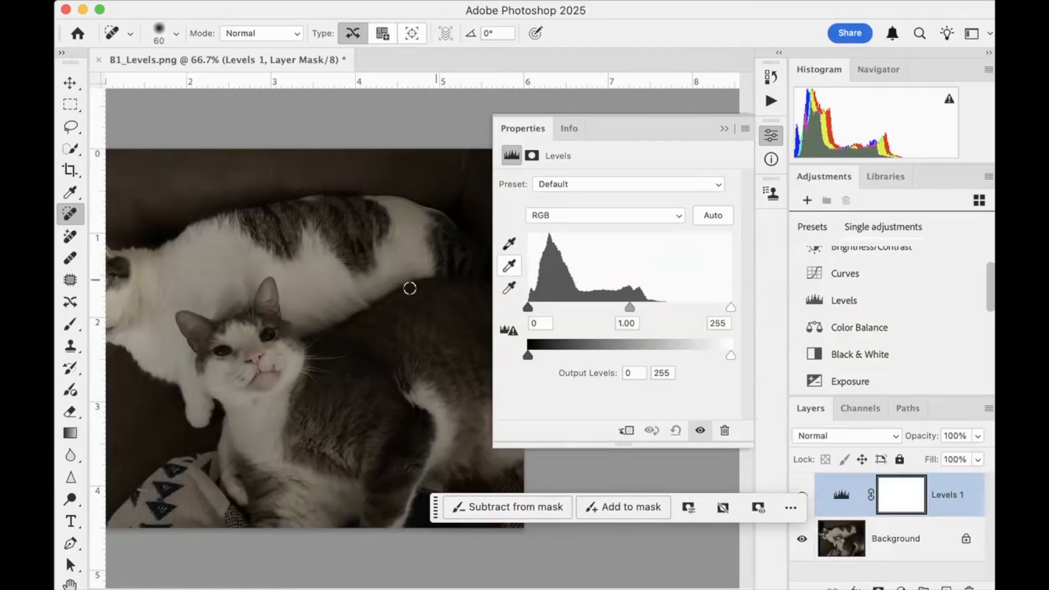
pyautogui.hscroll(-3, 409, 288)
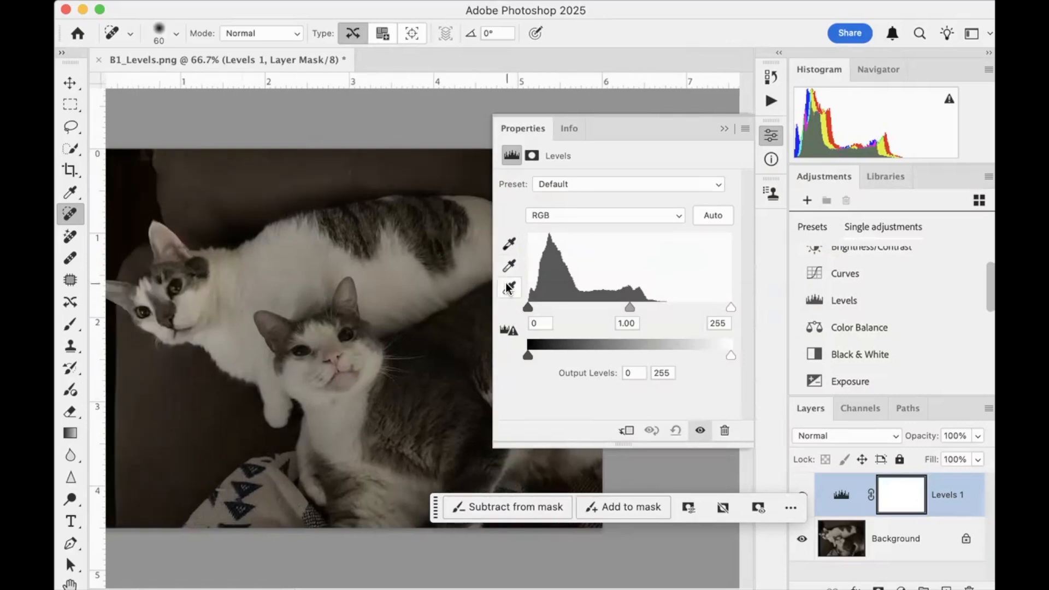
# Set the Levels black point by sampling the dark strip at the photo's left edge, just beneath the upper cat's ear
pyautogui.click(509, 243)
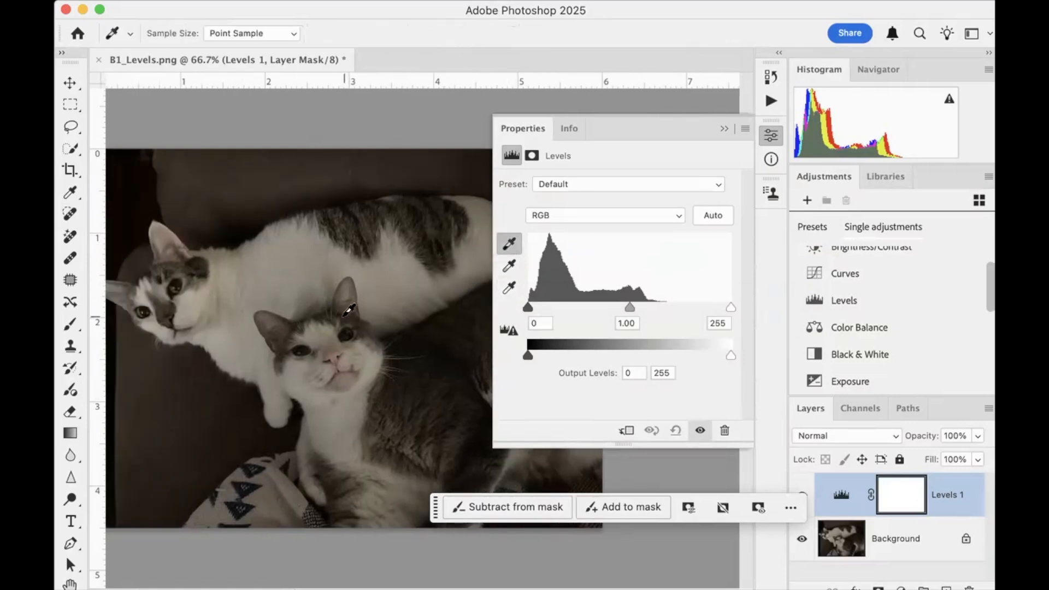
pyautogui.hscroll(-3, 346, 305)
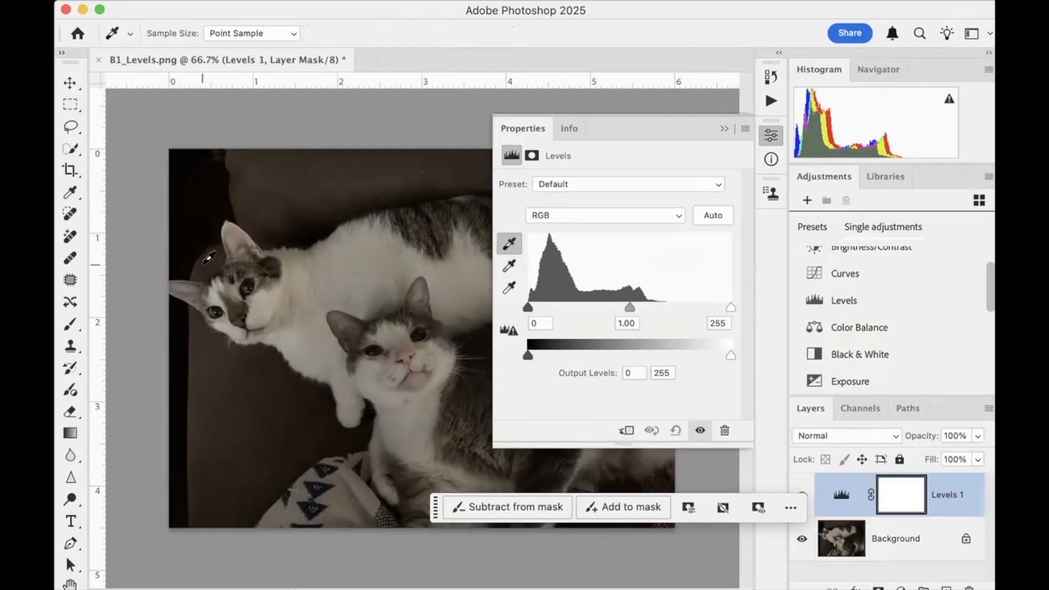
pyautogui.hscroll(10, 340, 344)
pyautogui.scroll(-3, 330, 337)
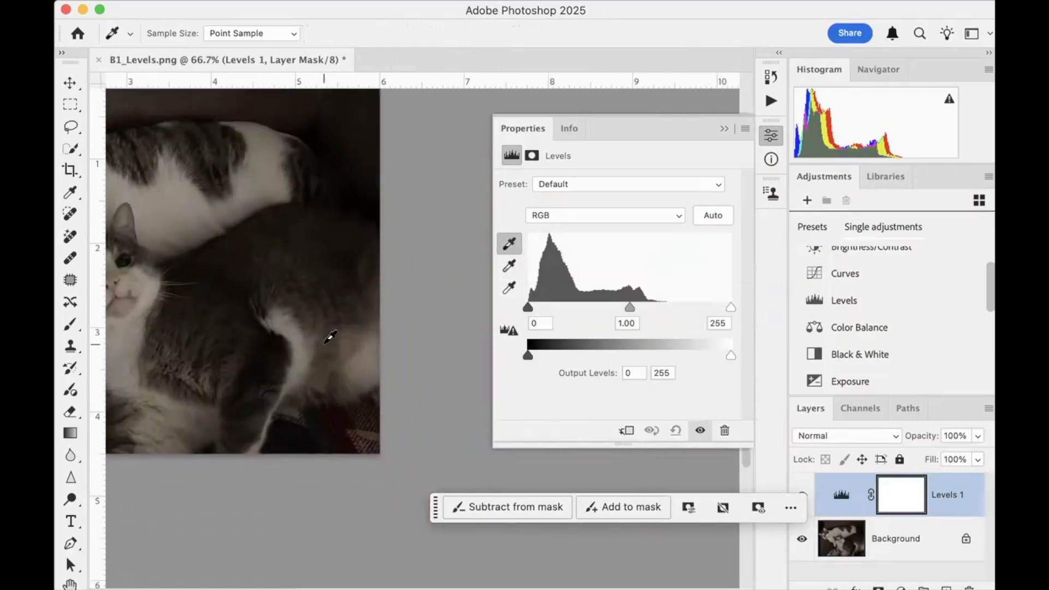
pyautogui.hscroll(-8, 330, 337)
pyautogui.hscroll(-9, 330, 337)
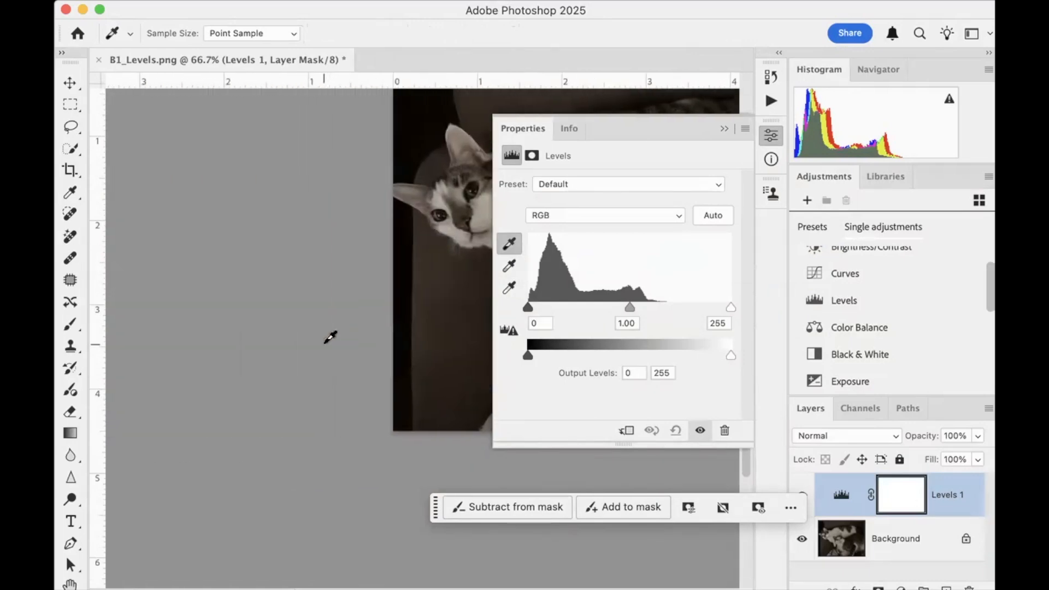
pyautogui.hscroll(2, 329, 336)
pyautogui.scroll(2, 329, 337)
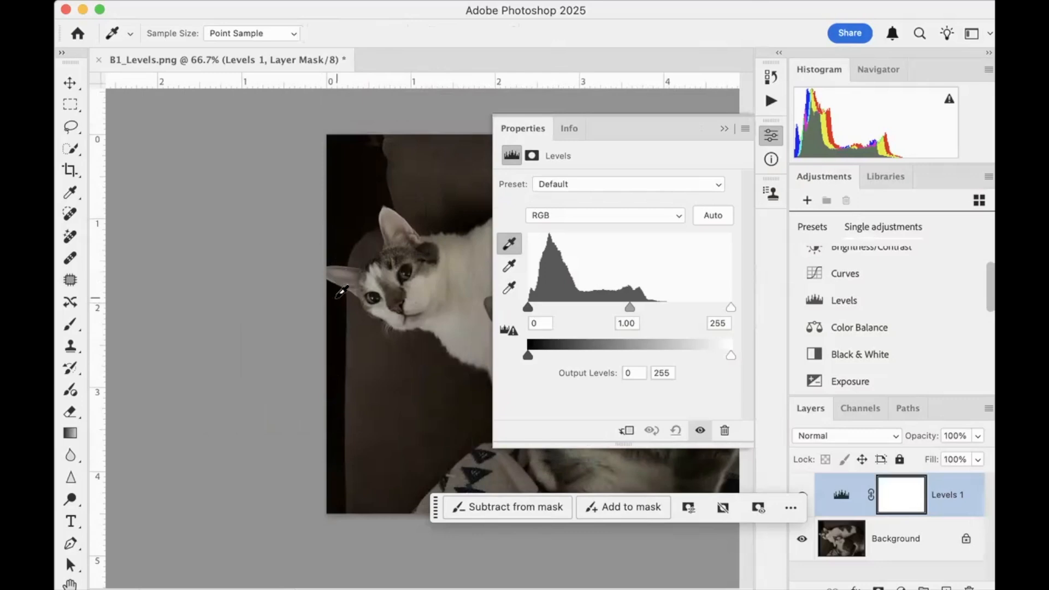
pyautogui.click(340, 294)
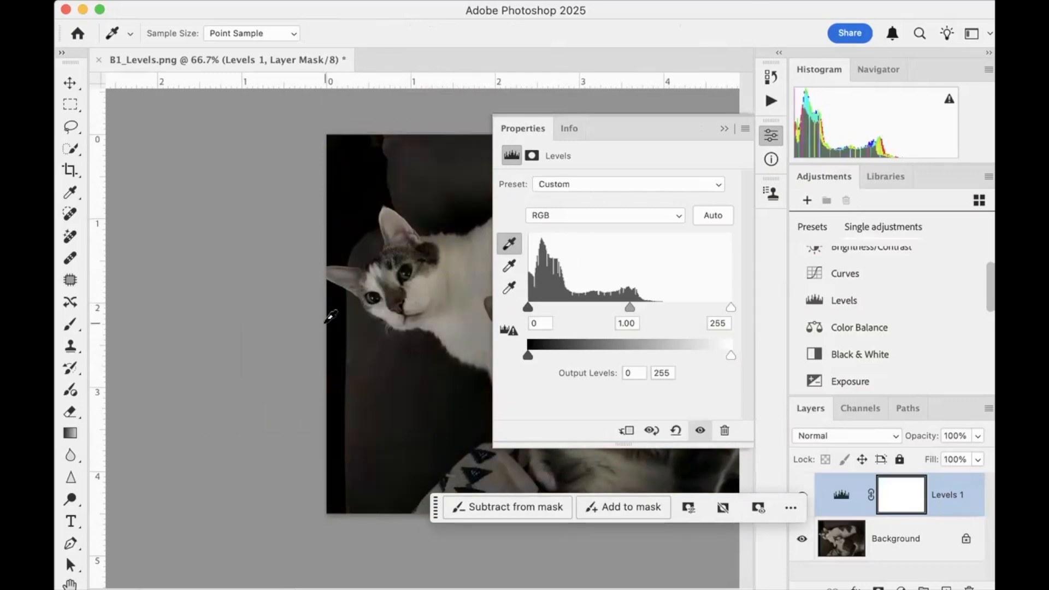
# Set the Levels white point by sampling the white fur just below the upper cat's eye
pyautogui.click(508, 290)
pyautogui.hscroll(10, 380, 318)
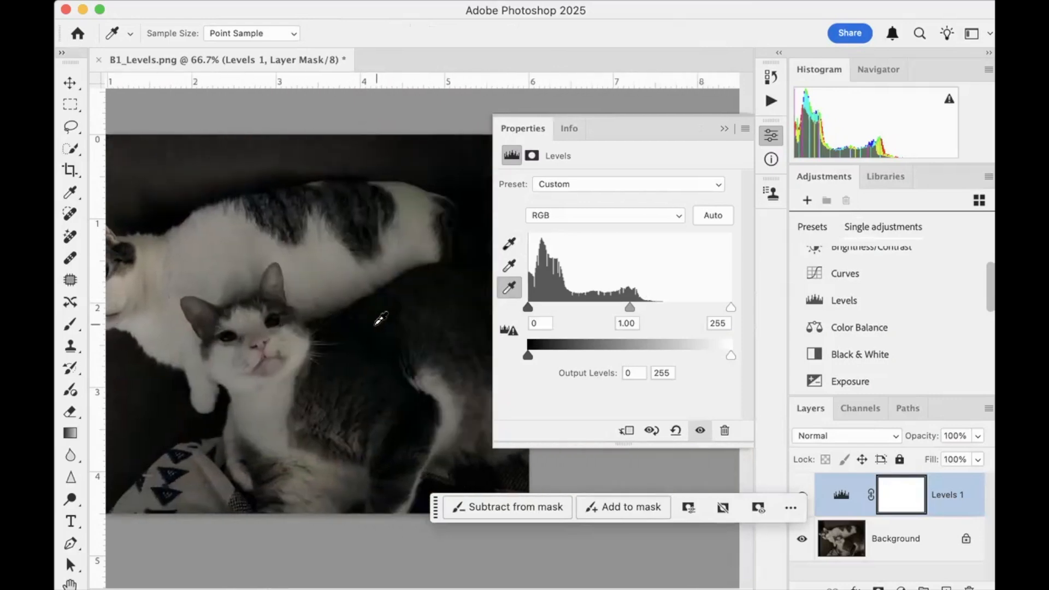
pyautogui.hscroll(-6, 381, 318)
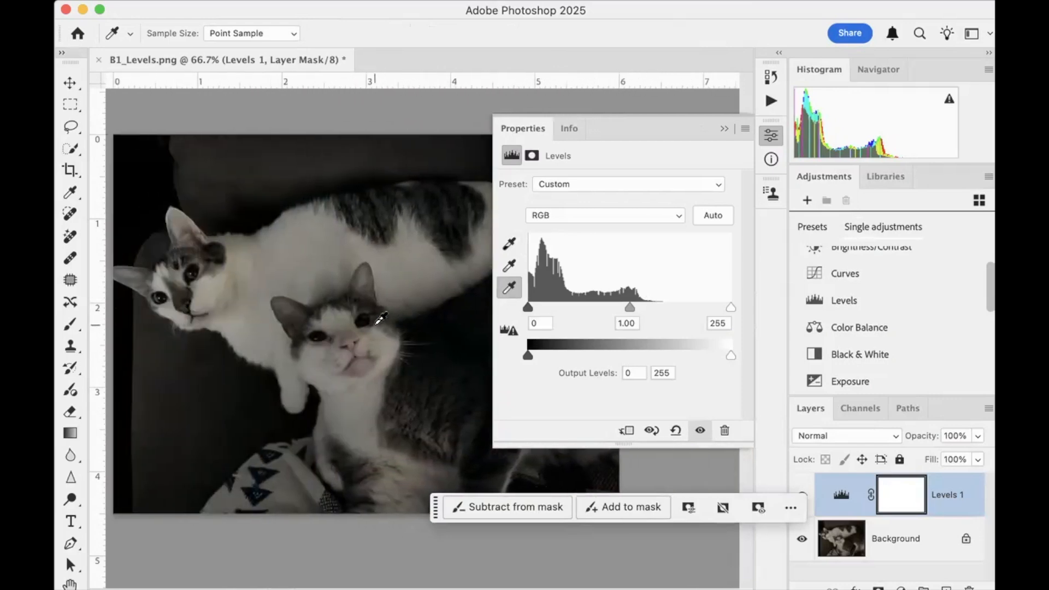
pyautogui.hscroll(-1, 268, 325)
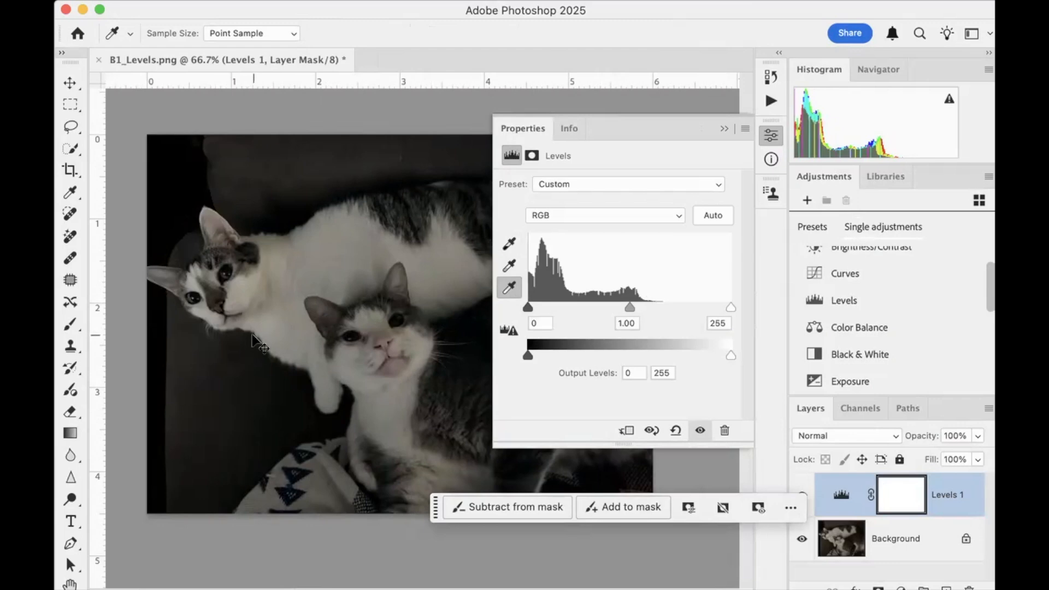
pyautogui.press('super+plus')
pyautogui.scroll(5, 251, 333)
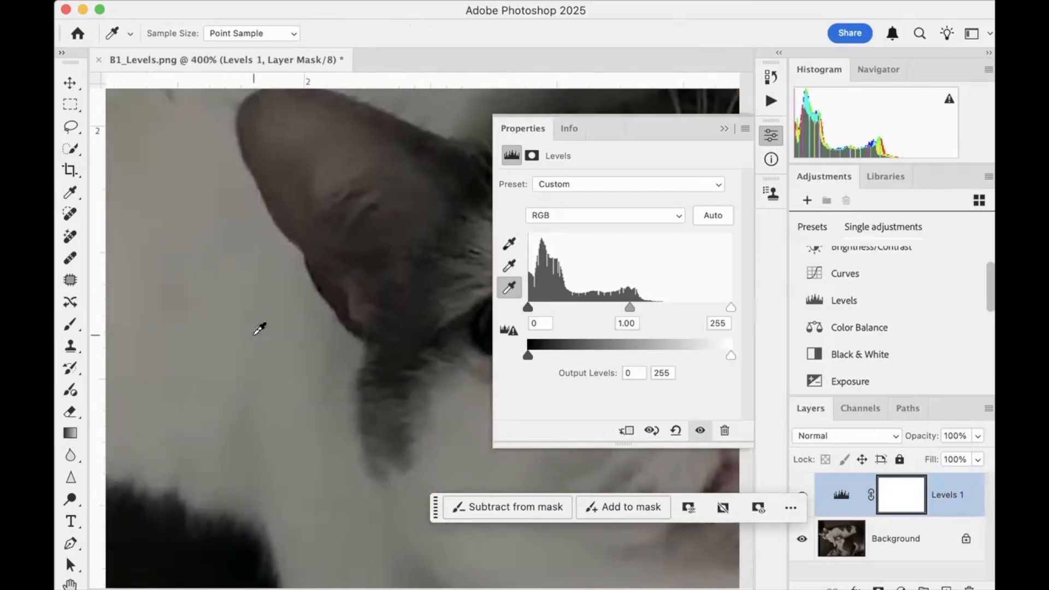
pyautogui.scroll(5, 260, 327)
pyautogui.hscroll(-5, 260, 328)
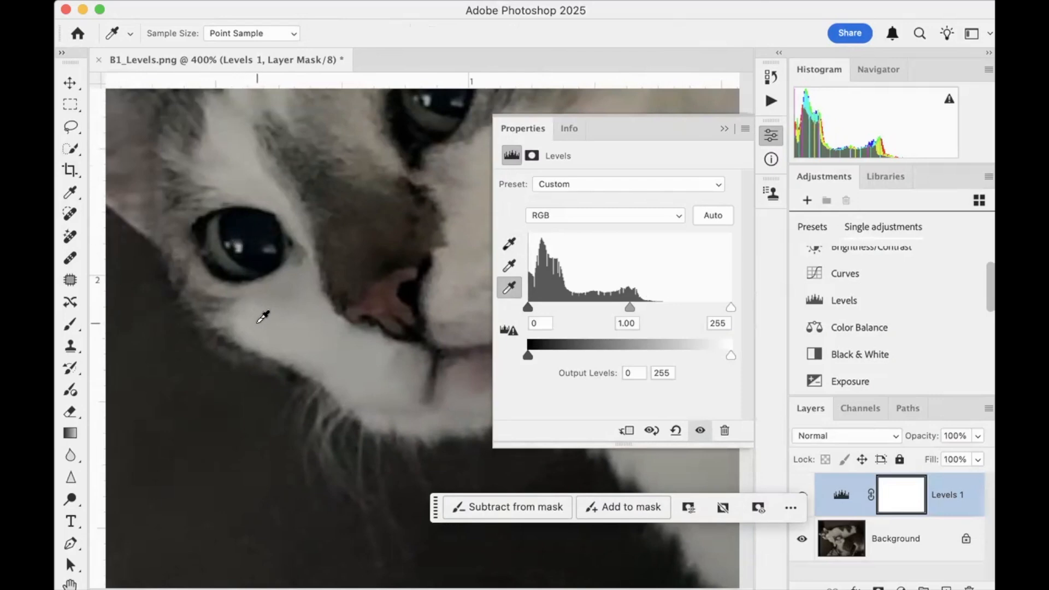
pyautogui.click(262, 316)
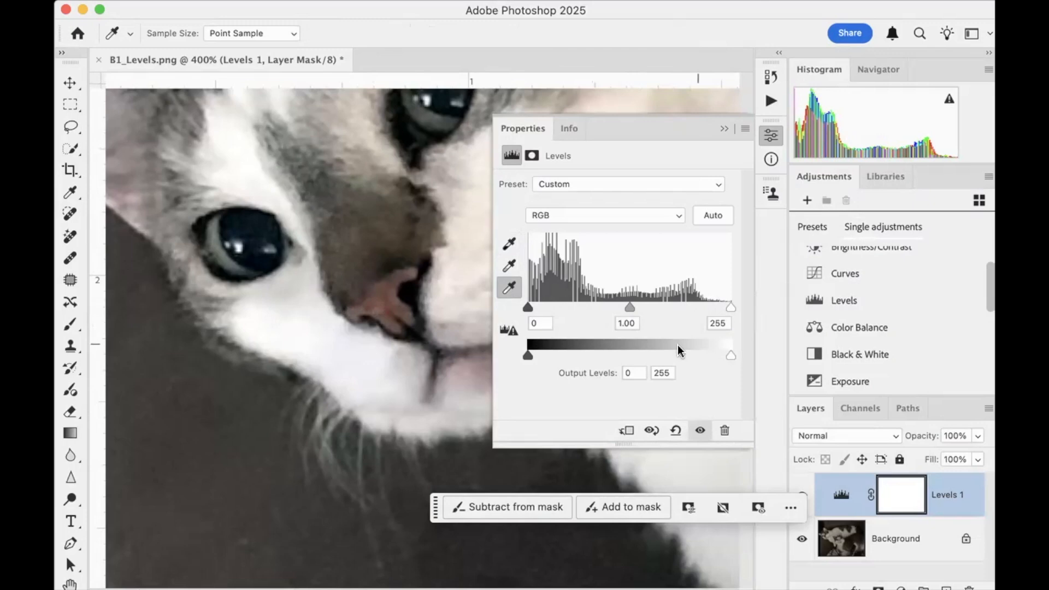
# Fit the whole cat photo in view and compare it with the Levels adjustment hidden and shown
pyautogui.press('super+0')
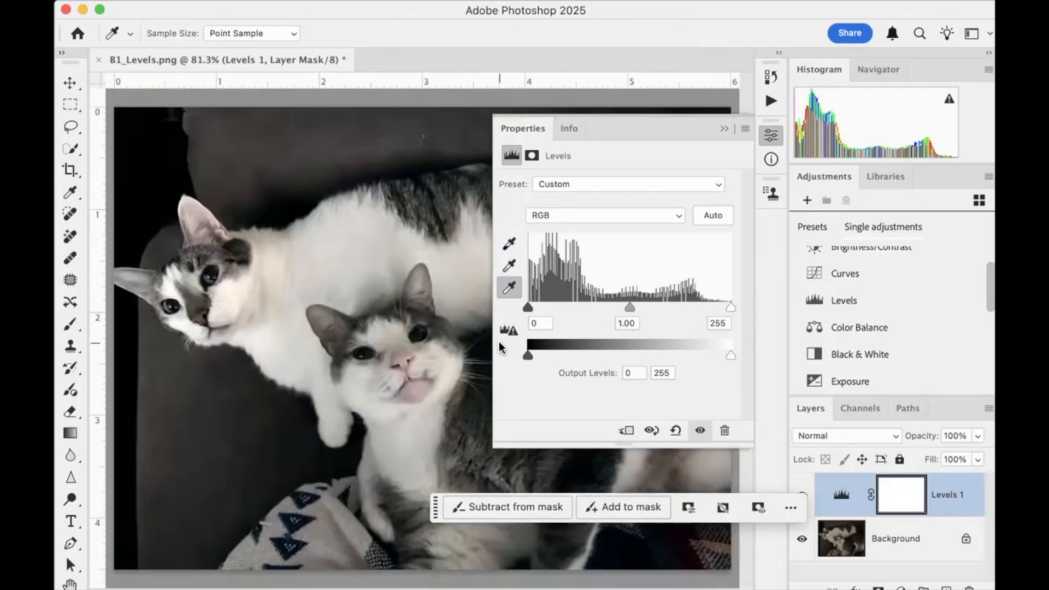
pyautogui.click(700, 430)
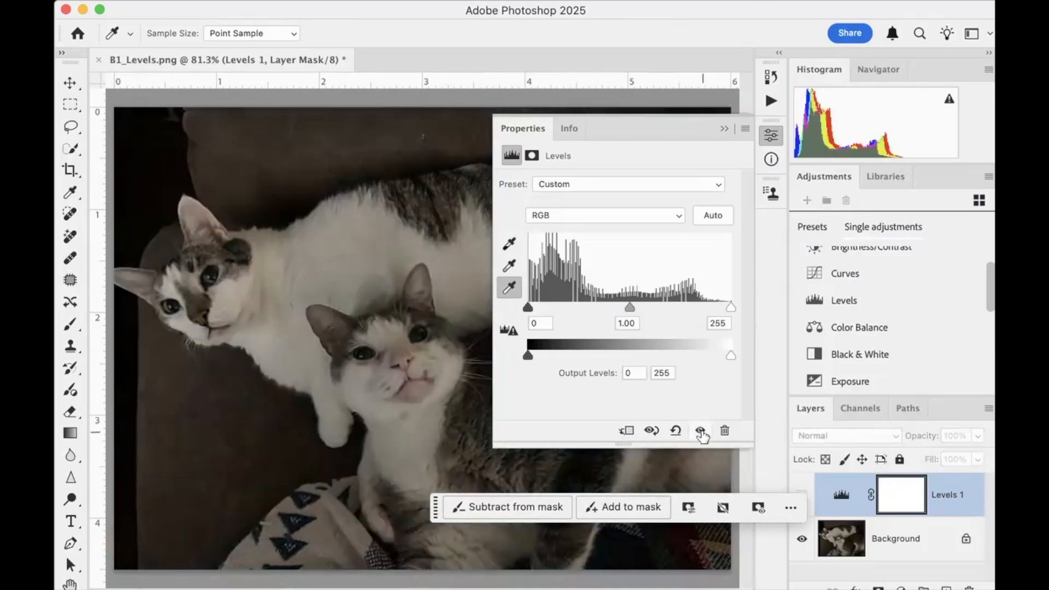
pyautogui.click(700, 431)
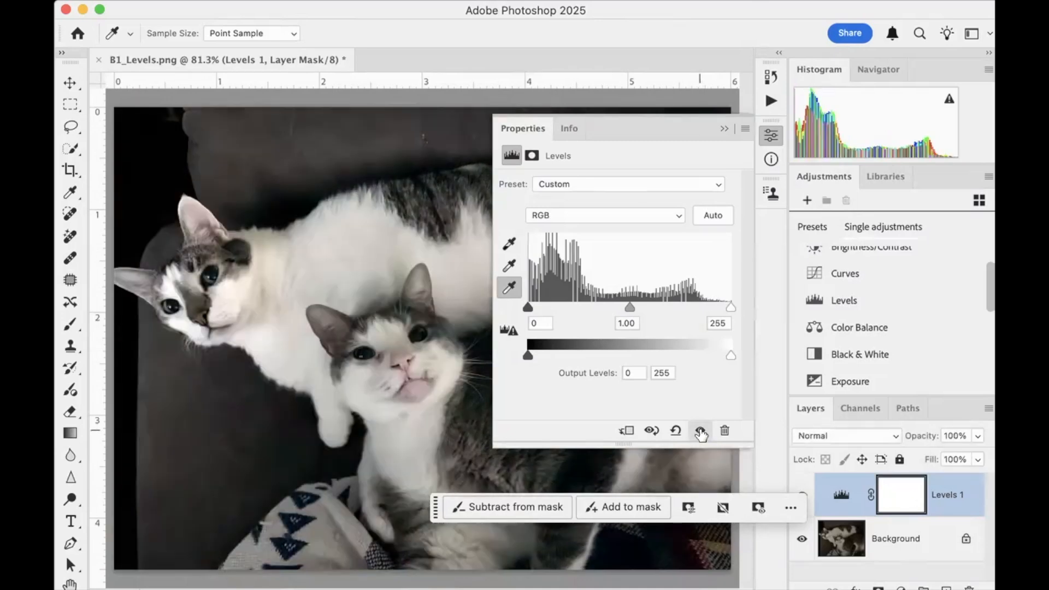
pyautogui.click(700, 431)
pyautogui.click(700, 431)
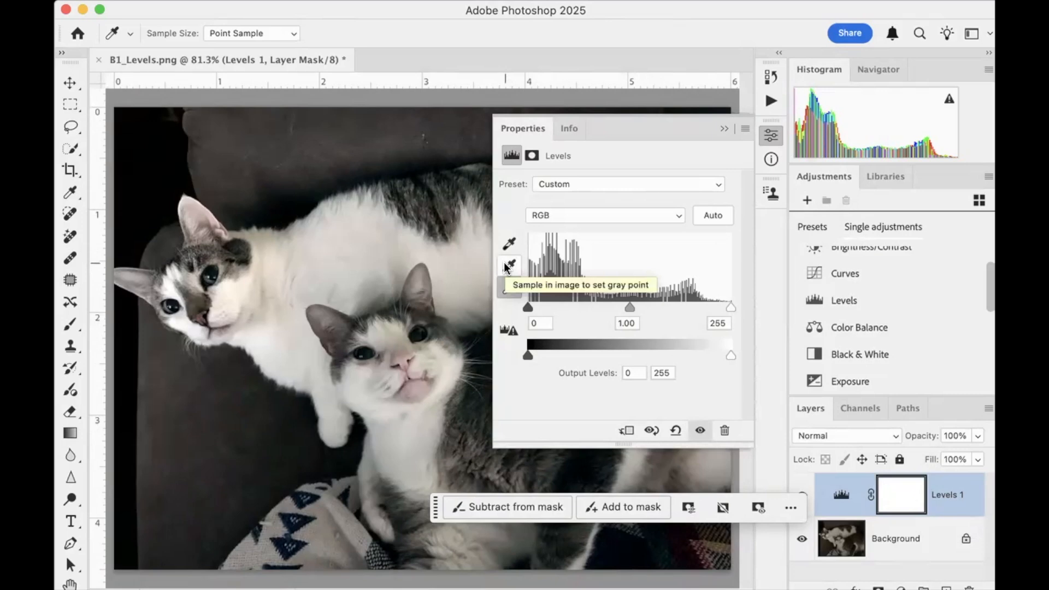
pyautogui.moveTo(627, 304)
pyautogui.mouseDown()
pyautogui.moveTo(615, 302)
pyautogui.moveTo(631, 299)
pyautogui.mouseUp()
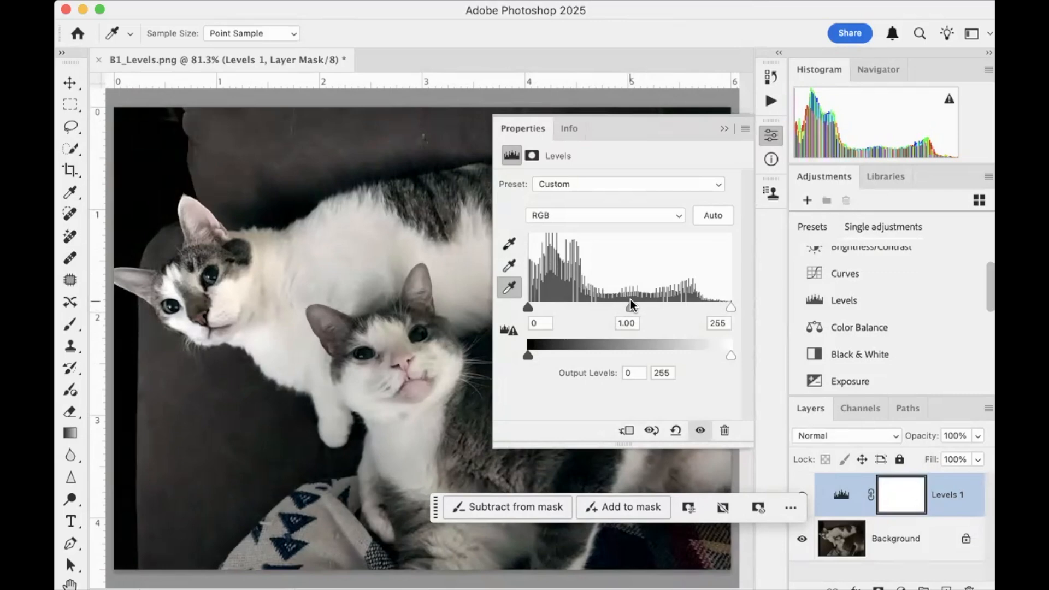
pyautogui.hscroll(10, 391, 319)
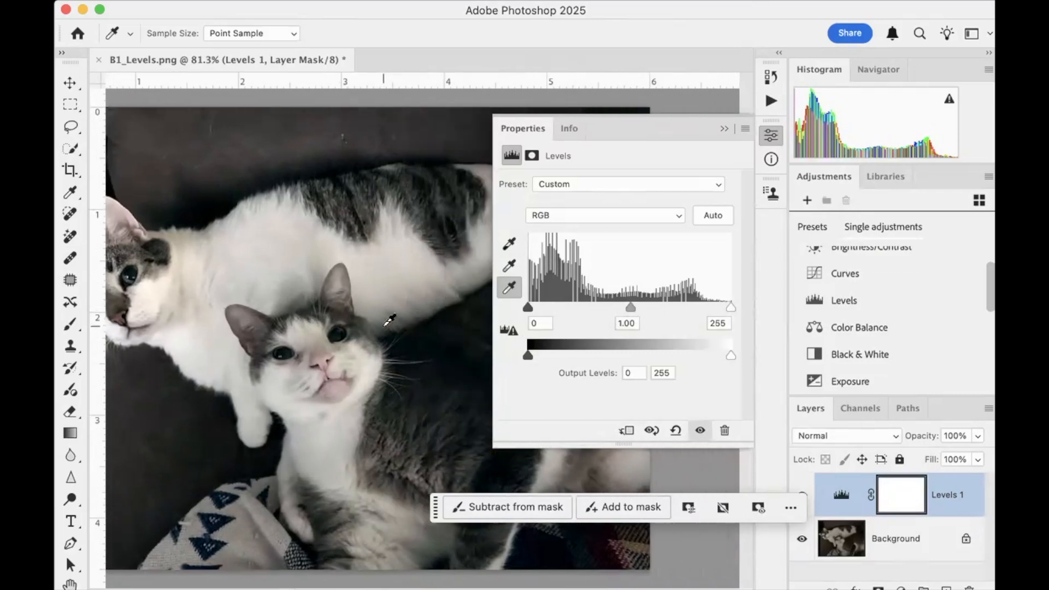
pyautogui.hscroll(-10, 391, 319)
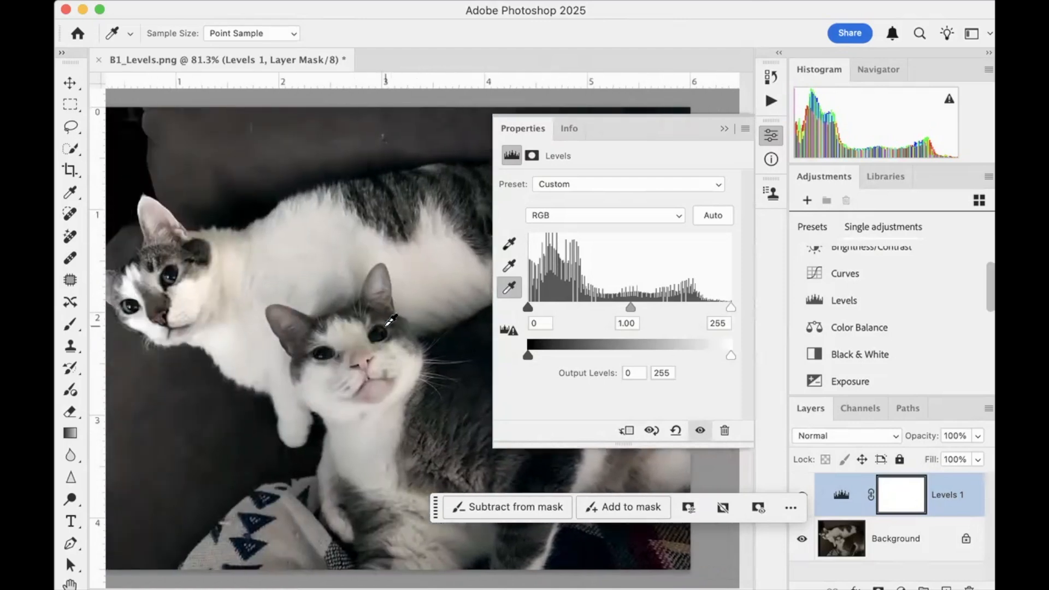
pyautogui.hscroll(-2, 392, 319)
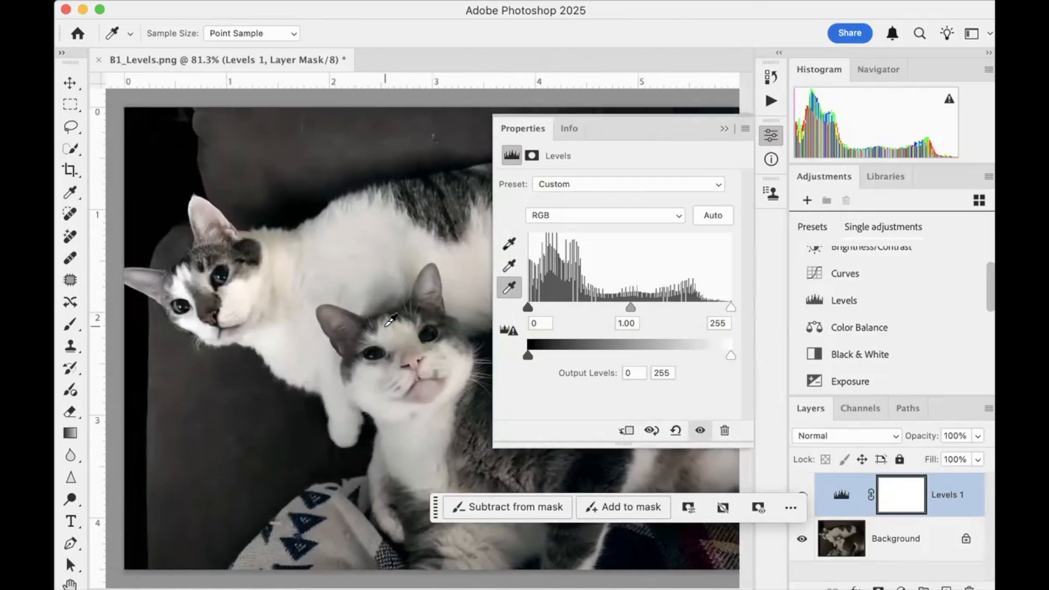
# Collapse the Levels settings, enlarge the layer list and unlock the Background layer, with the Spot Healing Brush active
pyautogui.click(722, 127)
pyautogui.scroll(-2, 938, 459)
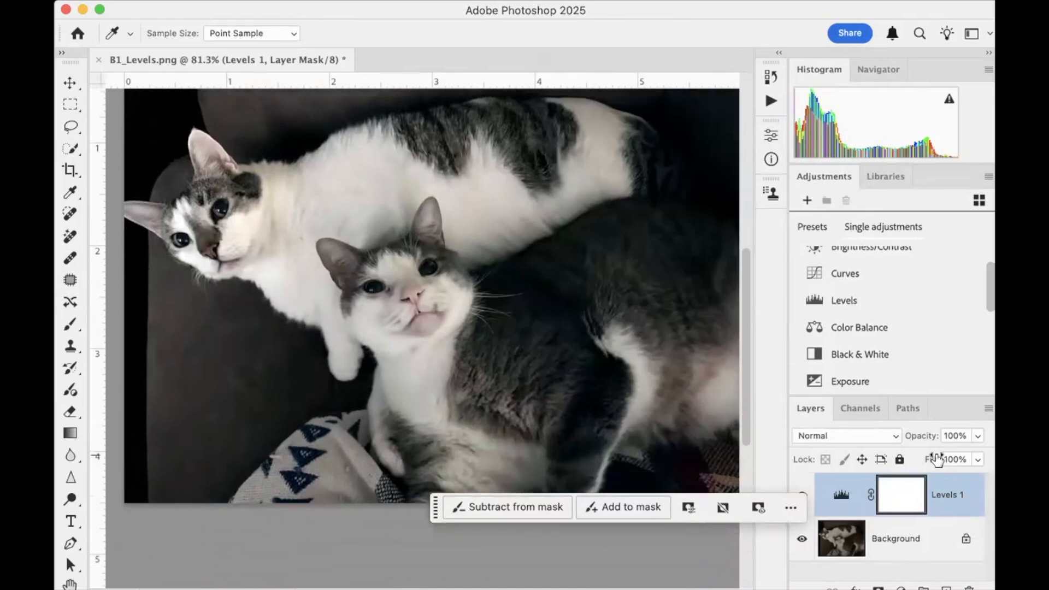
pyautogui.moveTo(922, 393); pyautogui.dragTo(921, 304)
pyautogui.click(915, 456)
pyautogui.press('j')
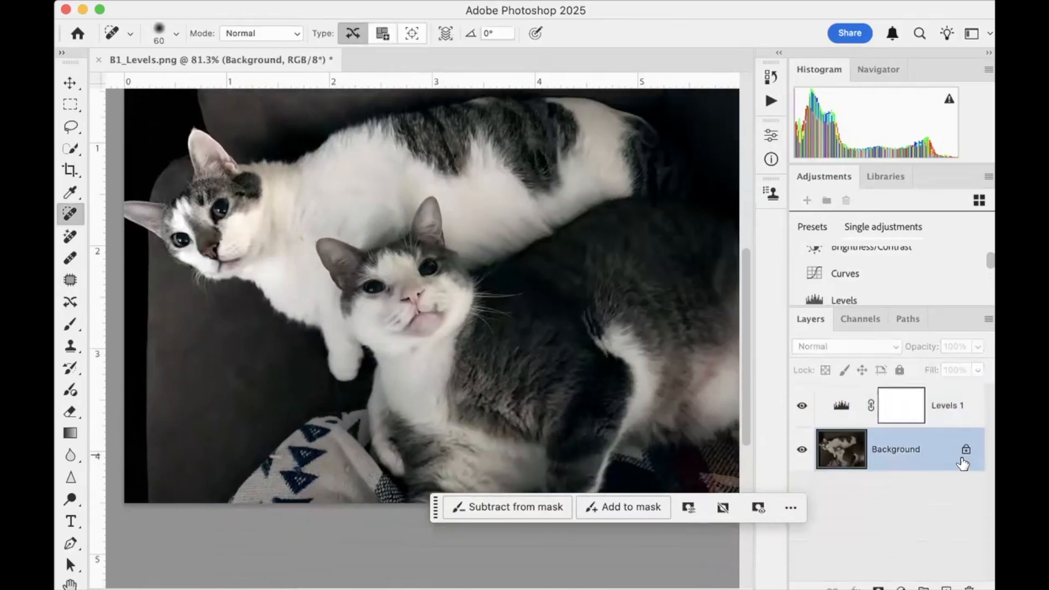
pyautogui.click(966, 449)
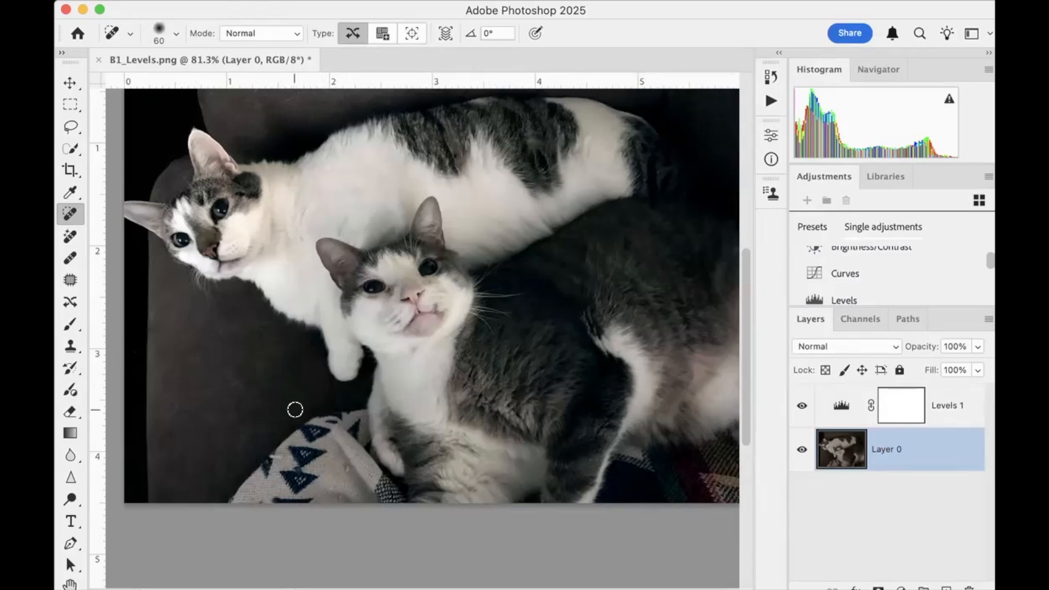
# Close B1_Levels.png without saving the changes and open B2_levels.png from the 02_Levels folder
pyautogui.press('super+w')
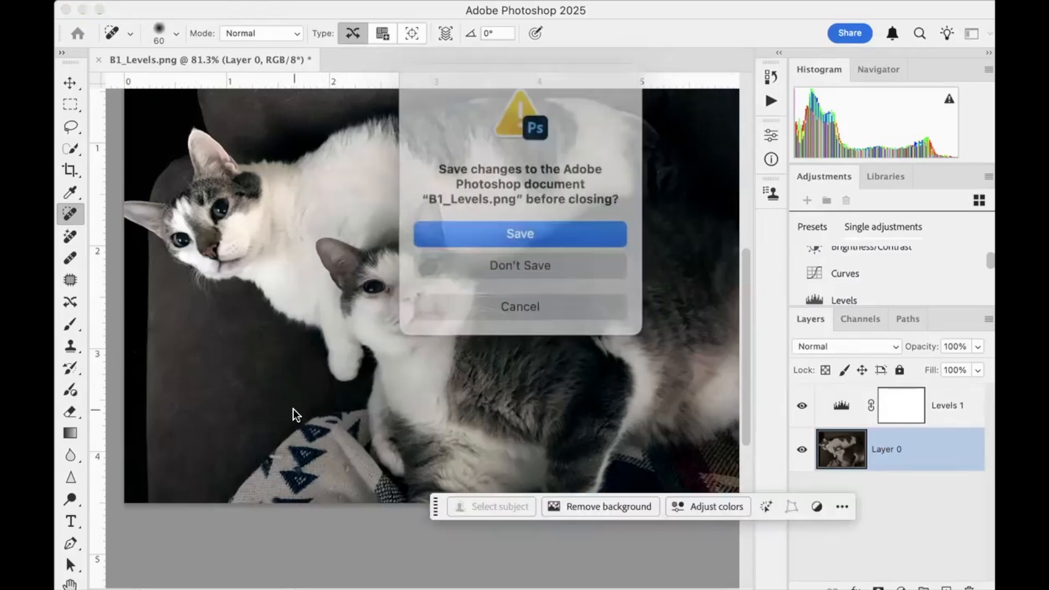
pyautogui.click(480, 262)
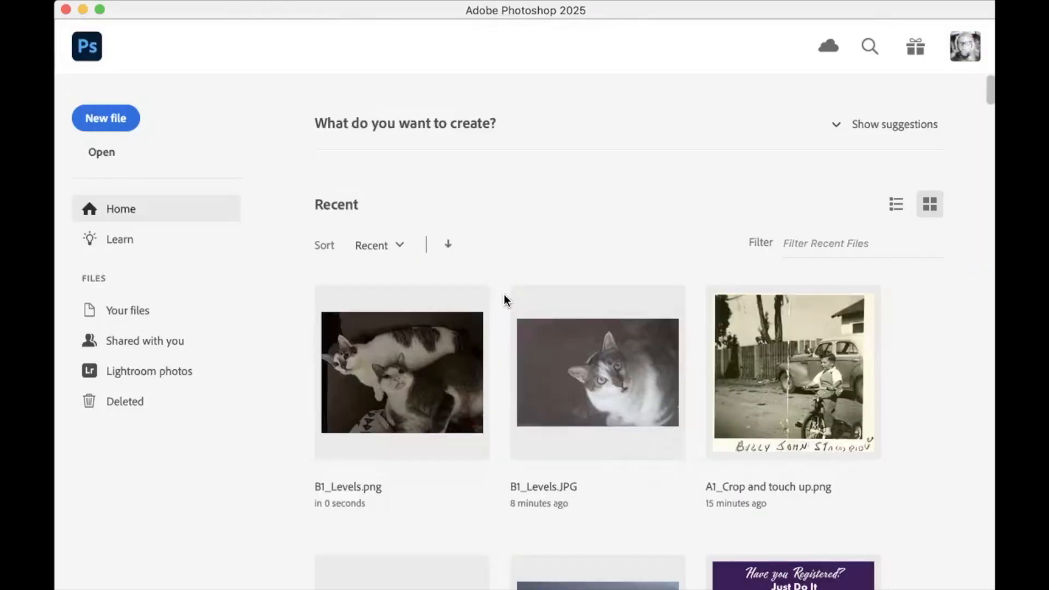
pyautogui.press('super+o')
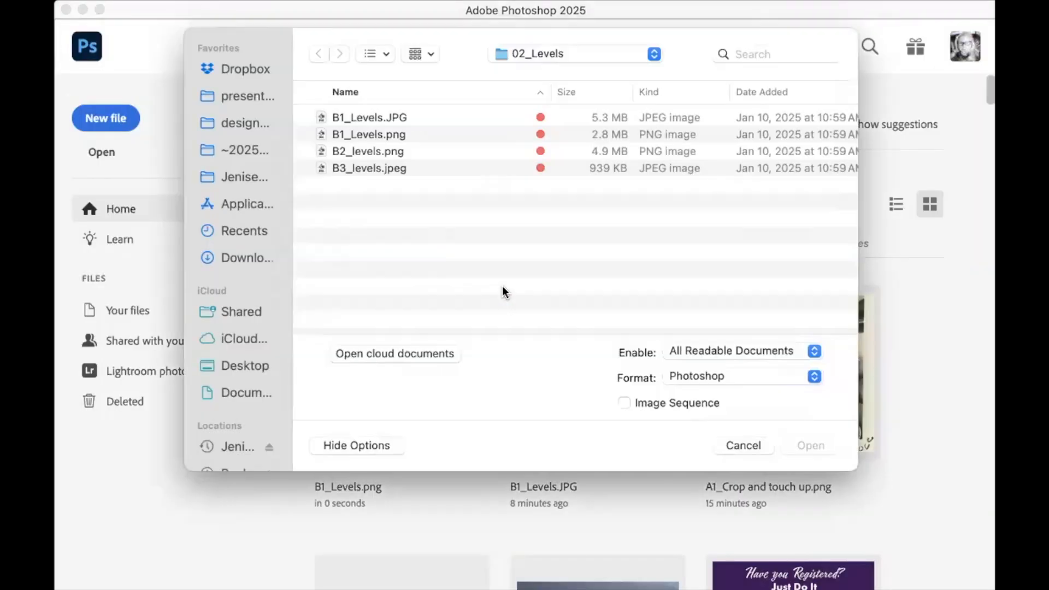
pyautogui.doubleClick(362, 146)
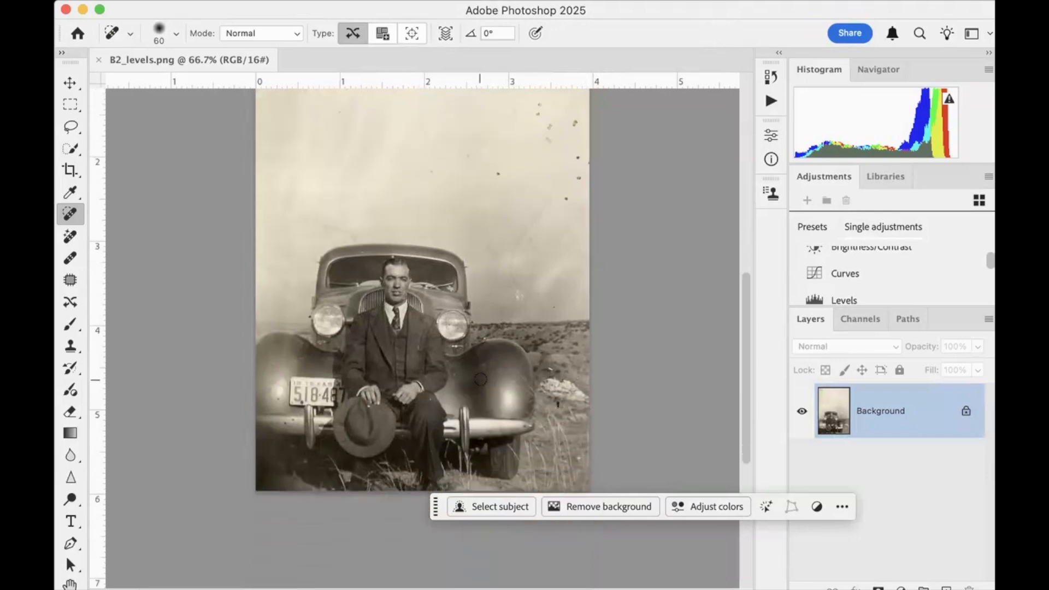
# Examine the old car photo for specks and damage in the sky, on the suit, hands and hat, and around the car
pyautogui.scroll(-2, 480, 379)
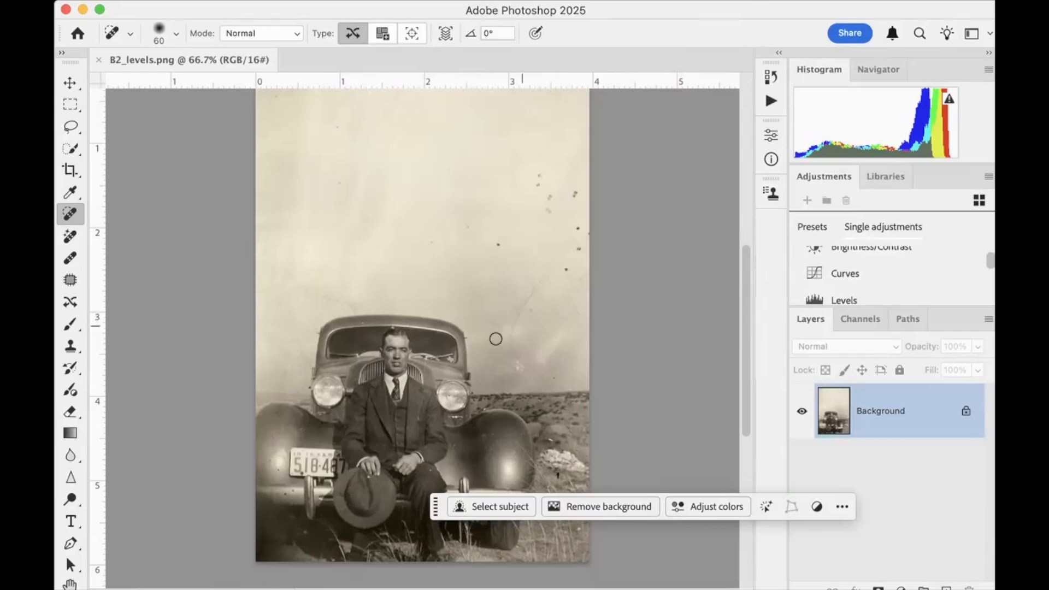
pyautogui.scroll(-2, 485, 359)
pyautogui.scroll(-1, 485, 358)
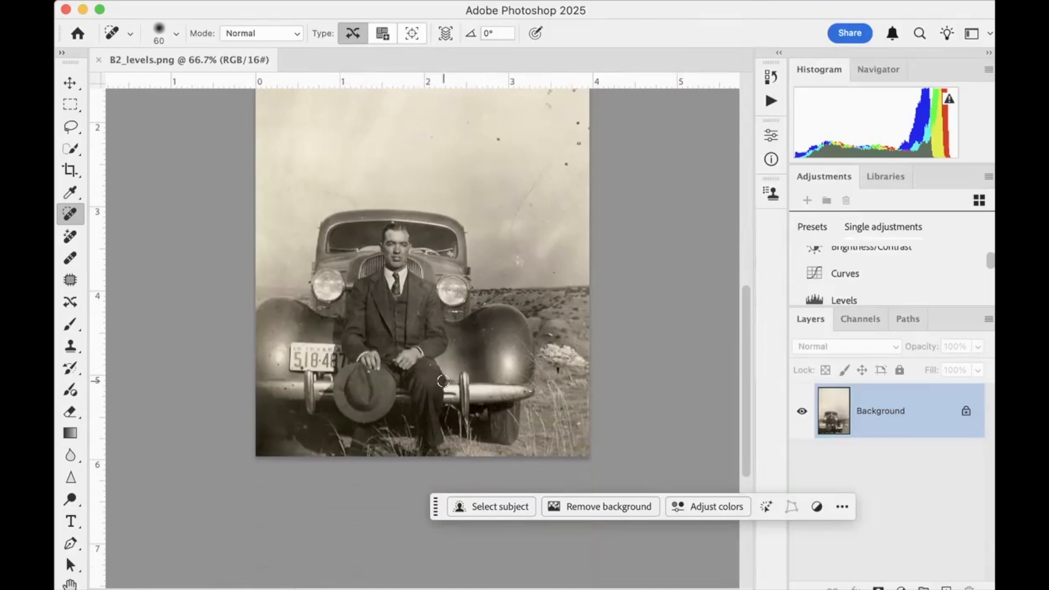
pyautogui.press('super+plus')
pyautogui.press('super+plus')
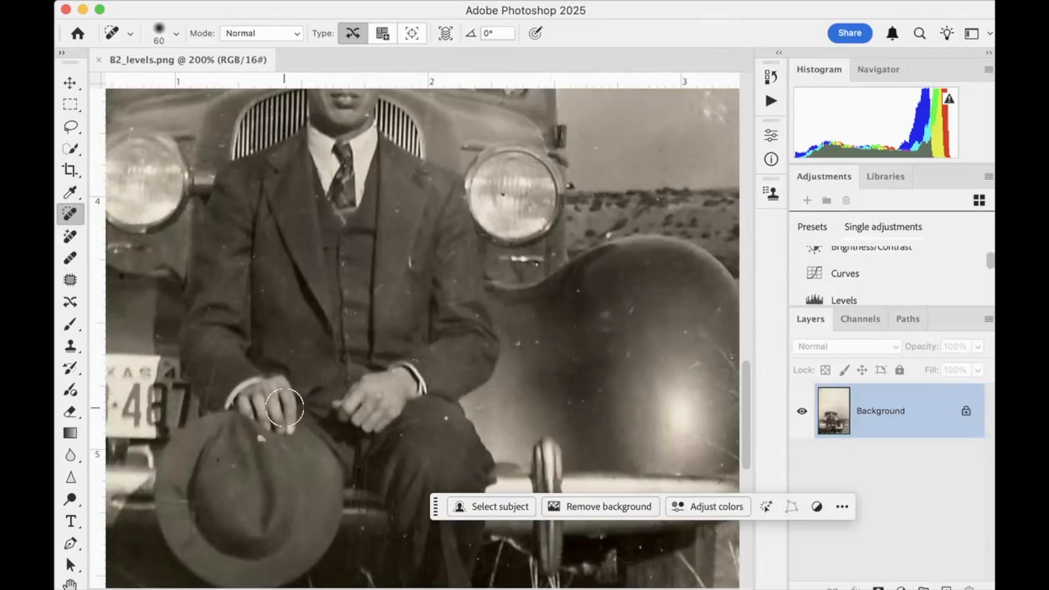
pyautogui.press('super+minus')
pyautogui.press('super+minus')
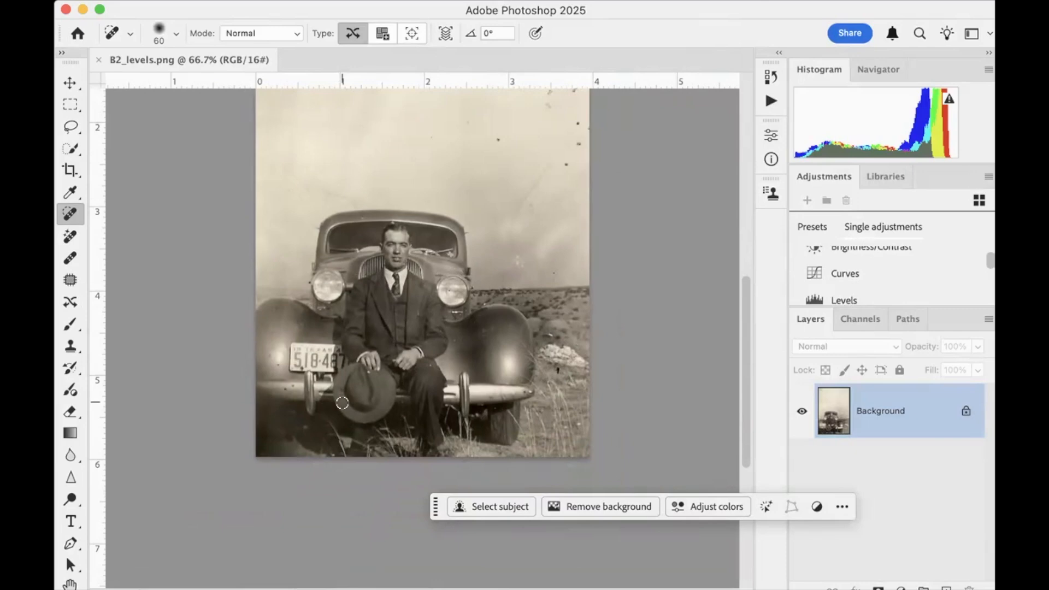
# Unlock the Background layer of the old car photo and add a Levels adjustment layer above it
pyautogui.click(963, 416)
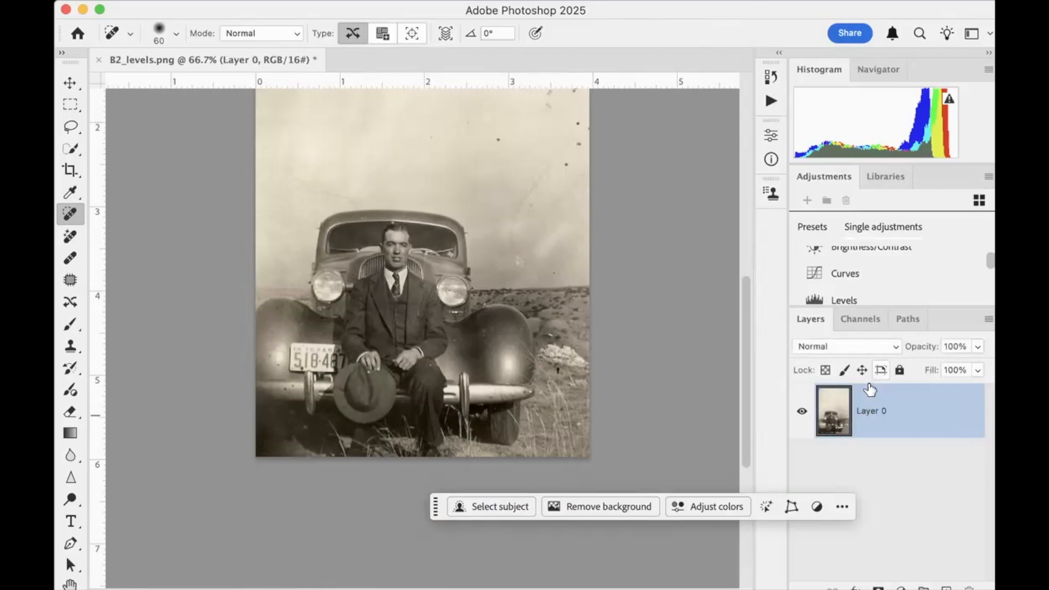
pyautogui.click(844, 300)
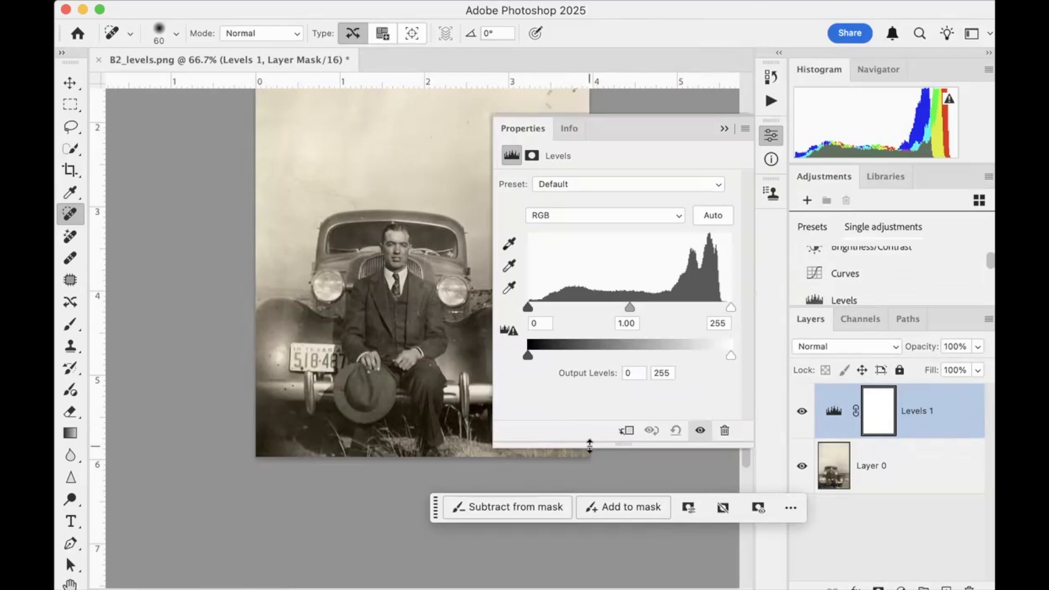
# Close B2_levels.png without saving the changes, open B3_levels.jpeg from the 02_Levels folder and collapse the document properties
pyautogui.press('super+w')
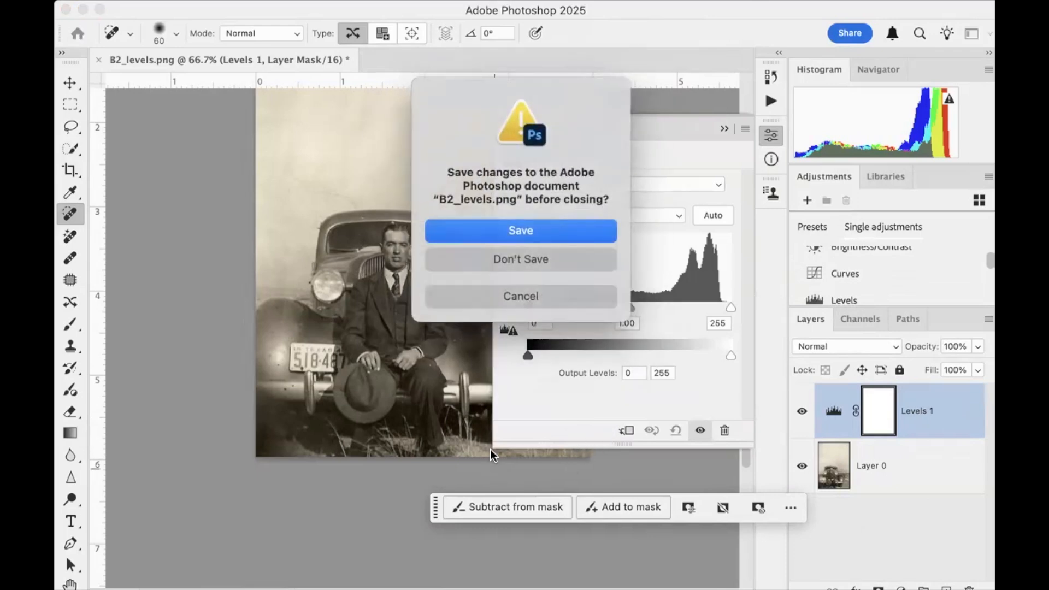
pyautogui.click(585, 259)
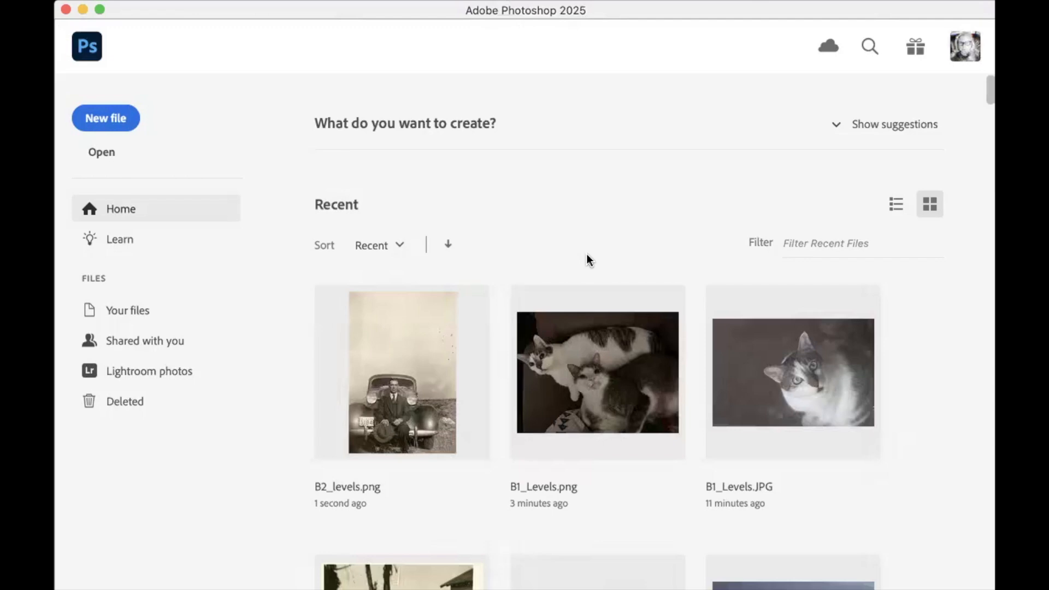
pyautogui.press('super+o')
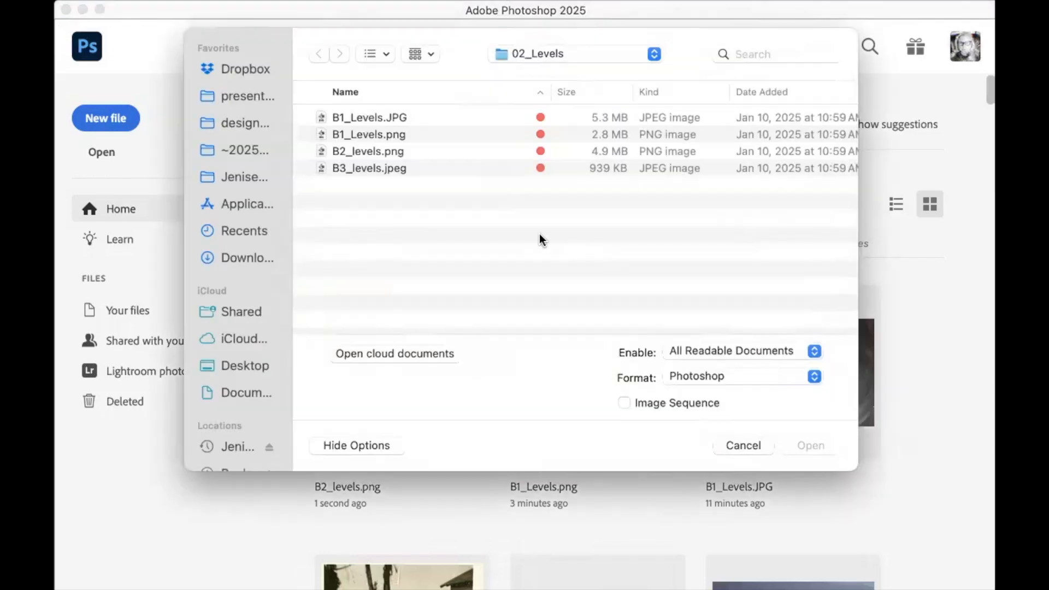
pyautogui.doubleClick(376, 167)
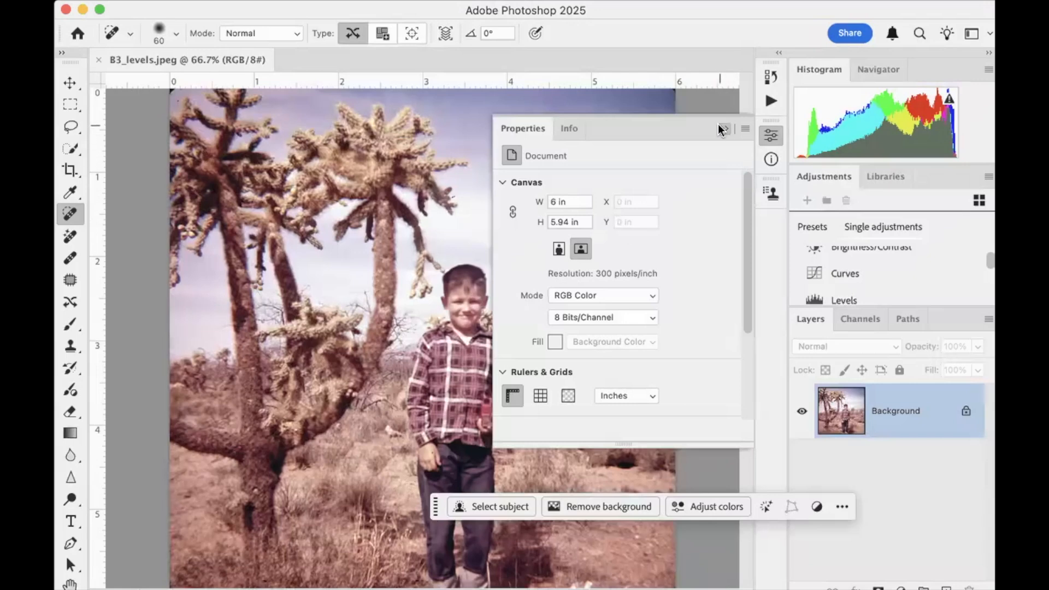
pyautogui.click(723, 129)
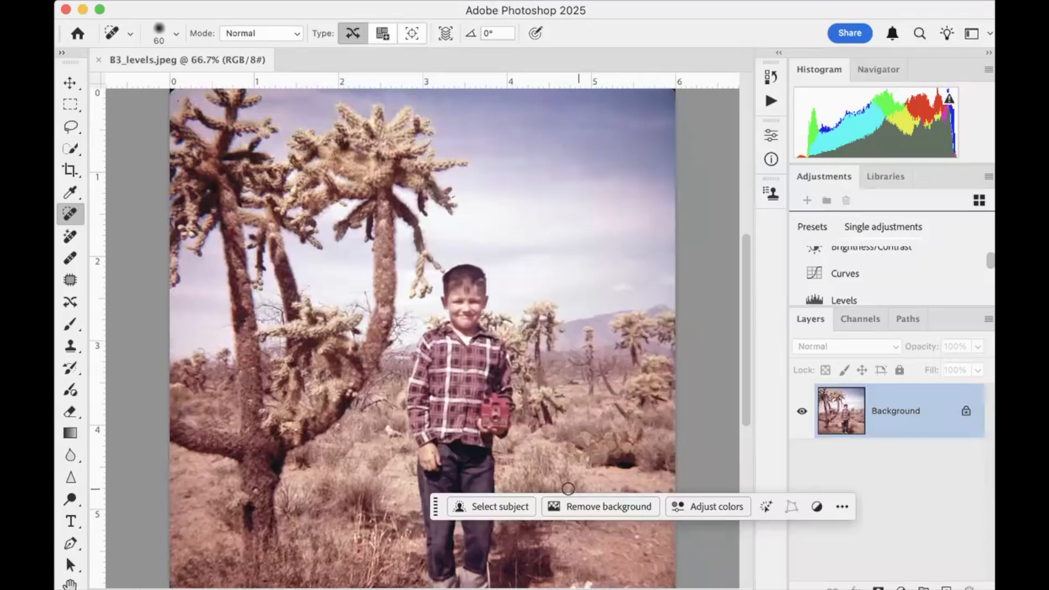
# Examine the desert photo of the boy from the sky down to the ground for its color cast and tones
pyautogui.scroll(-5, 533, 452)
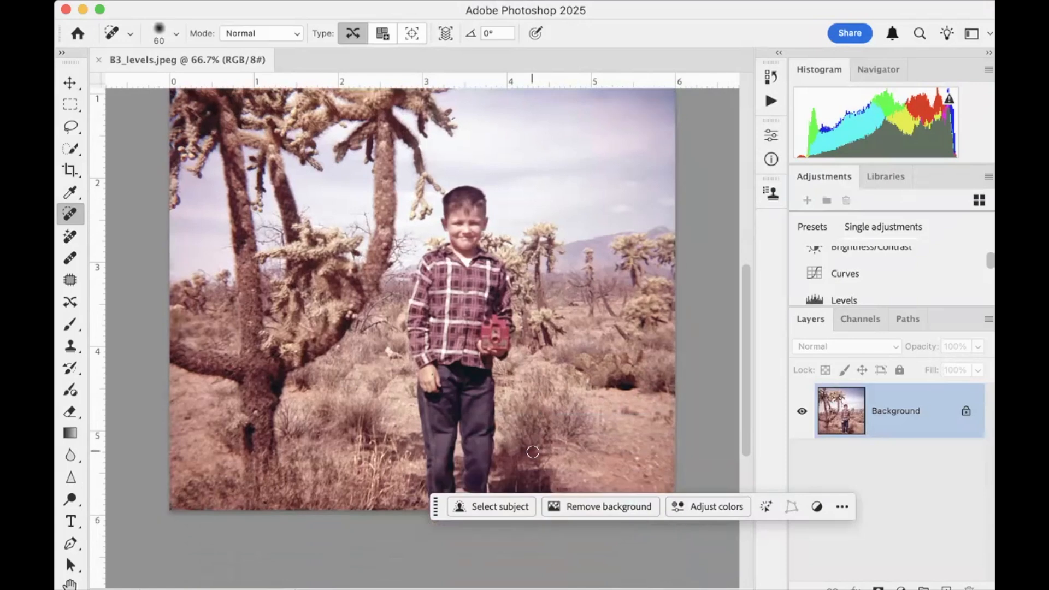
pyautogui.scroll(3, 533, 452)
pyautogui.scroll(3, 533, 452)
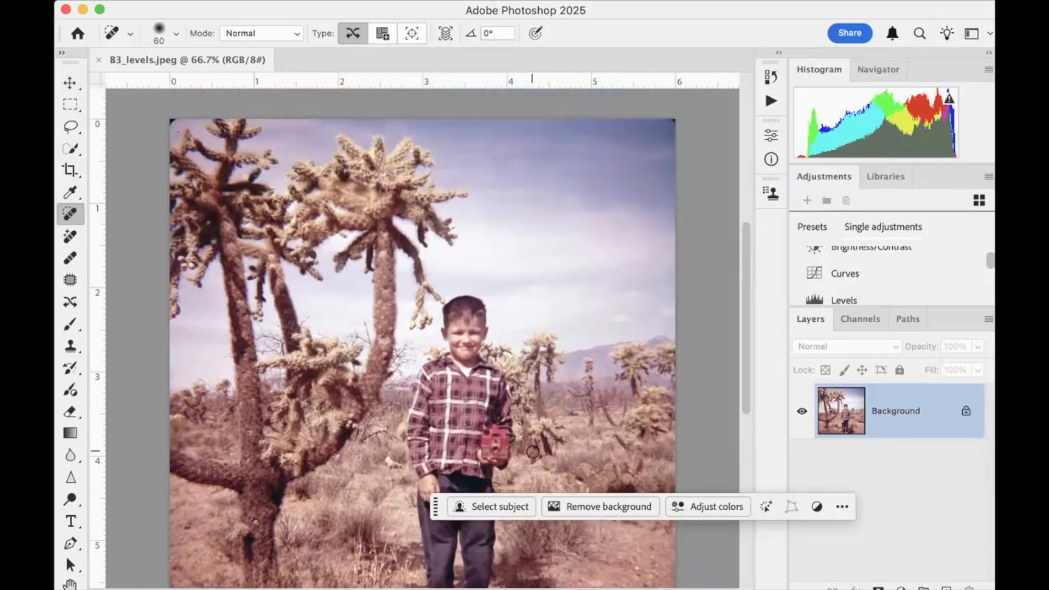
pyautogui.scroll(-2, 533, 452)
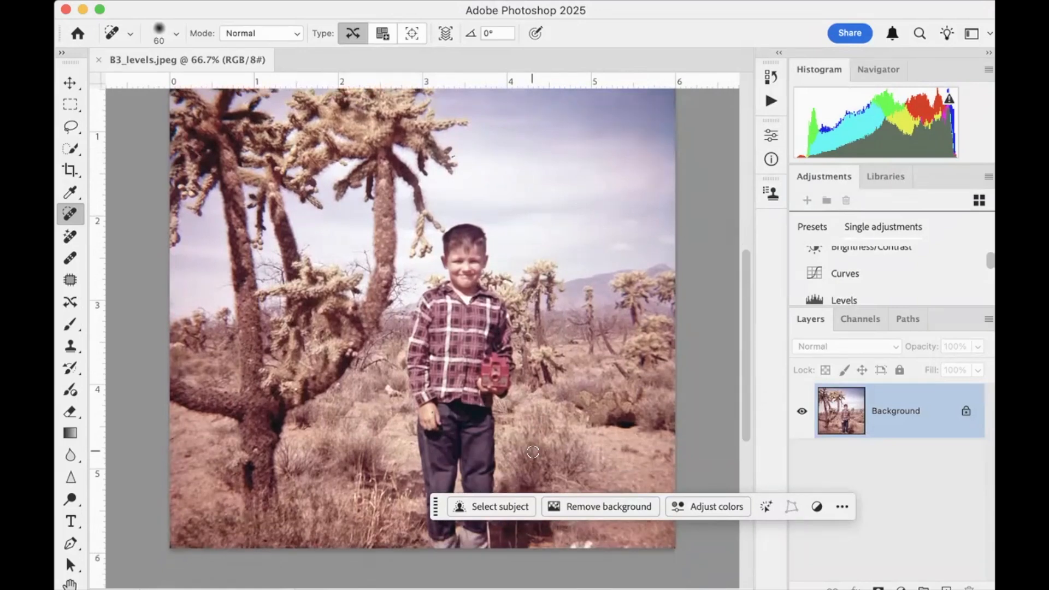
pyautogui.scroll(-3, 532, 452)
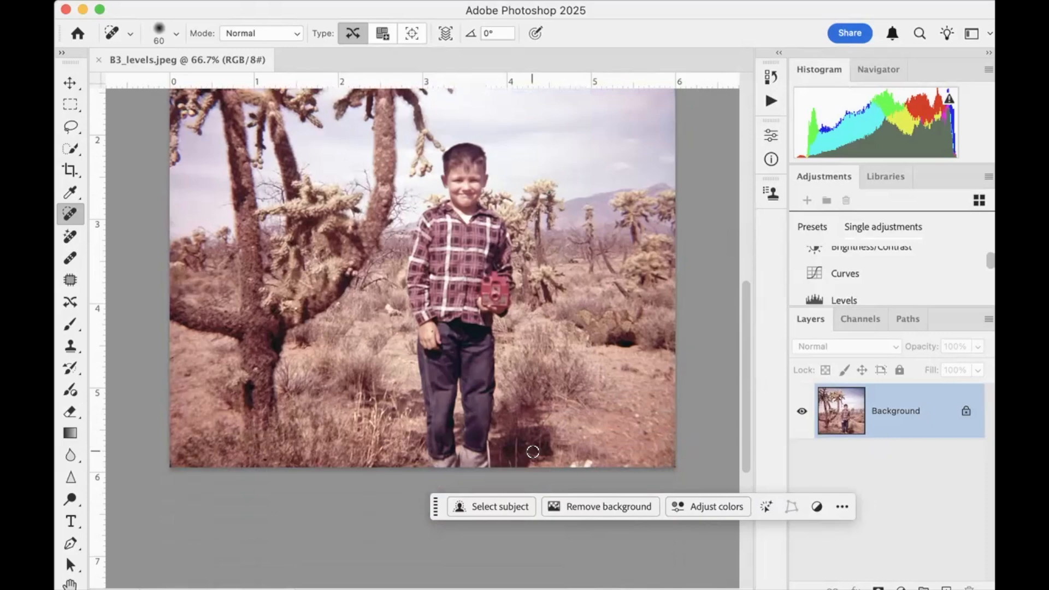
pyautogui.scroll(3, 533, 452)
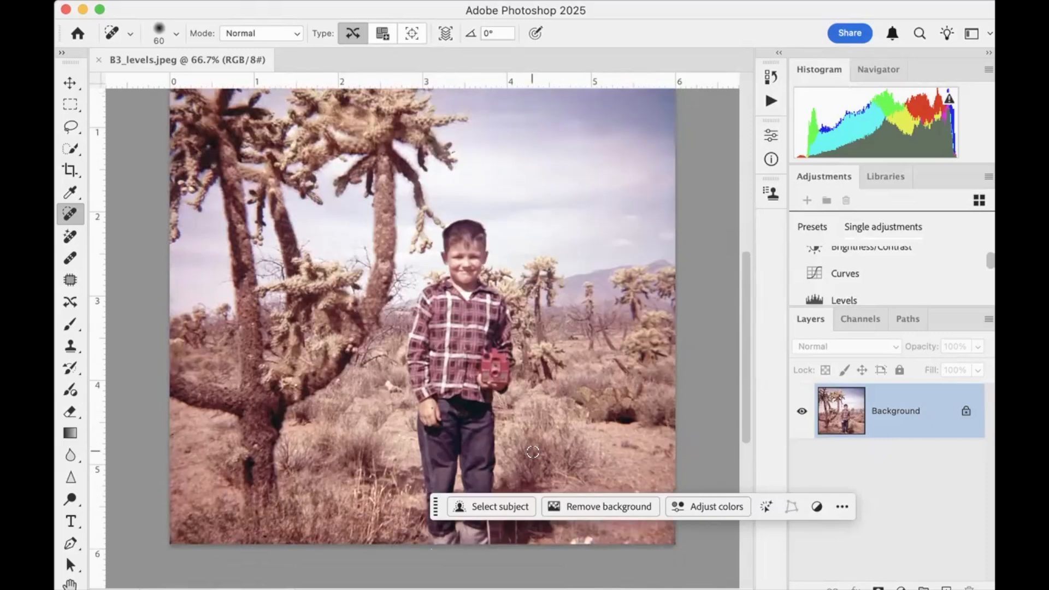
pyautogui.scroll(-2, 532, 451)
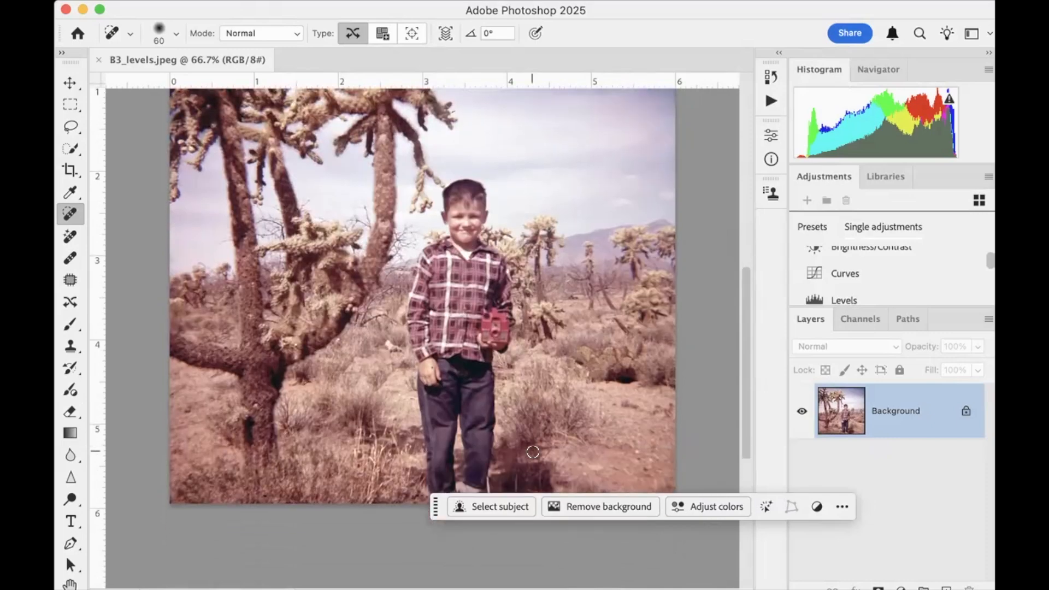
pyautogui.scroll(2, 533, 452)
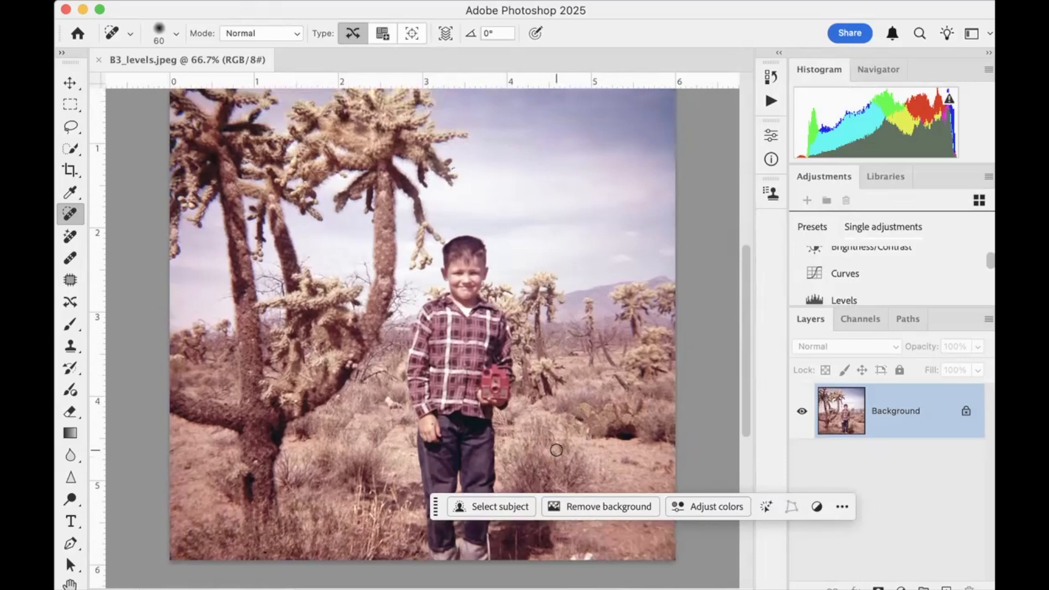
pyautogui.scroll(2, 556, 450)
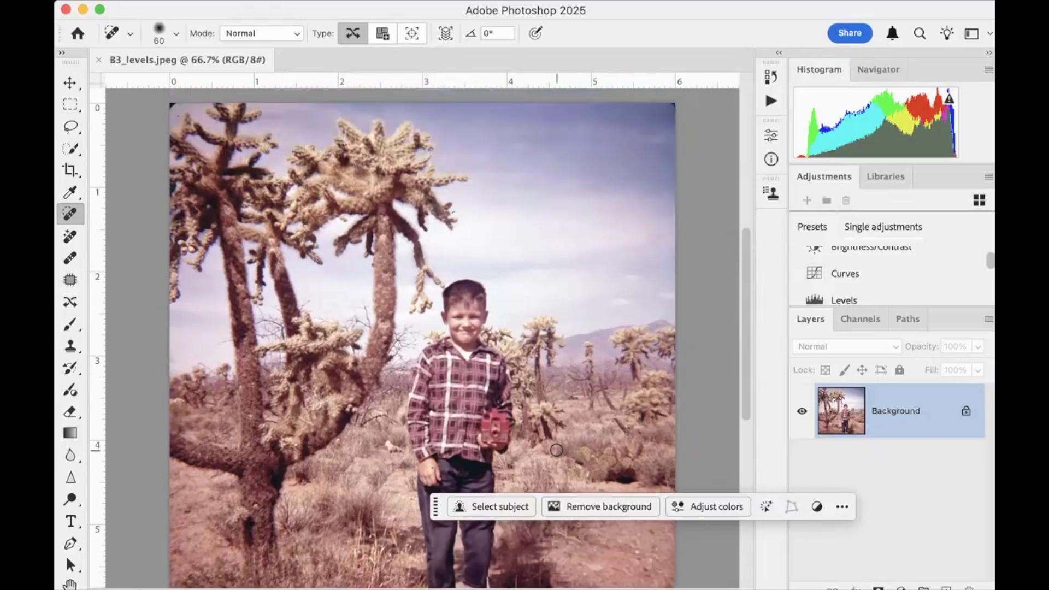
pyautogui.scroll(-2, 556, 450)
pyautogui.scroll(1, 556, 450)
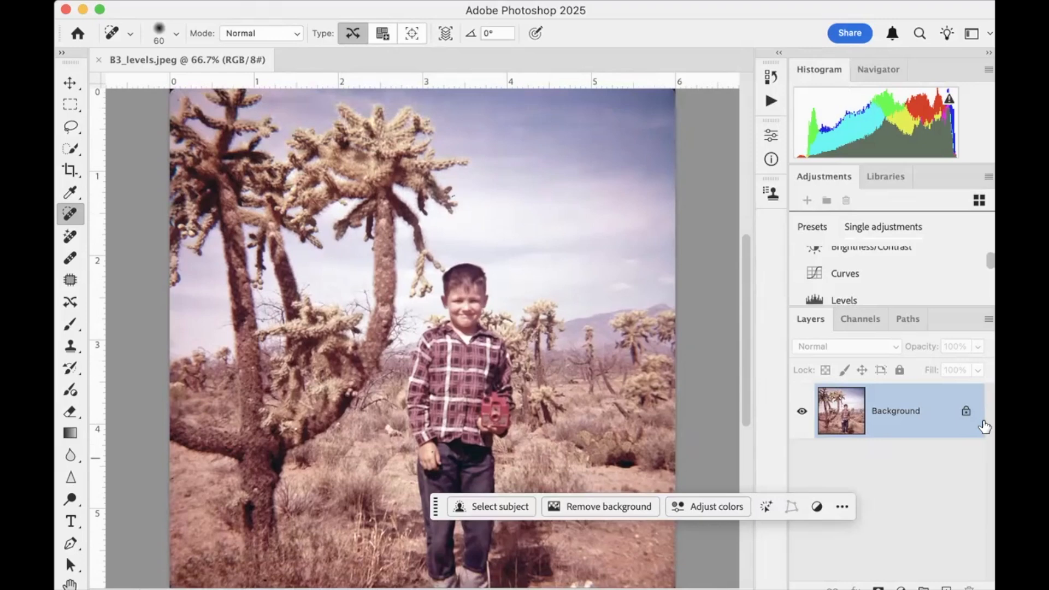
# Unlock the Background layer and add a Levels adjustment layer above the desert photo
pyautogui.click(967, 414)
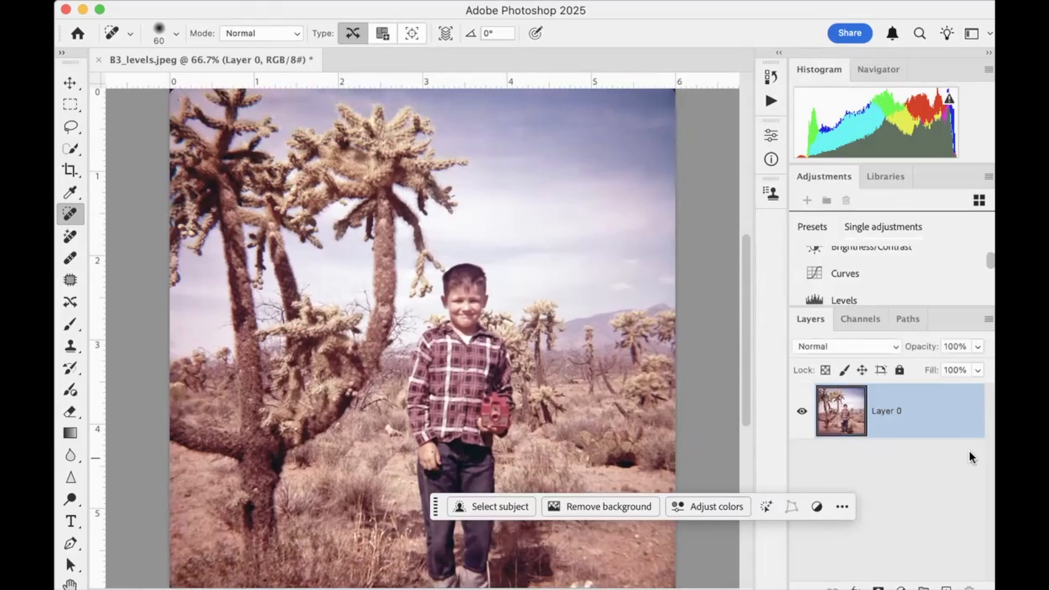
pyautogui.click(855, 296)
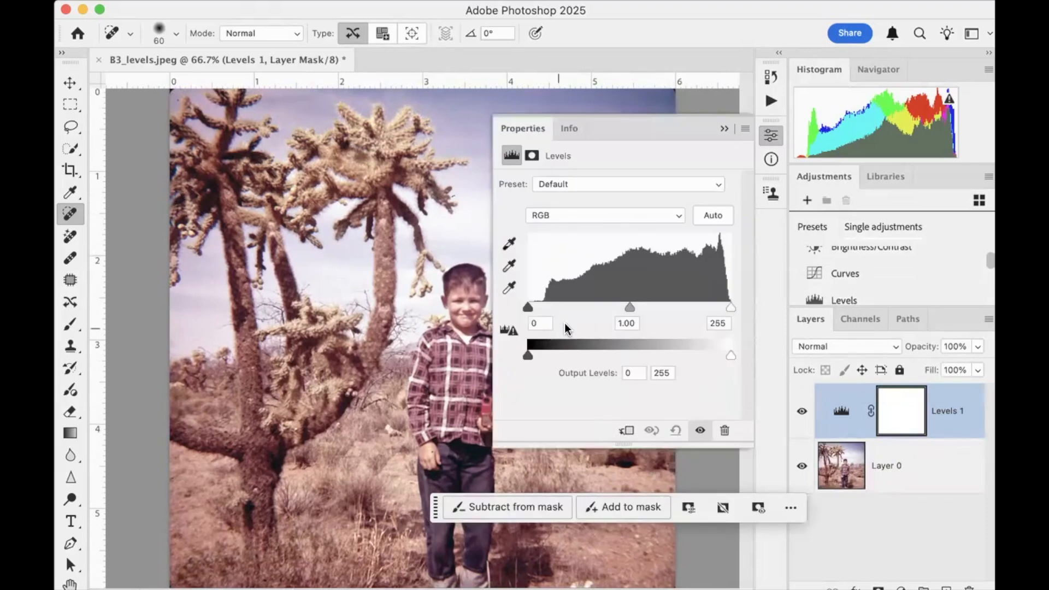
# Compare the Levels histograms of the Red, Green and Blue channels, finishing back on the RGB composite
pyautogui.click(678, 219)
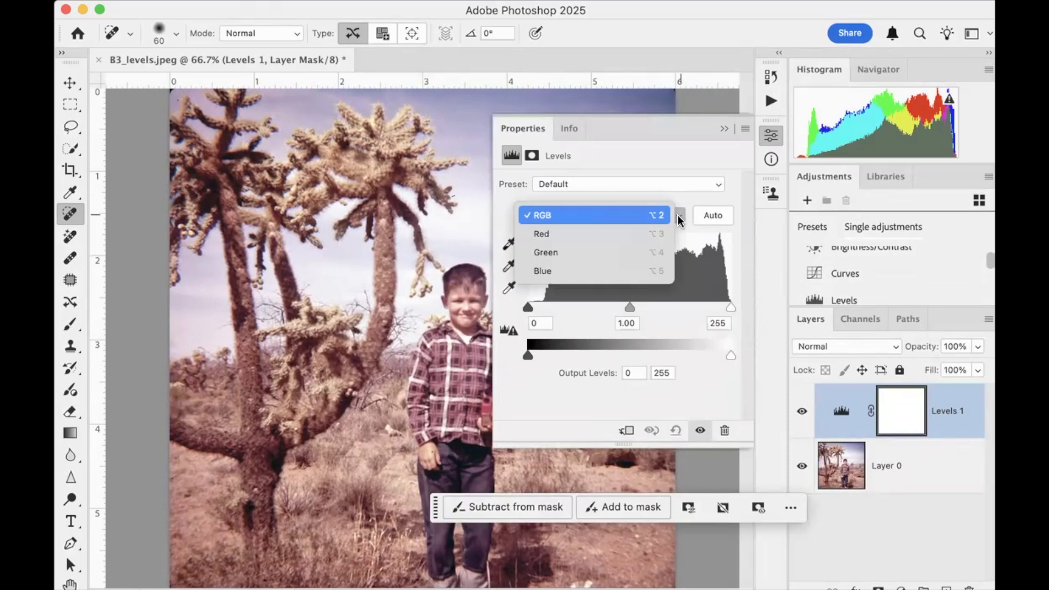
pyautogui.click(667, 230)
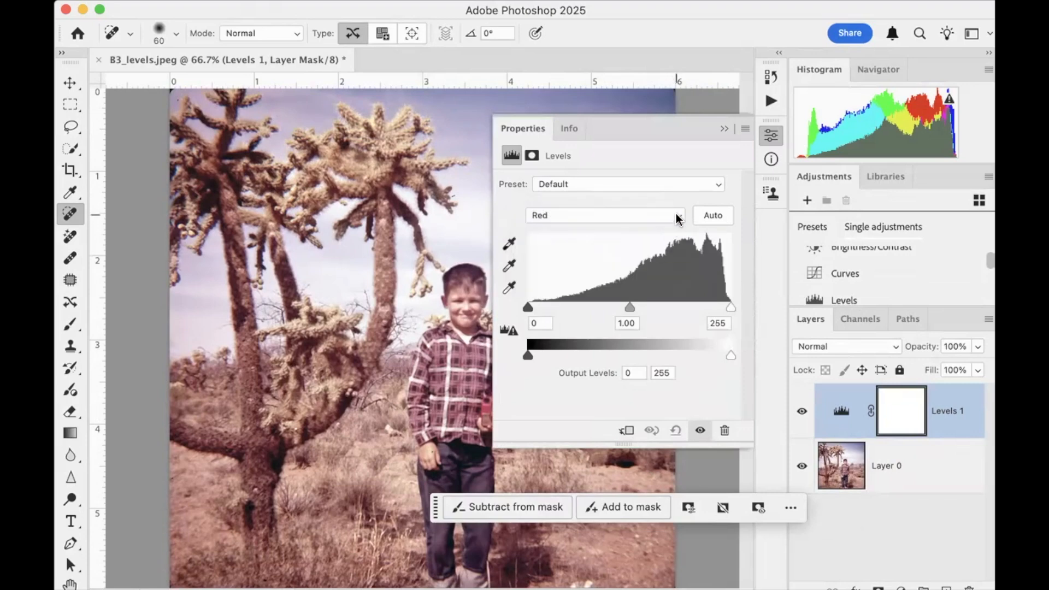
pyautogui.click(677, 215)
pyautogui.click(670, 229)
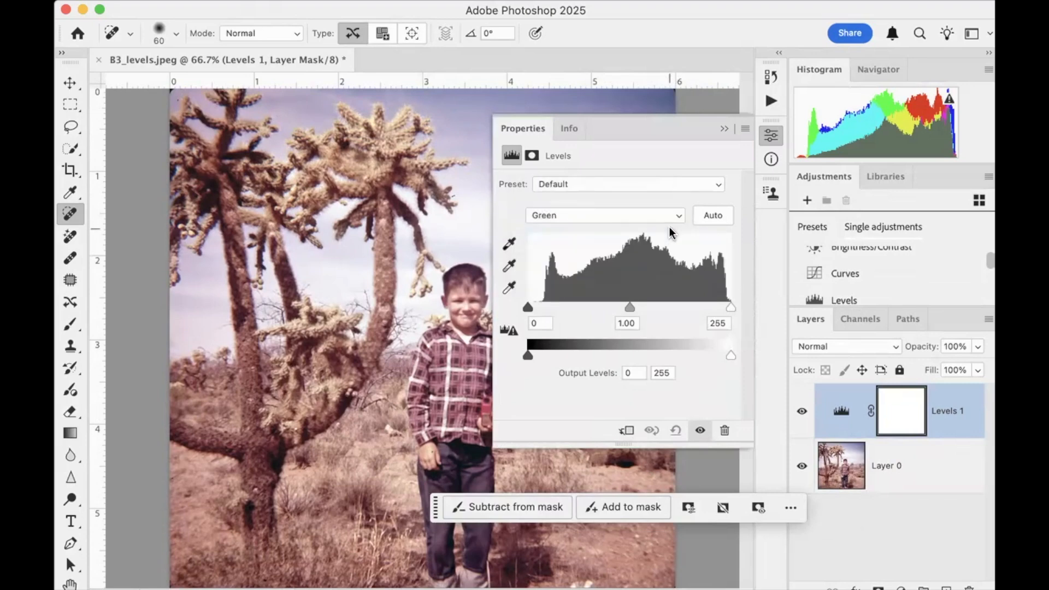
pyautogui.click(677, 216)
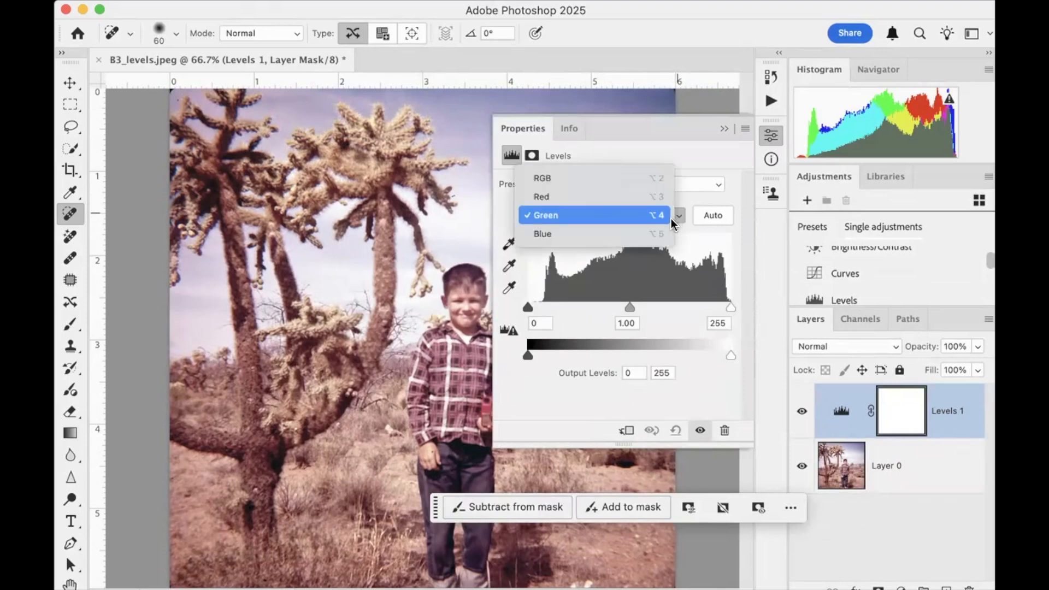
pyautogui.click(663, 232)
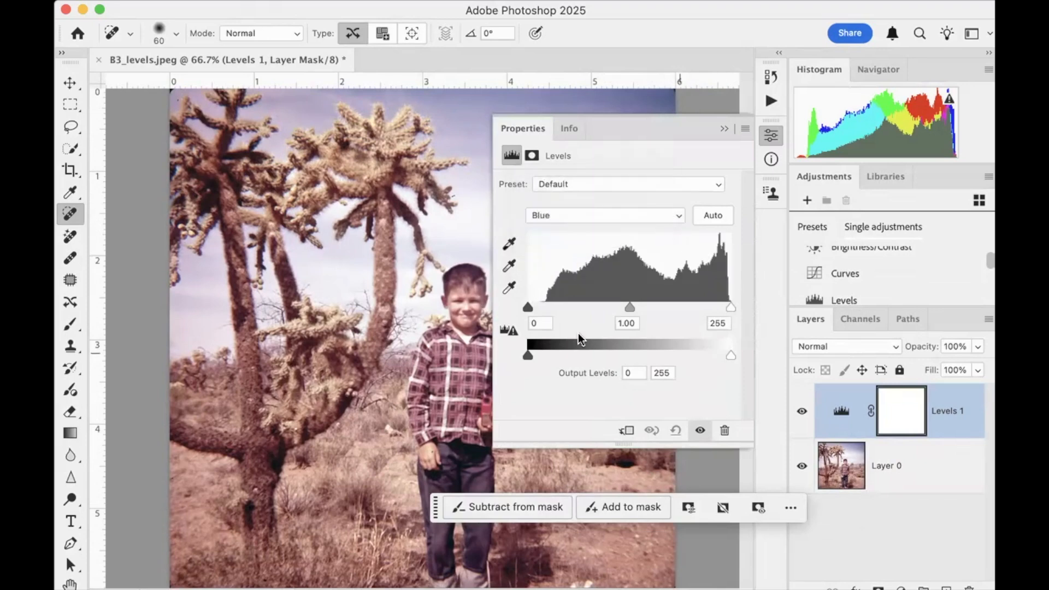
pyautogui.click(677, 217)
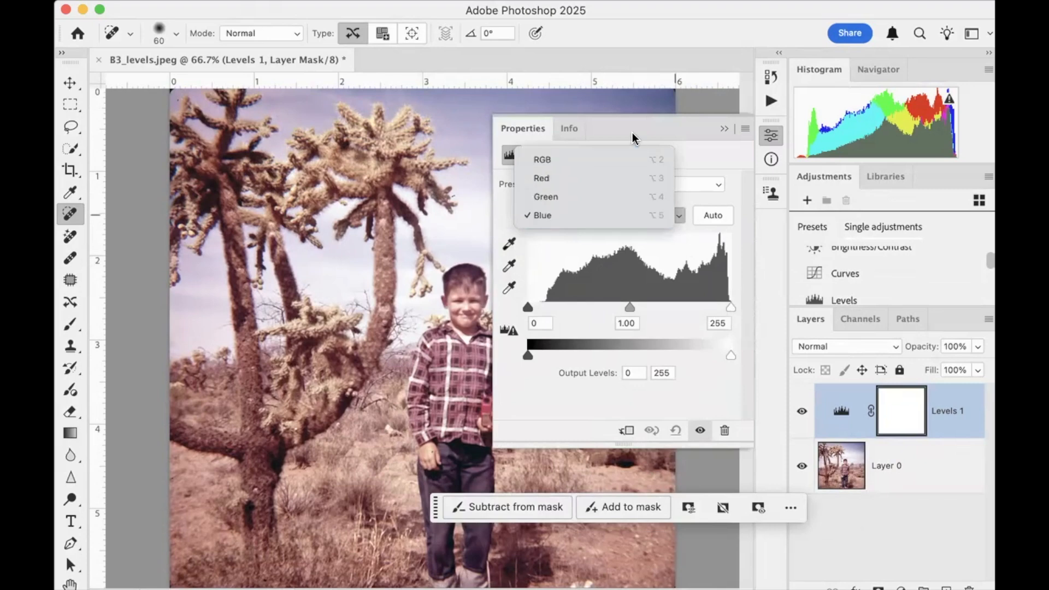
pyautogui.click(632, 159)
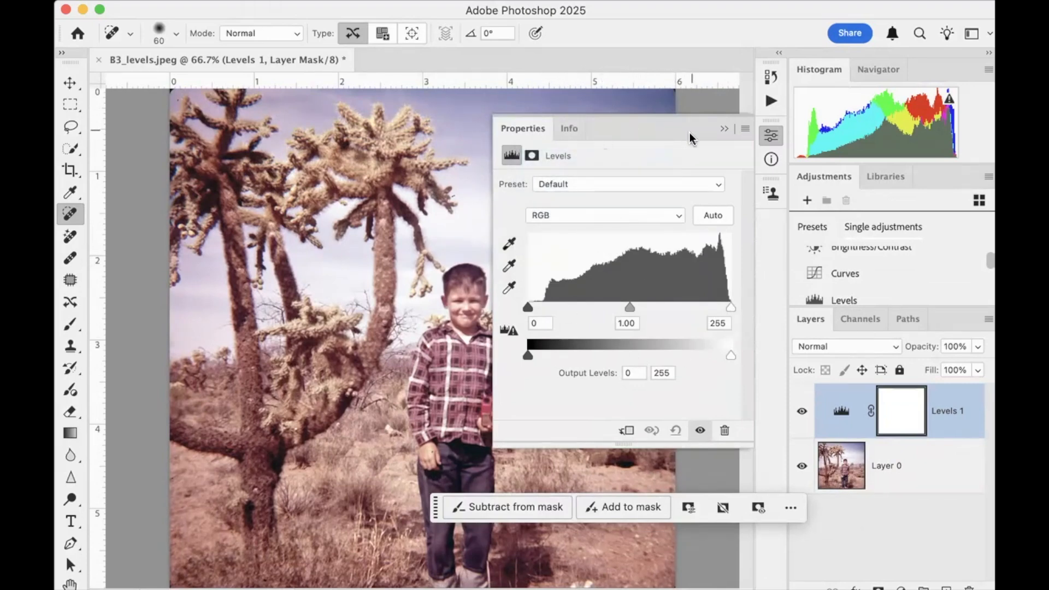
# Narrow the Levels settings to uncover the boy, and set the white point by sampling the white undershirt at his collar
pyautogui.moveTo(490, 318); pyautogui.dragTo(596, 327)
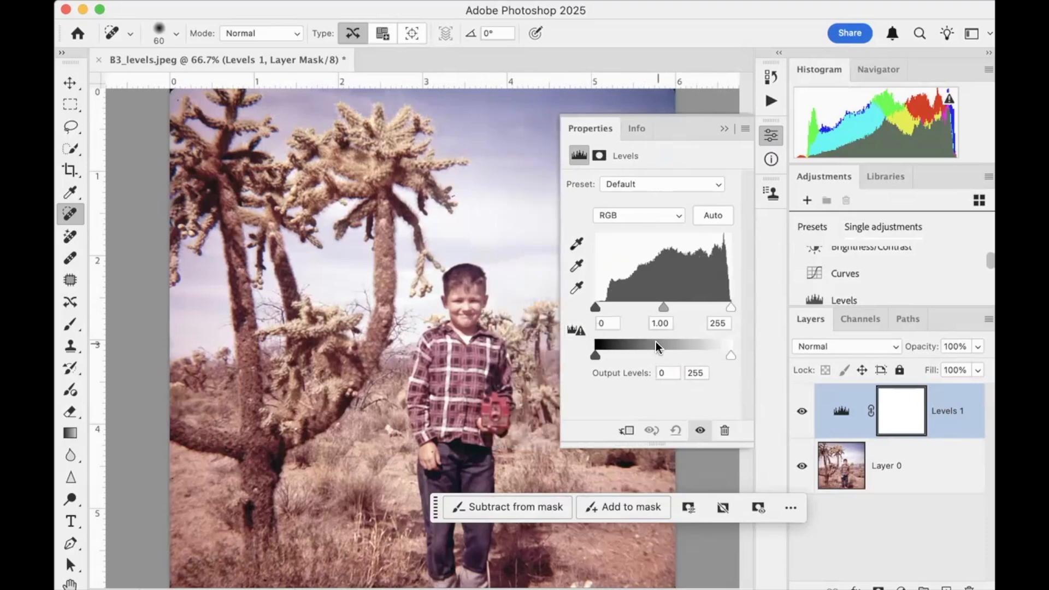
pyautogui.click(574, 292)
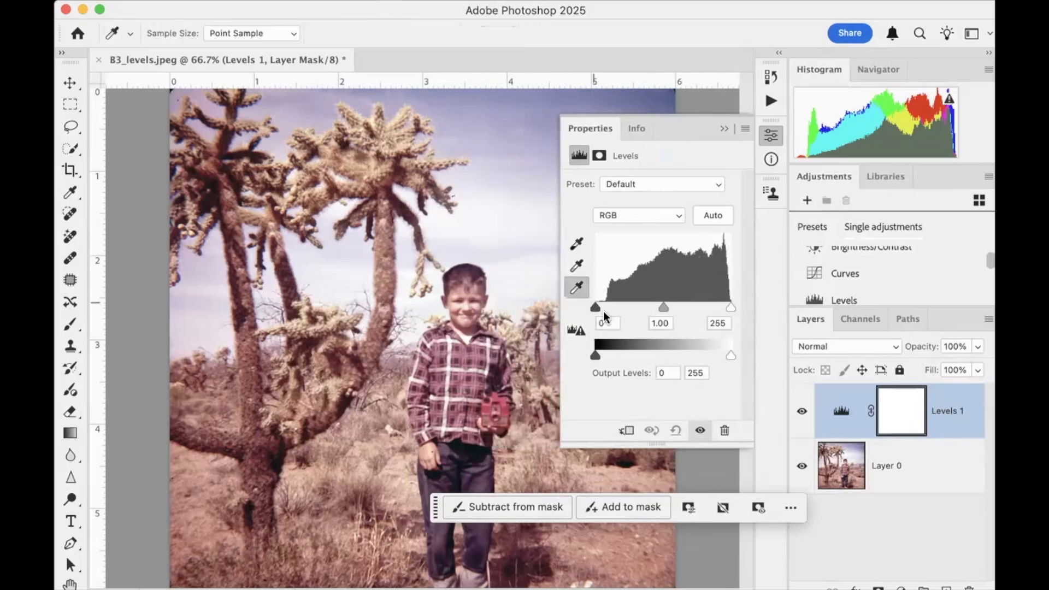
pyautogui.click(469, 337)
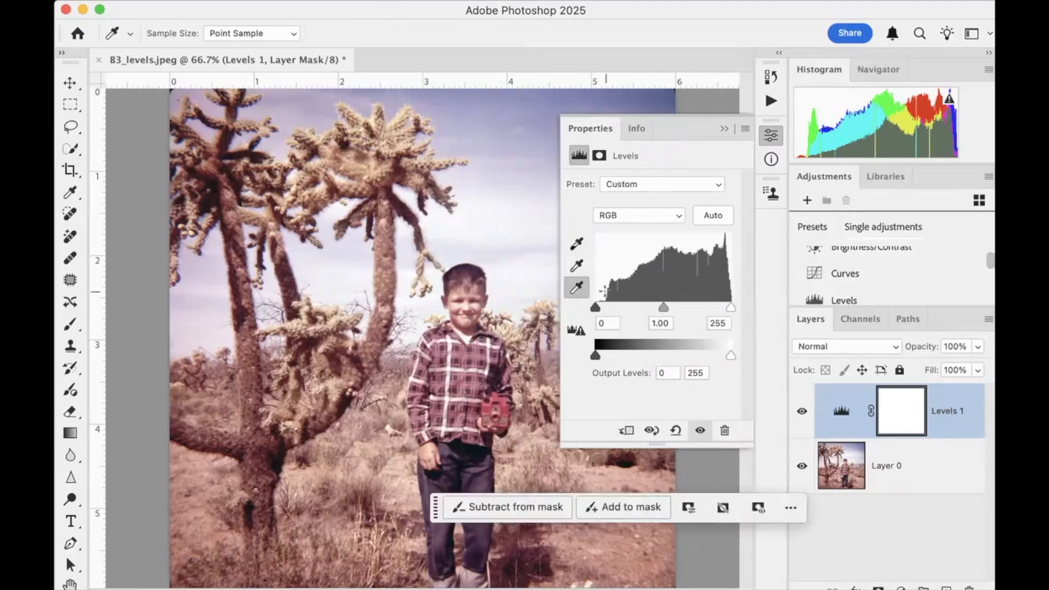
# Set the black point by sampling the dark shadow under the boy's shirt hem, just below the red camera
pyautogui.click(576, 244)
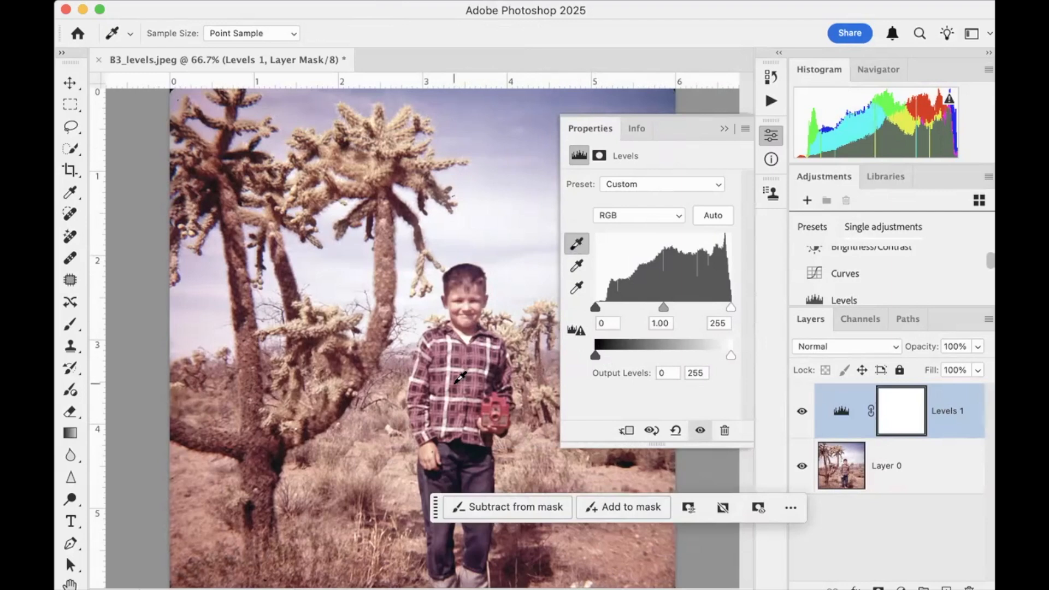
pyautogui.hscroll(4, 460, 377)
pyautogui.hscroll(1, 460, 377)
pyautogui.scroll(-3, 460, 377)
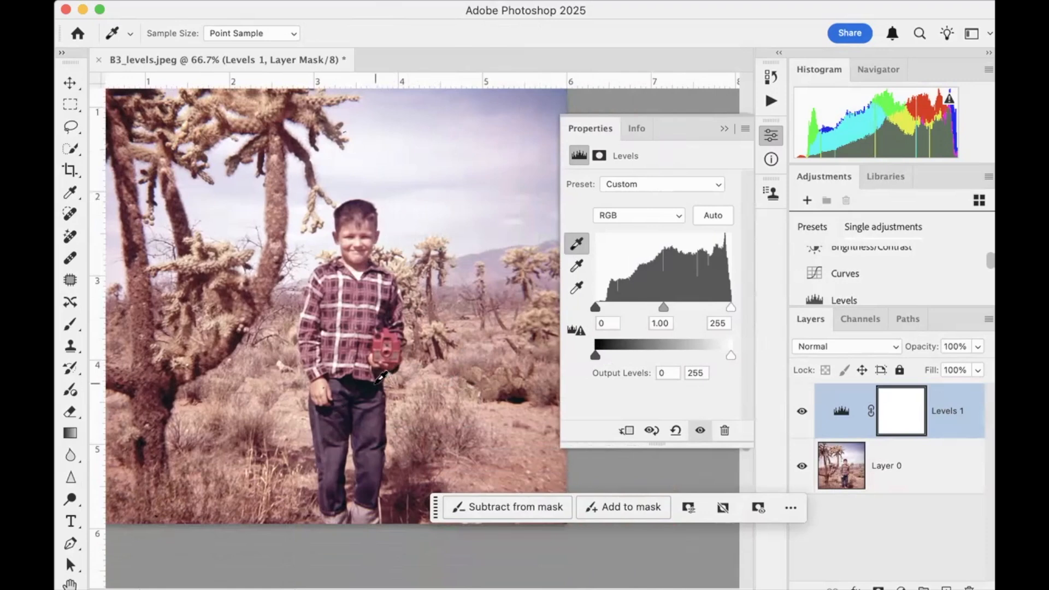
pyautogui.click(375, 383)
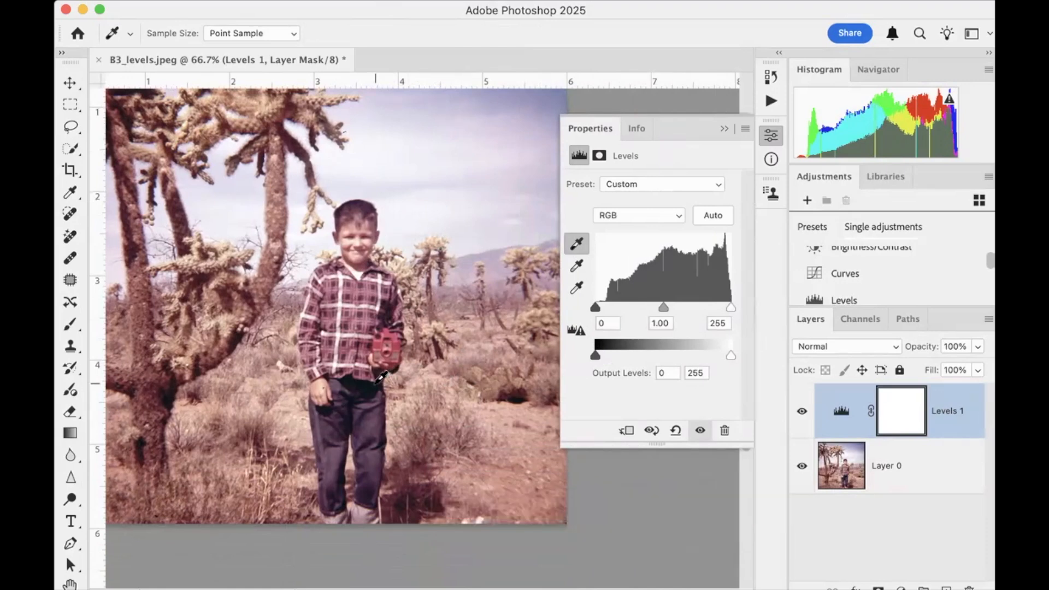
# Set the gray point by sampling a neutral spot beside the distant cactus near the photo's right edge
pyautogui.click(577, 266)
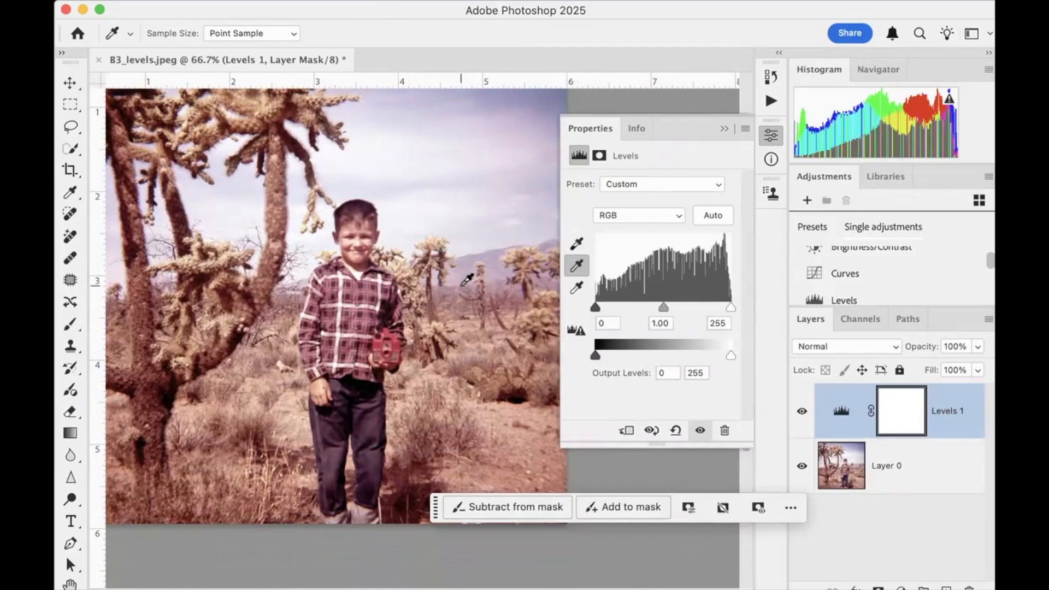
pyautogui.hscroll(5, 268, 269)
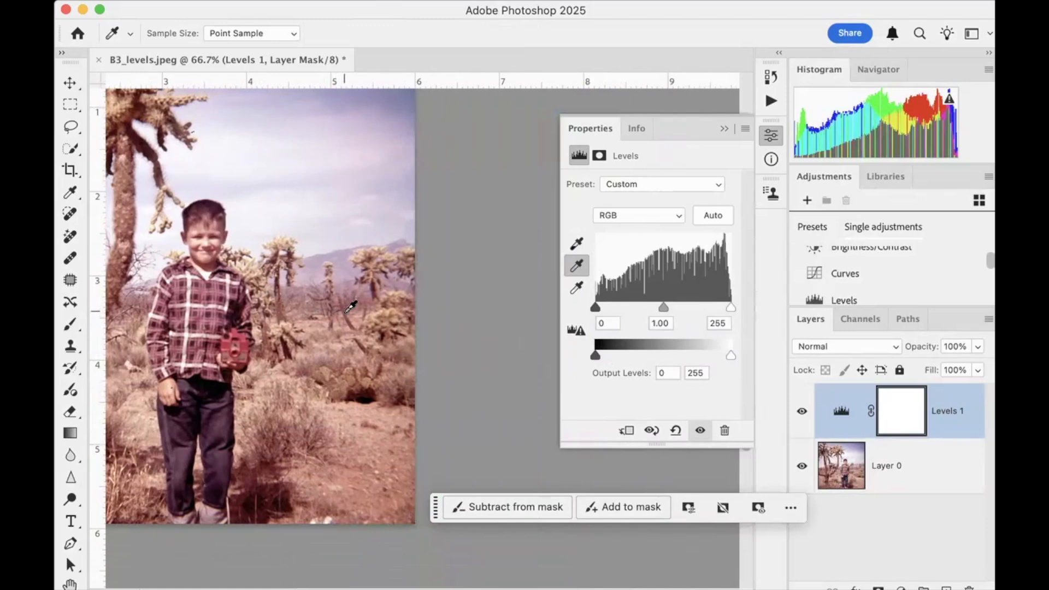
pyautogui.click(396, 272)
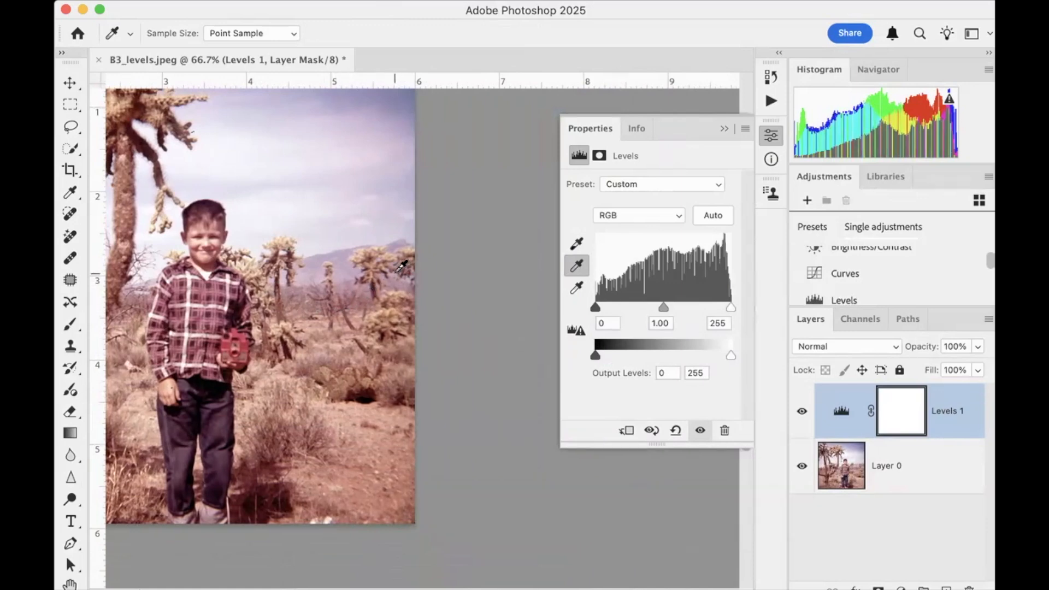
pyautogui.click(397, 271)
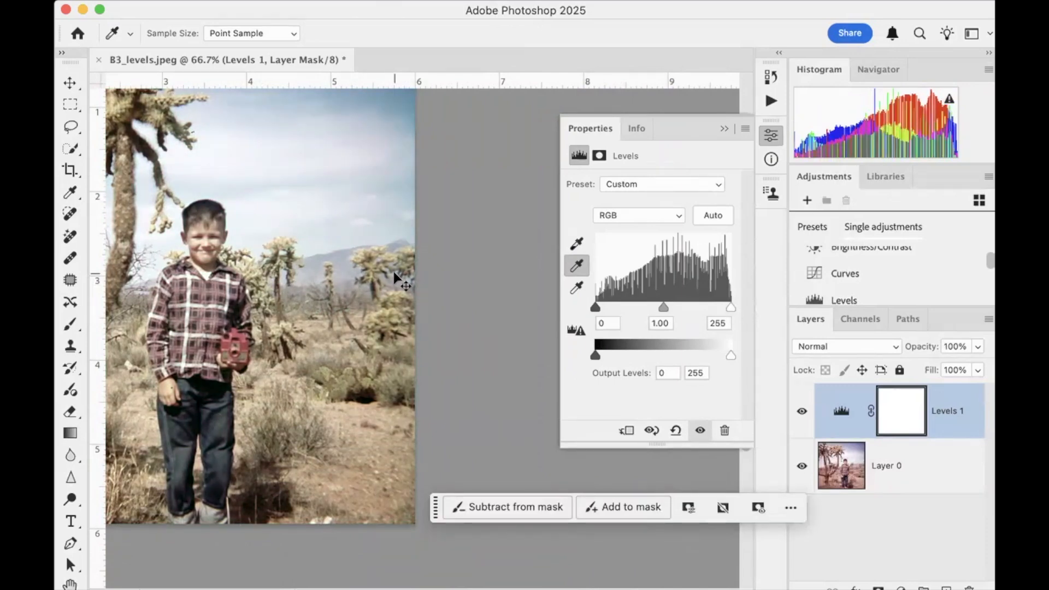
# Undo the last gray point sample and set the gray point by sampling the boy's gray shoe at the photo's lower edge
pyautogui.press('super+z')
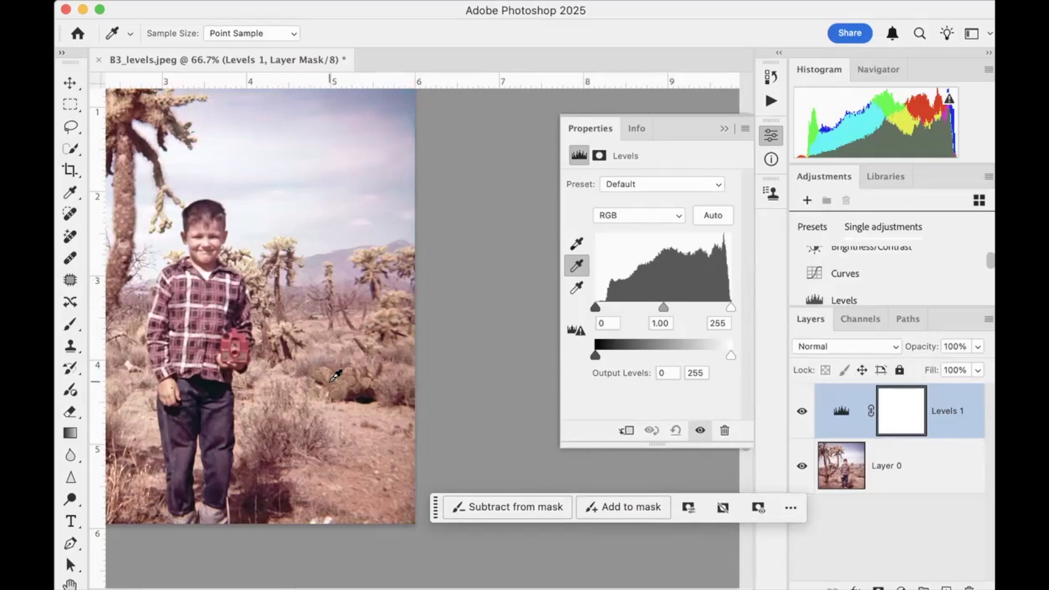
pyautogui.hscroll(-2, 335, 376)
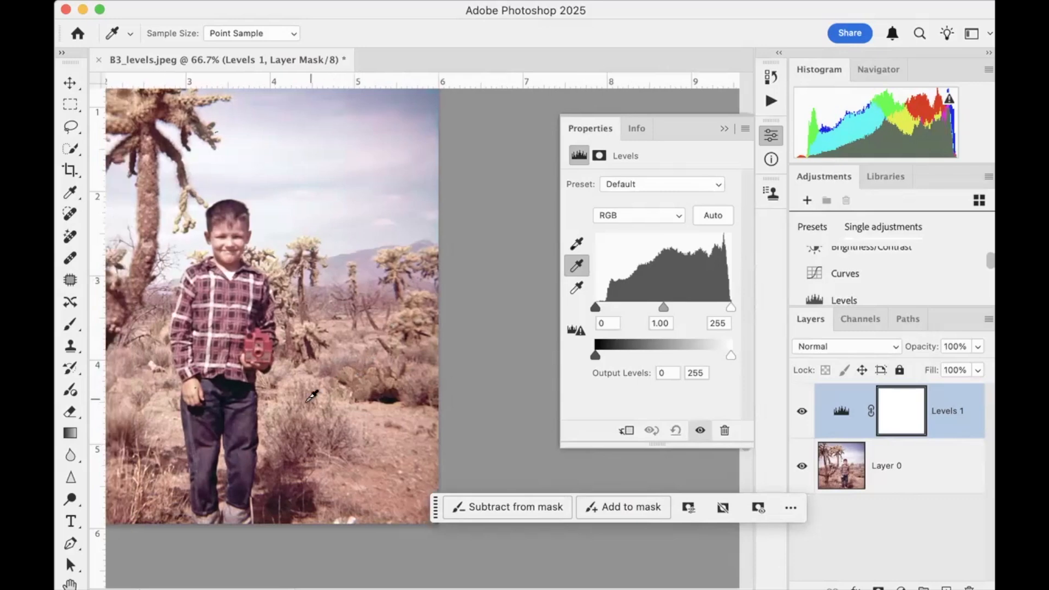
pyautogui.click(239, 514)
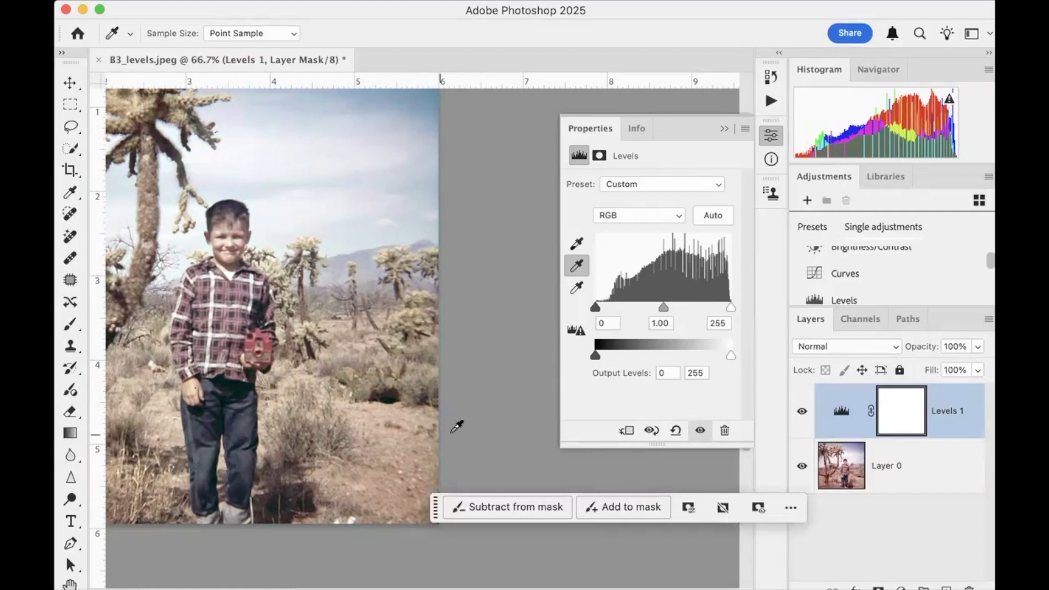
# In the Levels Blue channel, set the shadow input to 21 and the midtone to 1.12
pyautogui.click(679, 217)
pyautogui.click(662, 272)
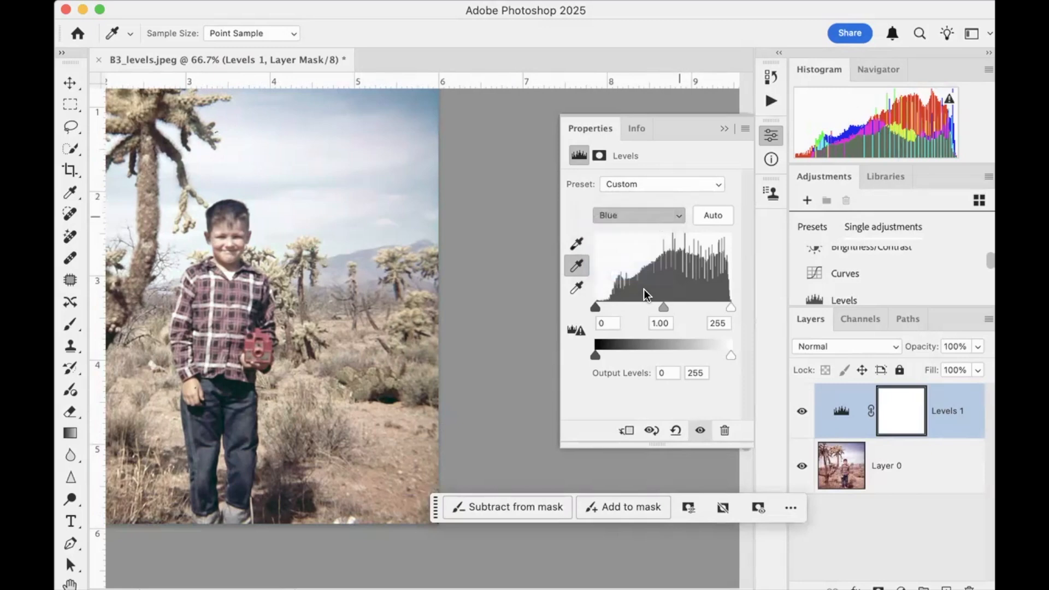
pyautogui.moveTo(659, 307)
pyautogui.mouseDown()
pyautogui.moveTo(641, 303)
pyautogui.moveTo(661, 304)
pyautogui.mouseUp()
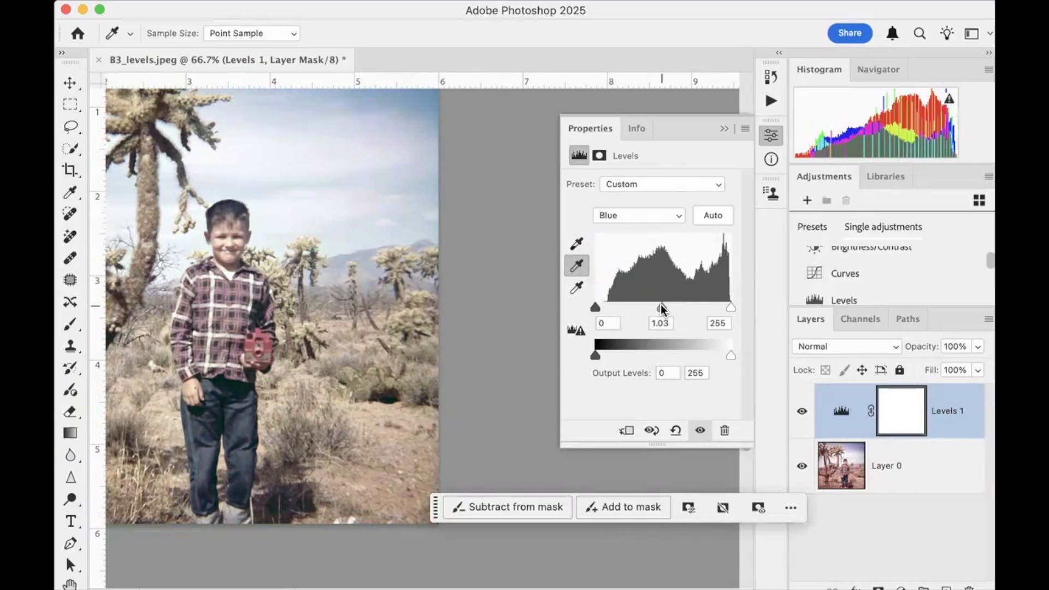
pyautogui.moveTo(595, 308); pyautogui.dragTo(663, 307)
pyautogui.hscroll(-5, 385, 321)
pyautogui.hscroll(-4, 385, 321)
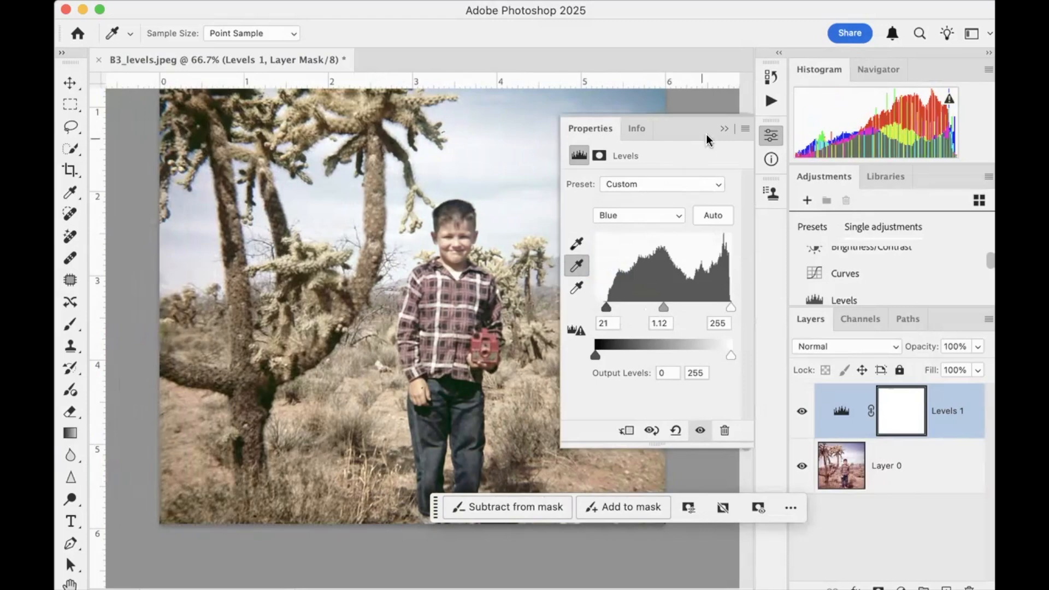
# Collapse the Levels settings and examine the whole corrected photo from the sky down to the ground
pyautogui.click(724, 129)
pyautogui.scroll(5, 557, 256)
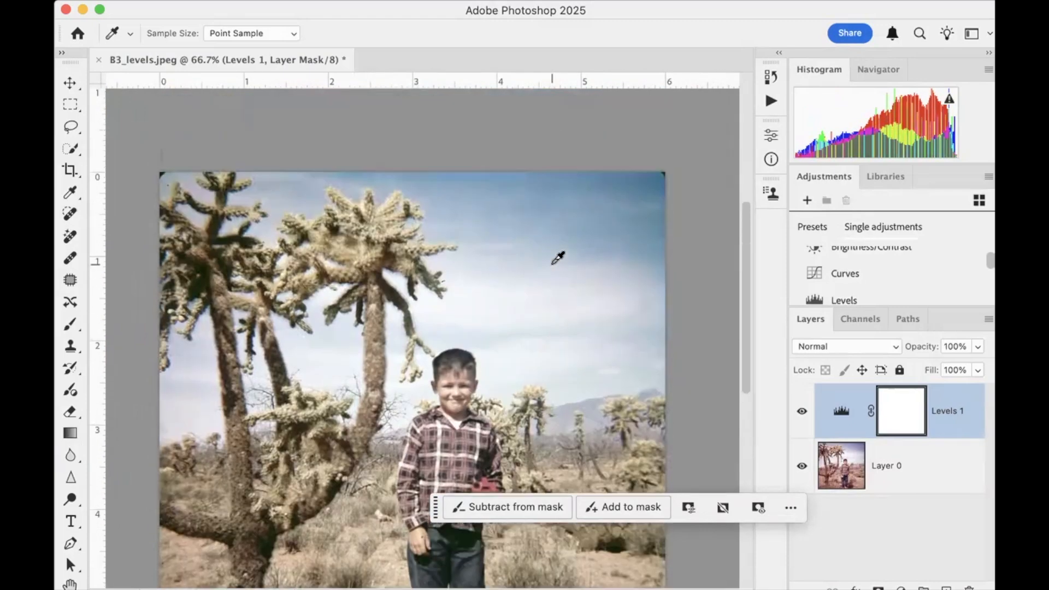
pyautogui.scroll(2, 557, 258)
pyautogui.scroll(-2, 558, 258)
pyautogui.scroll(-10, 557, 256)
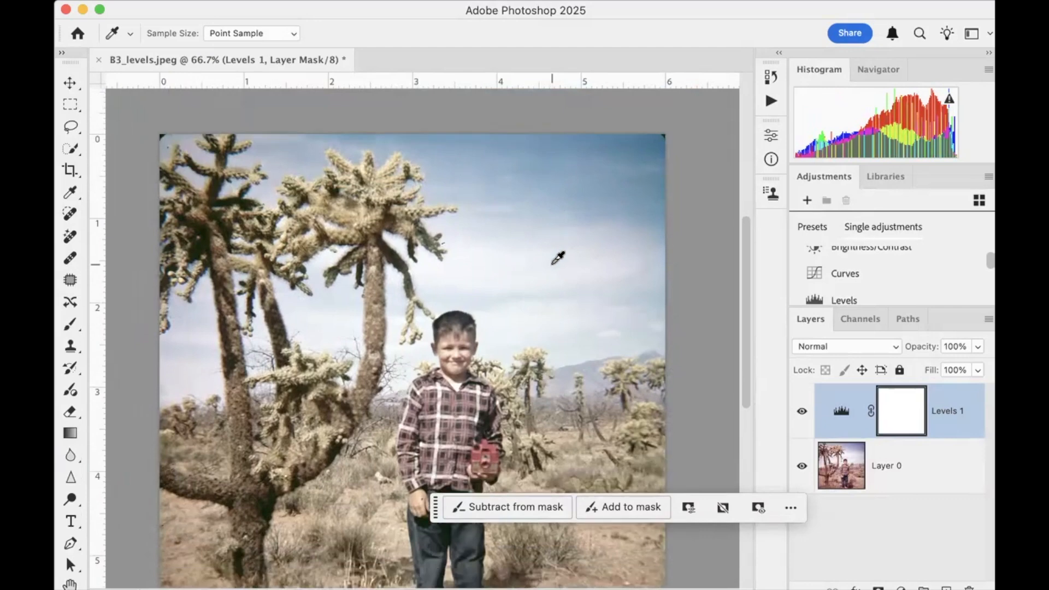
pyautogui.scroll(2, 558, 257)
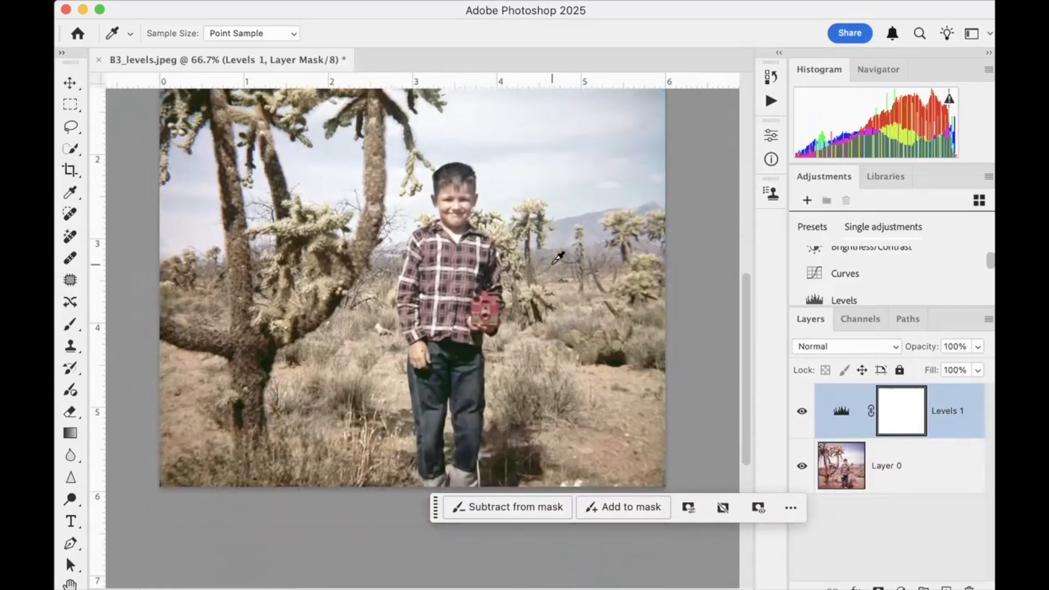
pyautogui.scroll(5, 526, 257)
pyautogui.hscroll(-1, 526, 256)
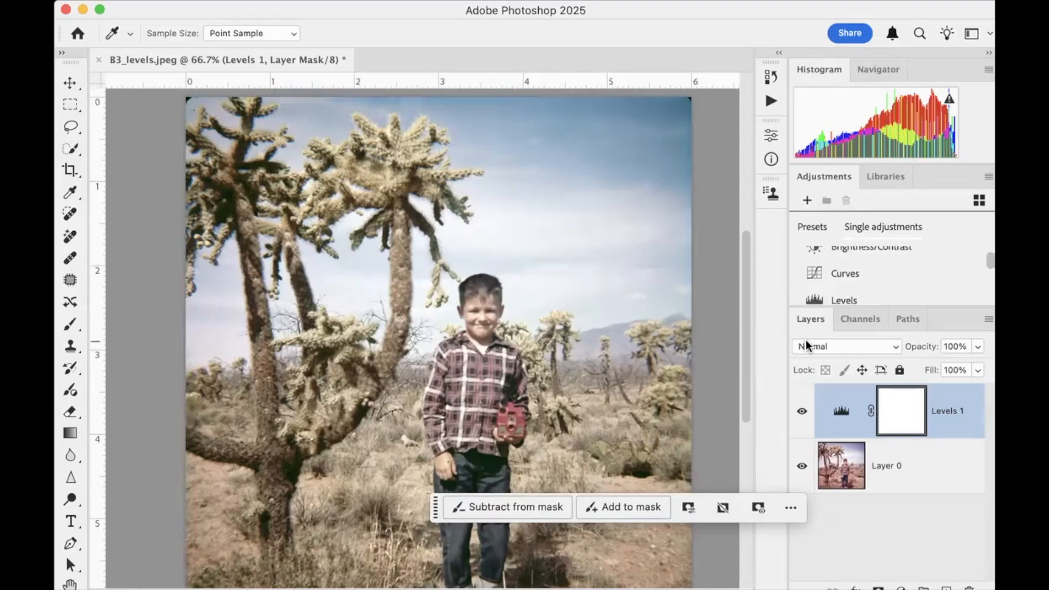
# Compare the photo before and after correction by hiding and reshowing the Levels 1 layer
pyautogui.click(802, 413)
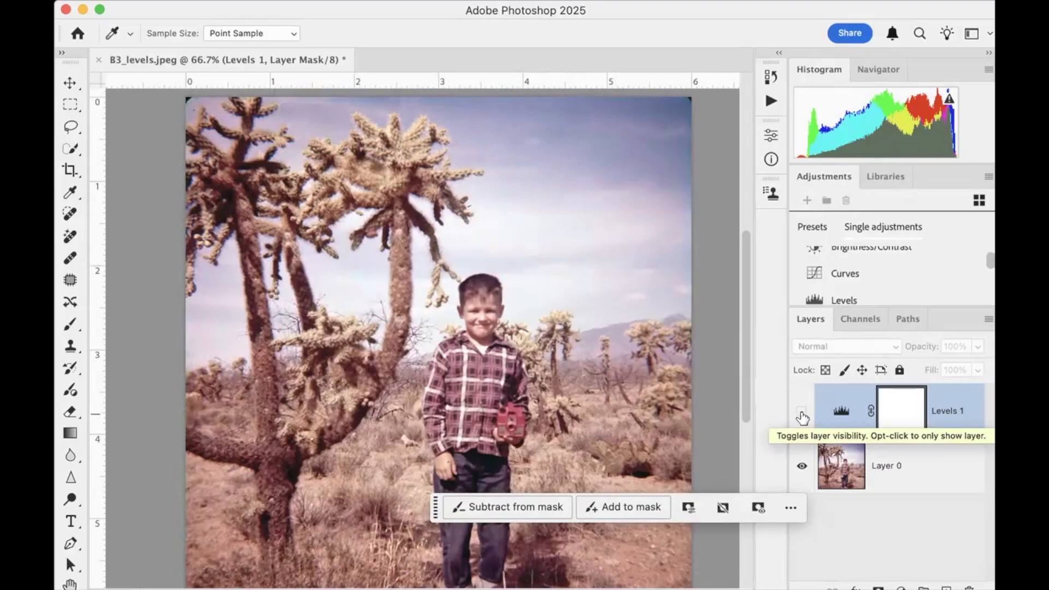
pyautogui.click(802, 412)
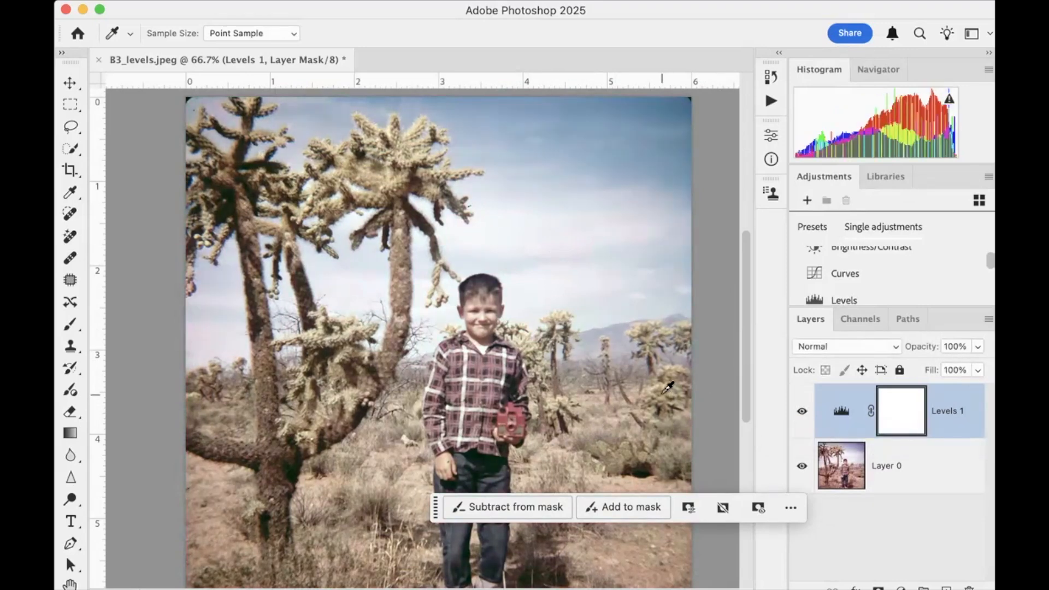
pyautogui.scroll(-3, 667, 388)
pyautogui.hscroll(2, 667, 388)
pyautogui.hscroll(1, 668, 388)
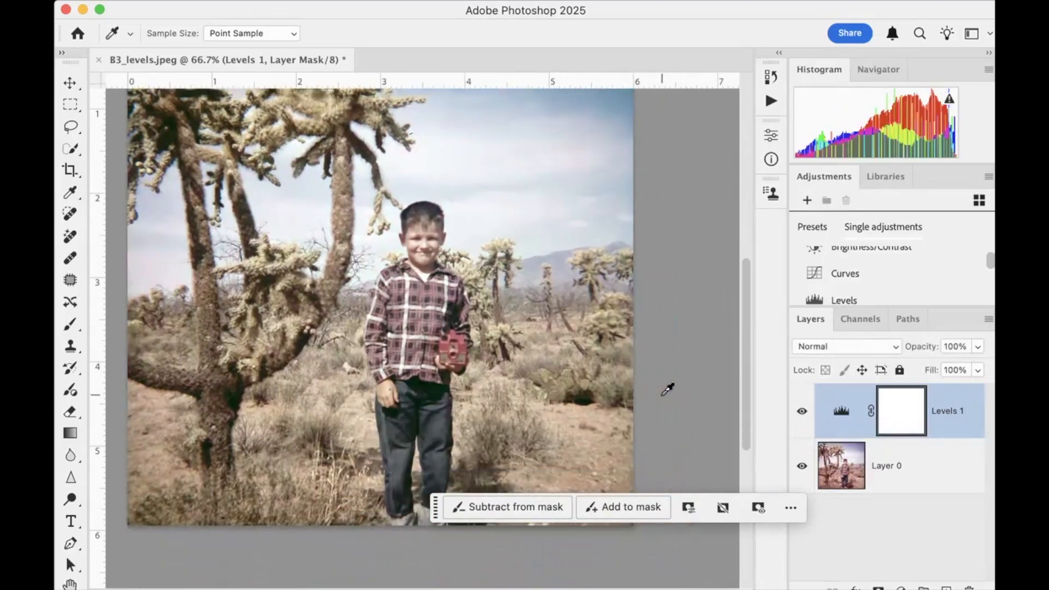
pyautogui.scroll(5, 611, 404)
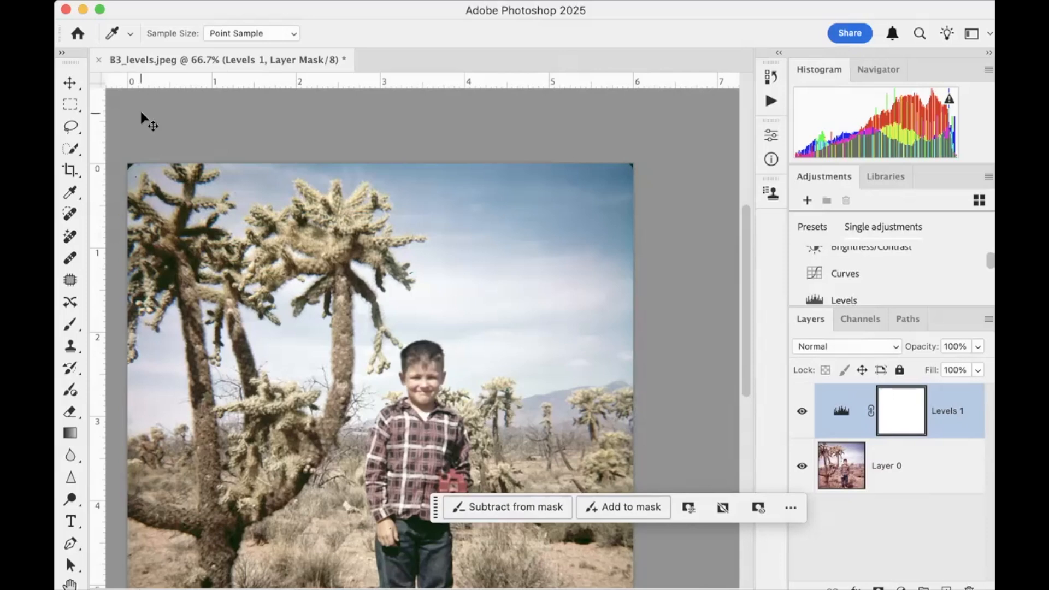
# Close B3_levels.jpeg without saving and open C1_Brightness.png from the 03_Brightness folder
pyautogui.press('super+w')
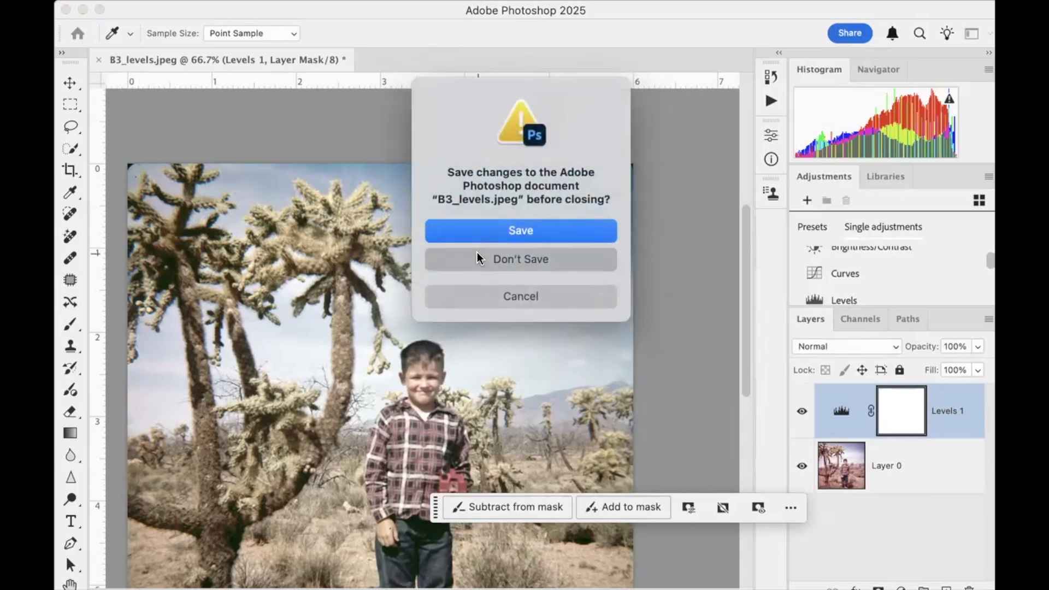
pyautogui.click(477, 256)
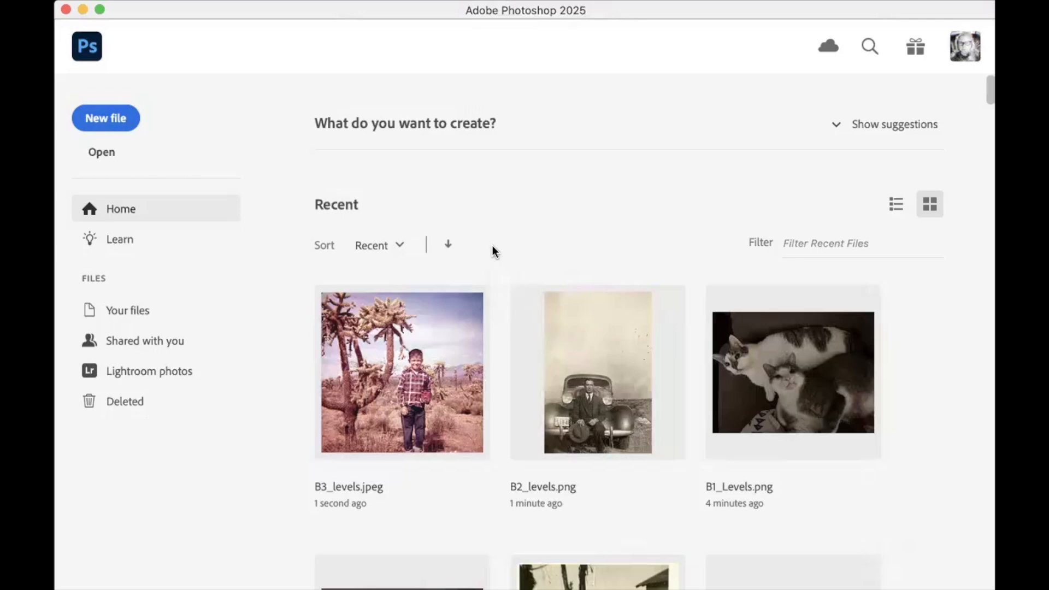
pyautogui.press('super+o')
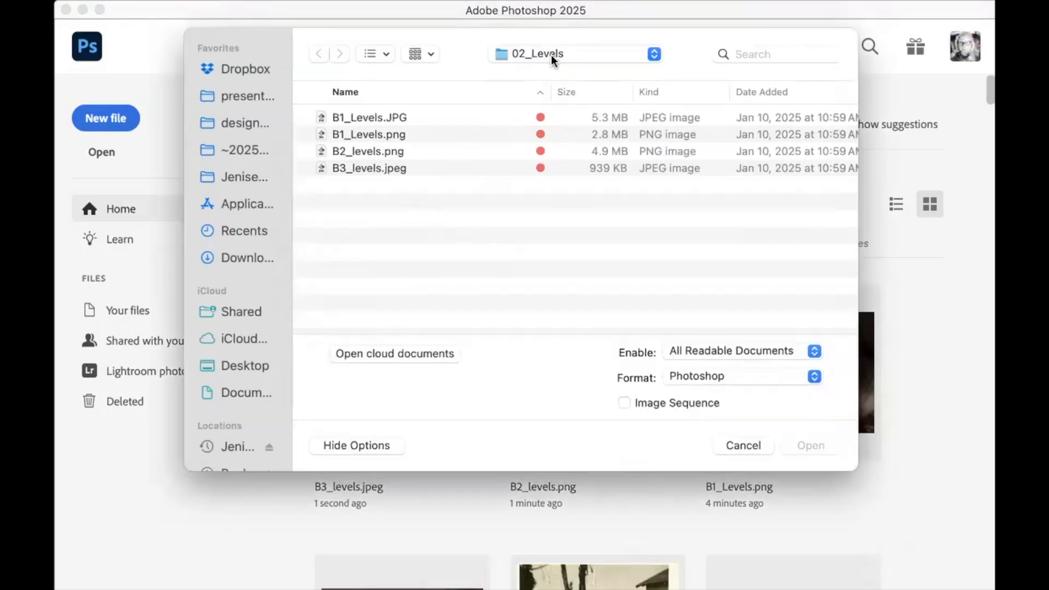
pyautogui.click(547, 76)
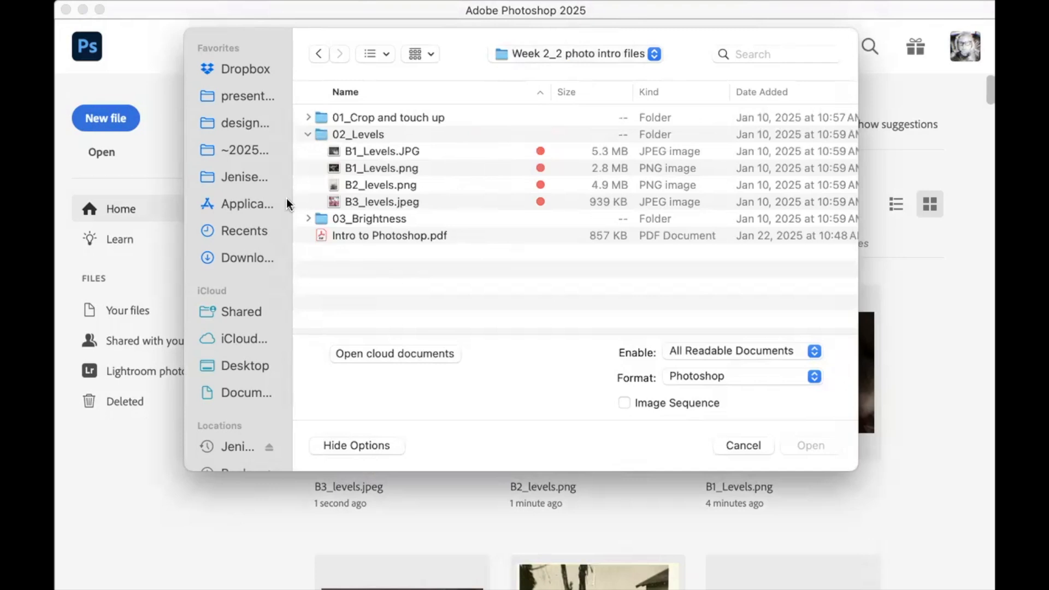
pyautogui.click(307, 134)
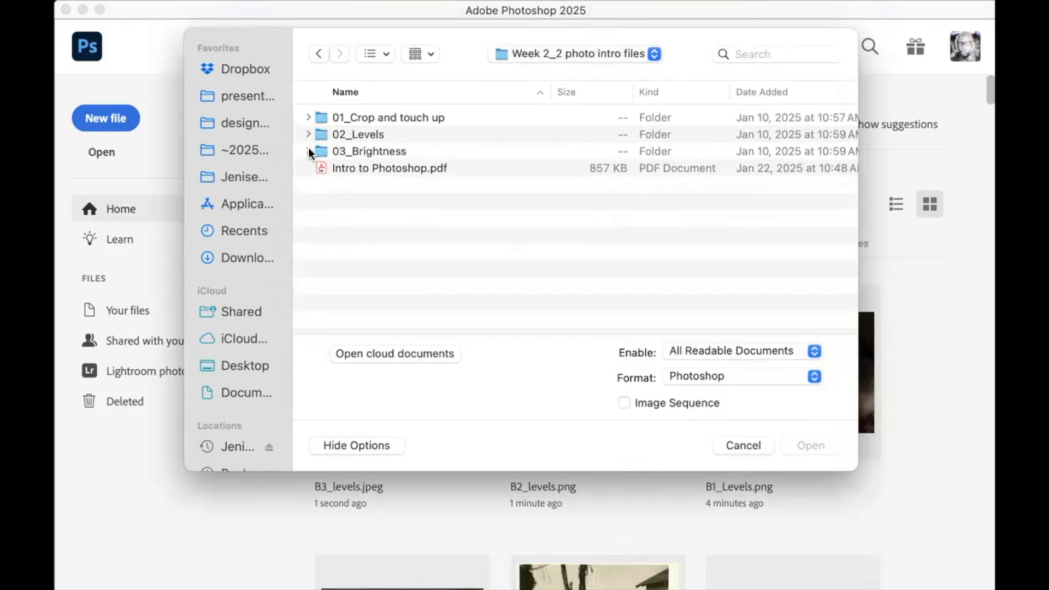
pyautogui.click(308, 150)
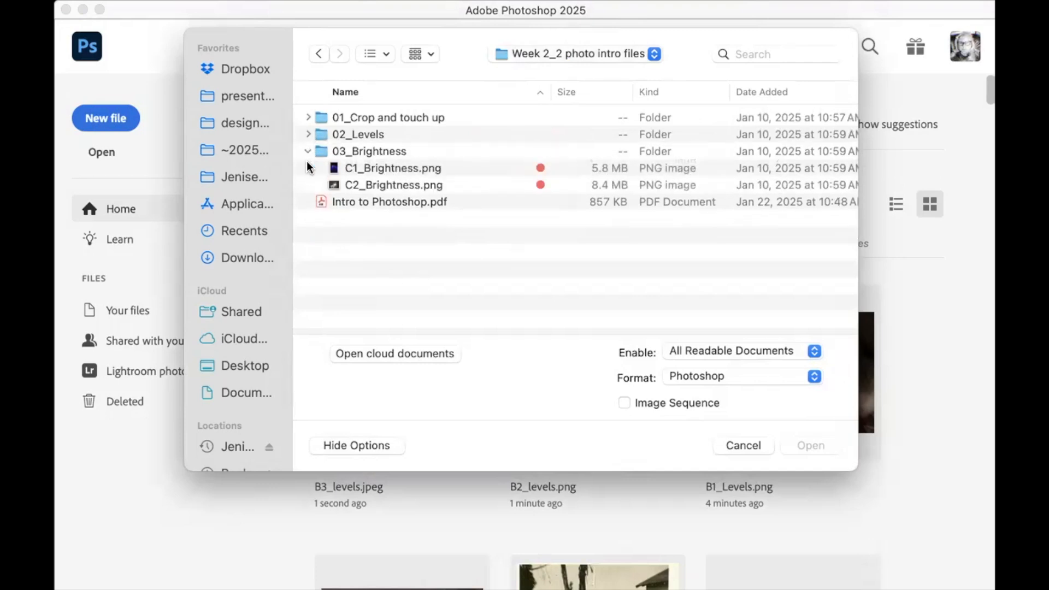
pyautogui.click(371, 170)
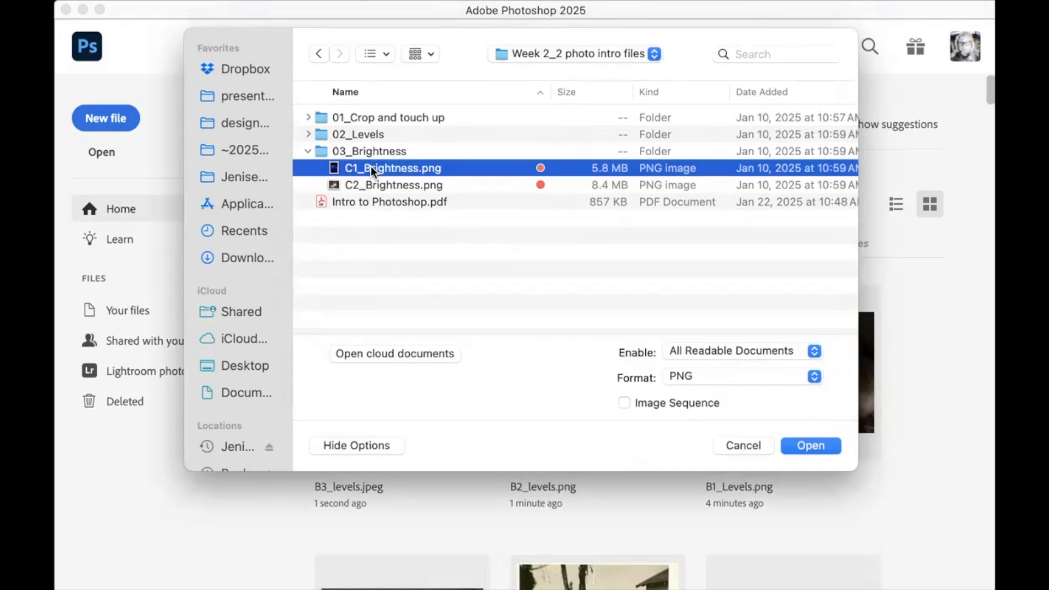
pyautogui.doubleClick(370, 168)
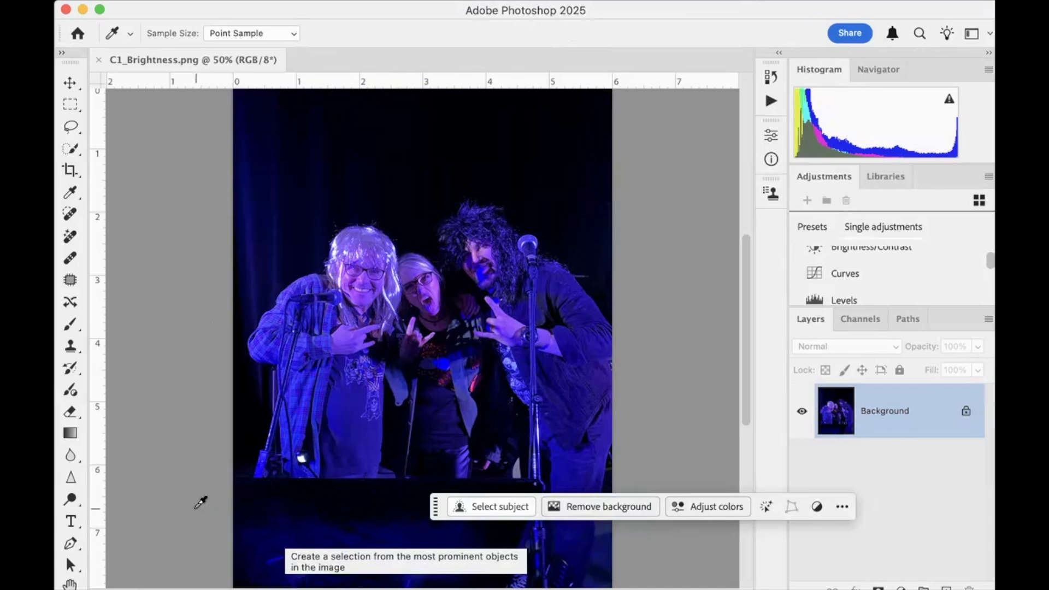
# Unlock the Background layer of the stage photo and add a Brightness/Contrast adjustment layer above it
pyautogui.scroll(3, 384, 362)
pyautogui.scroll(-3, 384, 362)
pyautogui.scroll(-4, 384, 362)
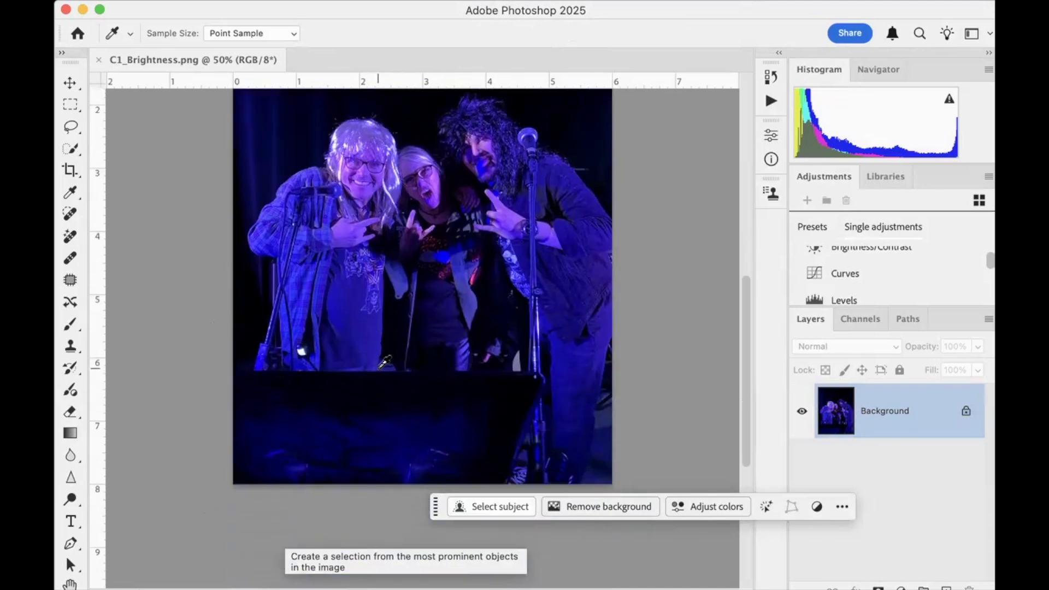
pyautogui.scroll(3, 384, 362)
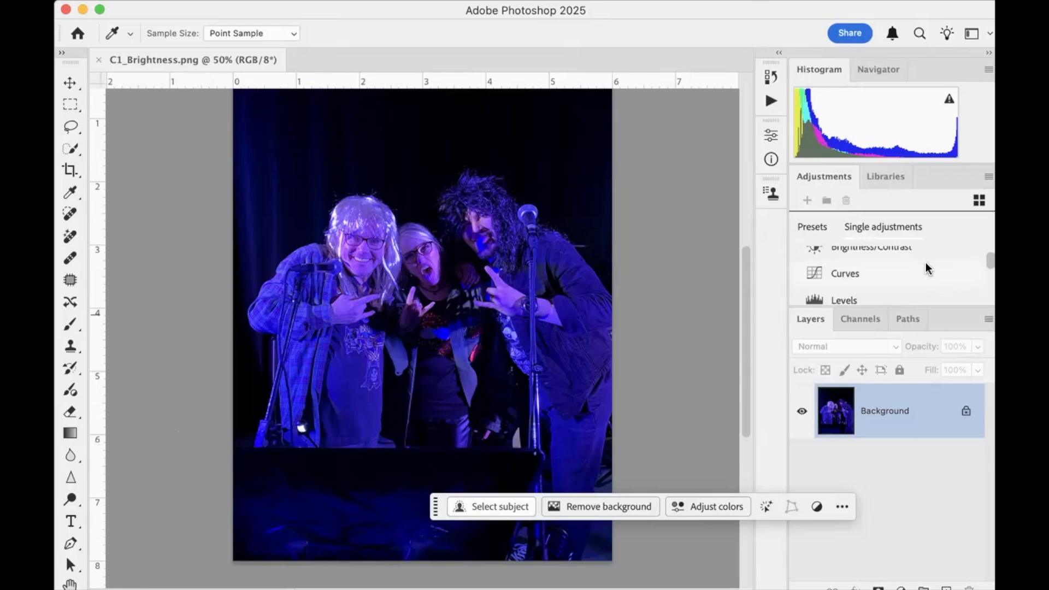
pyautogui.click(966, 413)
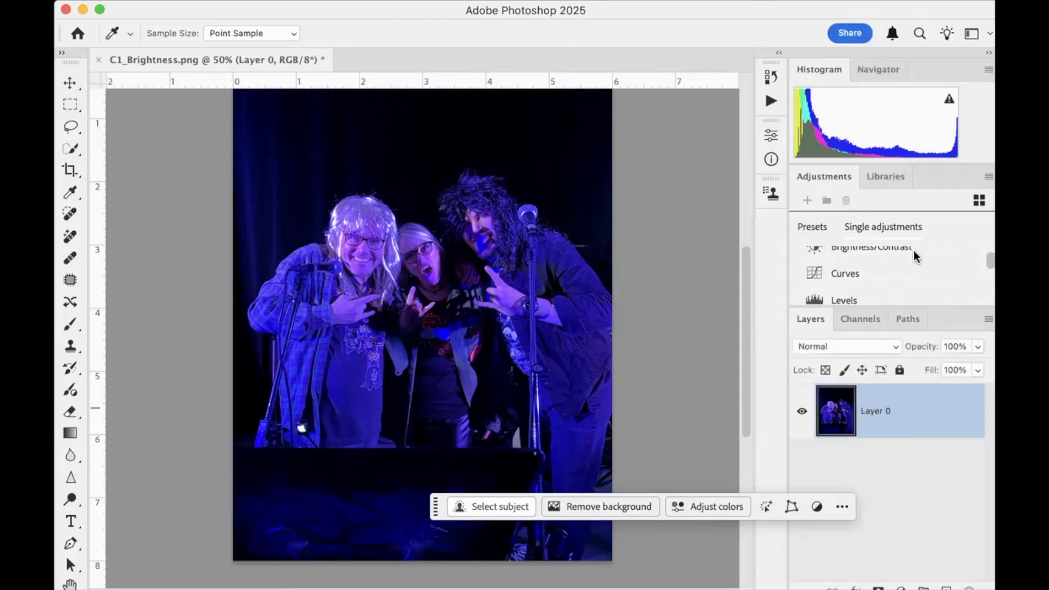
pyautogui.moveTo(912, 303); pyautogui.dragTo(904, 409)
pyautogui.scroll(-5, 896, 337)
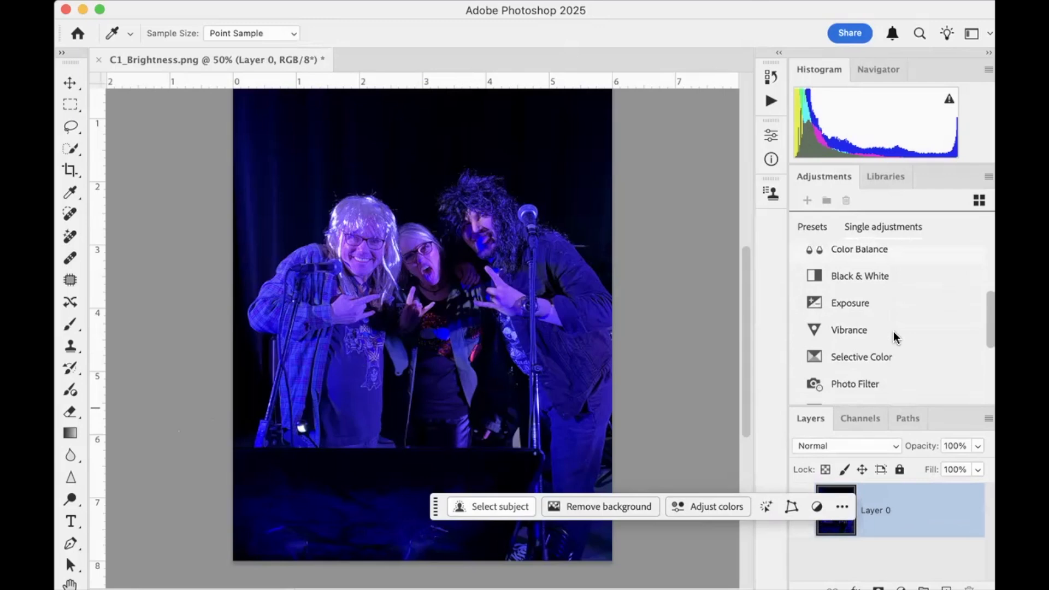
pyautogui.scroll(6, 896, 337)
pyautogui.scroll(4, 896, 337)
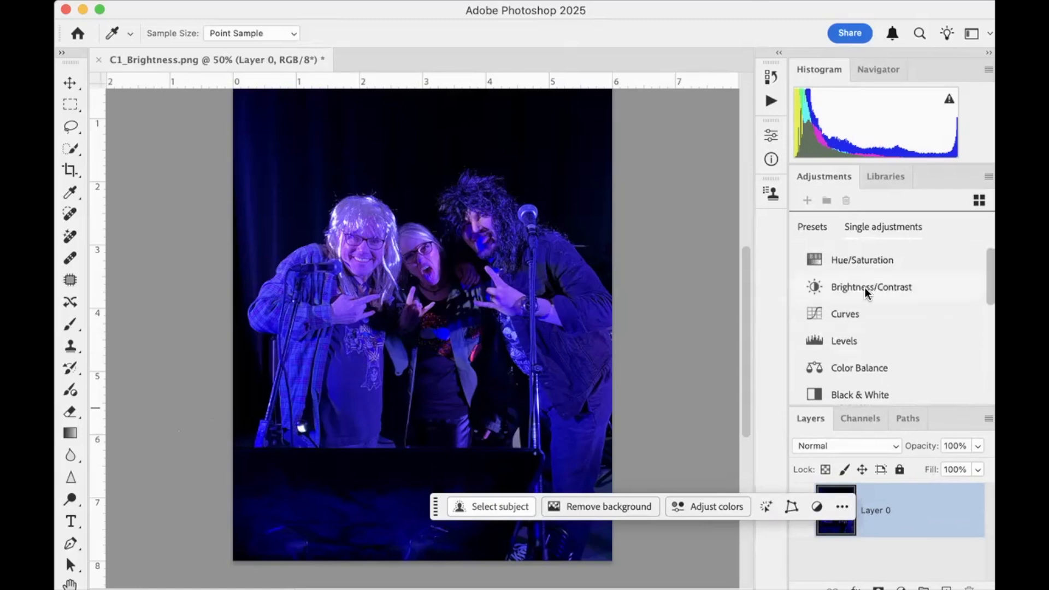
pyautogui.click(864, 287)
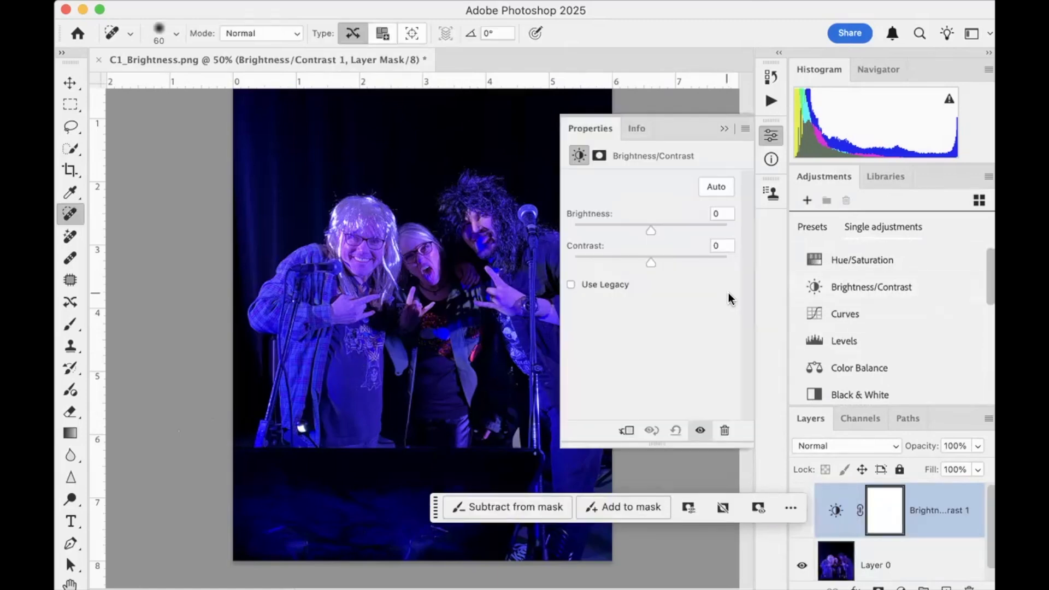
# Apply the automatic Brightness/Contrast correction, and fine-tune it to brightness 63 and contrast -50
pyautogui.hscroll(2, 388, 220)
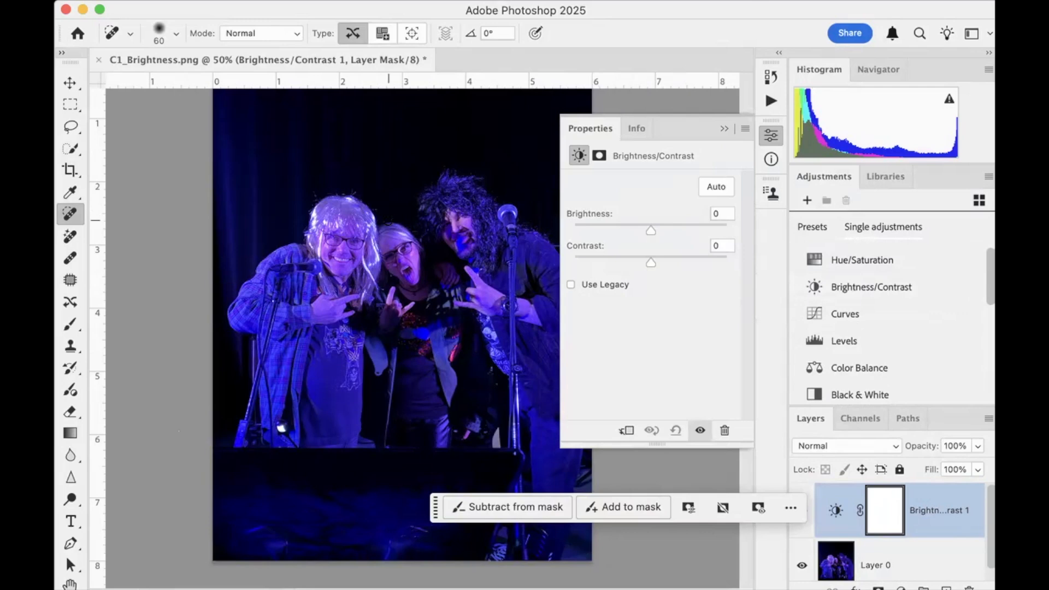
pyautogui.hscroll(5, 388, 220)
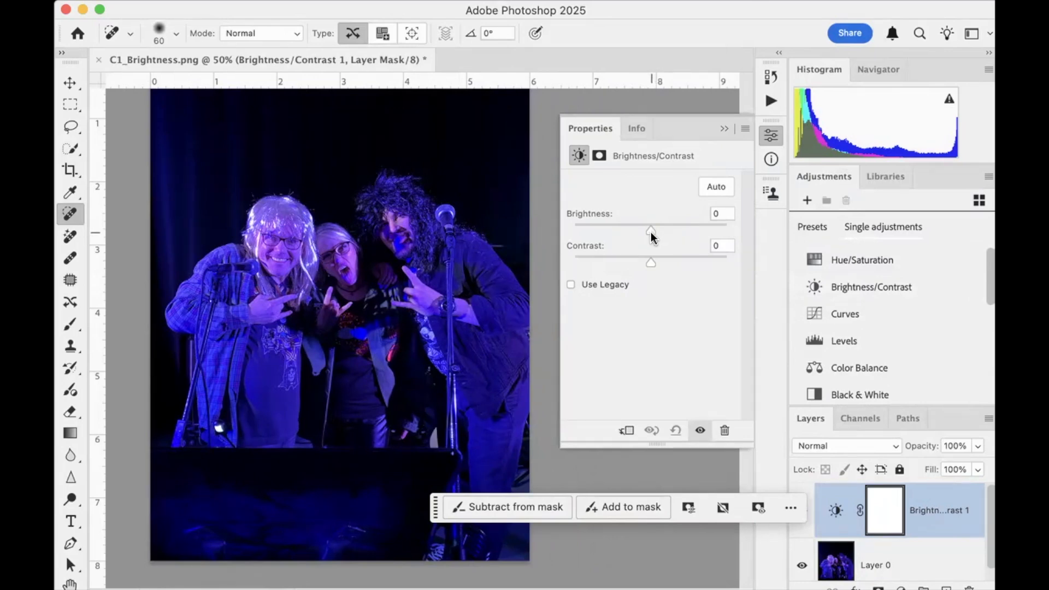
pyautogui.click(718, 189)
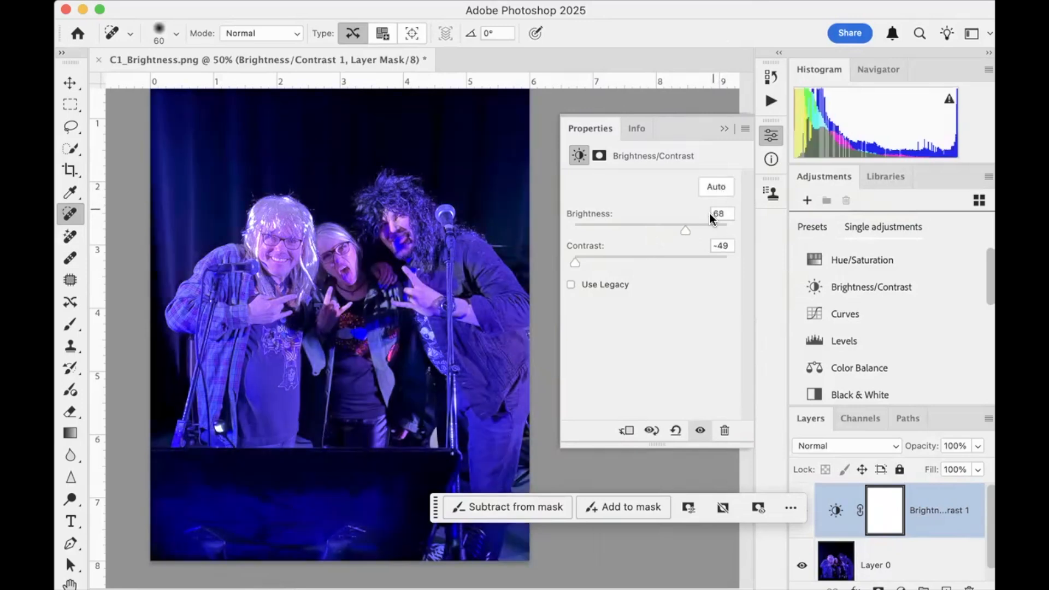
pyautogui.moveTo(687, 229)
pyautogui.mouseDown()
pyautogui.moveTo(670, 227)
pyautogui.moveTo(682, 228)
pyautogui.mouseUp()
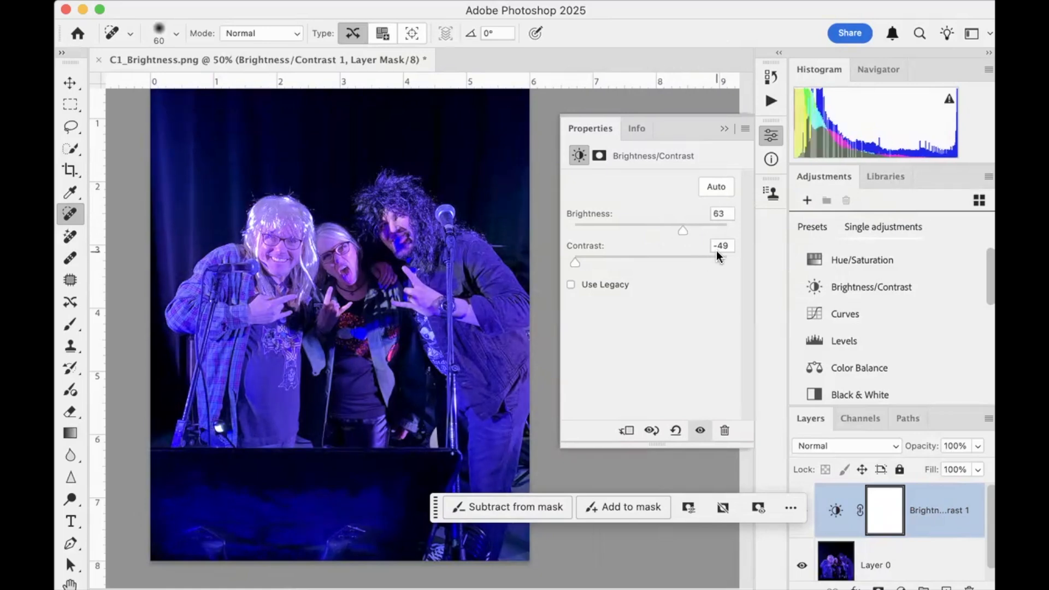
pyautogui.moveTo(574, 262)
pyautogui.mouseDown()
pyautogui.moveTo(585, 267)
pyautogui.moveTo(573, 263)
pyautogui.mouseUp()
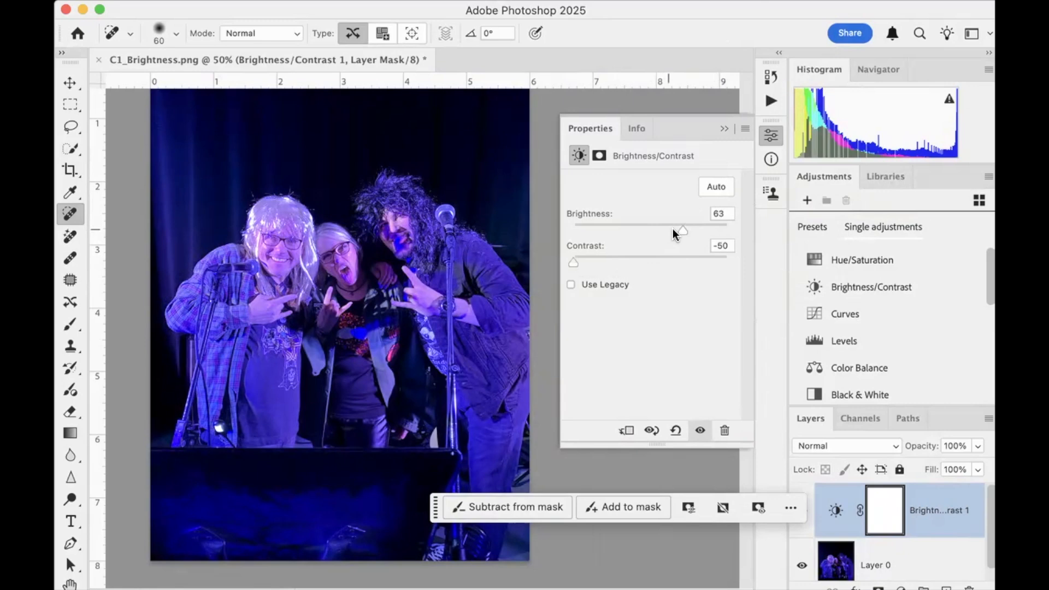
pyautogui.moveTo(684, 229)
pyautogui.mouseDown()
pyautogui.moveTo(670, 229)
pyautogui.moveTo(684, 230)
pyautogui.mouseUp()
pyautogui.scroll(-5, 472, 276)
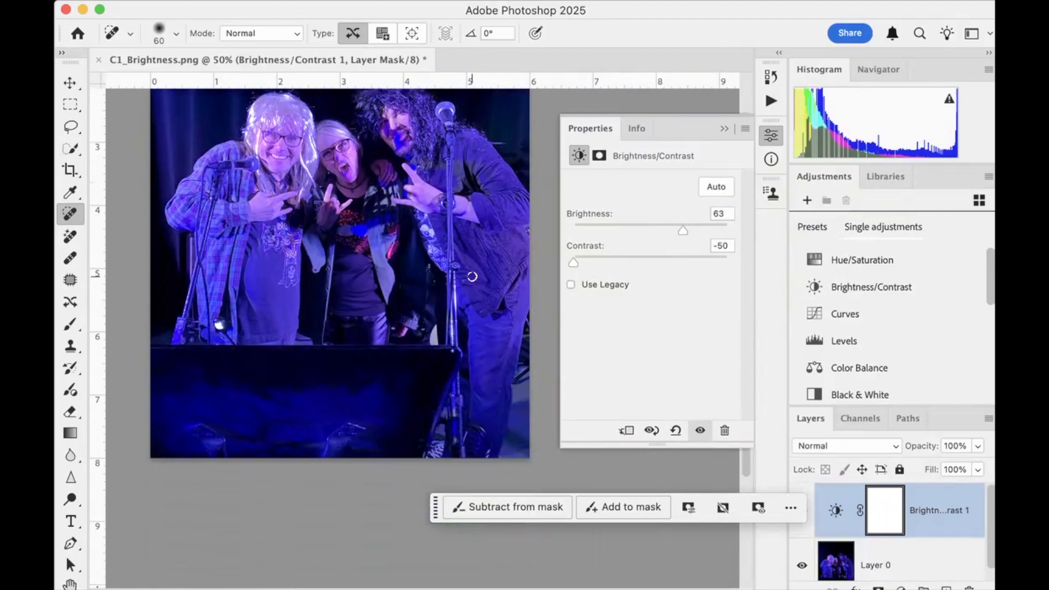
pyautogui.scroll(5, 472, 277)
pyautogui.scroll(3, 472, 277)
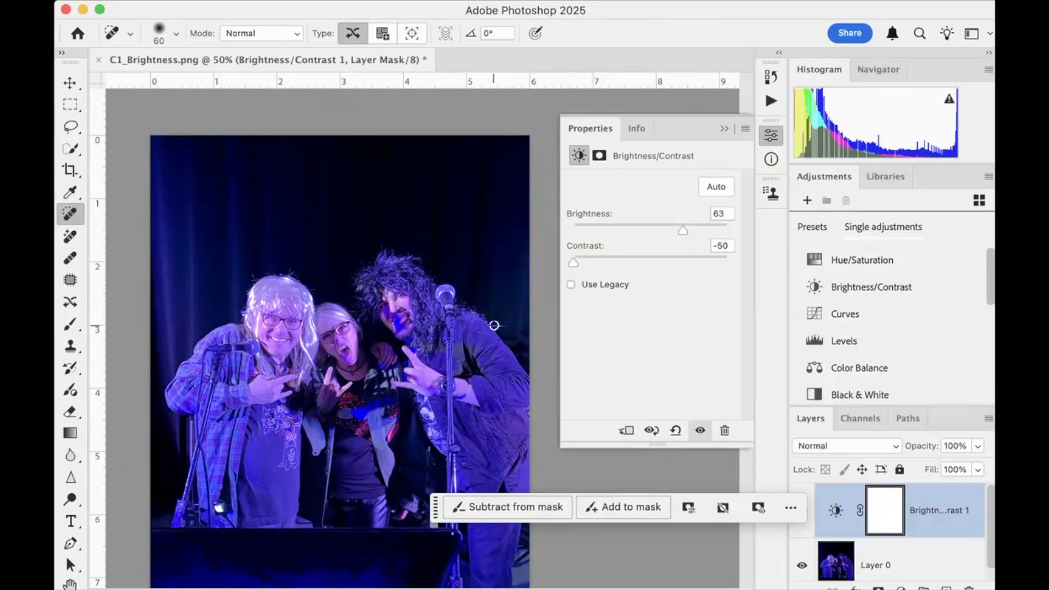
# Close C1_Brightness.png without saving and open C2_Brightness.png from the 03_Brightness folder
pyautogui.scroll(-5, 277, 397)
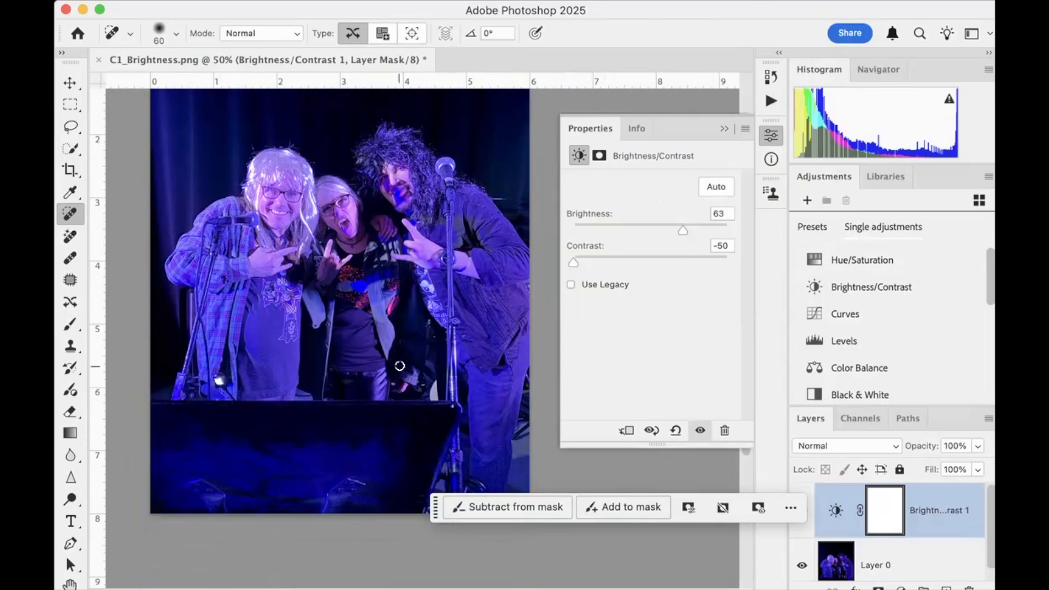
pyautogui.scroll(2, 399, 365)
pyautogui.scroll(-2, 400, 365)
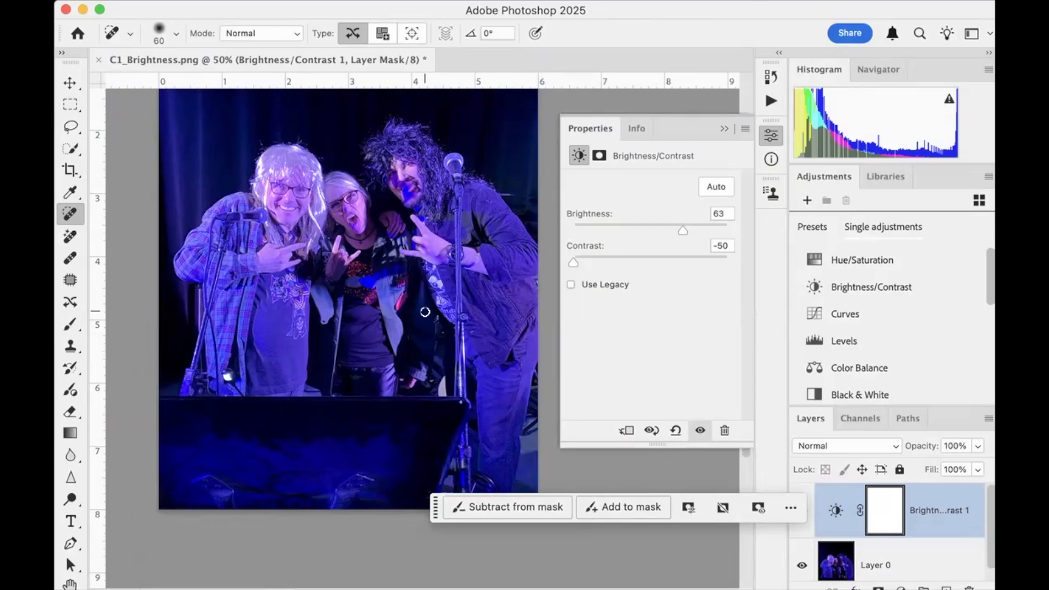
pyautogui.press('super+w')
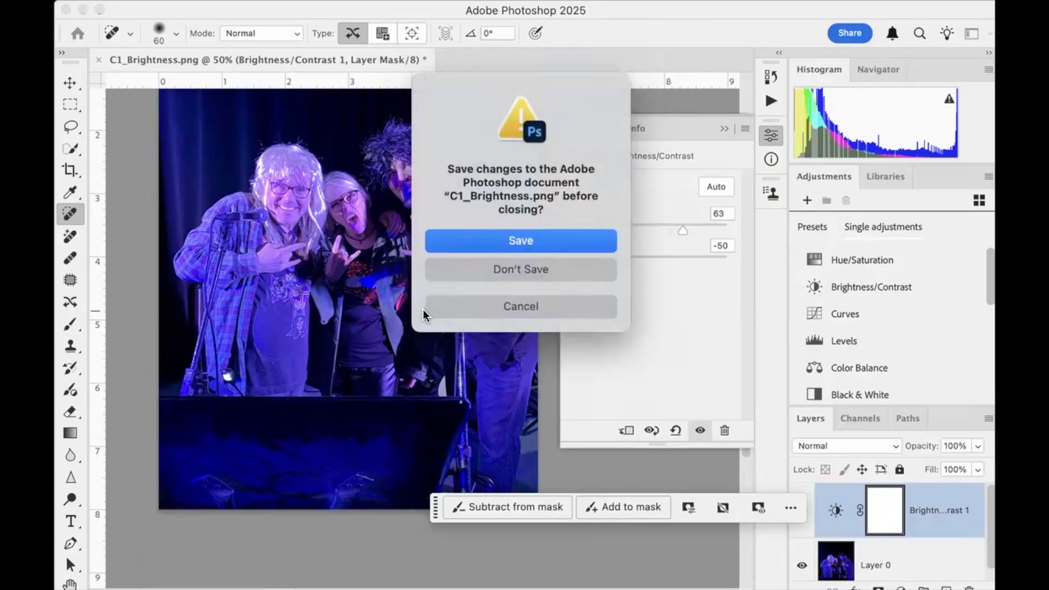
pyautogui.click(537, 272)
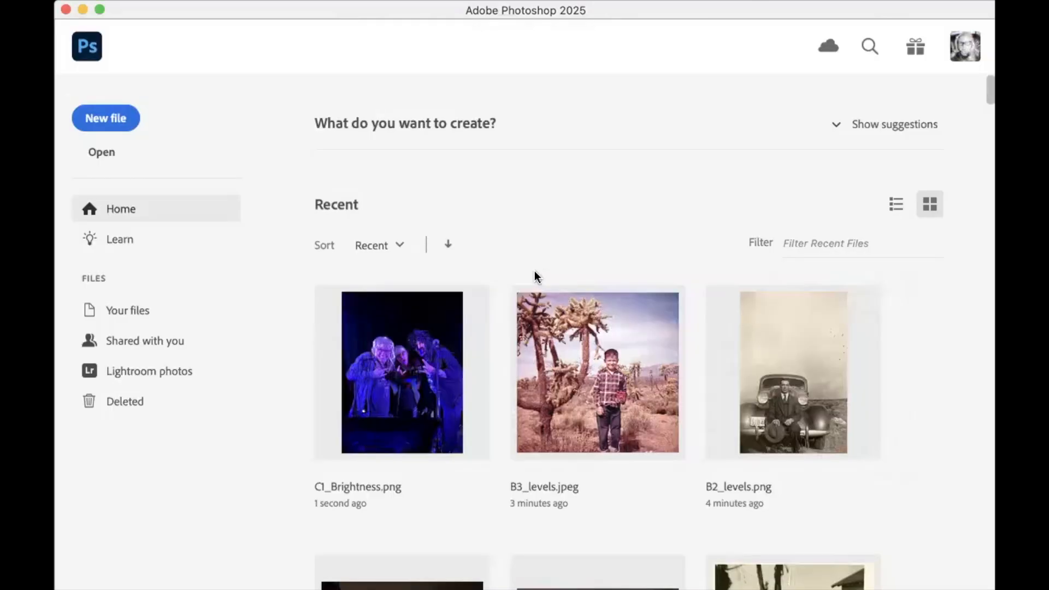
pyautogui.press('super+o')
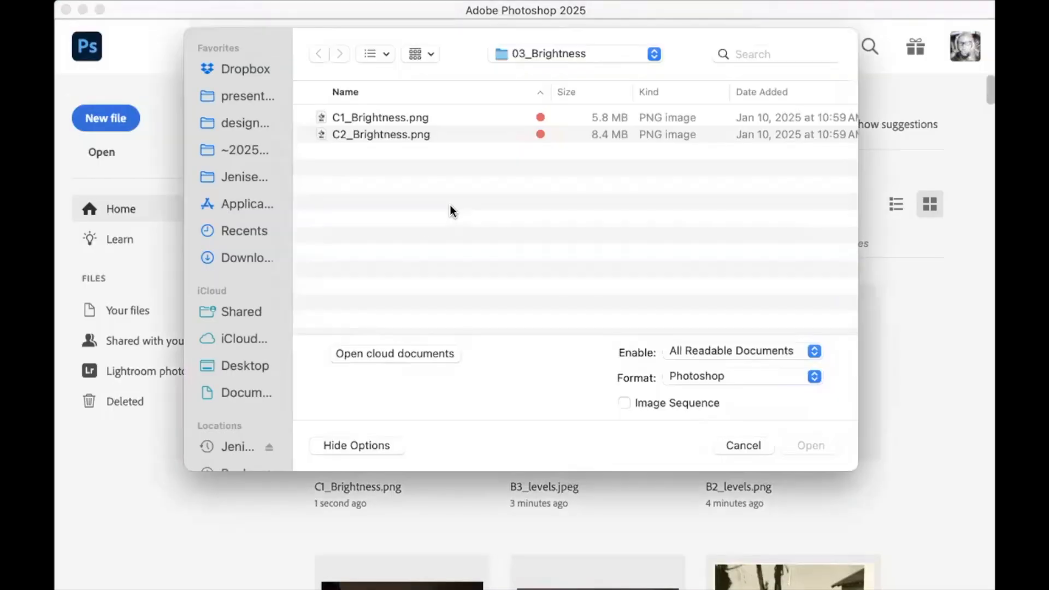
pyautogui.doubleClick(391, 133)
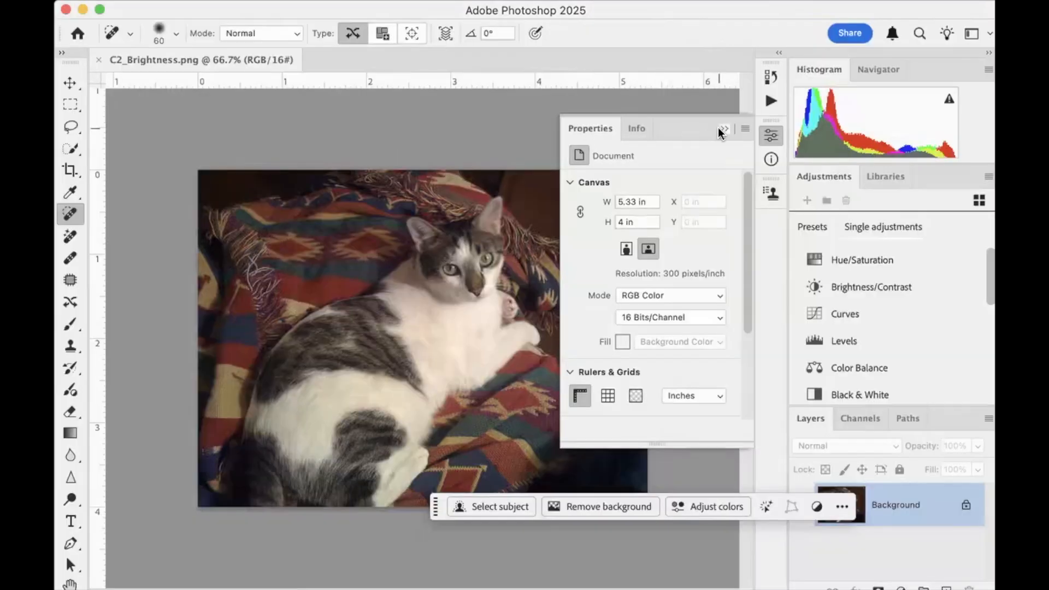
# Add a Brightness/Contrast adjustment layer above the cat photo and apply its automatic correction
pyautogui.click(724, 129)
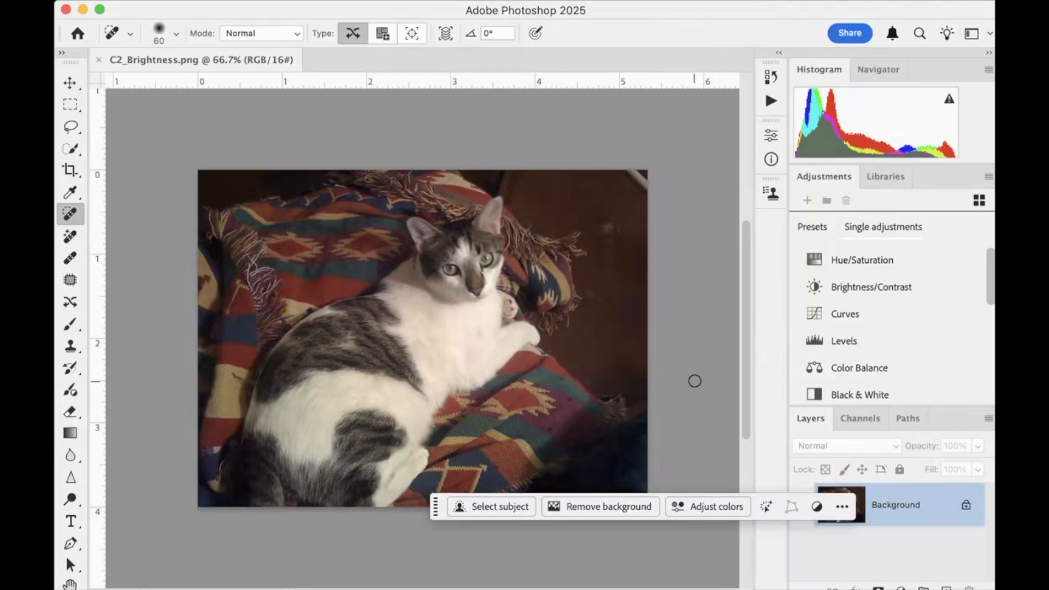
pyautogui.scroll(-2, 692, 379)
pyautogui.scroll(-1, 689, 379)
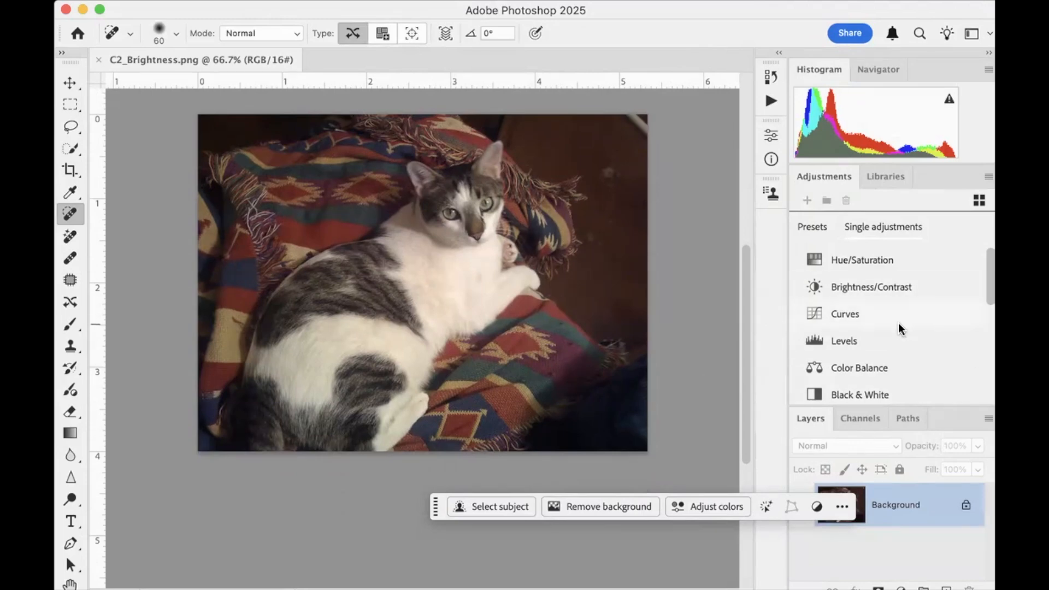
pyautogui.click(865, 285)
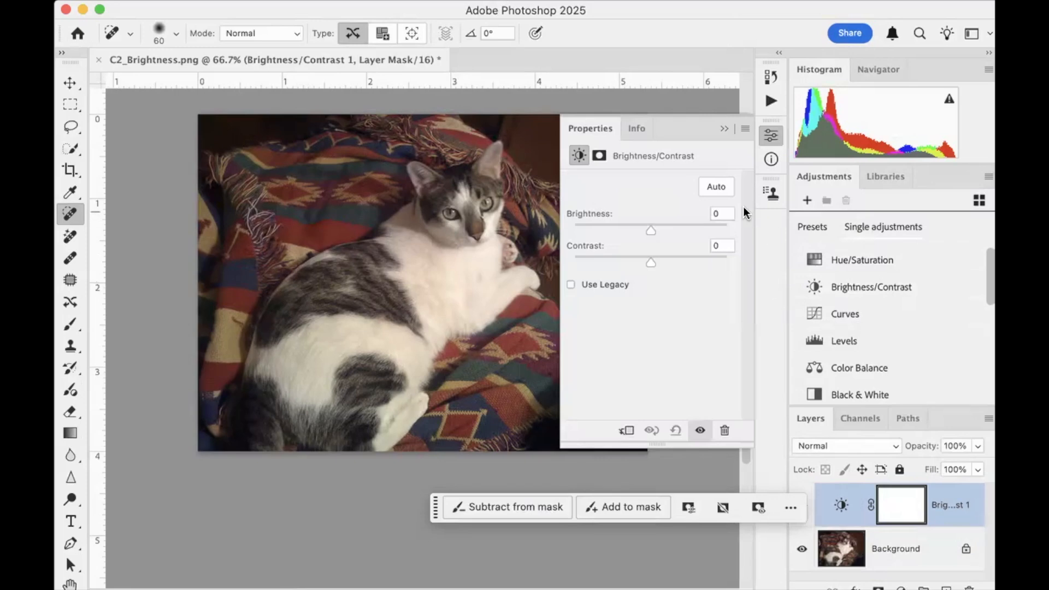
pyautogui.click(716, 188)
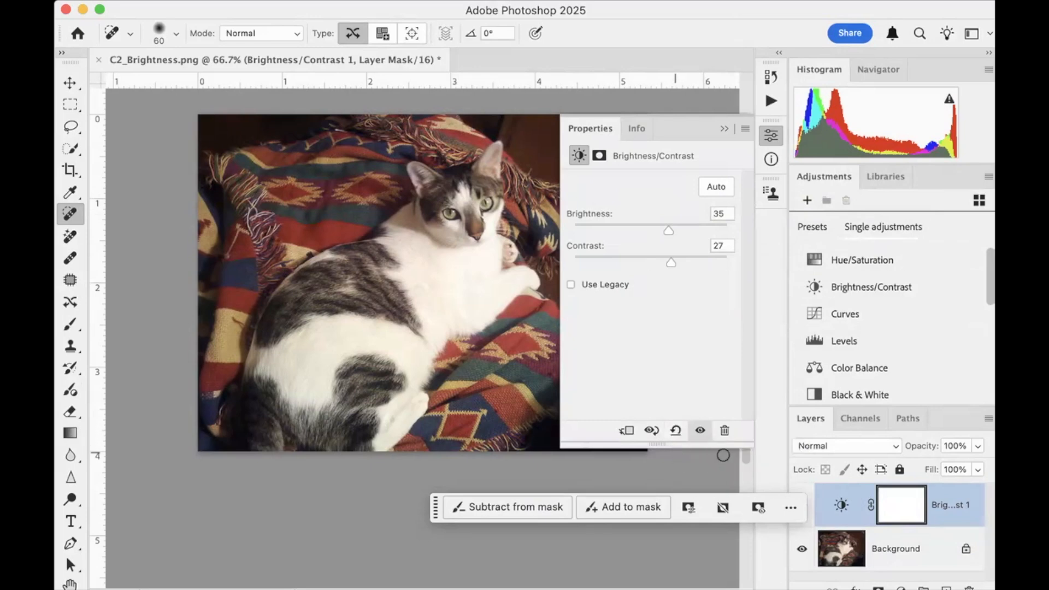
# Undock the Layers panel to expose the whole layer stack, and reset the Brightness/Contrast adjustment to its defaults
pyautogui.scroll(-1, 895, 437)
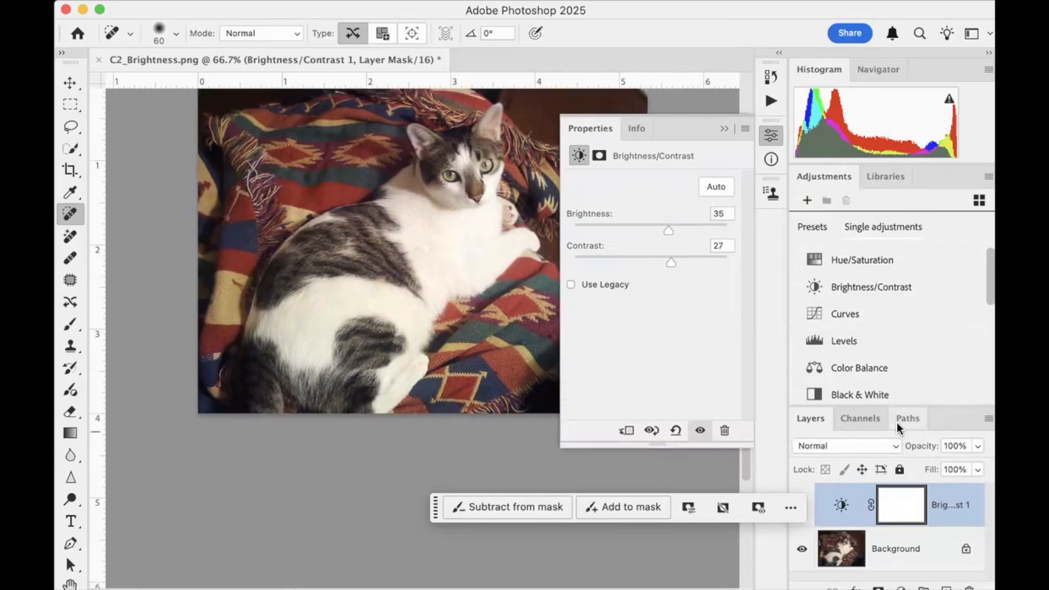
pyautogui.moveTo(812, 420); pyautogui.dragTo(814, 305)
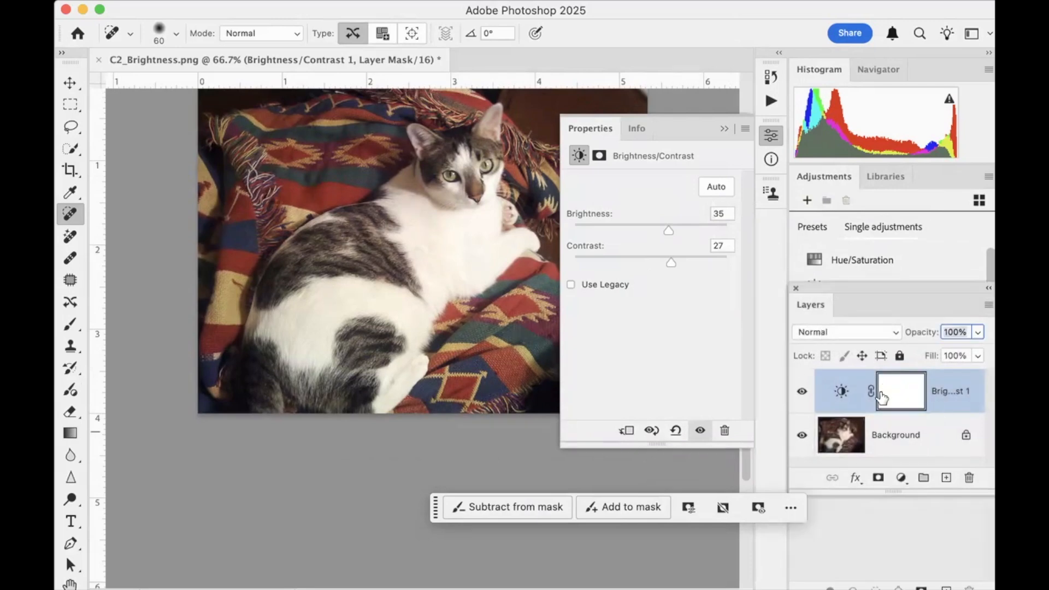
pyautogui.press('F7')
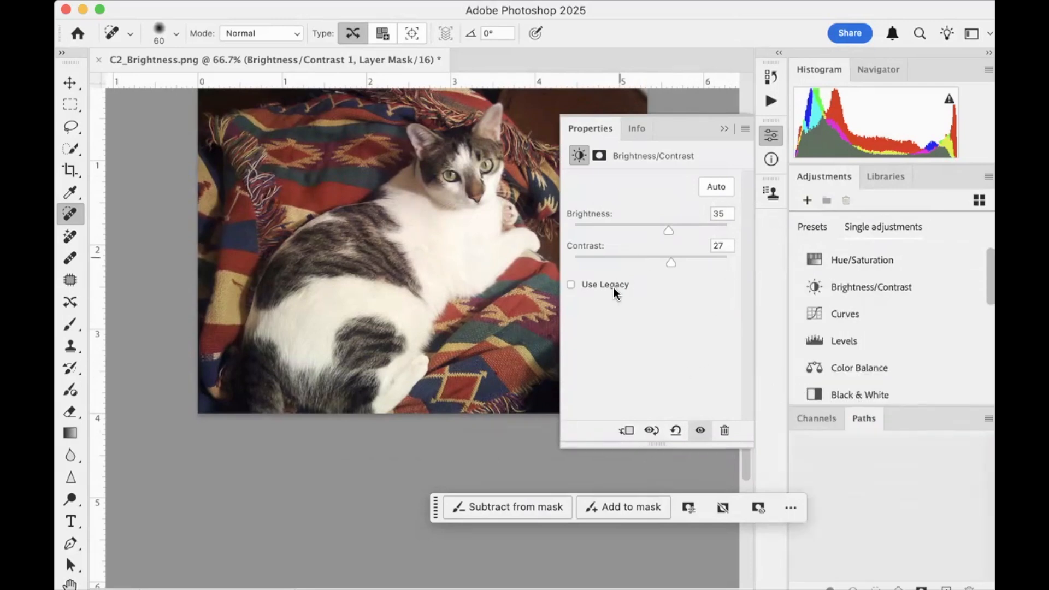
pyautogui.click(677, 431)
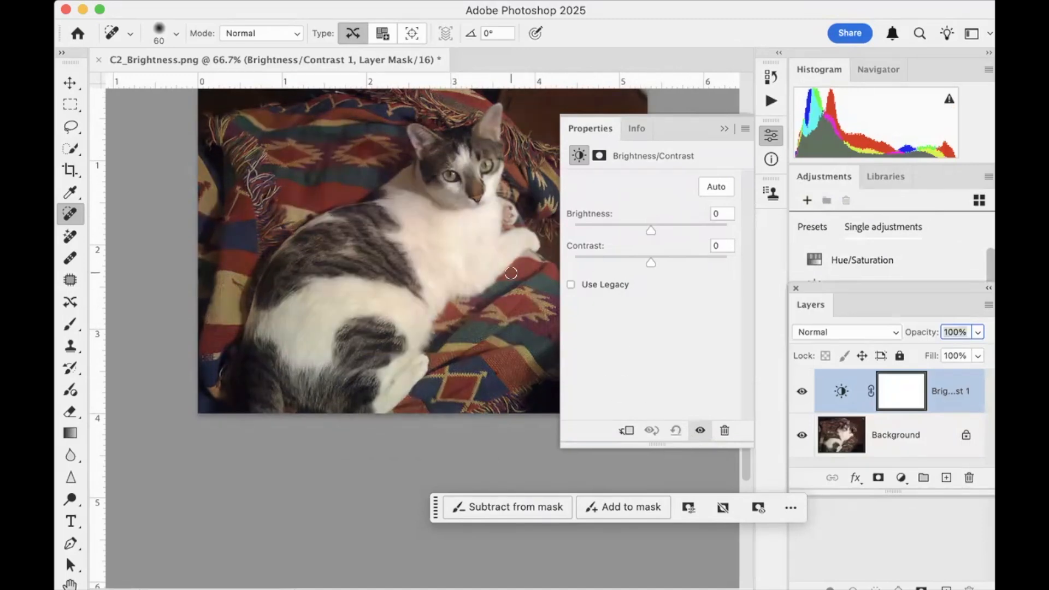
# Try brightness 34 and contrast 53 on the cat photo, and compare it with the original by toggling the adjustment layer's visibility
pyautogui.scroll(1, 509, 272)
pyautogui.click(649, 227)
pyautogui.moveTo(649, 228); pyautogui.dragTo(626, 262)
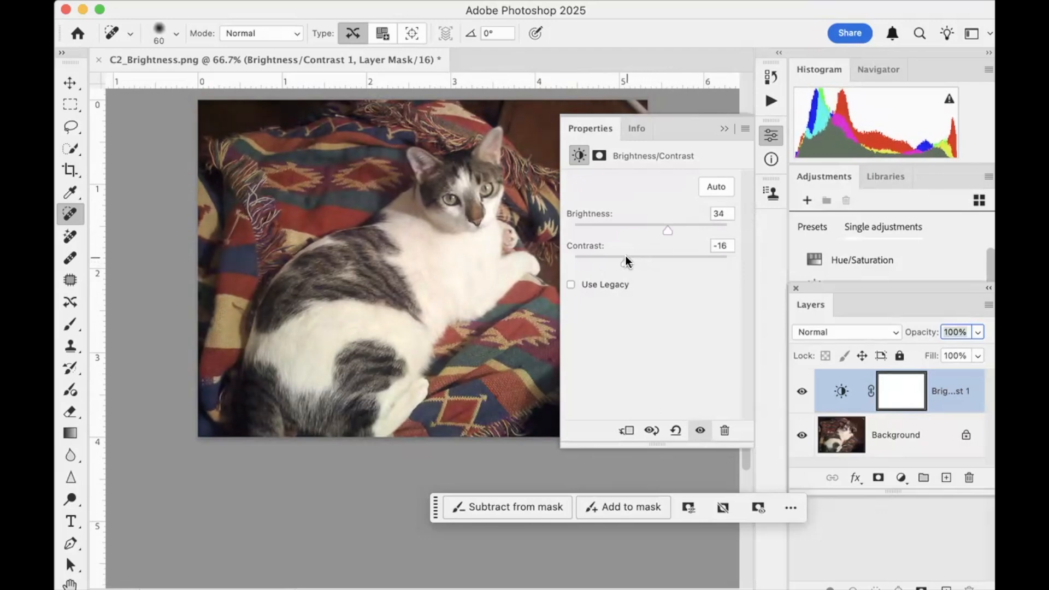
pyautogui.moveTo(626, 266); pyautogui.dragTo(693, 269)
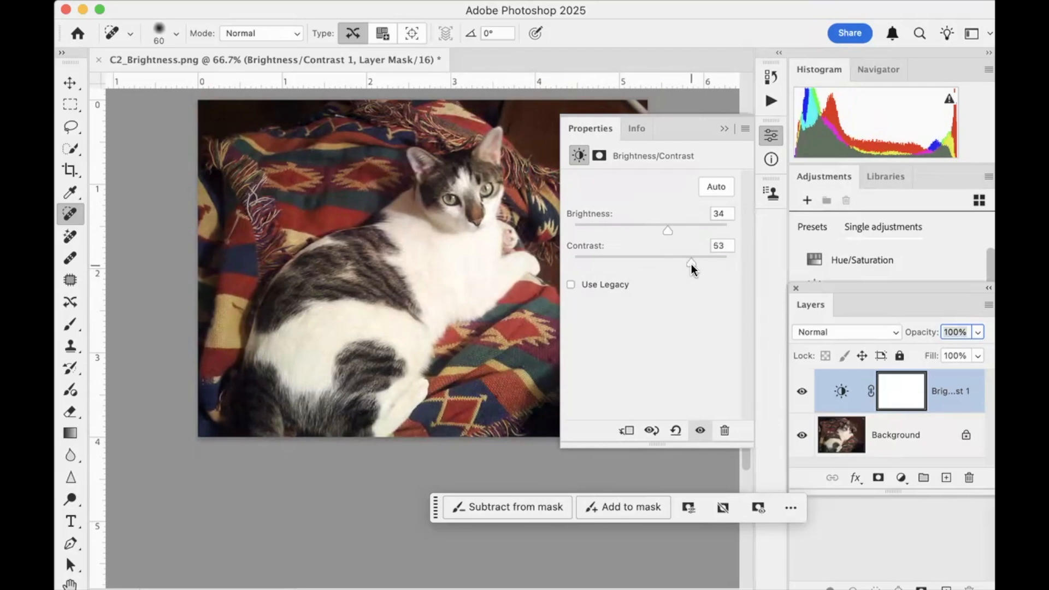
pyautogui.click(700, 431)
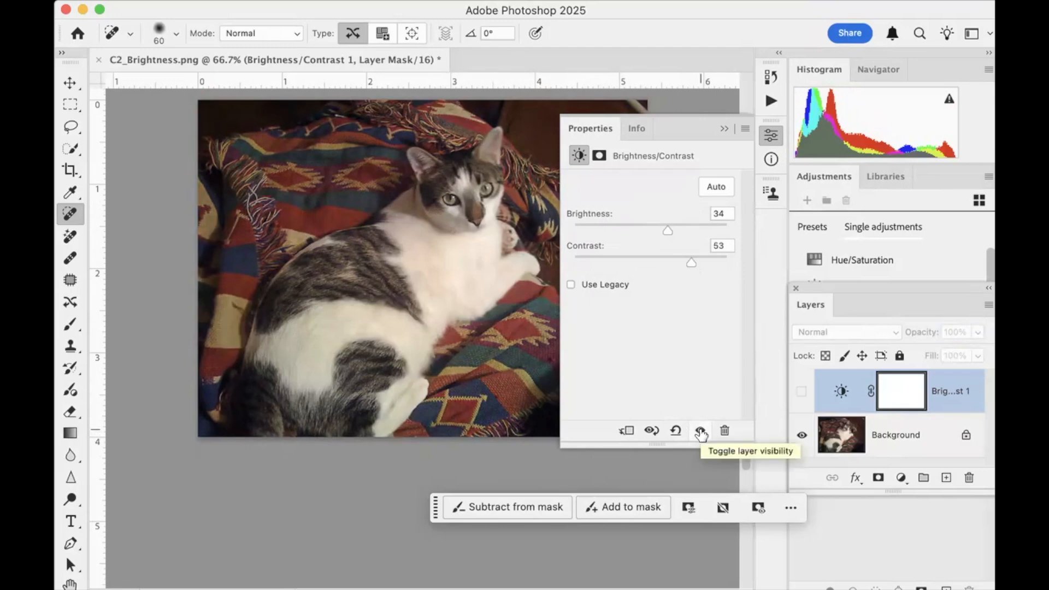
pyautogui.click(701, 431)
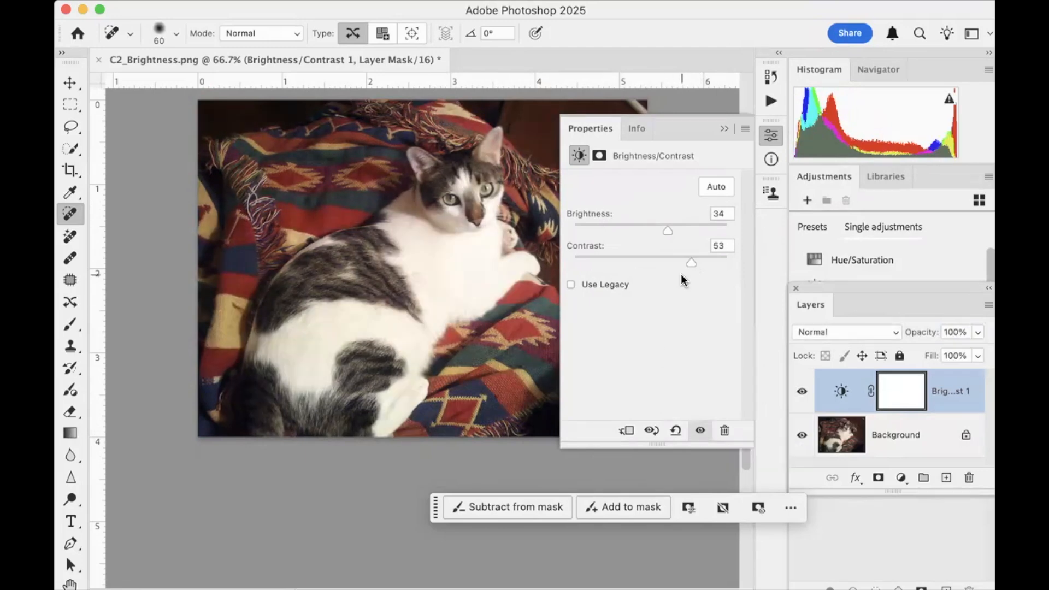
# Reduce the correction to brightness 19 and contrast 37, and compare the photo with and without the adjustment layer
pyautogui.moveTo(667, 230); pyautogui.dragTo(659, 229)
pyautogui.moveTo(692, 263); pyautogui.dragTo(679, 257)
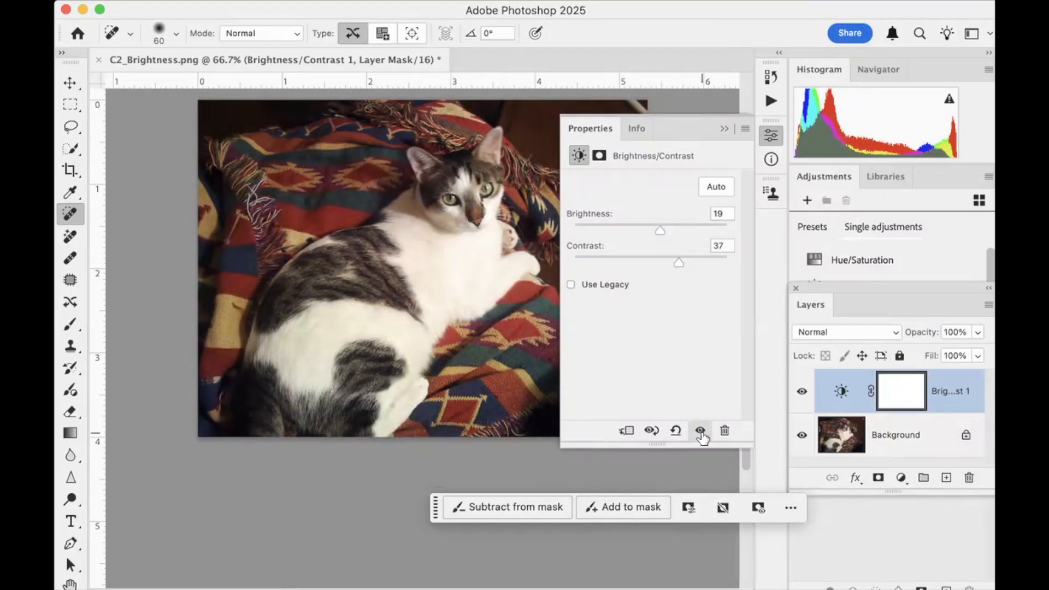
pyautogui.click(700, 429)
pyautogui.click(700, 430)
pyautogui.click(700, 431)
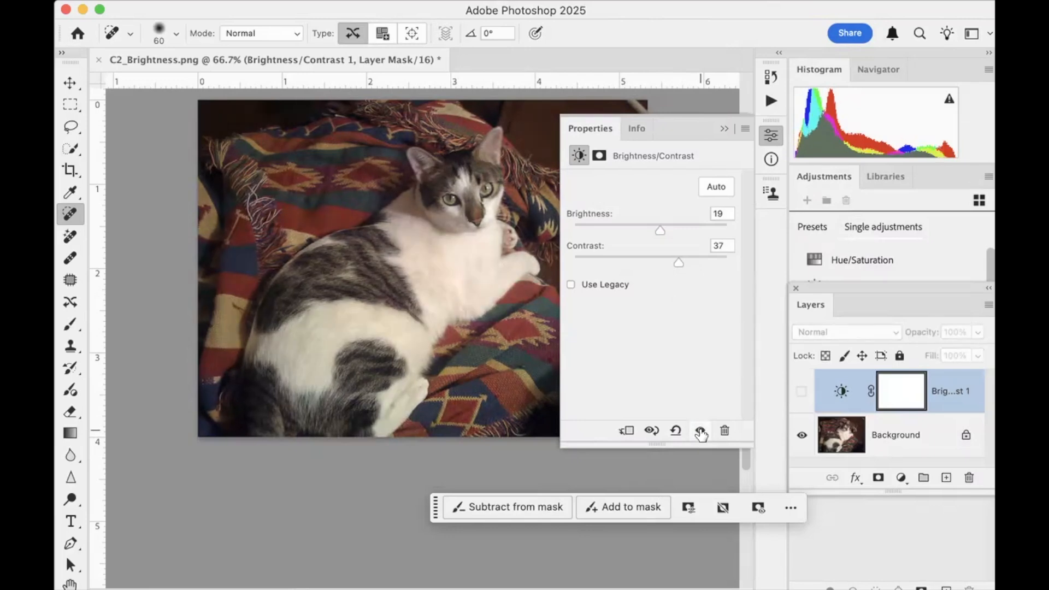
pyautogui.click(699, 430)
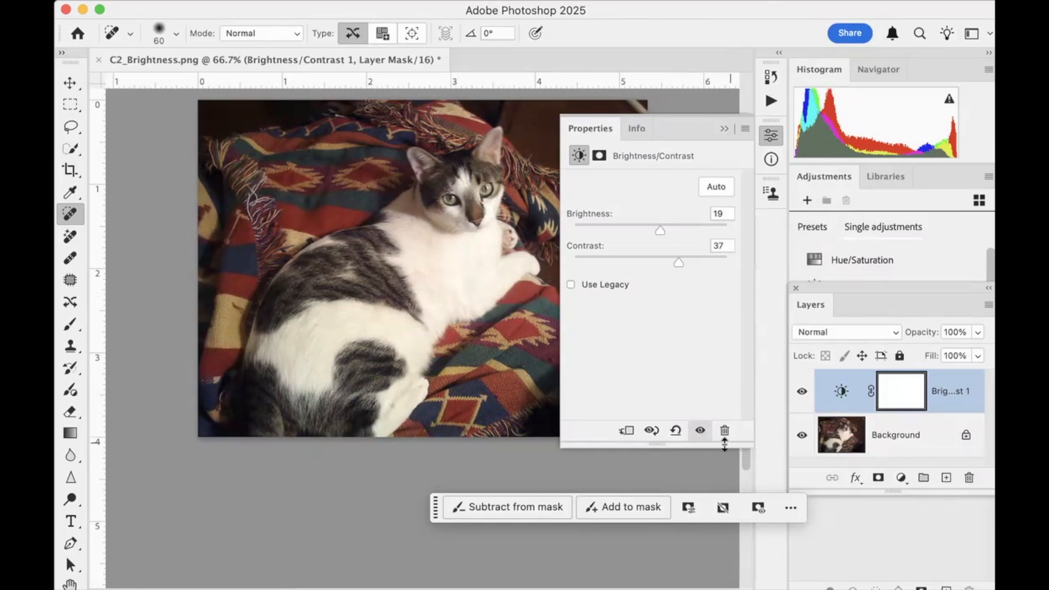
# Unlock the cat photo's Background layer, and close C2_Brightness.png without saving
pyautogui.click(966, 437)
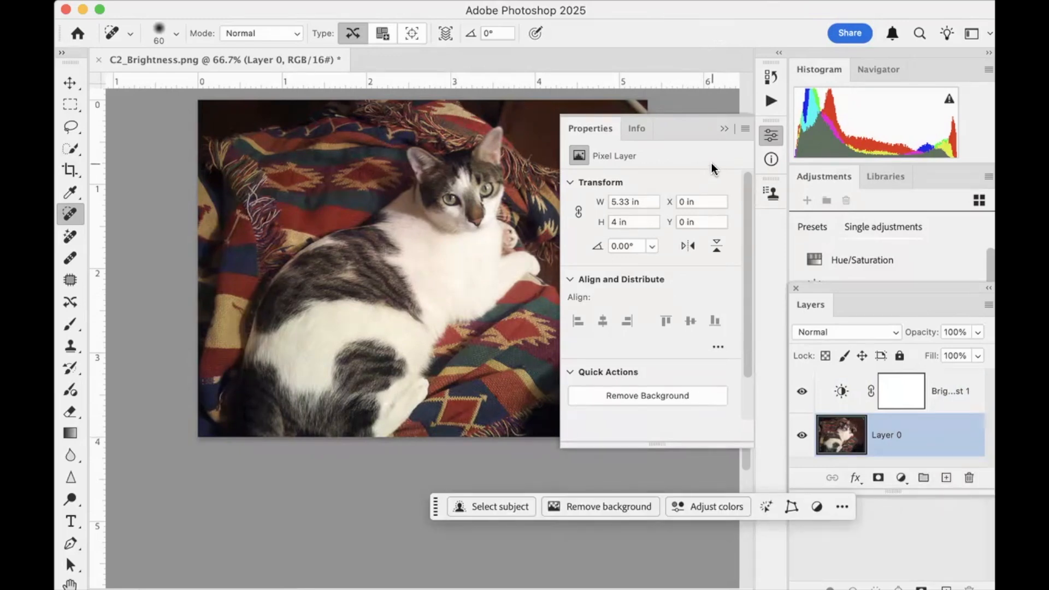
pyautogui.click(724, 129)
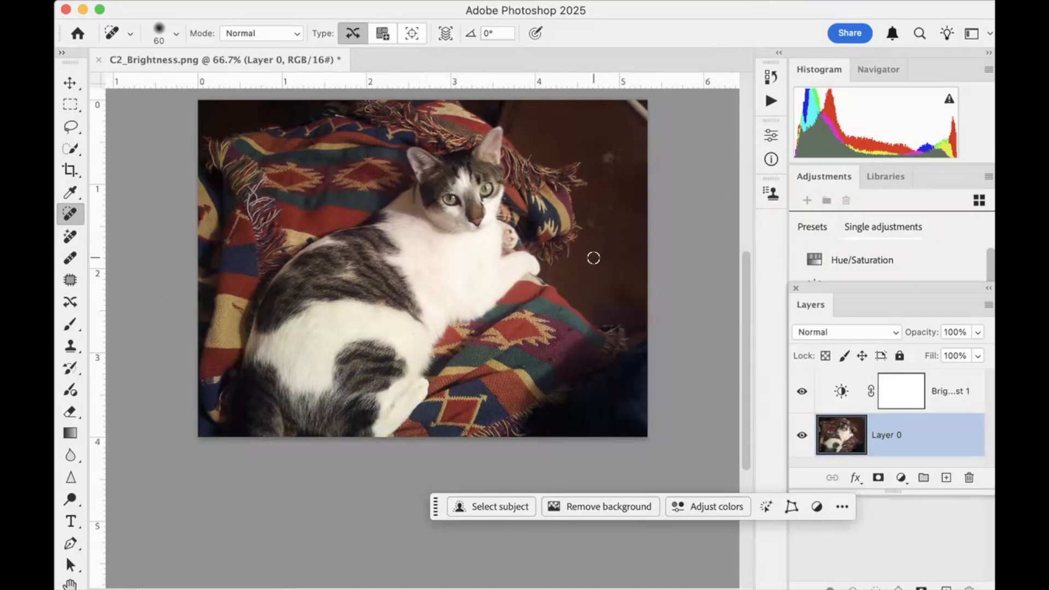
pyautogui.press('super+w')
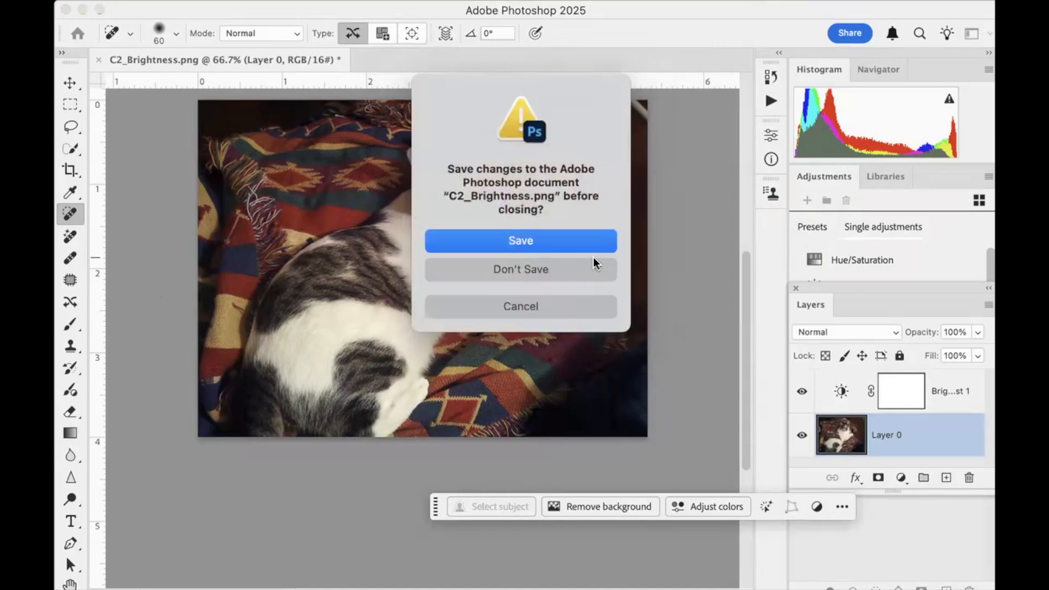
pyautogui.click(527, 269)
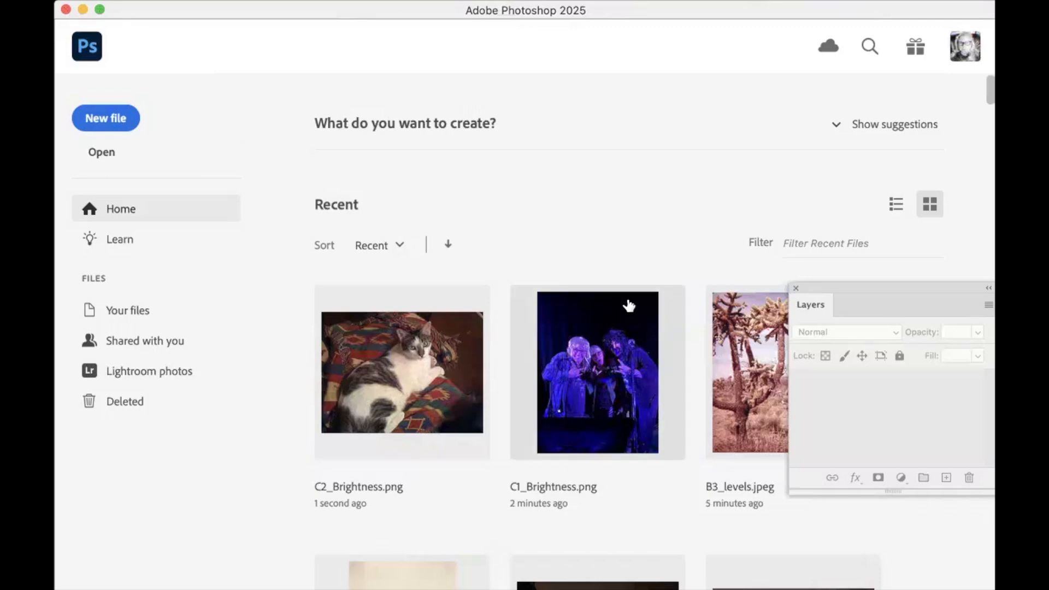
# Start opening another file, going up to the Week 2_2 photo intro files folder and collapsing the 03_Brightness folder
pyautogui.press('super+o')
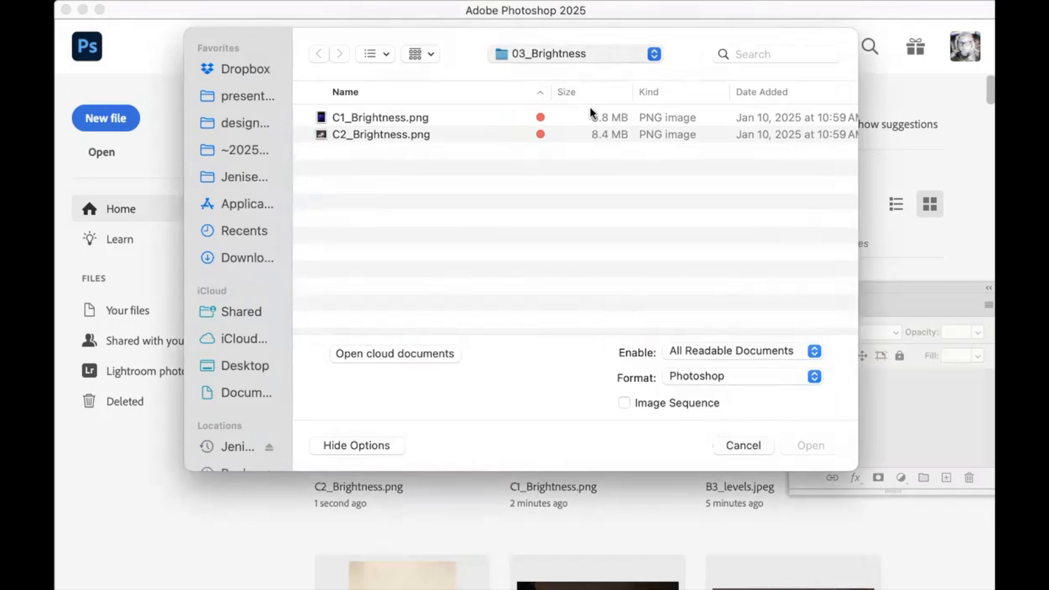
pyautogui.press('super+Up')
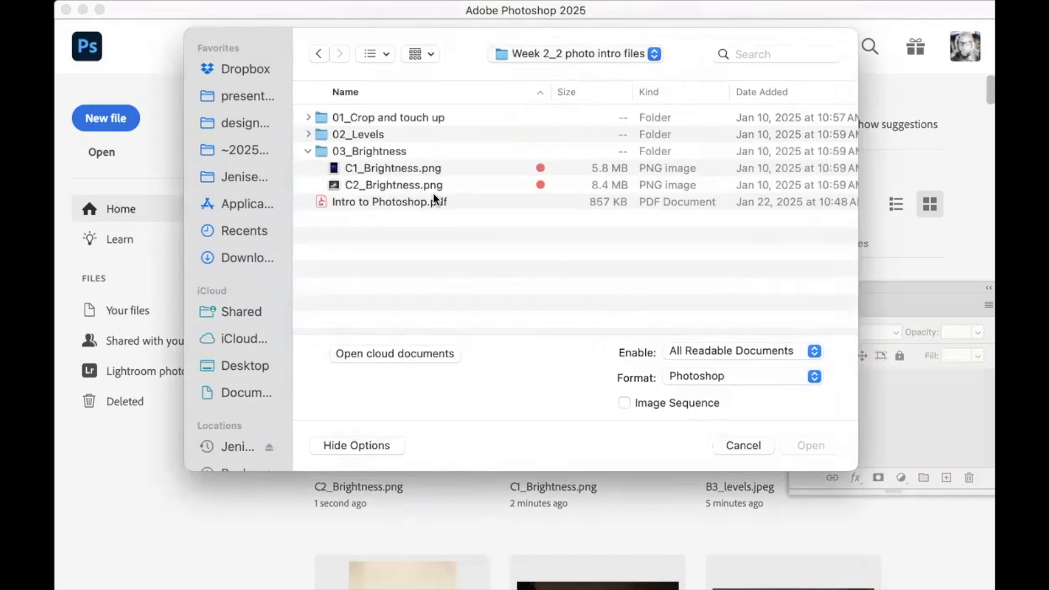
pyautogui.click(307, 151)
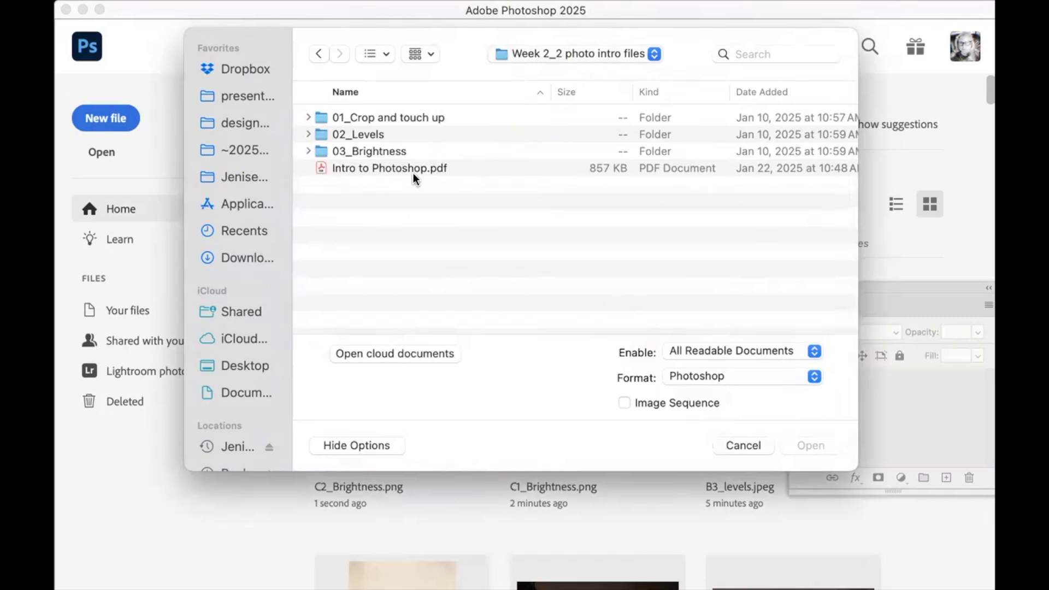